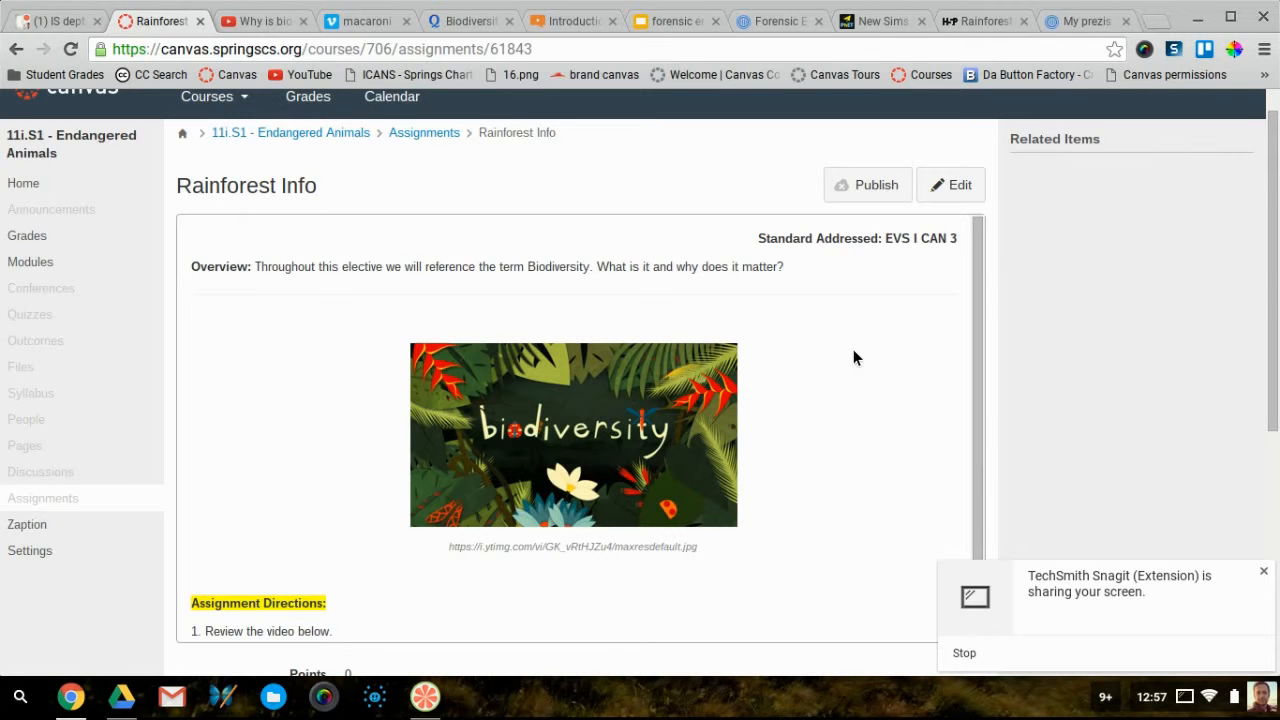
Open the Rainforest Info assignment in the editor from its assignment page
scroll(853, 350, down, 1)
scroll(853, 350, up, 2)
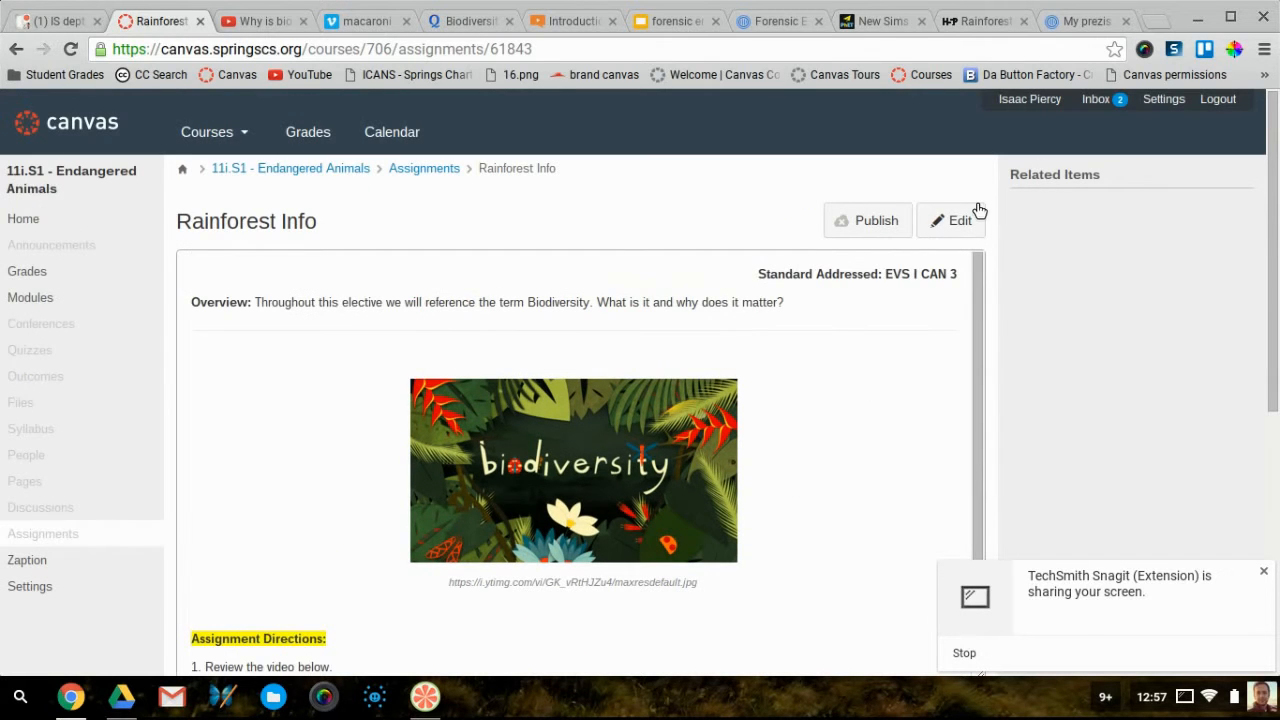
click(955, 223)
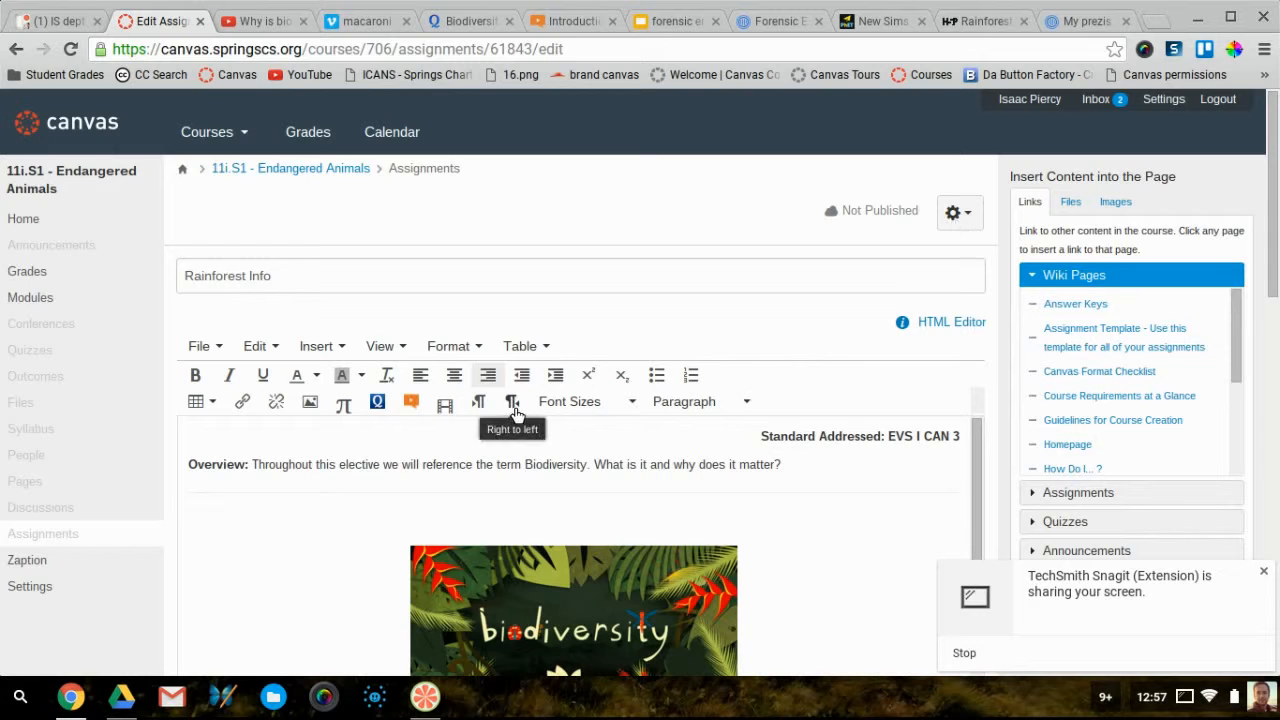
scroll(809, 462, down, 6)
scroll(809, 463, down, 1)
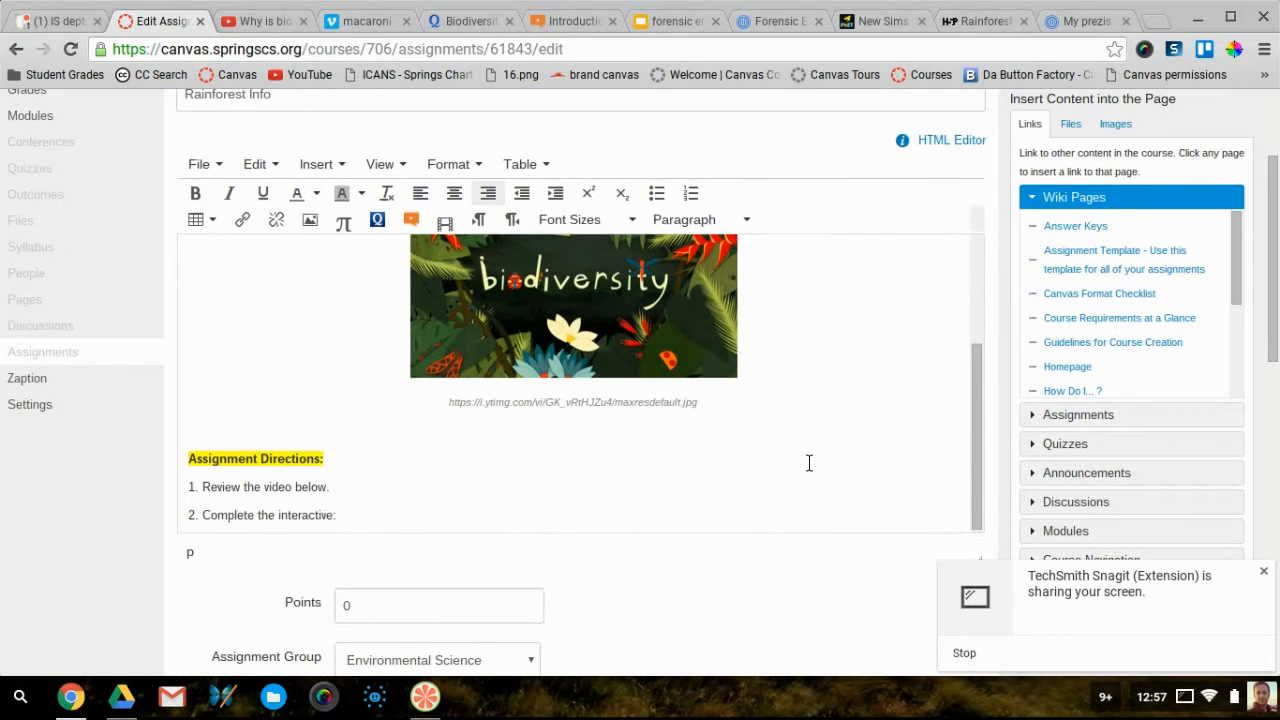
scroll(809, 463, up, 3)
scroll(809, 463, down, 2)
scroll(809, 462, down, 1)
scroll(809, 462, up, 2)
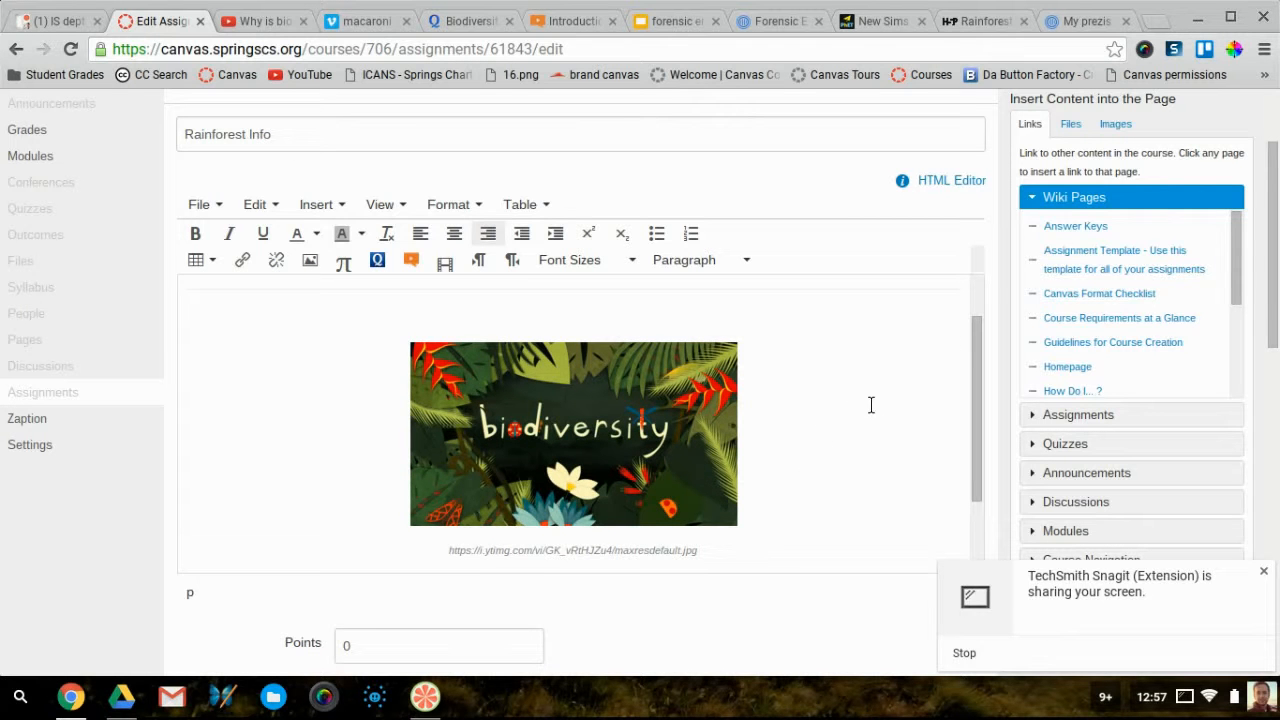
scroll(871, 406, up, 4)
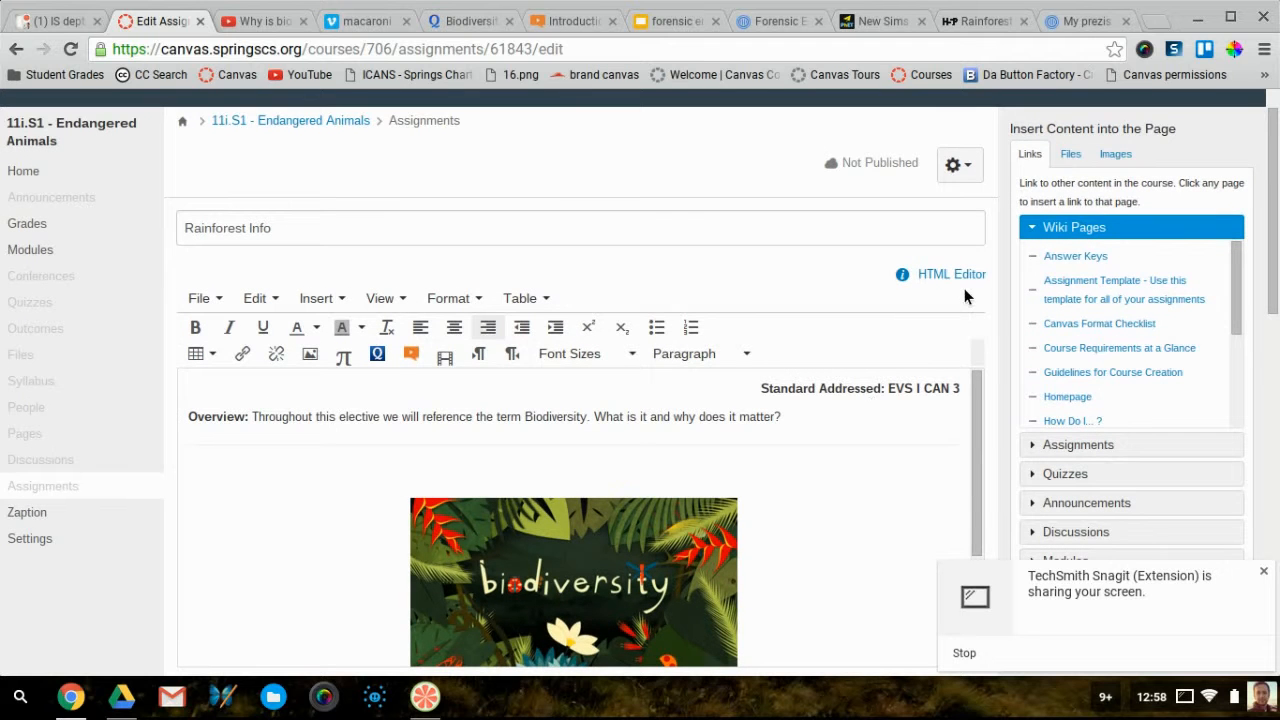
click(957, 278)
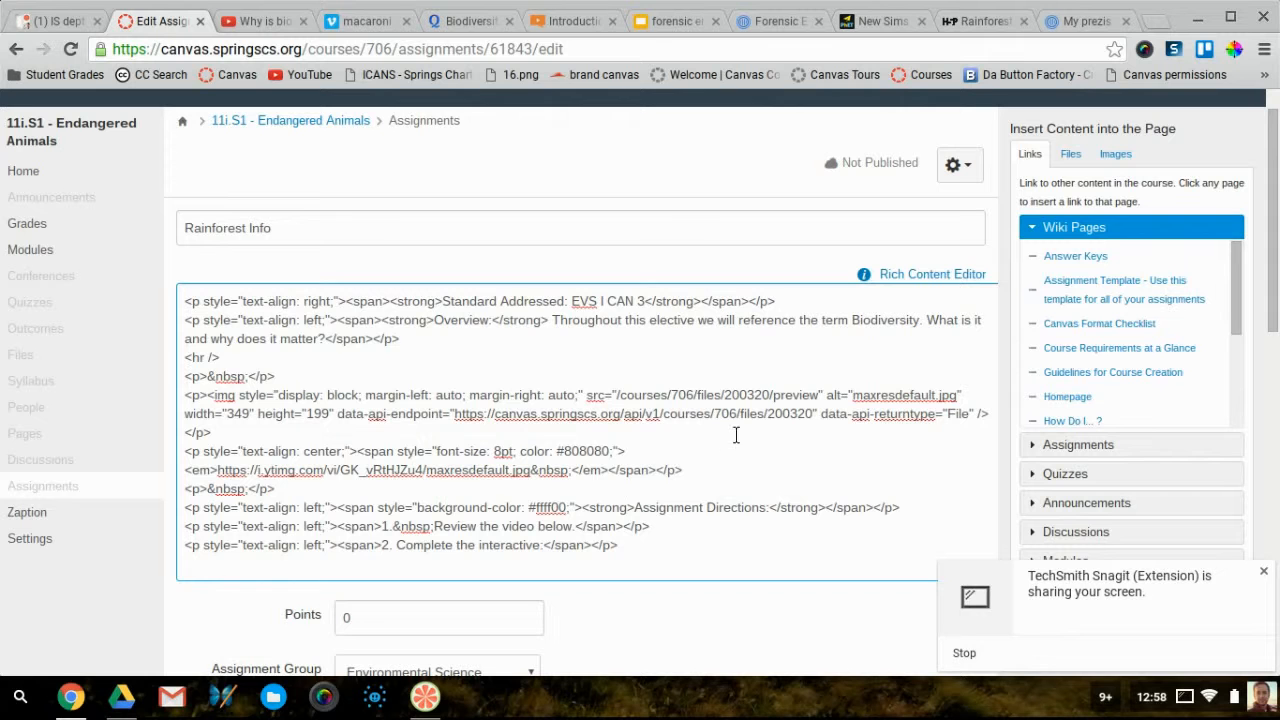
click(921, 274)
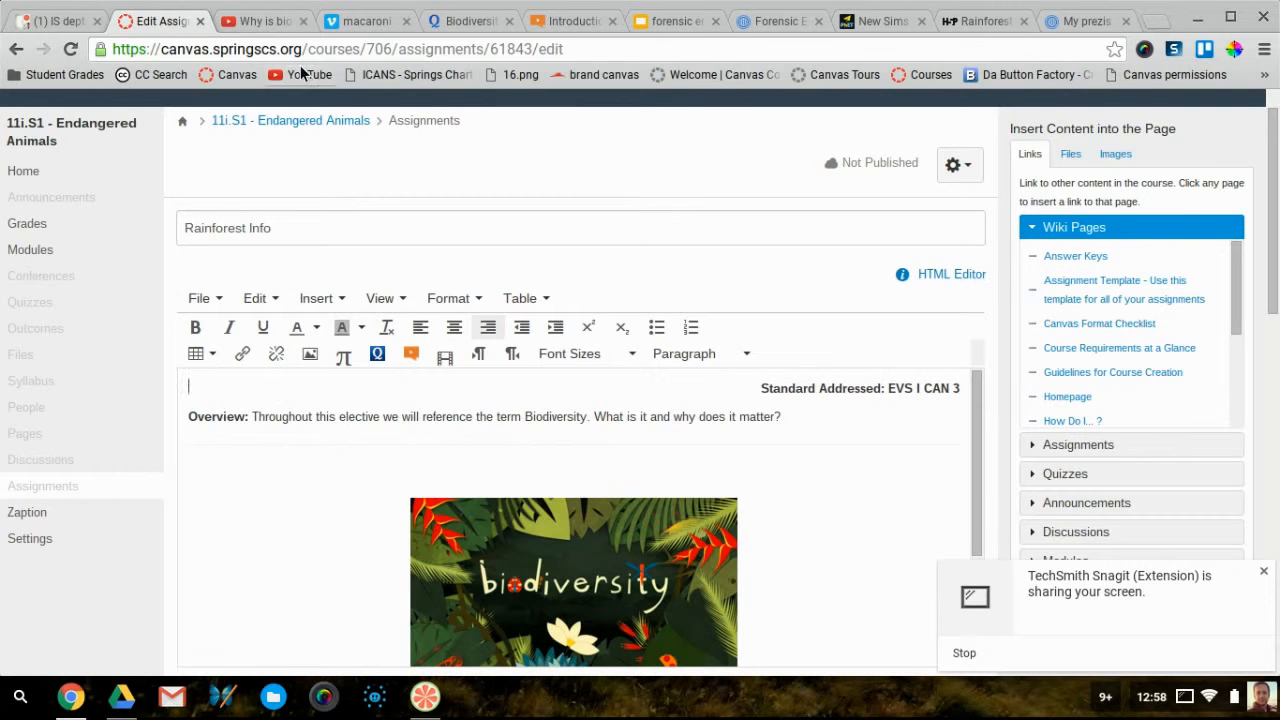
Bring up and select the embed iframe code for YouTube's 'Why is biodiversity so important?' video
click(252, 21)
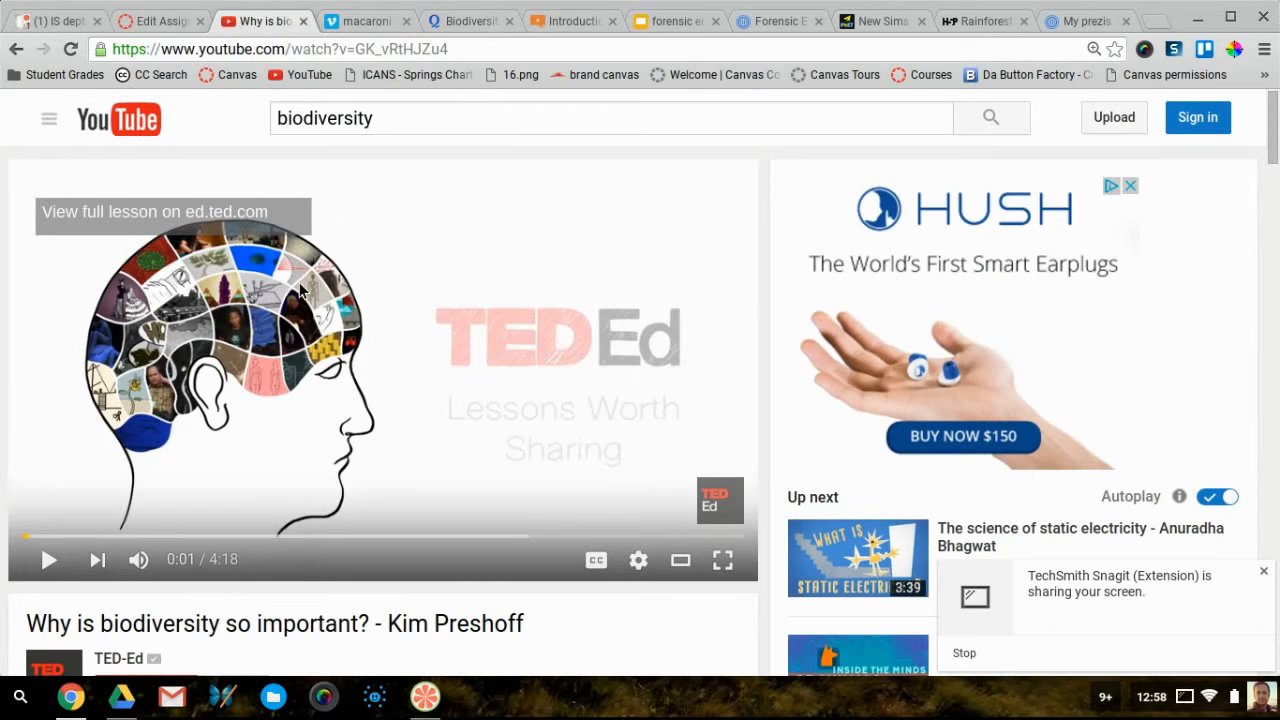
scroll(180, 372, down, 3)
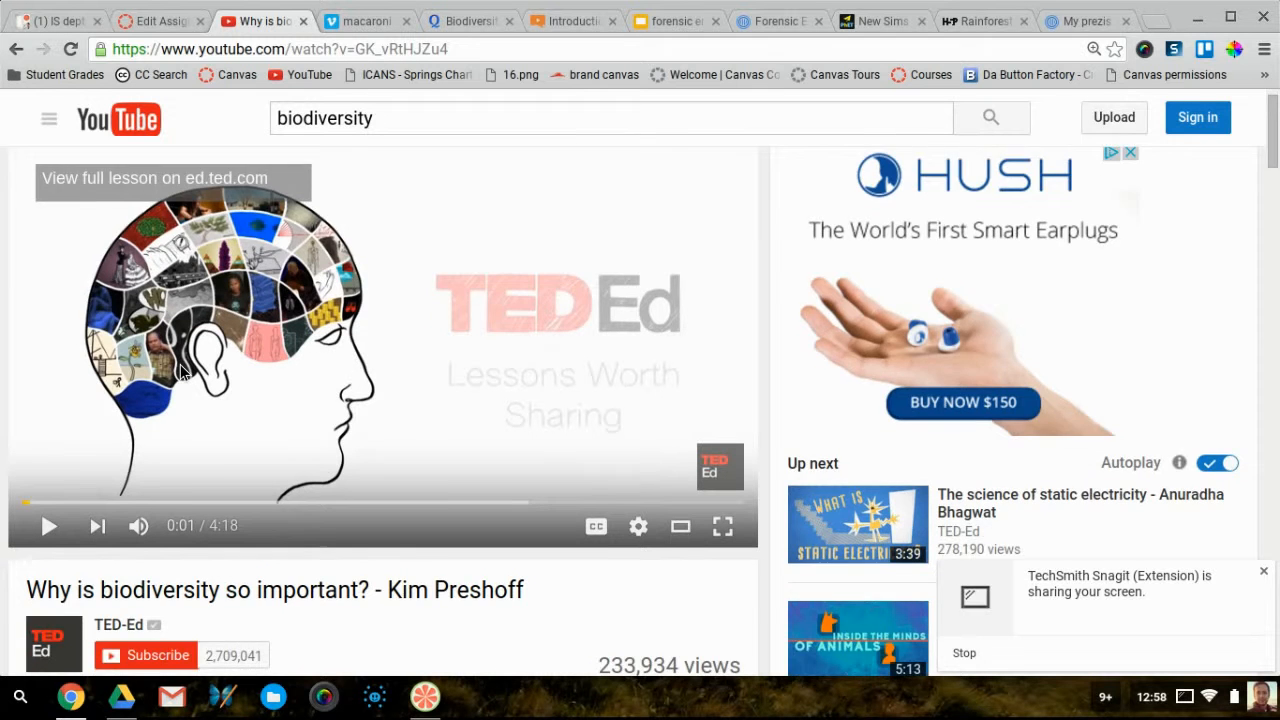
scroll(180, 372, down, 1)
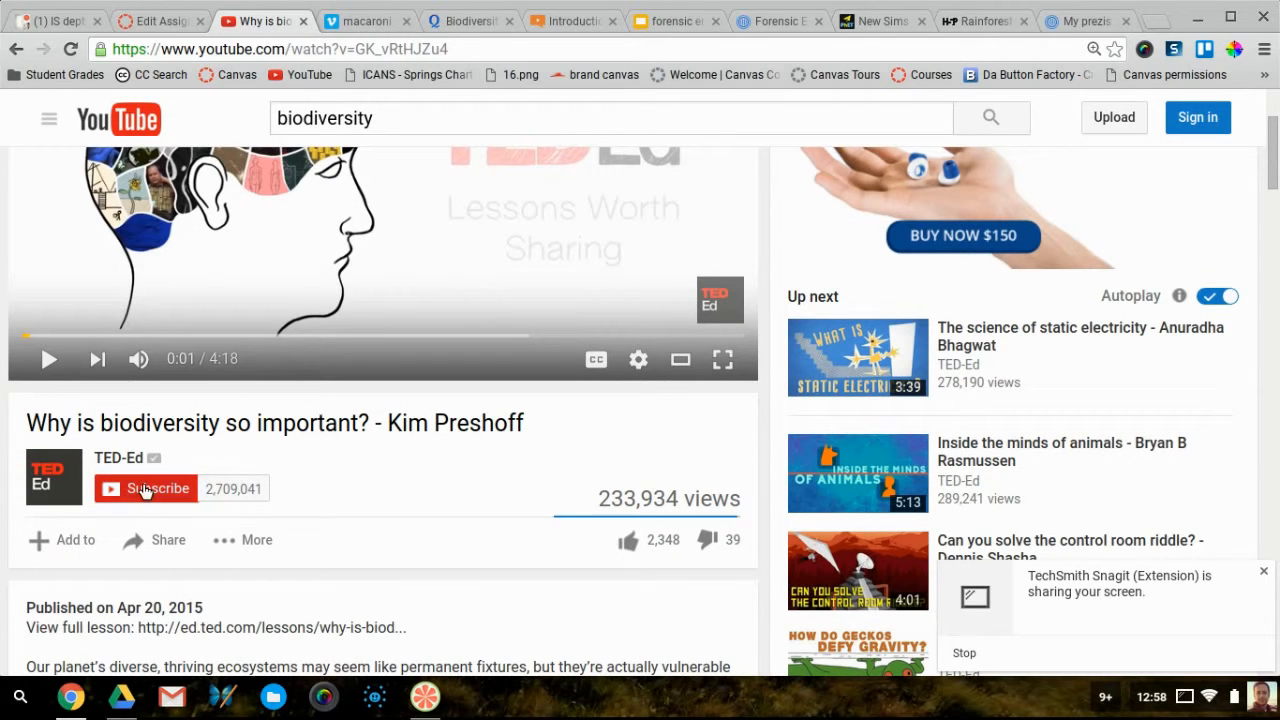
click(168, 545)
scroll(163, 540, down, 3)
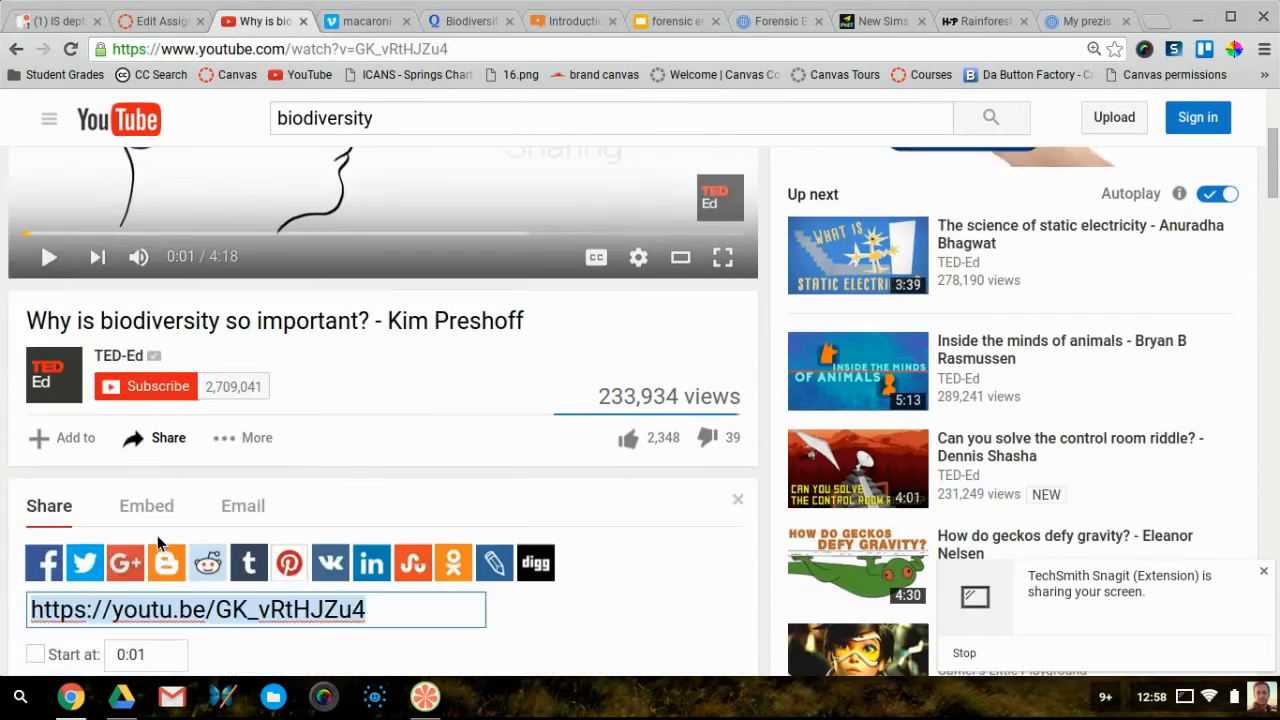
click(150, 460)
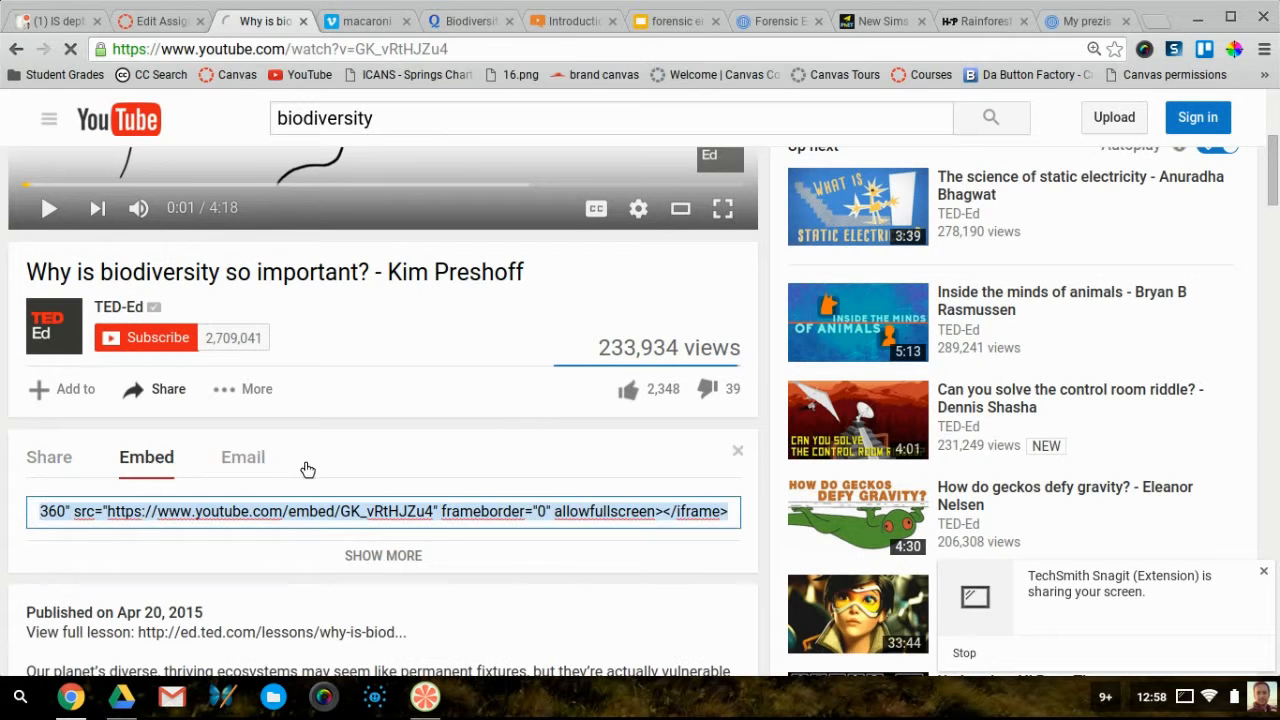
click(183, 521)
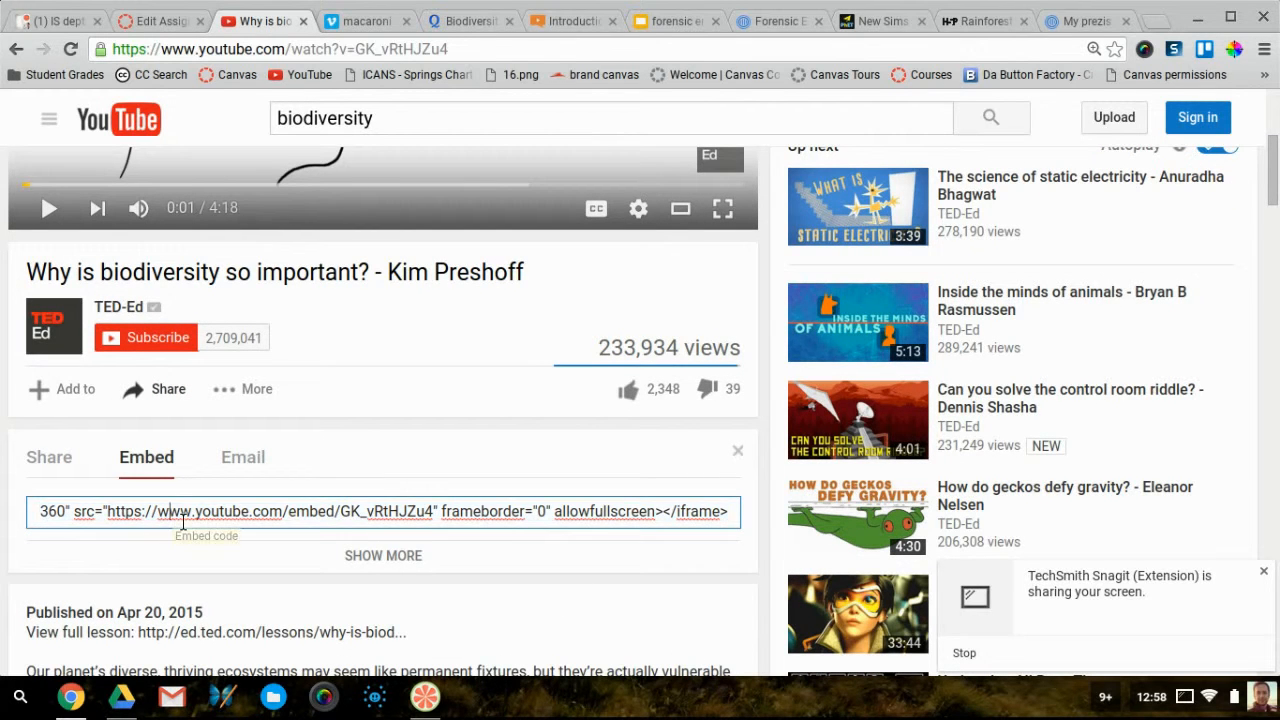
drag(183, 521, 30, 510)
key(ctrl+c)
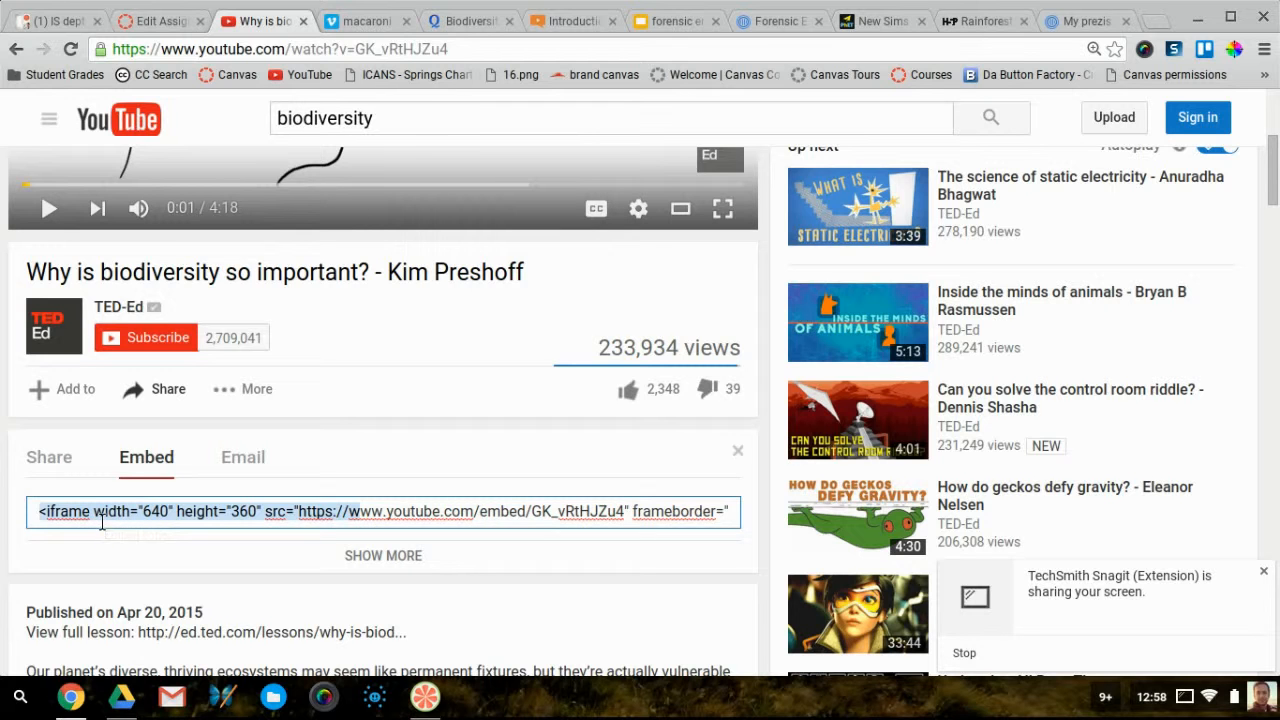
Paste the video's iframe code on a new line after the empty paragraph in the HTML source
click(160, 21)
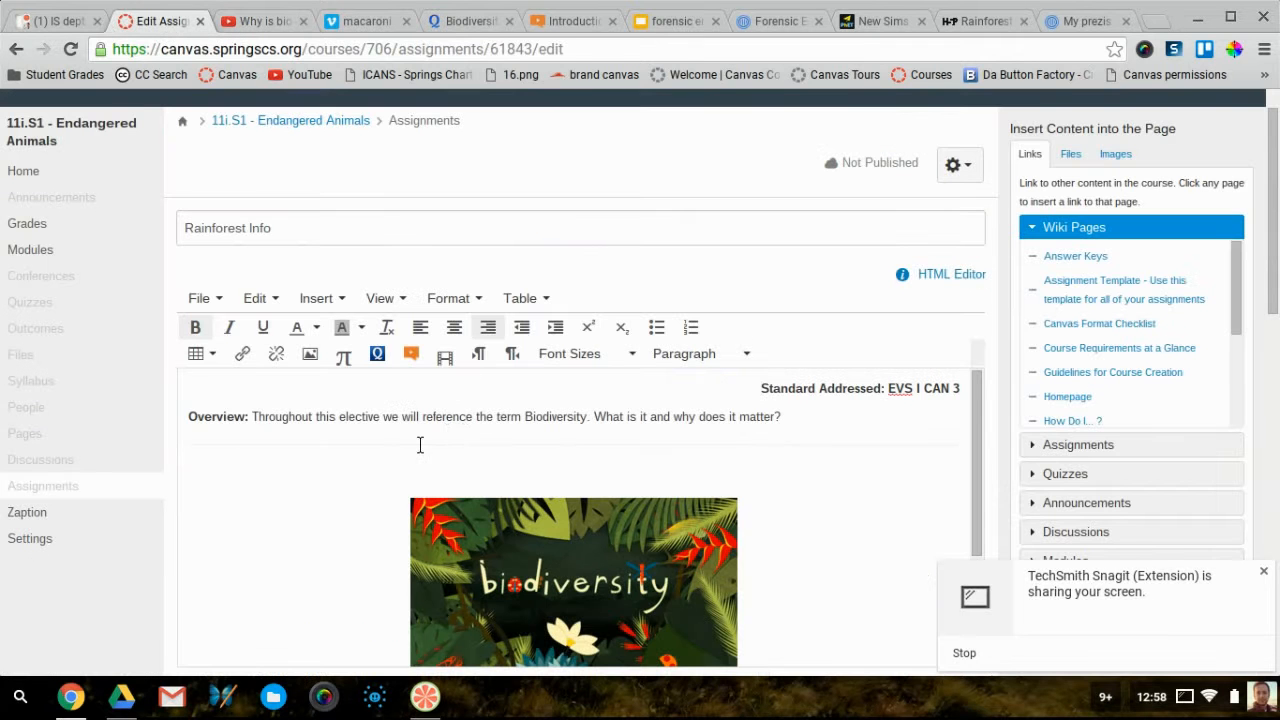
scroll(312, 484, down, 5)
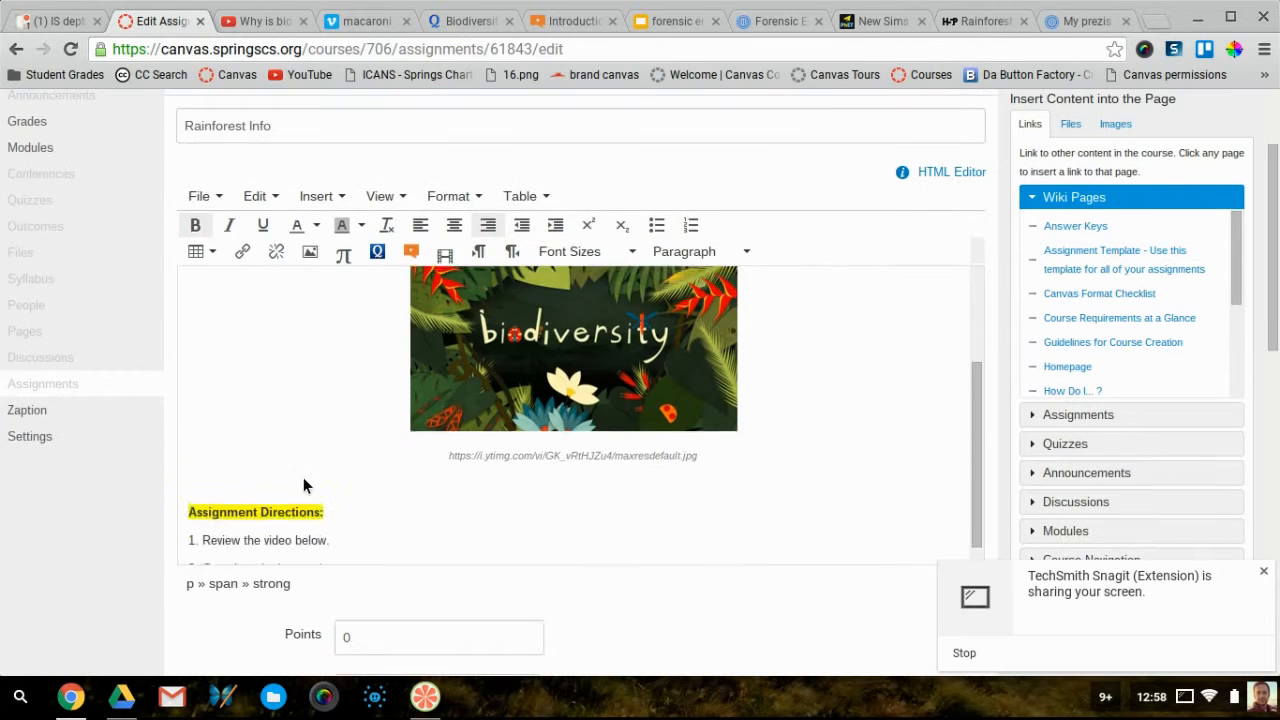
scroll(305, 485, up, 3)
scroll(311, 486, down, 2)
scroll(311, 486, up, 3)
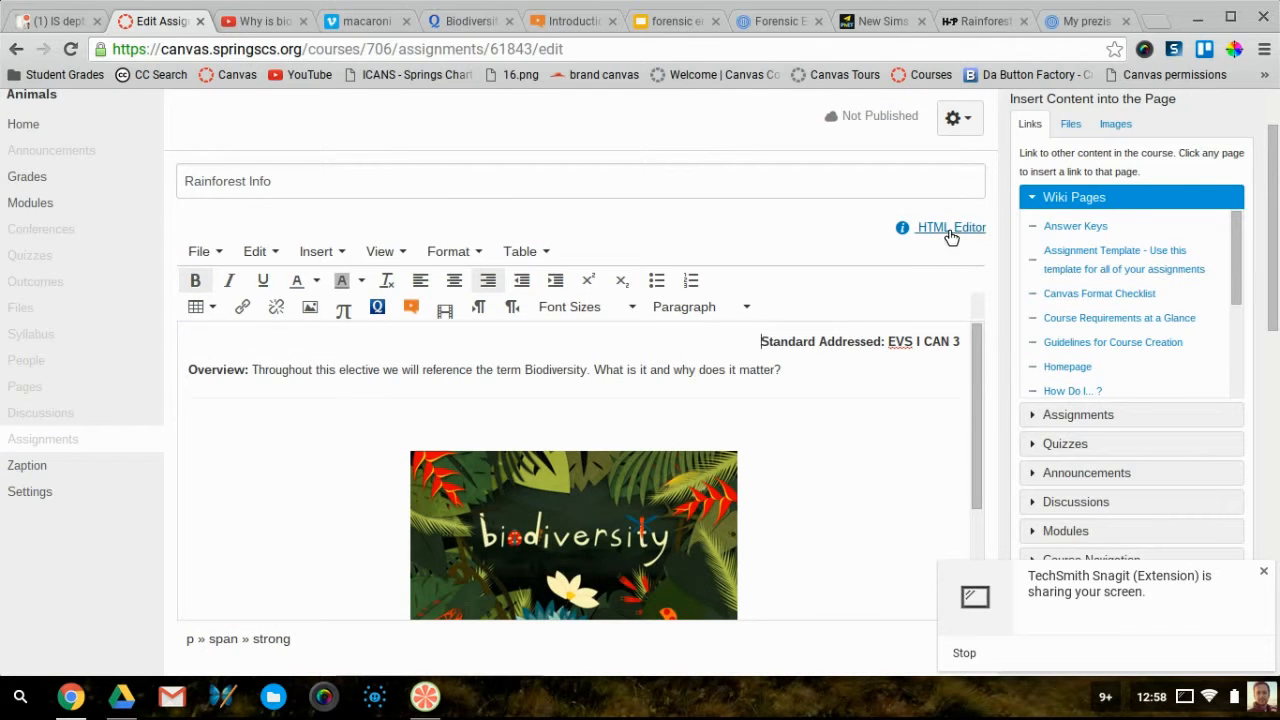
click(944, 234)
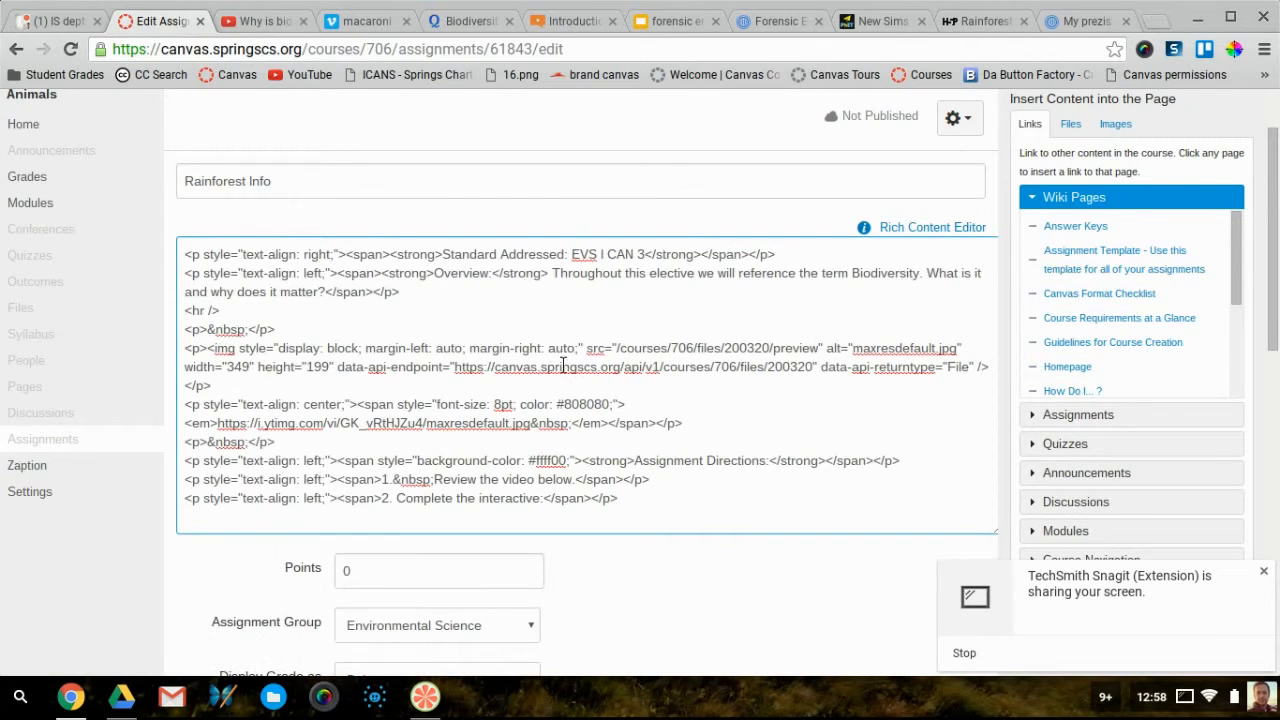
scroll(490, 402, up, 2)
scroll(486, 405, down, 2)
click(293, 422)
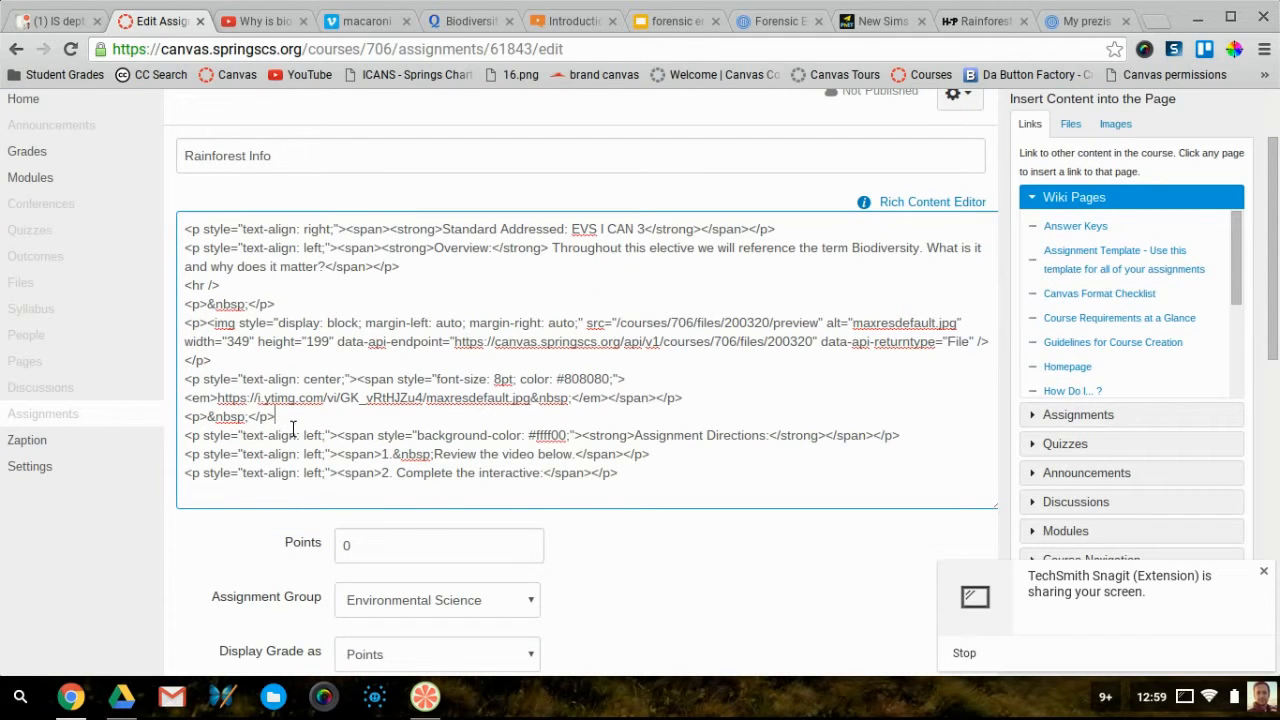
key(Return)
key(ctrl+v)
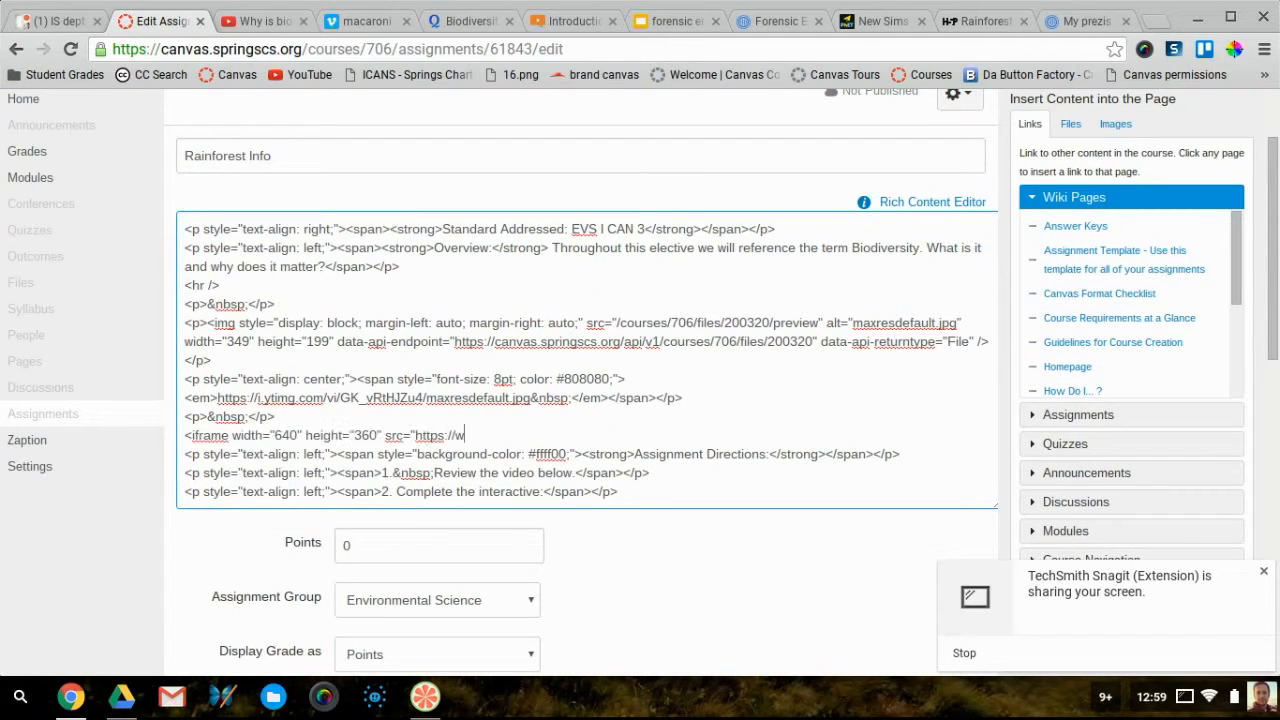
Replace the incomplete iframe line with the full YouTube embed code and save the assignment
click(253, 30)
double_click(253, 526)
click(254, 531)
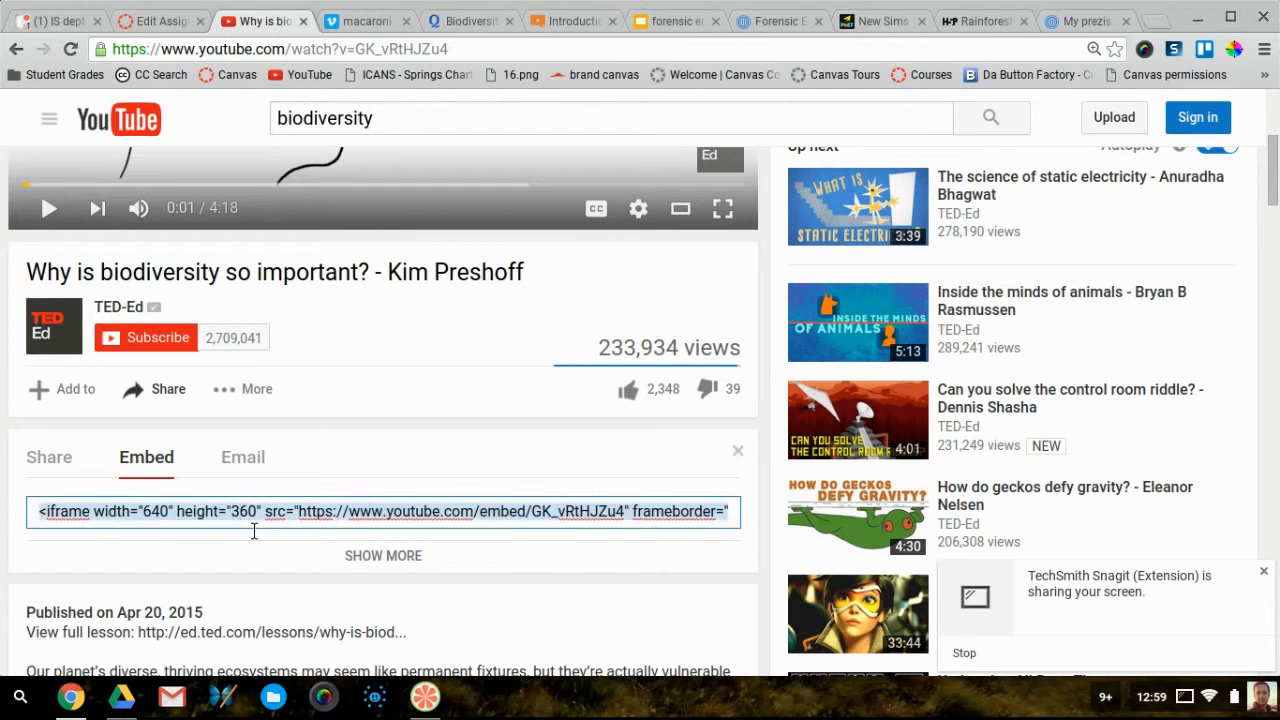
click(162, 21)
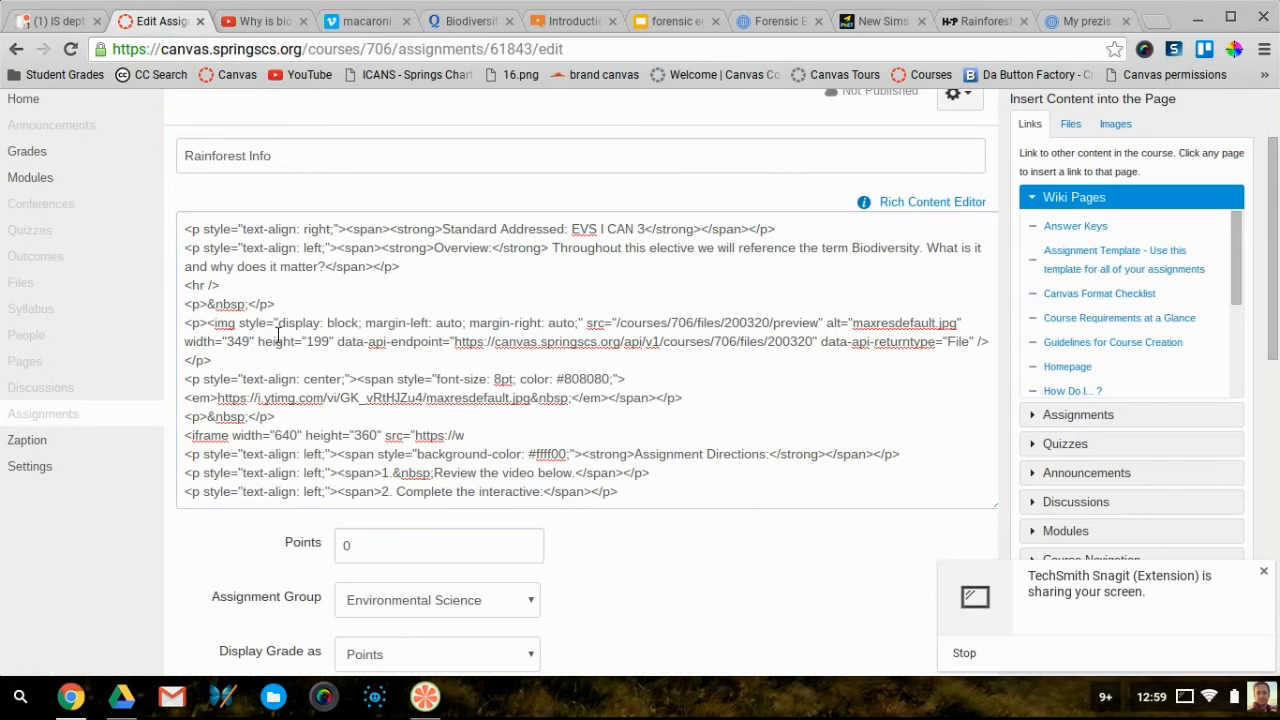
drag(466, 437, 193, 441)
text(<iframe width="640" height="360" src="https://www.youtube.com/embed/GK_vRtHJZu4" frameborder="0" allowfullscreen></iframe>)
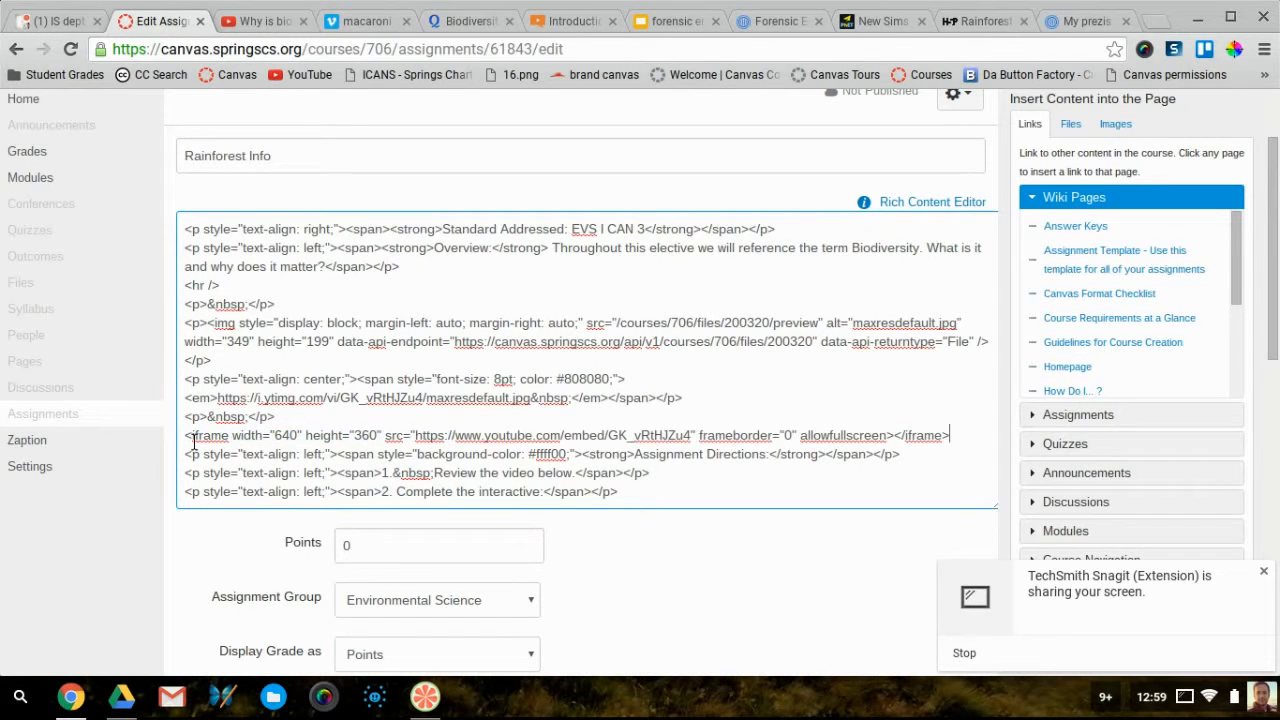
scroll(857, 531, down, 10)
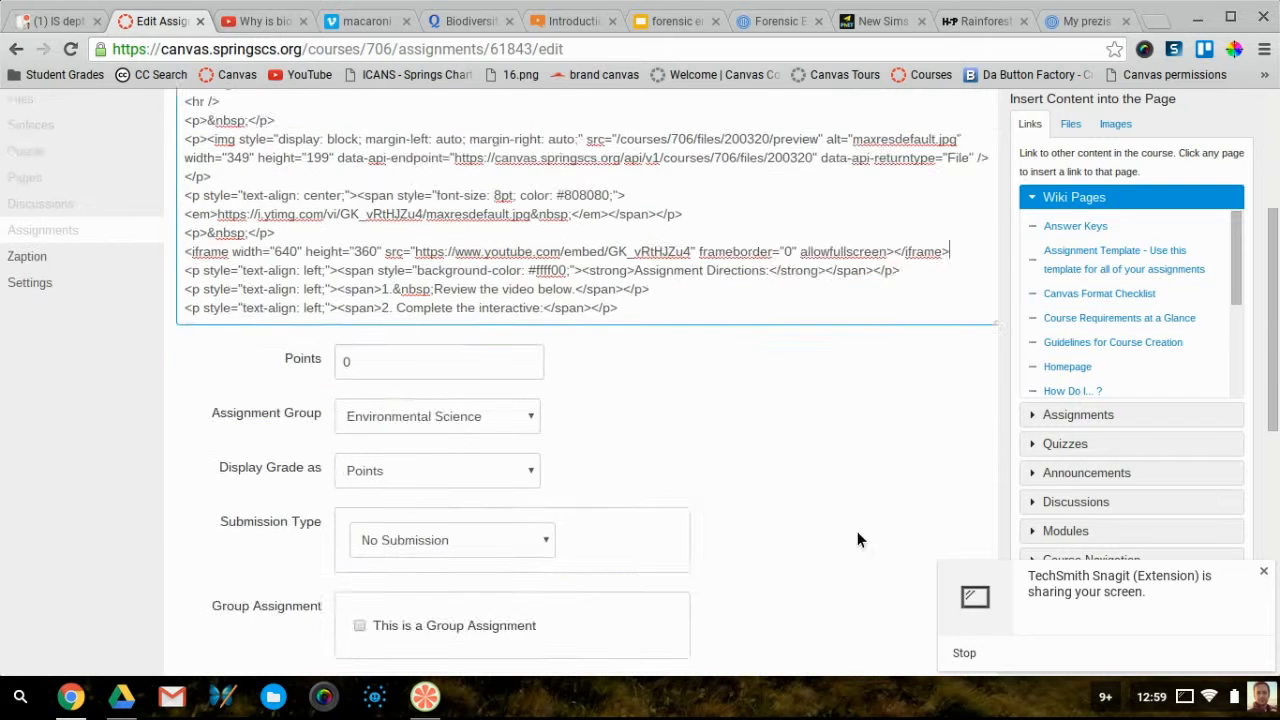
click(940, 555)
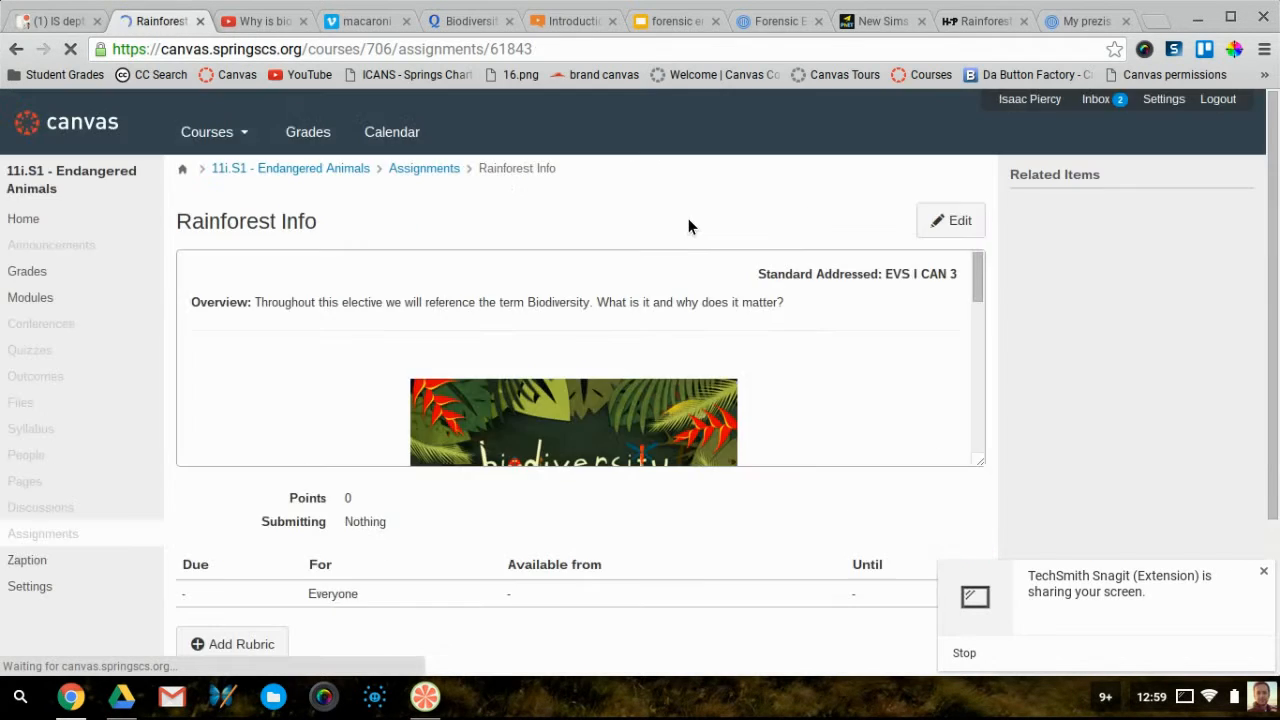
Check that the biodiversity video plays on the saved page, then reopen Rainforest Info for editing
scroll(795, 425, down, 5)
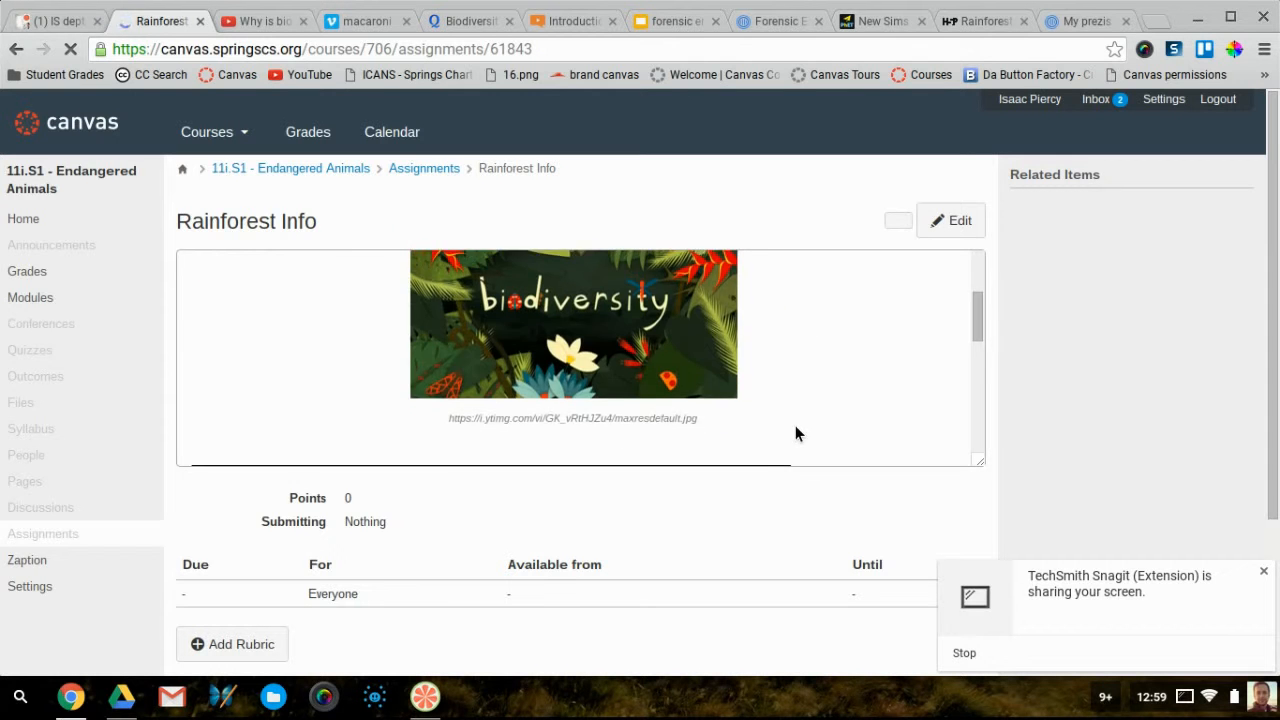
scroll(795, 425, down, 2)
scroll(795, 425, up, 4)
scroll(795, 427, up, 1)
scroll(795, 427, down, 2)
click(931, 236)
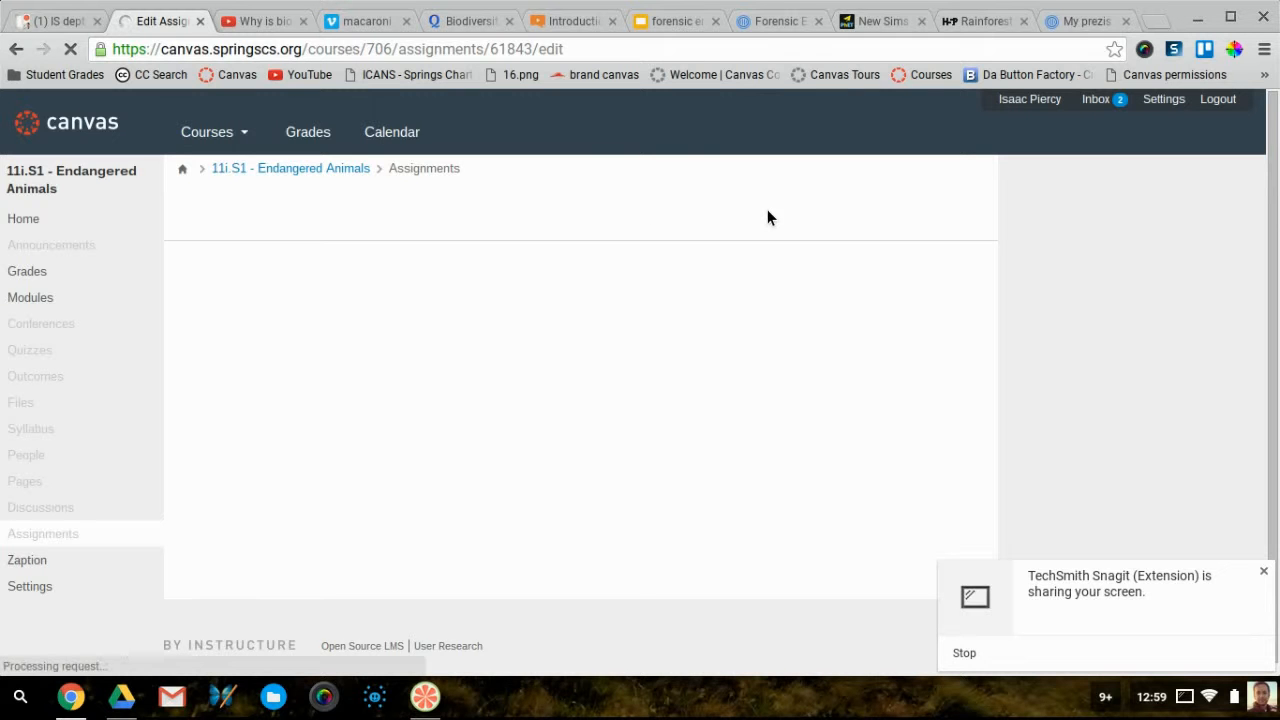
scroll(608, 207, down, 5)
Insert a blank line after '1. Review the video below.' in the Assignment Directions
click(559, 369)
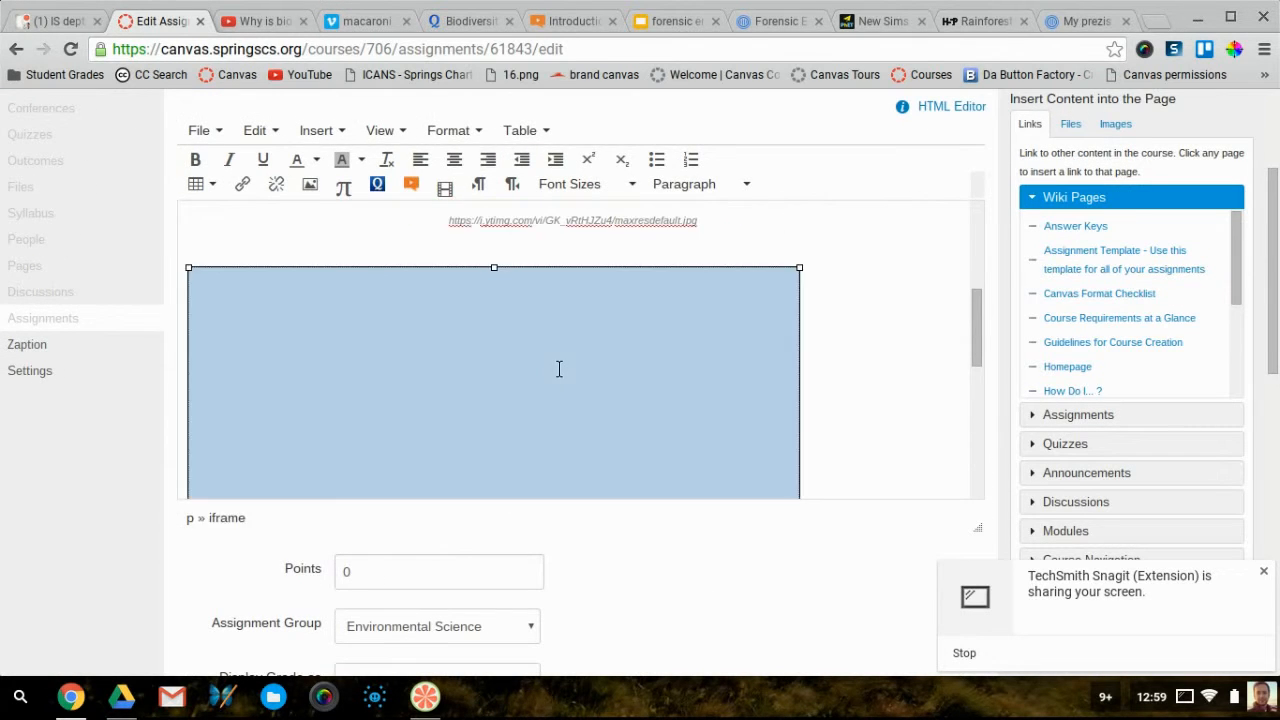
scroll(417, 346, up, 6)
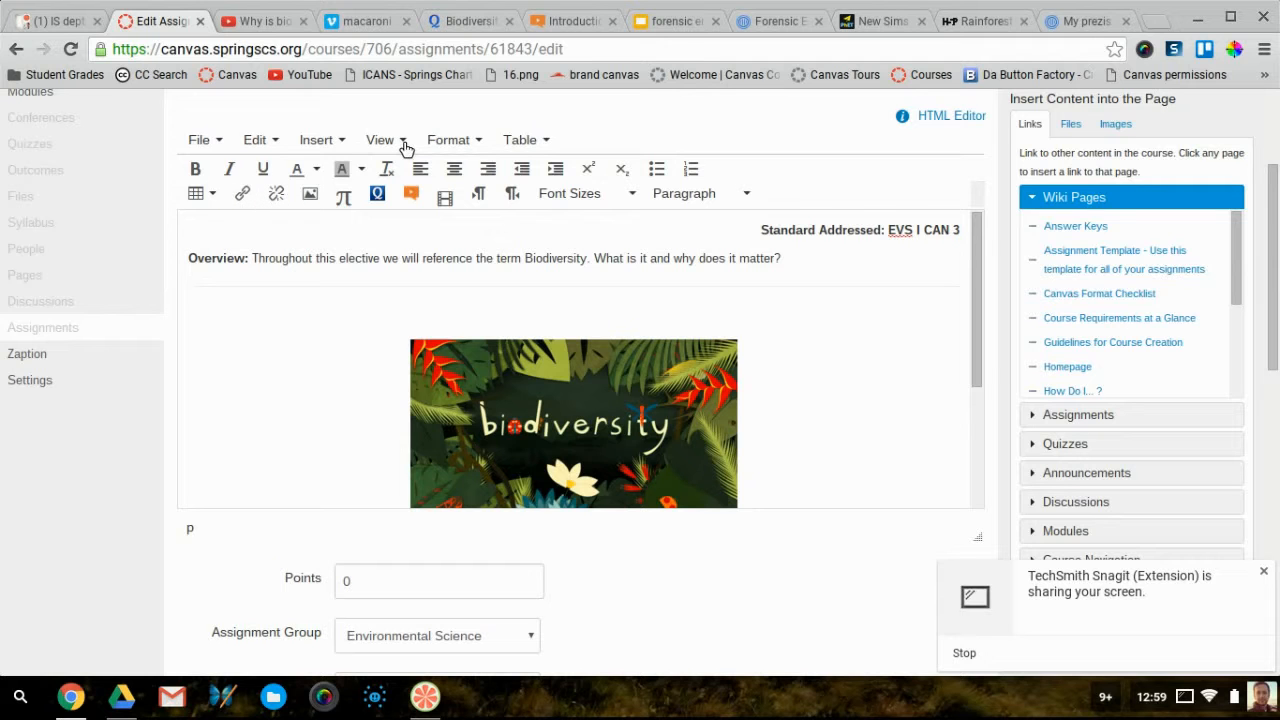
click(340, 145)
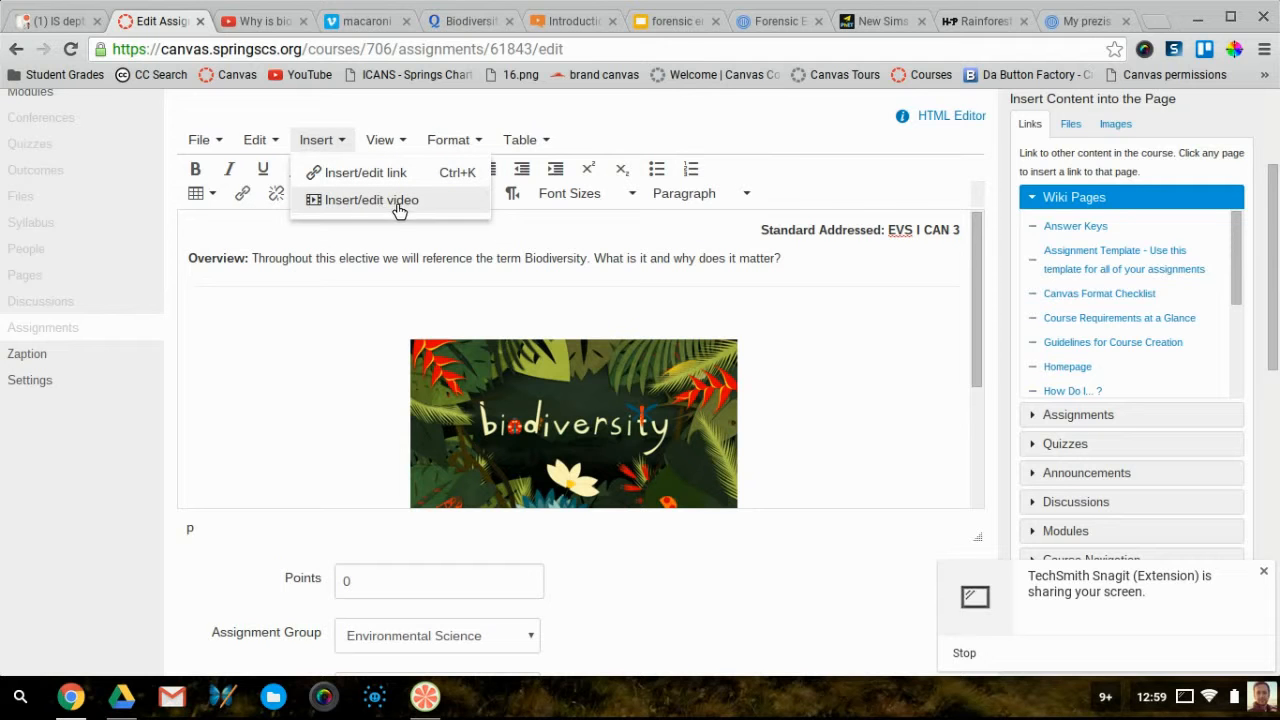
click(331, 423)
scroll(331, 423, down, 3)
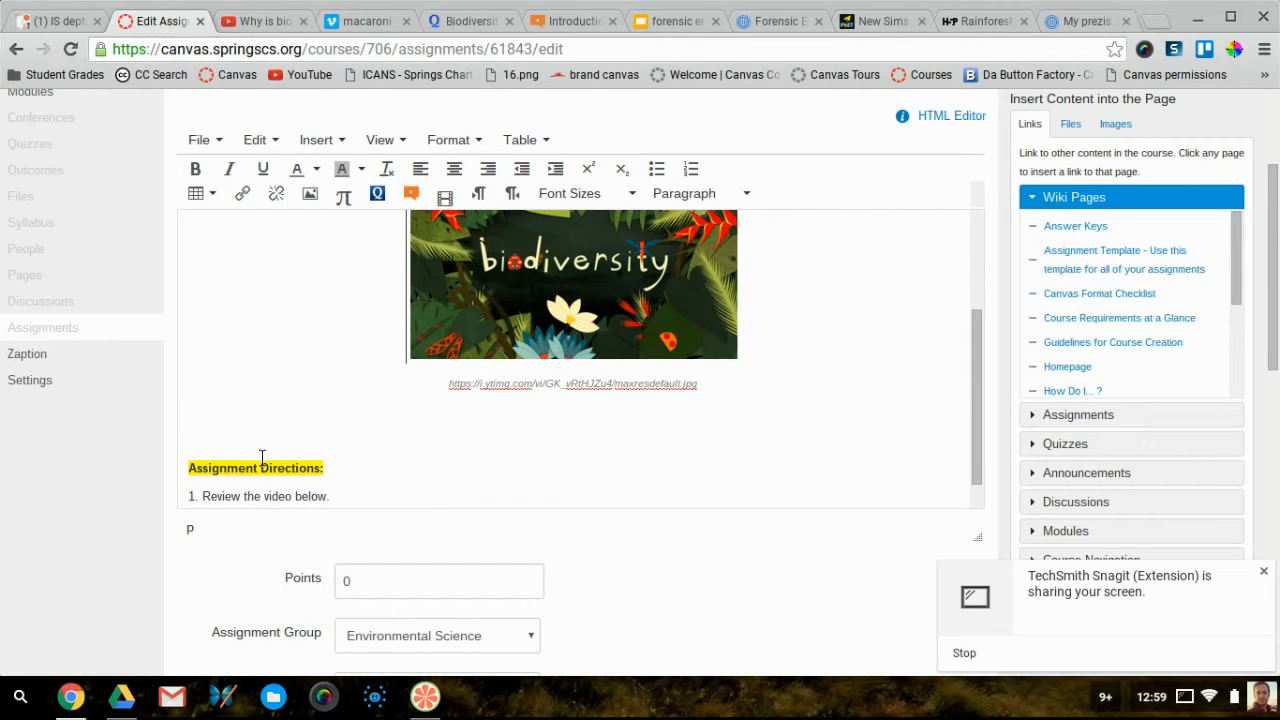
scroll(262, 457, down, 1)
click(334, 443)
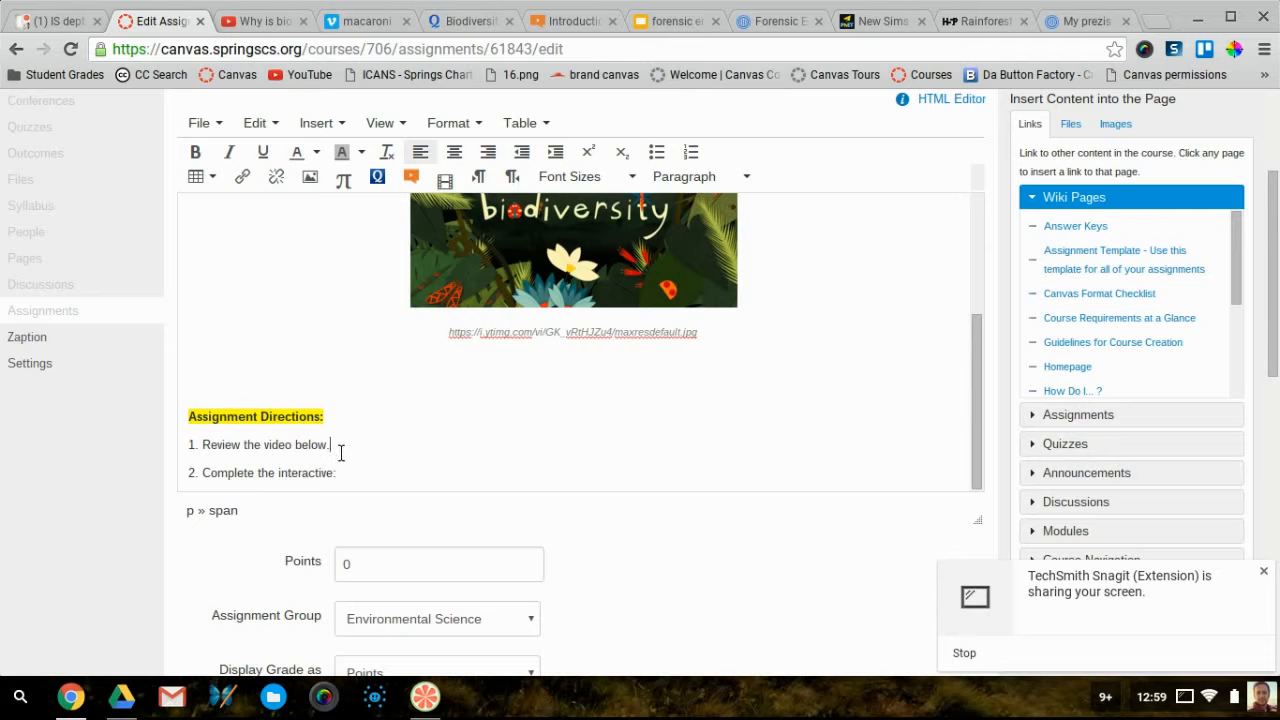
key(Return)
scroll(367, 386, down, 2)
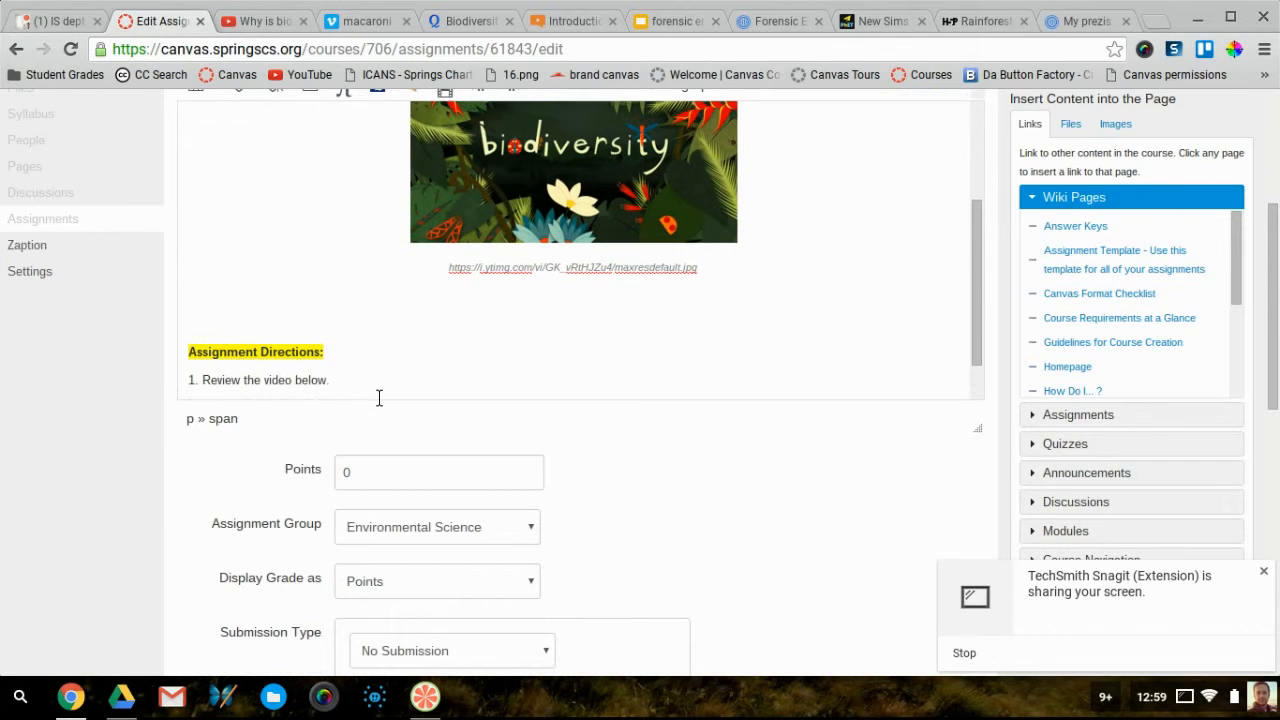
scroll(143, 365, up, 3)
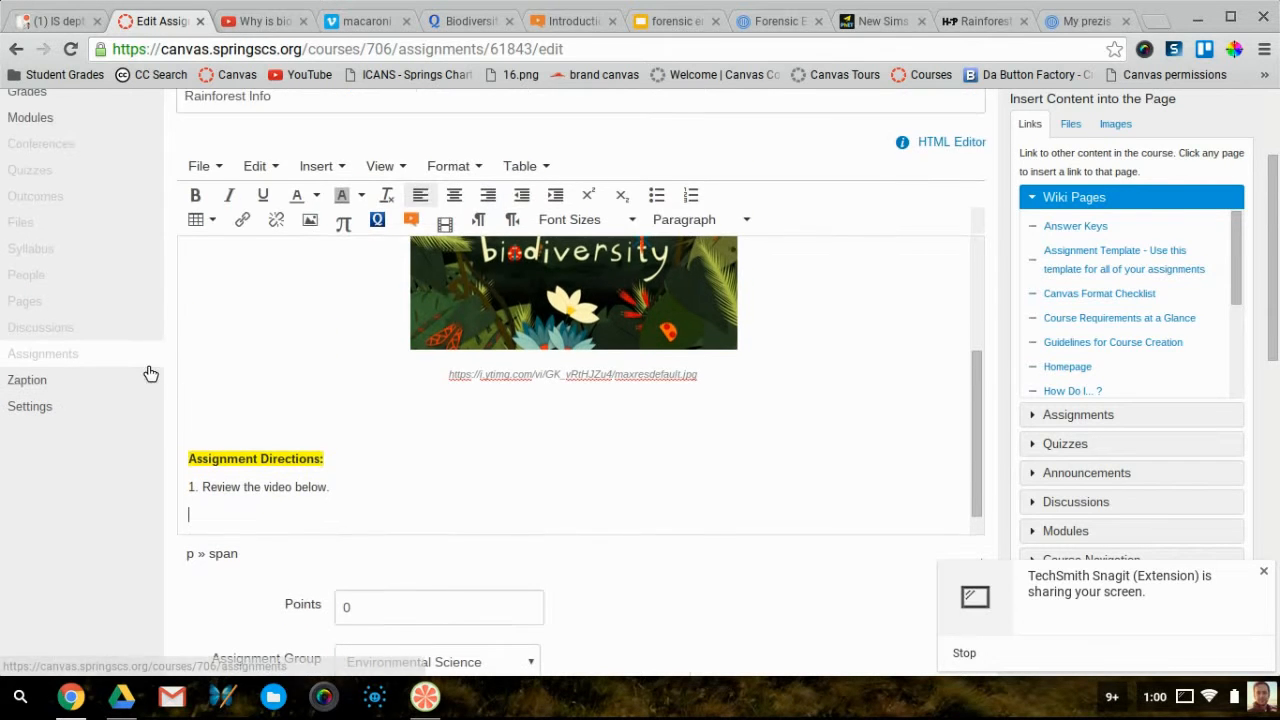
click(349, 171)
Paste the YouTube iframe into Insert/edit video's Embed box to place the video under step 1
click(355, 225)
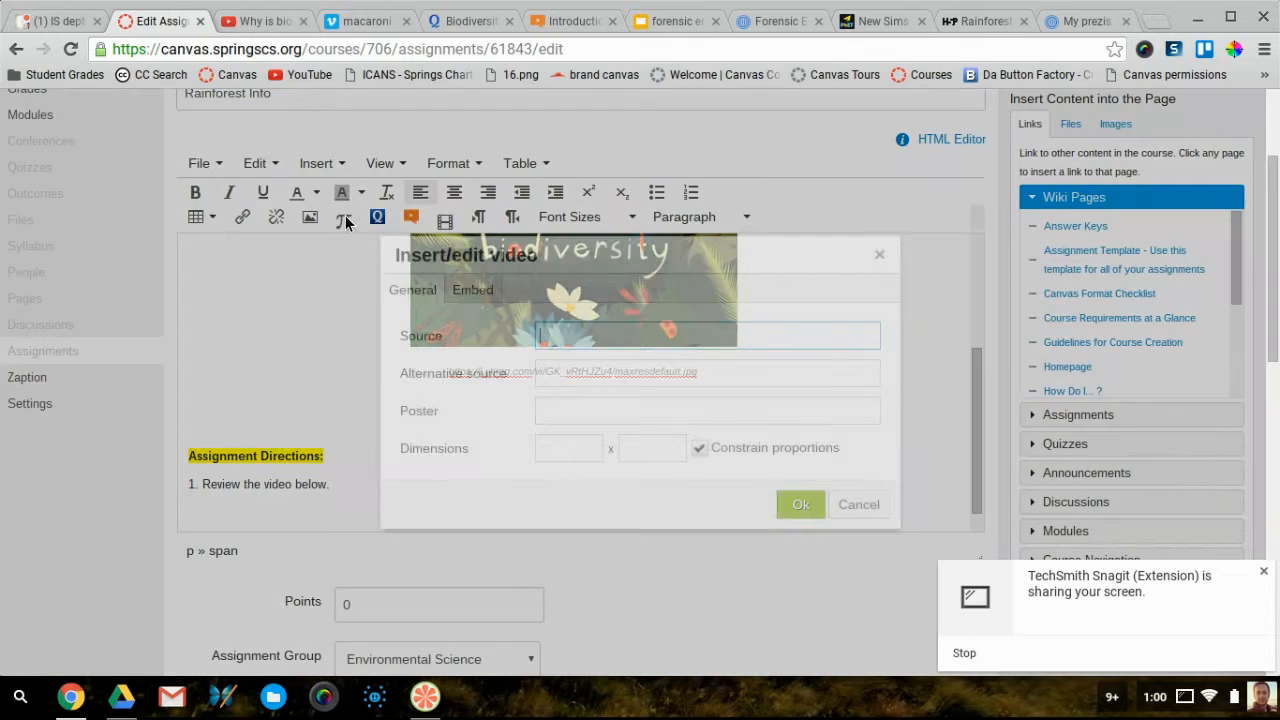
click(474, 290)
click(456, 375)
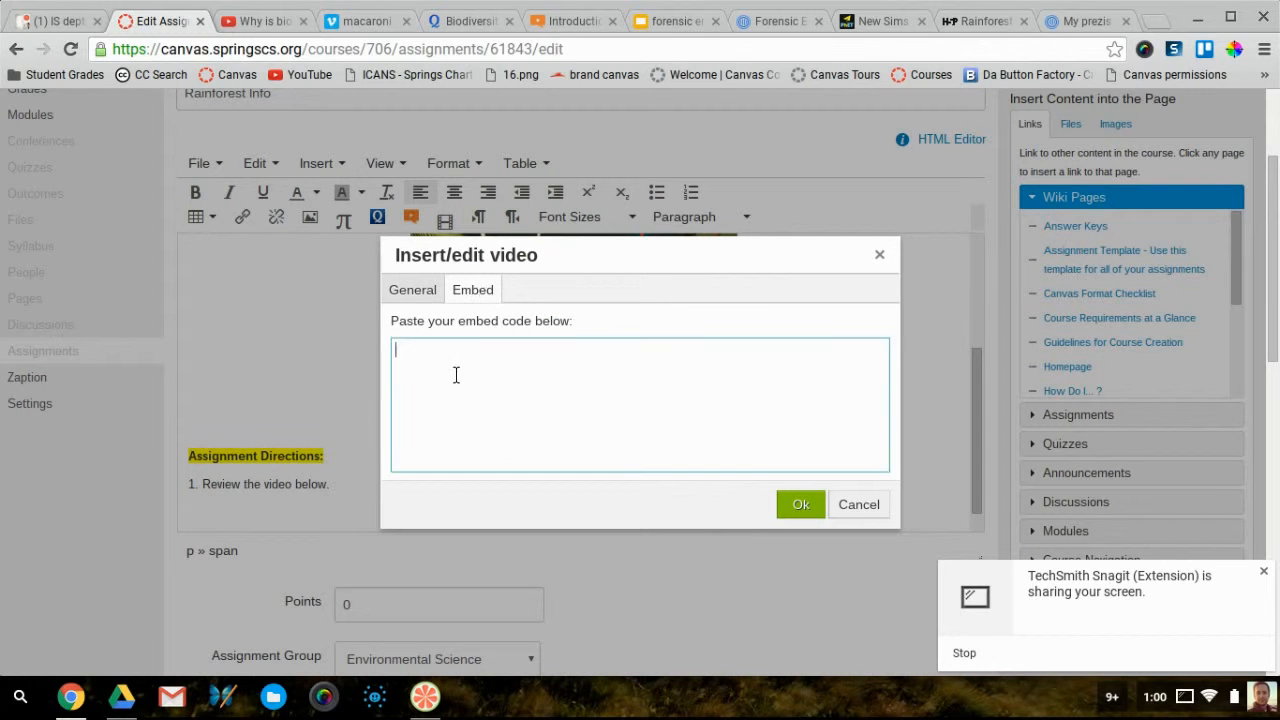
text(<iframe width="640" height="360" src="https://www.youtube.com/embed/GK_vRtHJZu4" frameborder="0" allowfullscreen></iframe>)
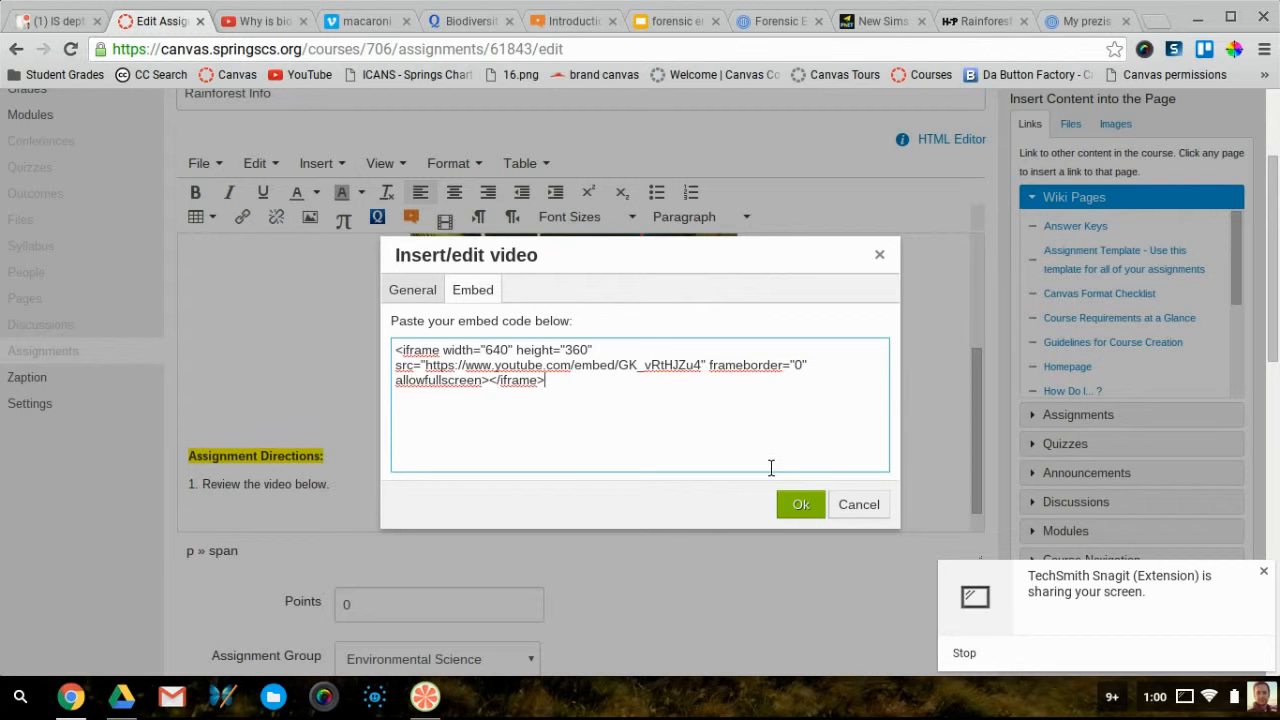
click(805, 506)
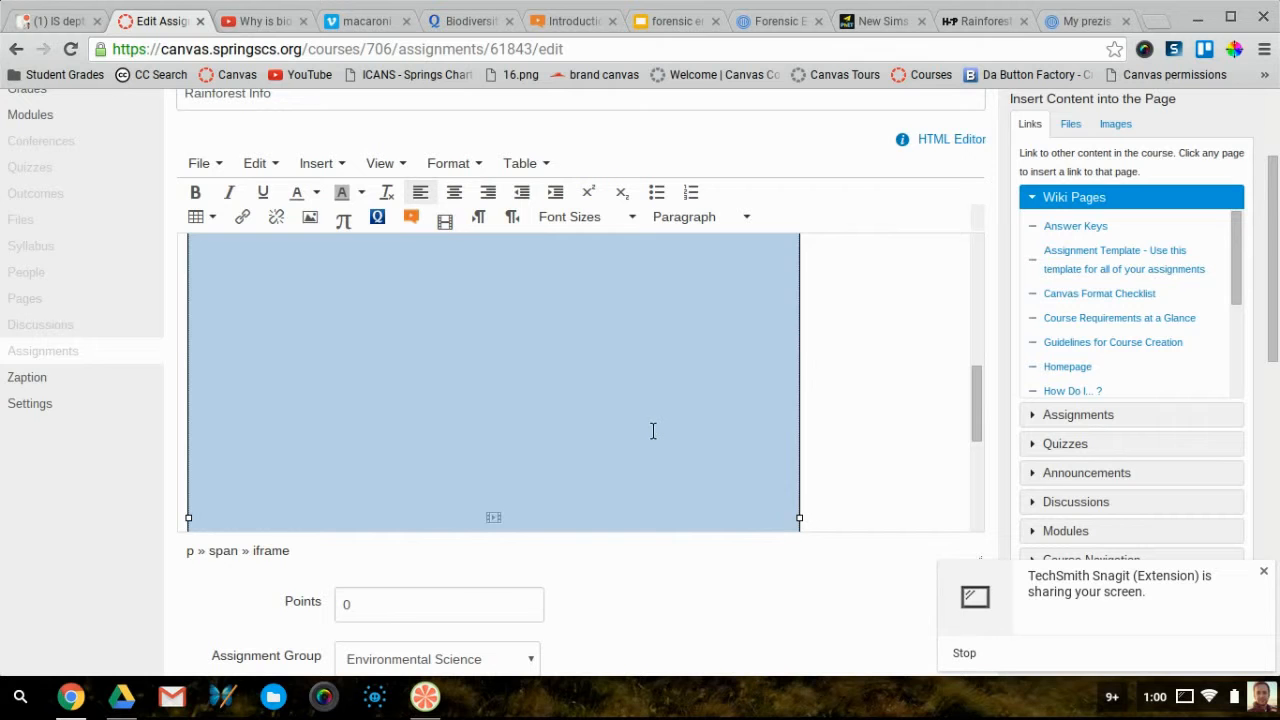
scroll(651, 431, up, 3)
click(486, 342)
scroll(960, 437, down, 3)
scroll(951, 432, down, 8)
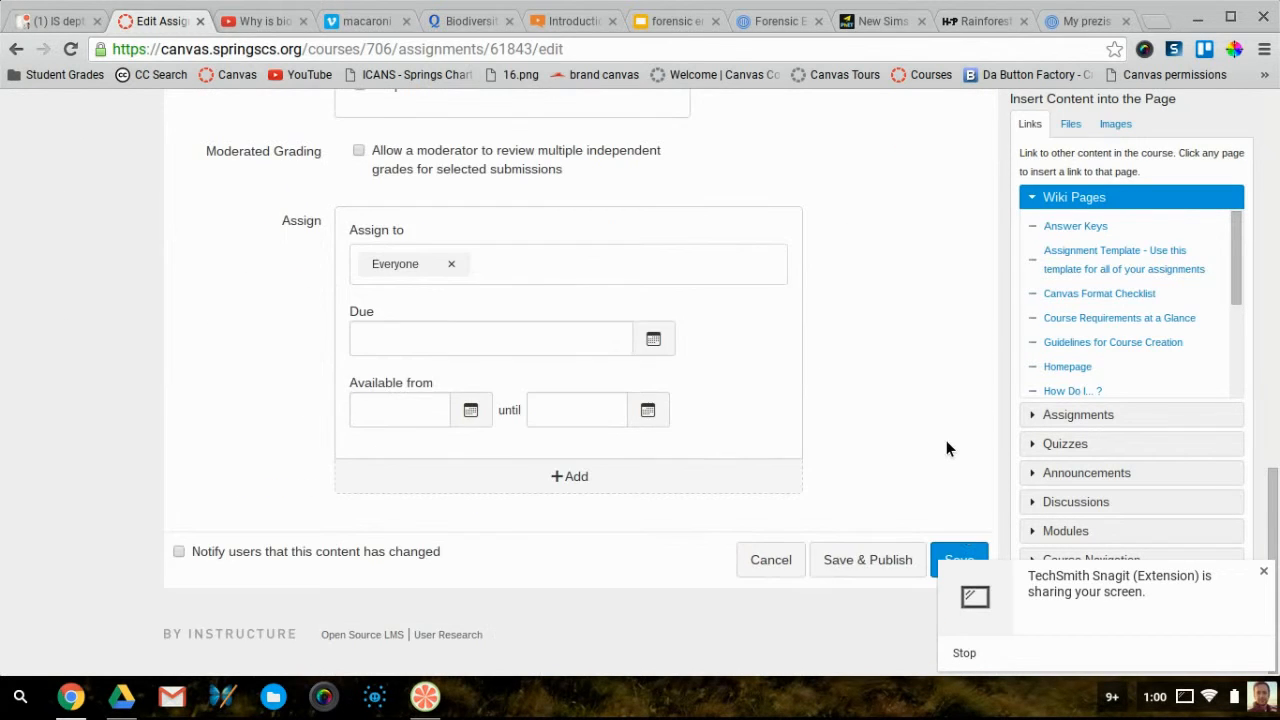
Save Rainforest Info, confirm the biodiversity video appears under step 1, and reopen the editor
click(958, 559)
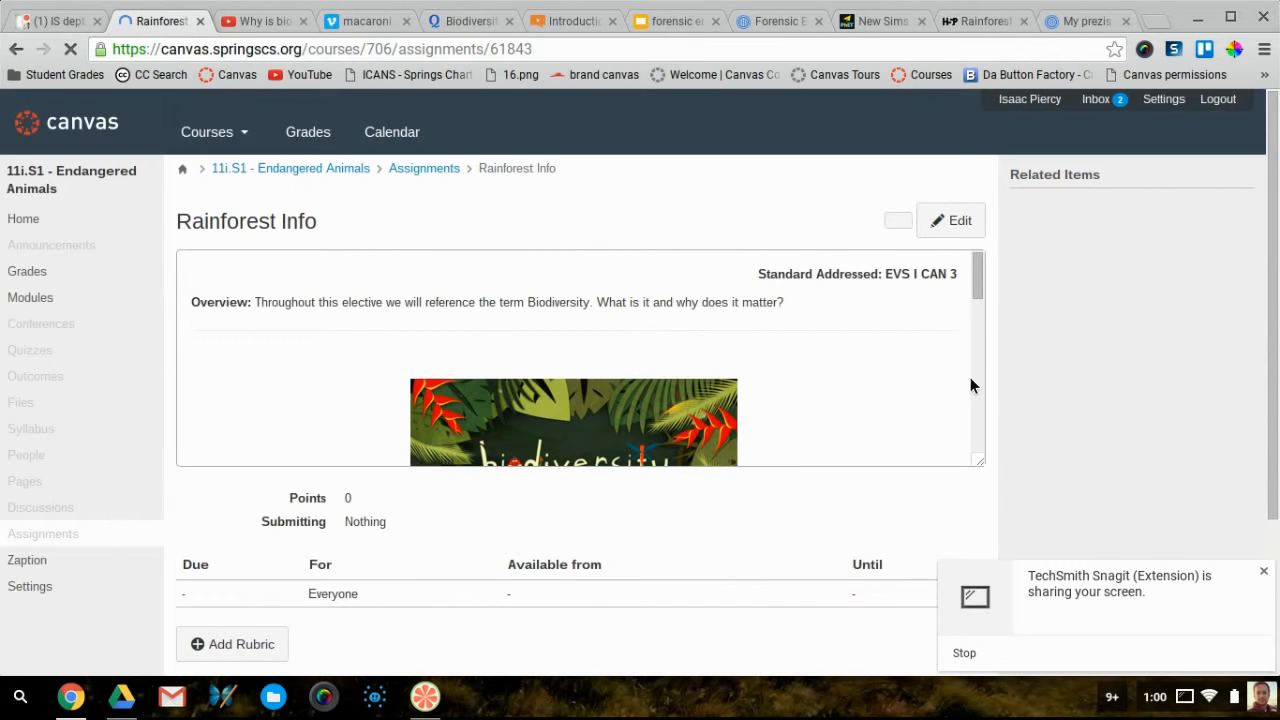
drag(980, 296, 968, 375)
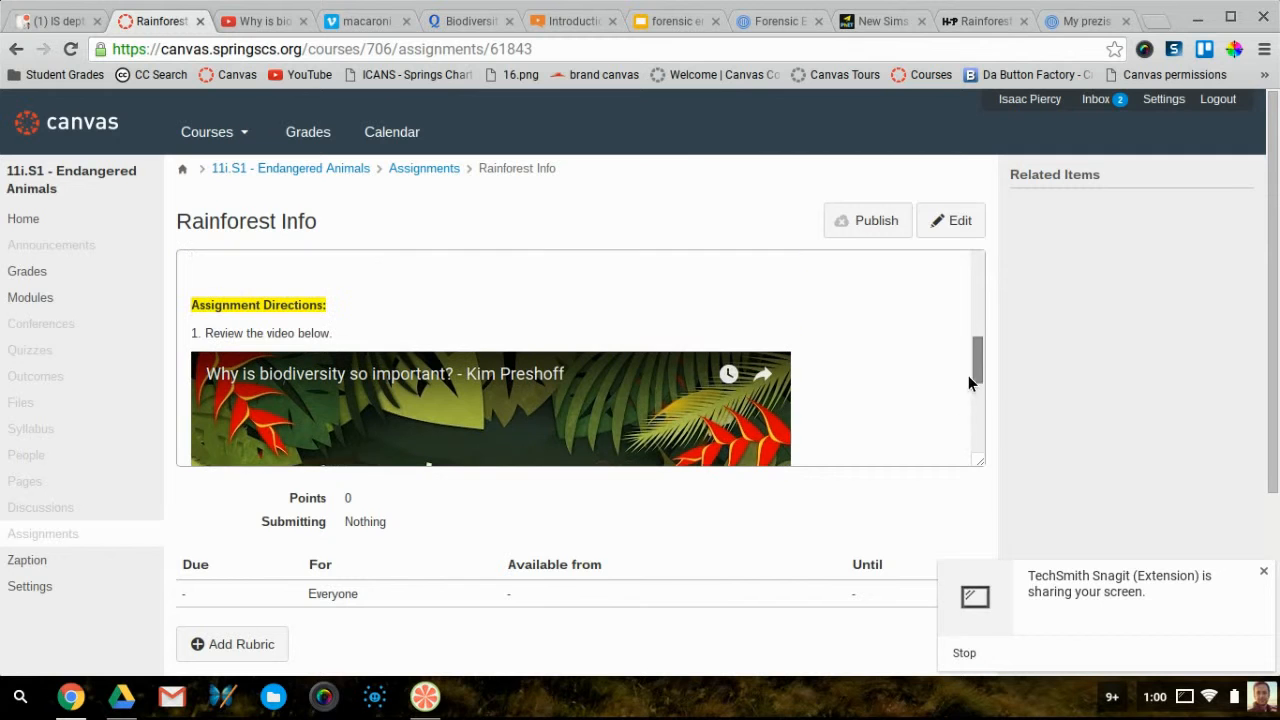
click(964, 226)
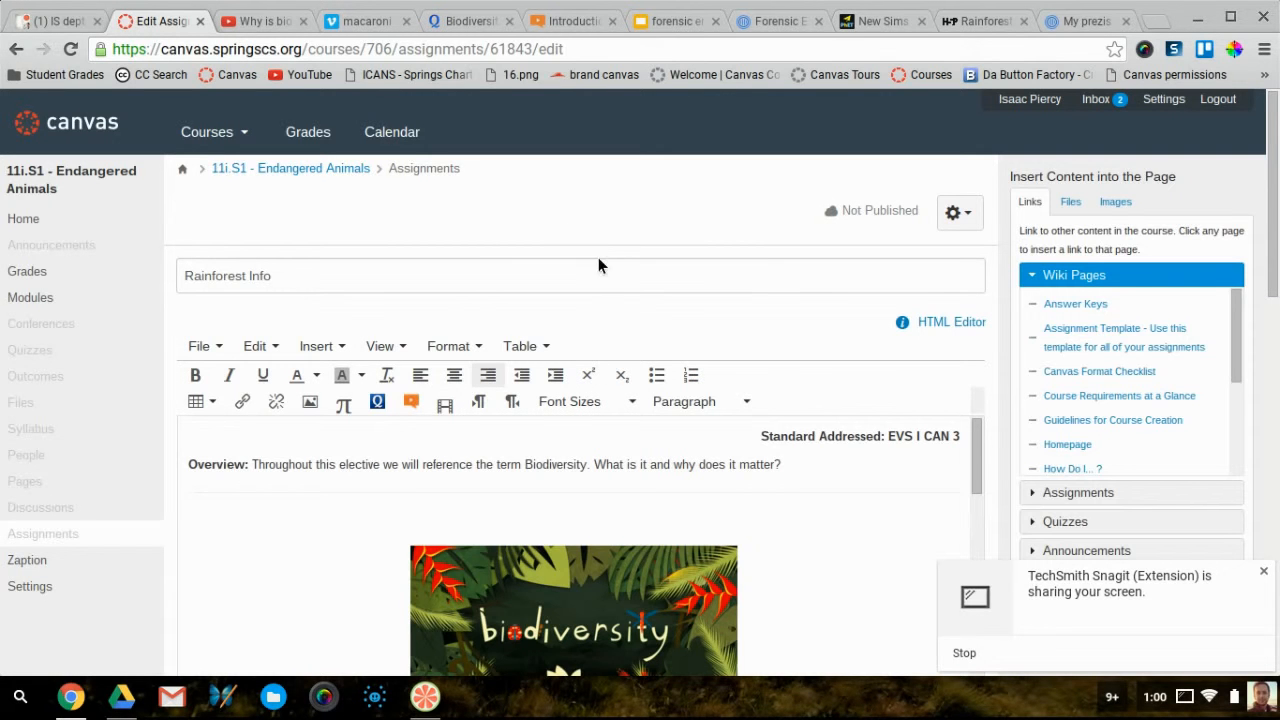
Delete the embedded YouTube video from the directions and bring up the Vimeo video page
scroll(563, 330, down, 5)
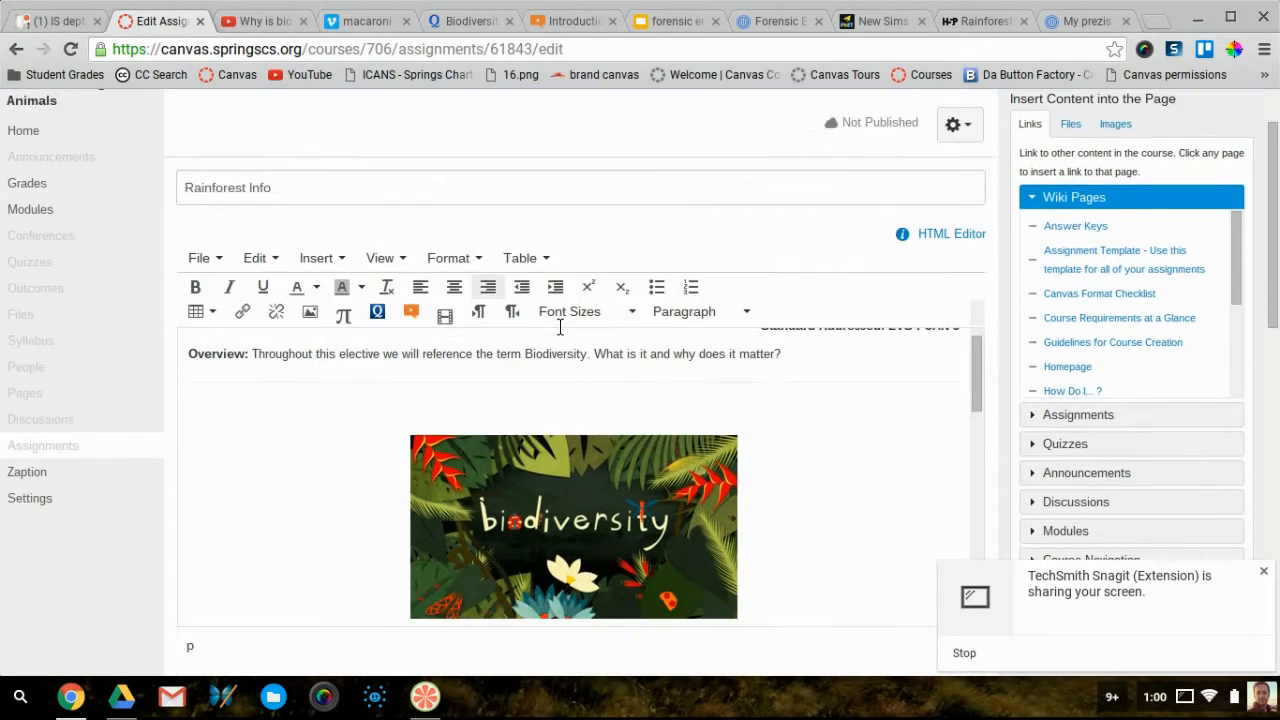
scroll(571, 338, down, 3)
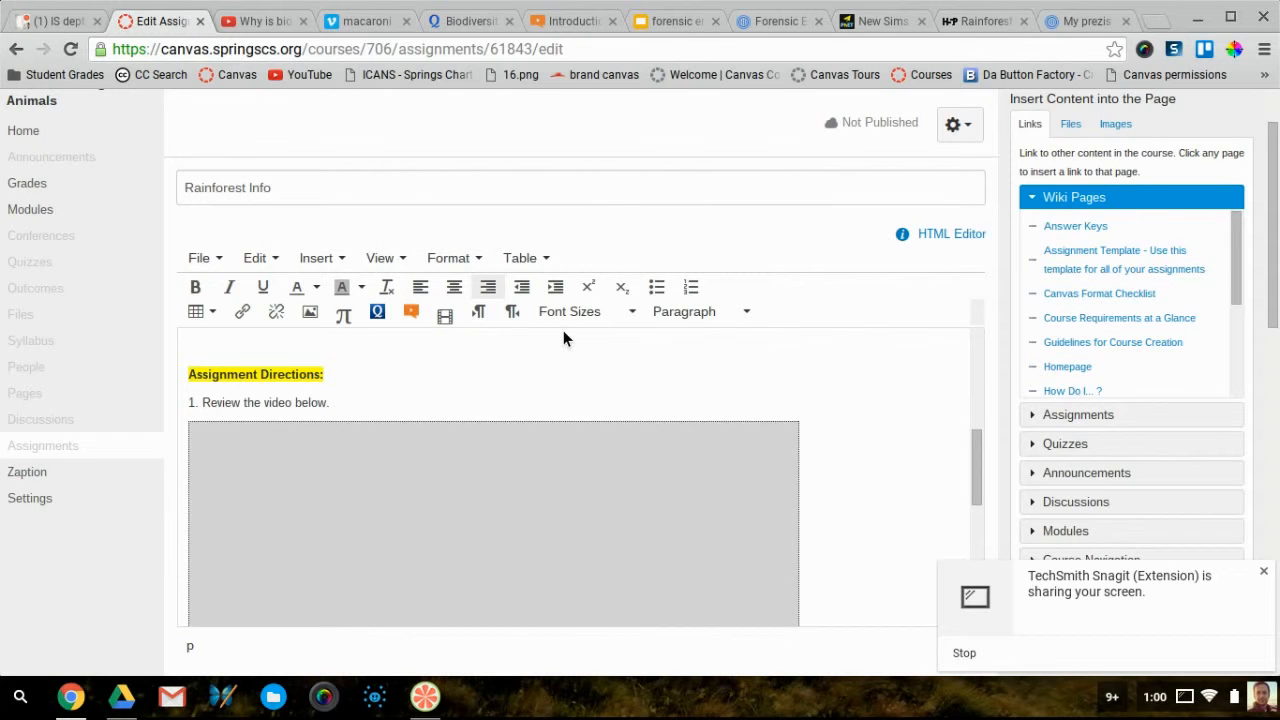
click(330, 262)
click(330, 262)
click(338, 516)
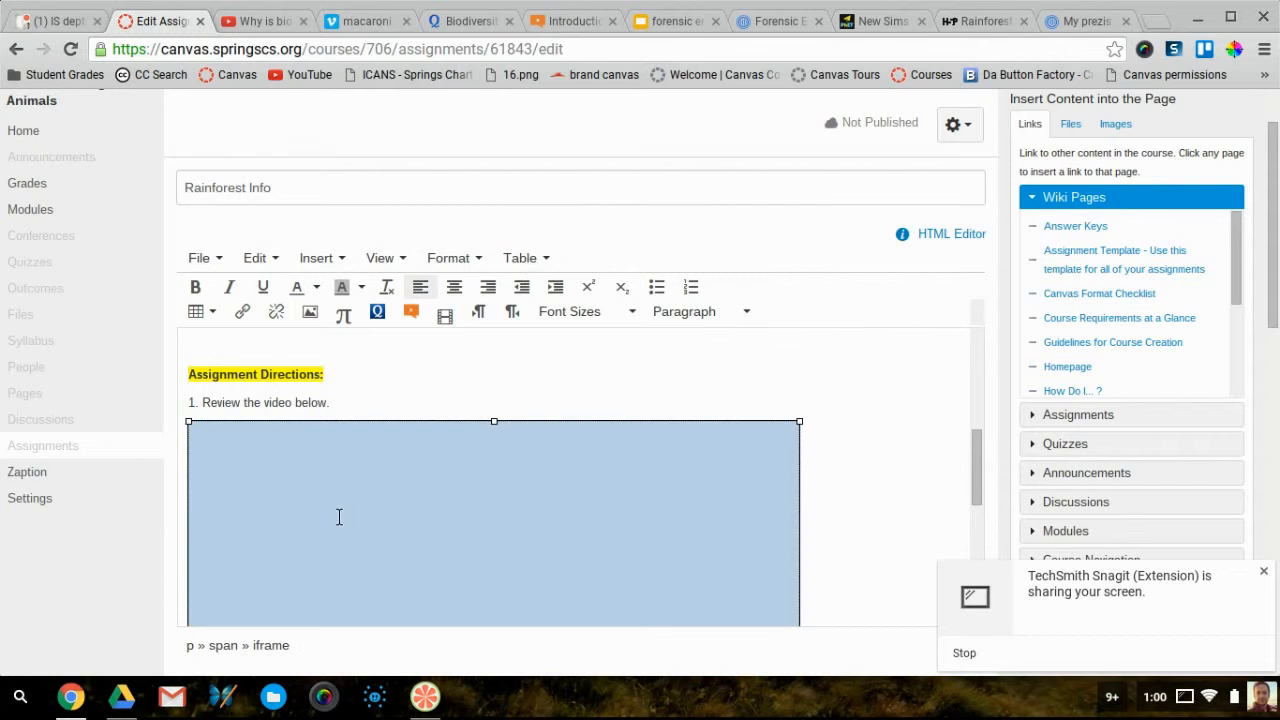
key(Delete)
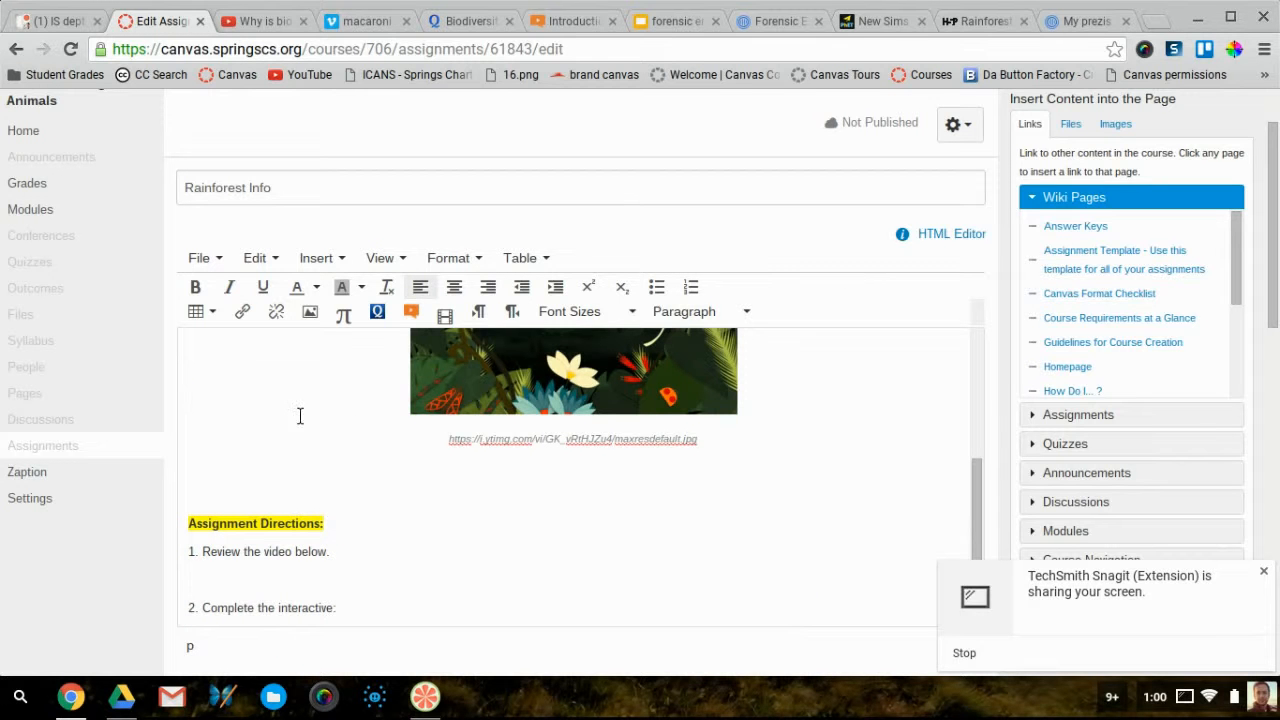
click(362, 22)
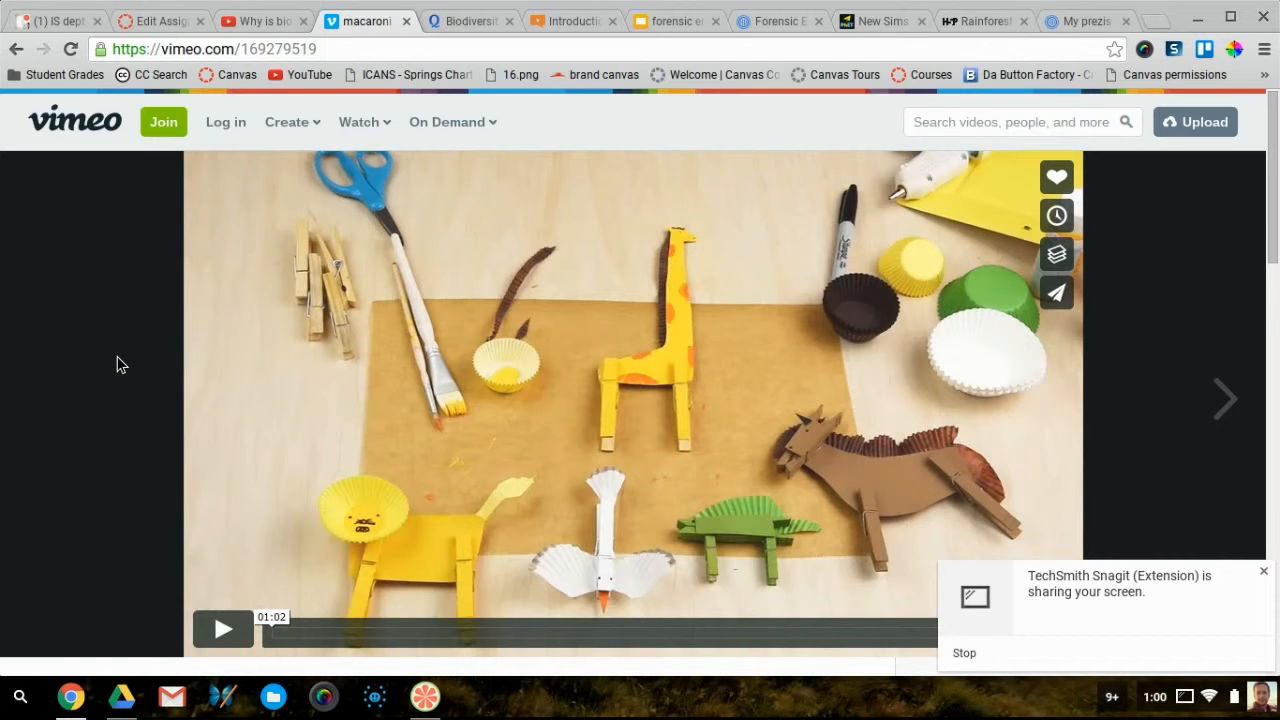
Select and copy the Embed code from Vimeo's share options for the macaroni box zoo // glue video
scroll(117, 363, down, 3)
scroll(117, 365, up, 2)
scroll(117, 365, up, 1)
scroll(117, 365, down, 2)
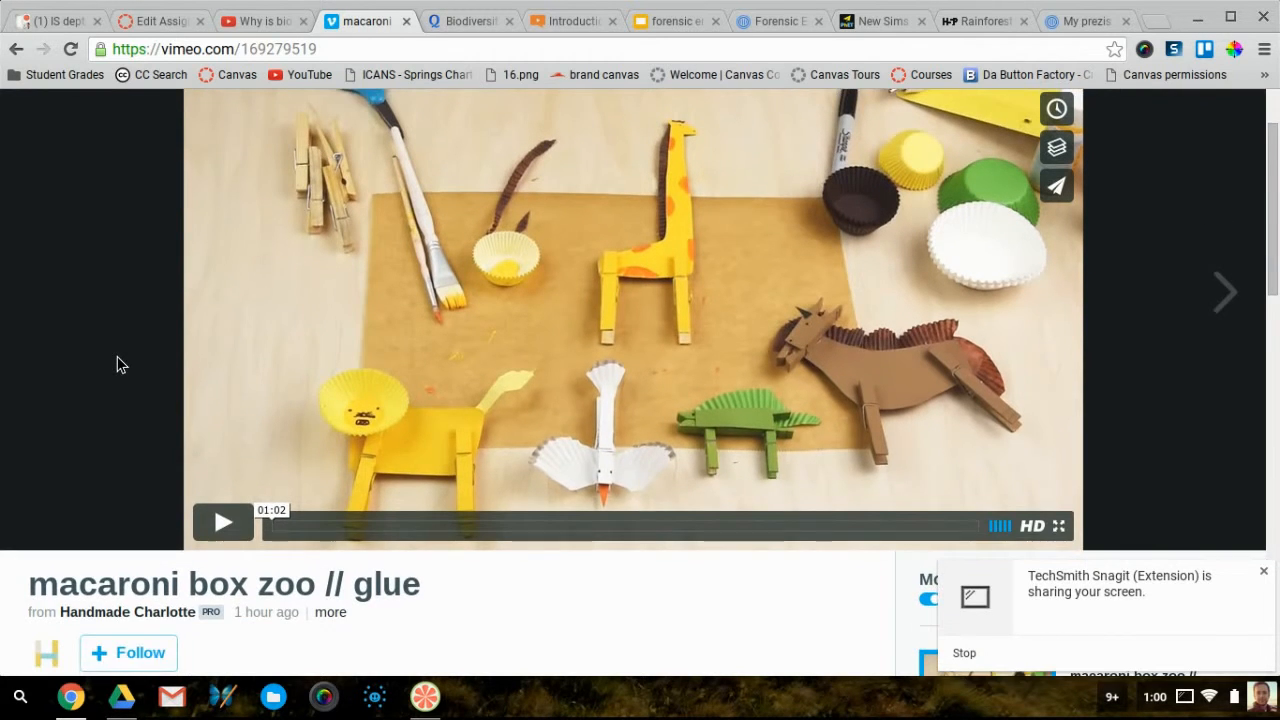
scroll(117, 364, up, 2)
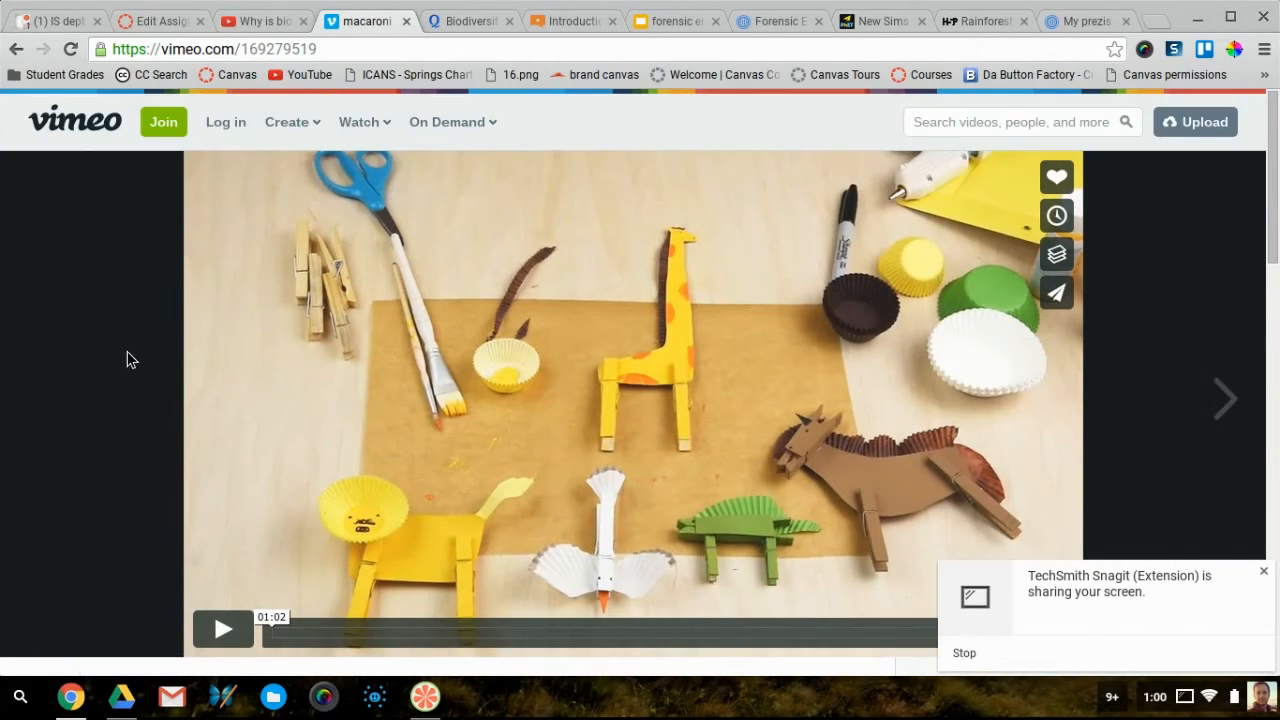
click(1068, 300)
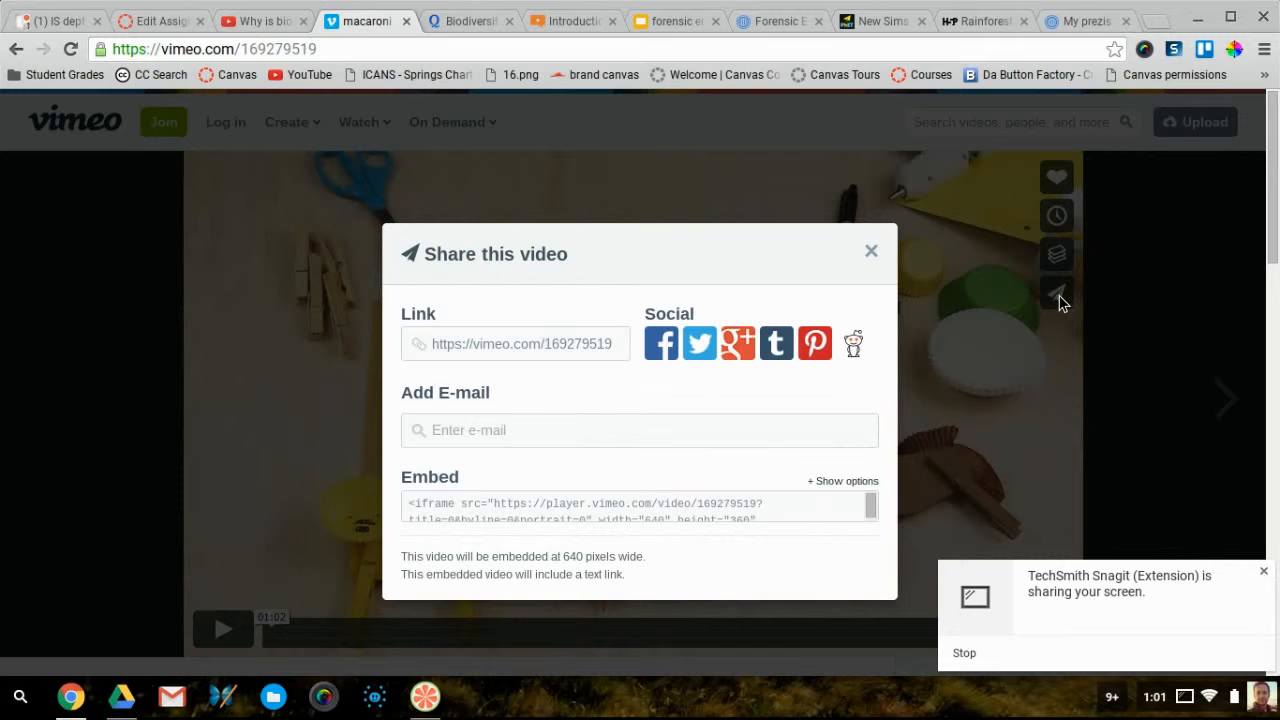
click(871, 252)
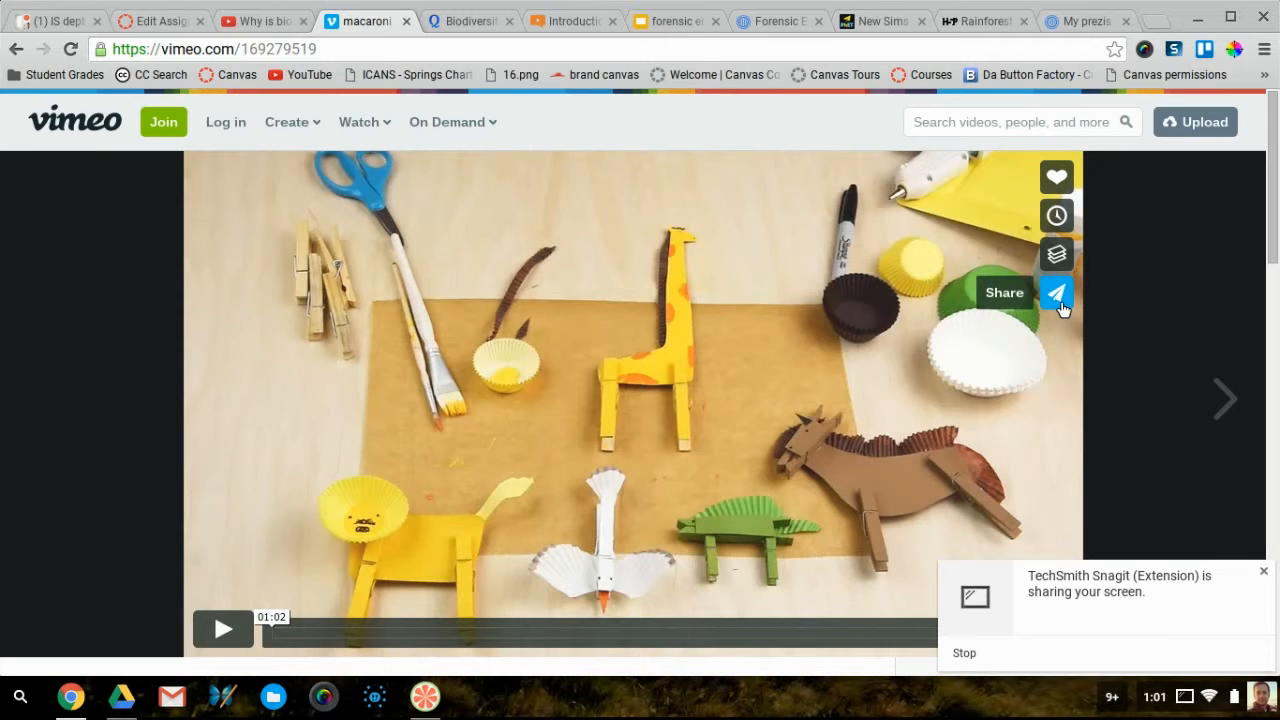
click(1059, 300)
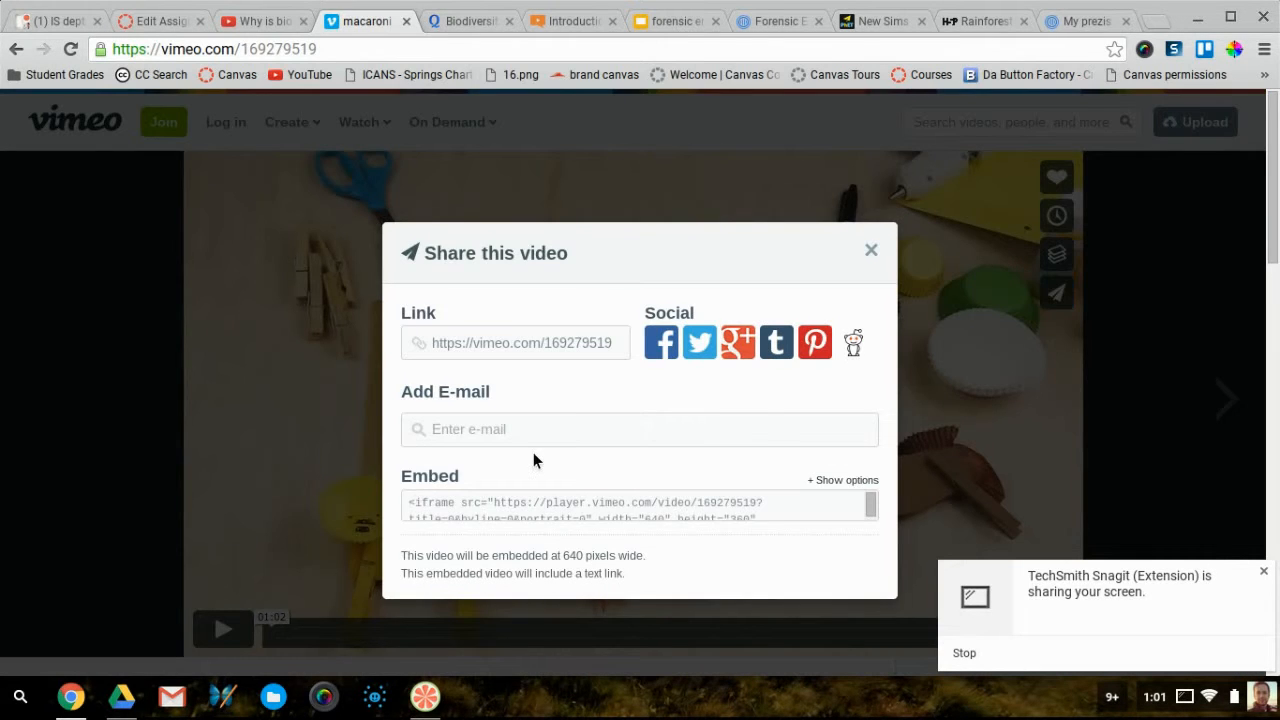
scroll(533, 460, down, 1)
scroll(533, 453, down, 1)
scroll(533, 453, up, 1)
scroll(521, 464, down, 1)
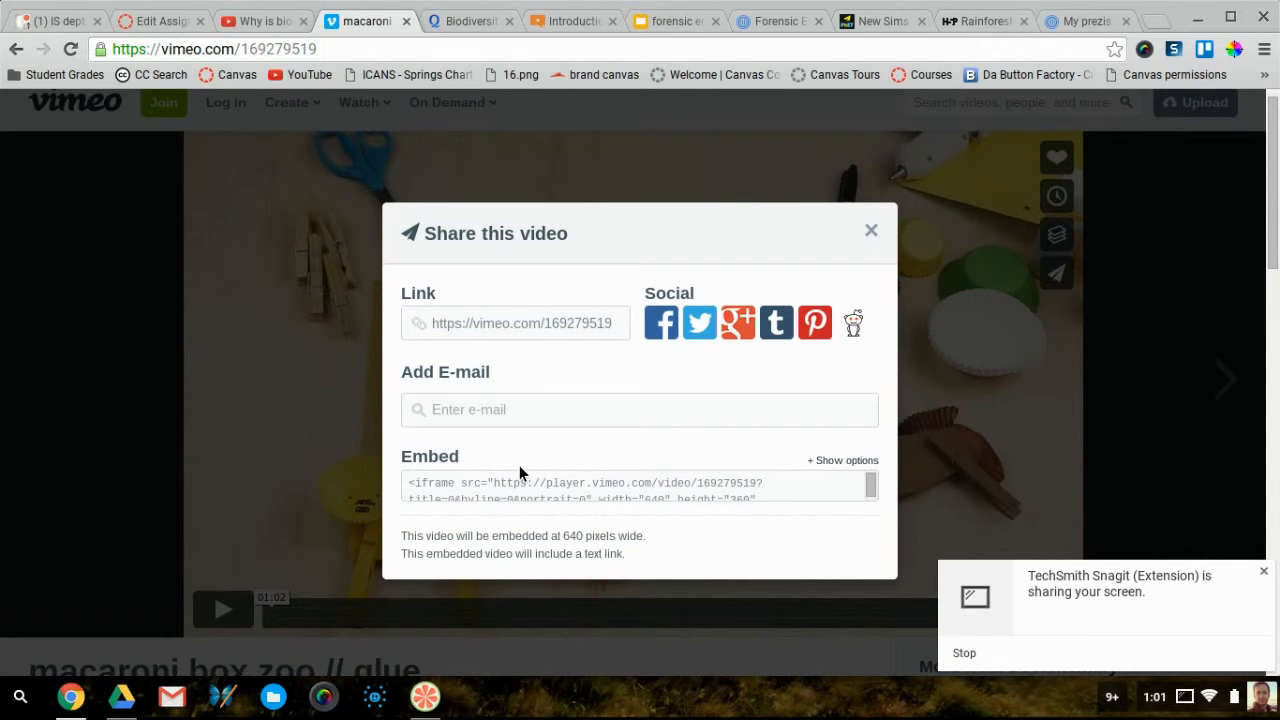
click(501, 497)
key(ctrl+c)
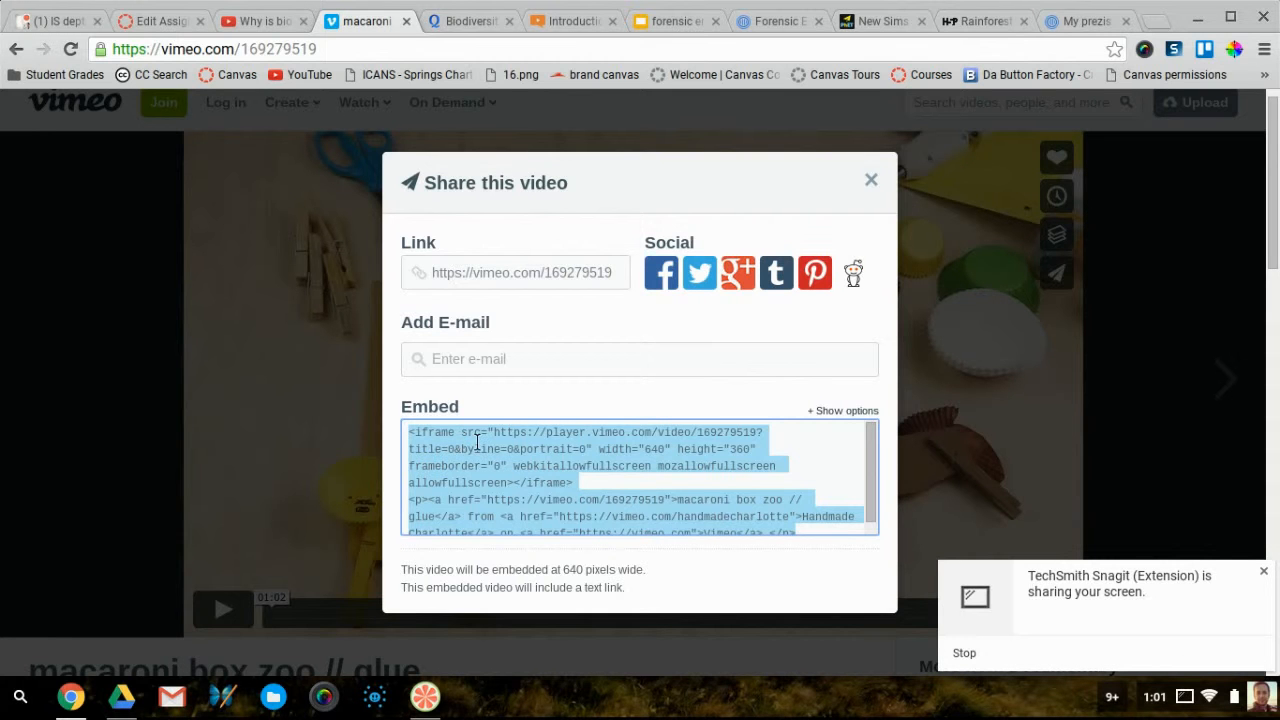
Close Vimeo's share dialog and return to the Rainforest Info editor in Canvas
scroll(475, 460, down, 1)
scroll(475, 461, down, 1)
scroll(475, 461, up, 1)
scroll(475, 461, down, 1)
scroll(475, 460, up, 1)
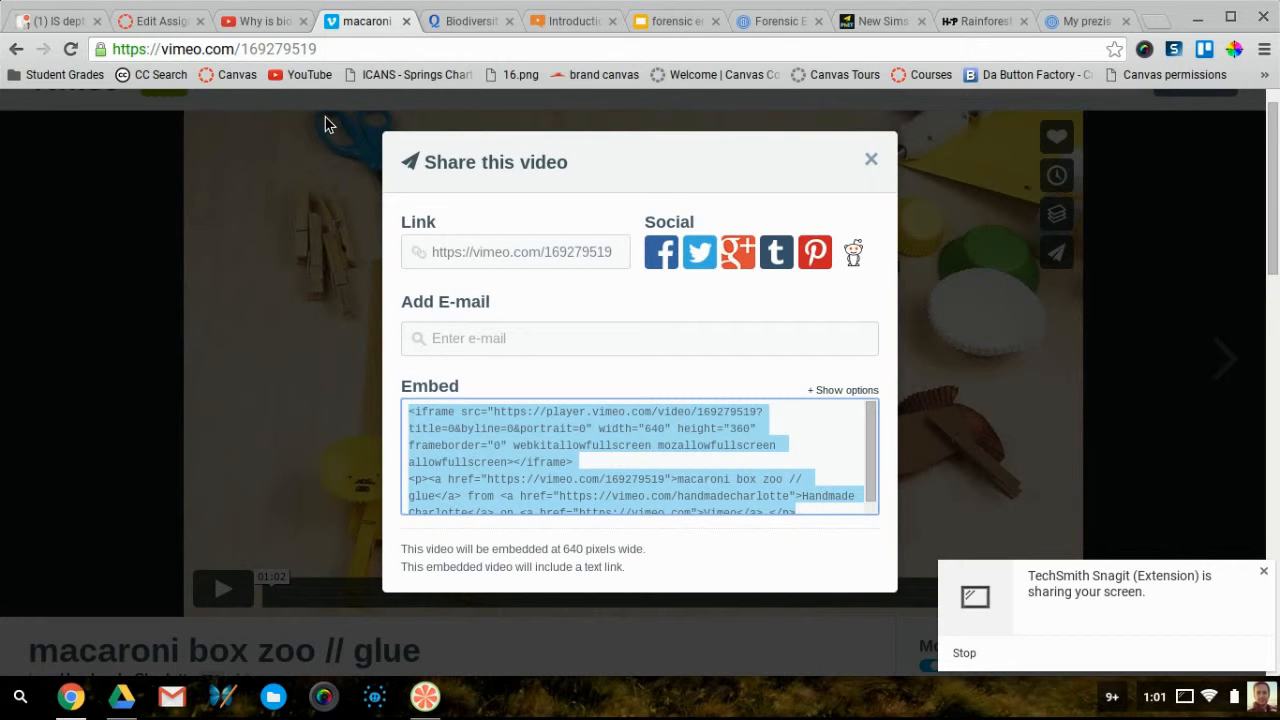
click(862, 160)
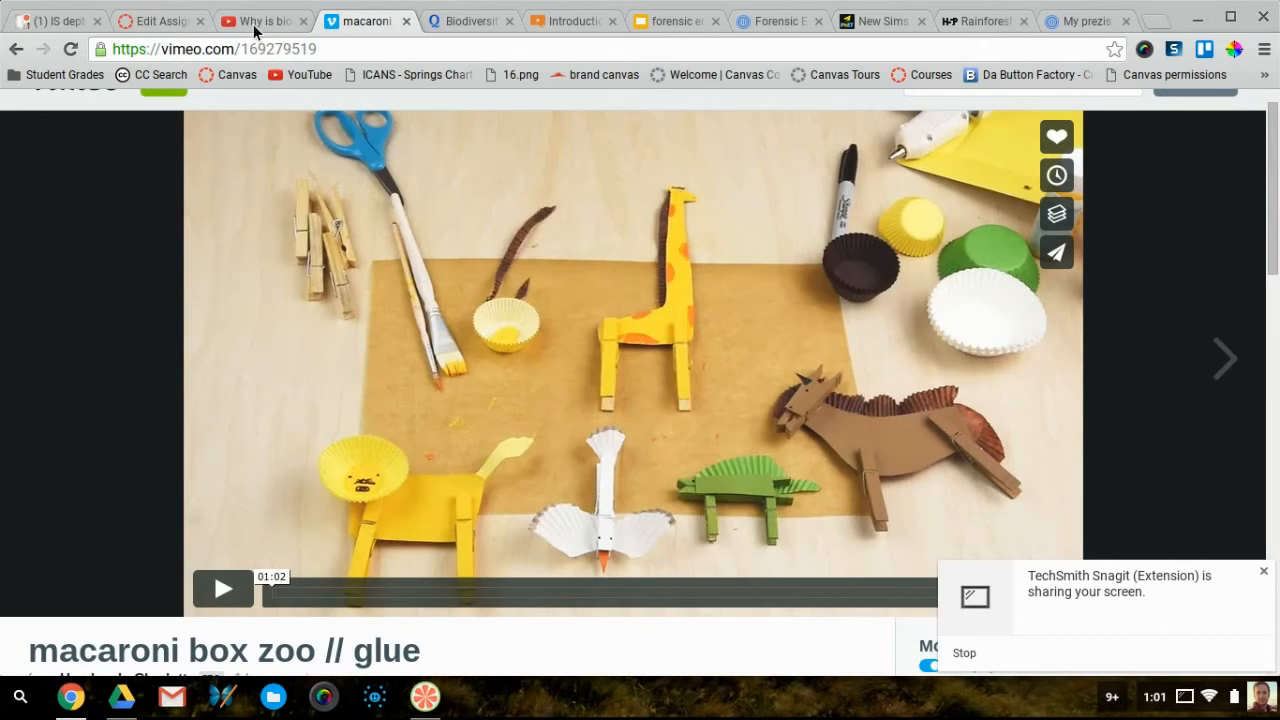
click(155, 21)
scroll(428, 514, down, 1)
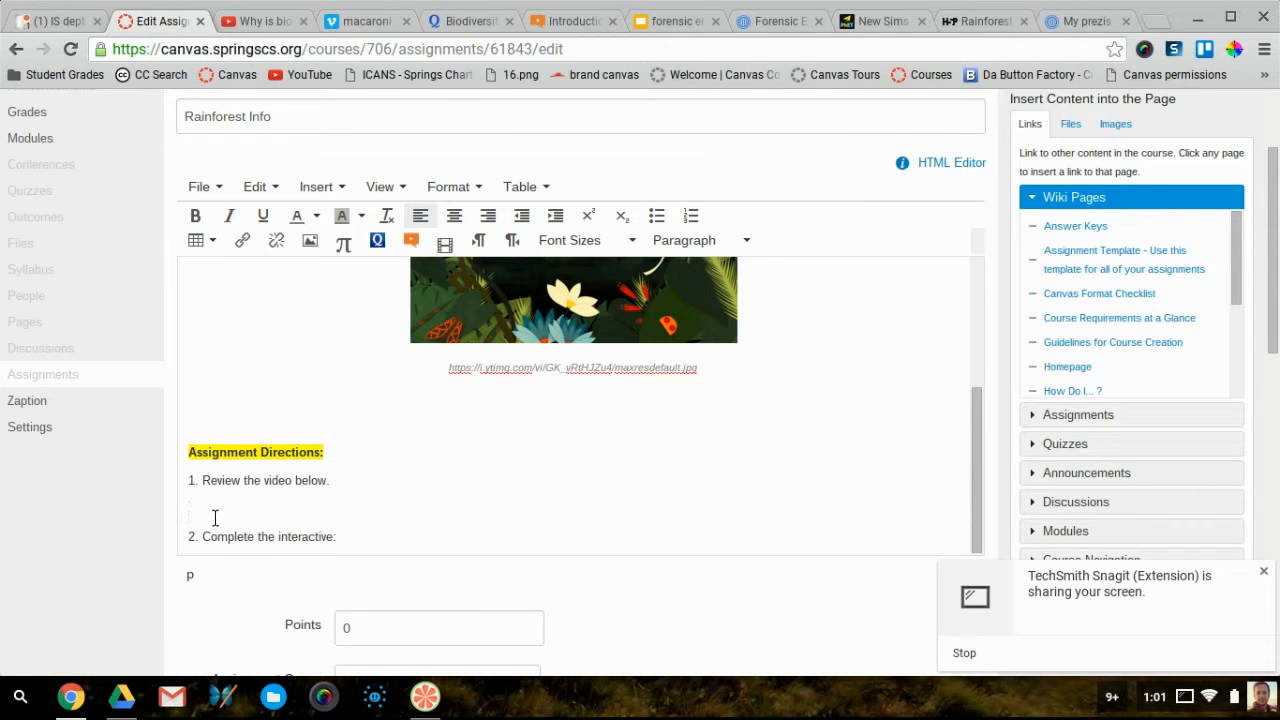
Embed the macaroni box zoo Vimeo iframe beneath step 1 via Insert/edit video's Embed tab
click(325, 189)
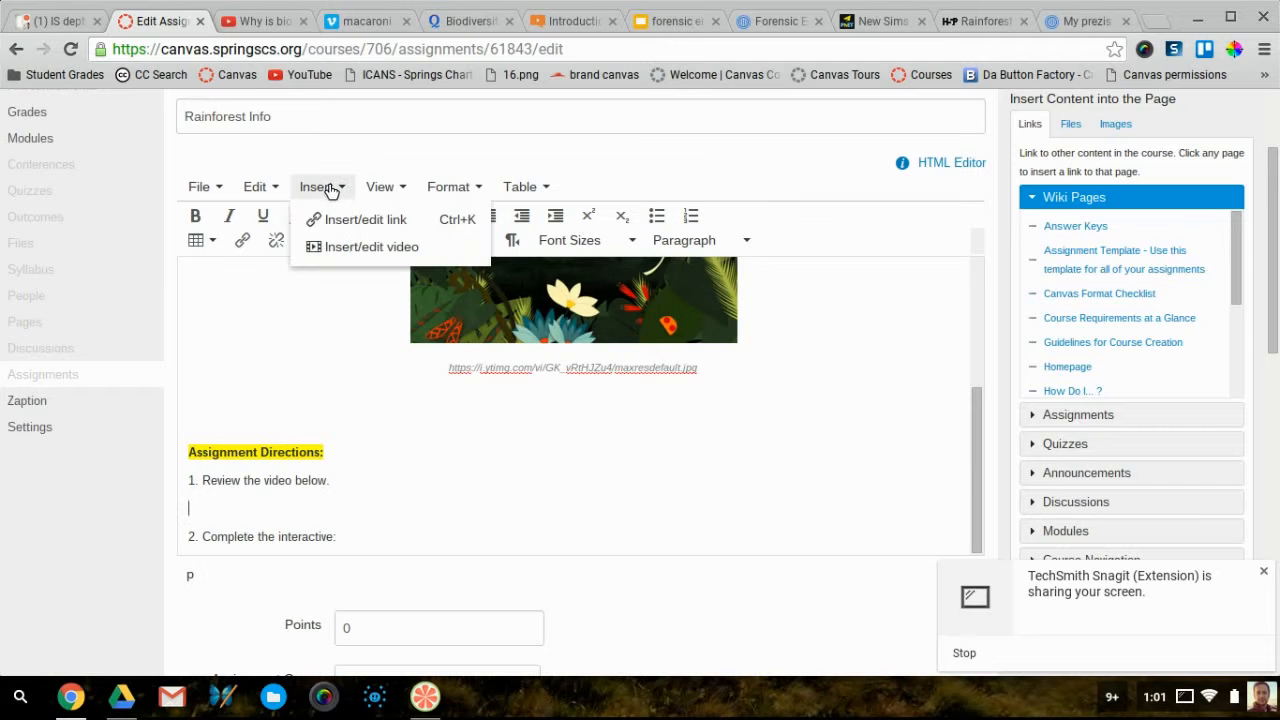
click(343, 247)
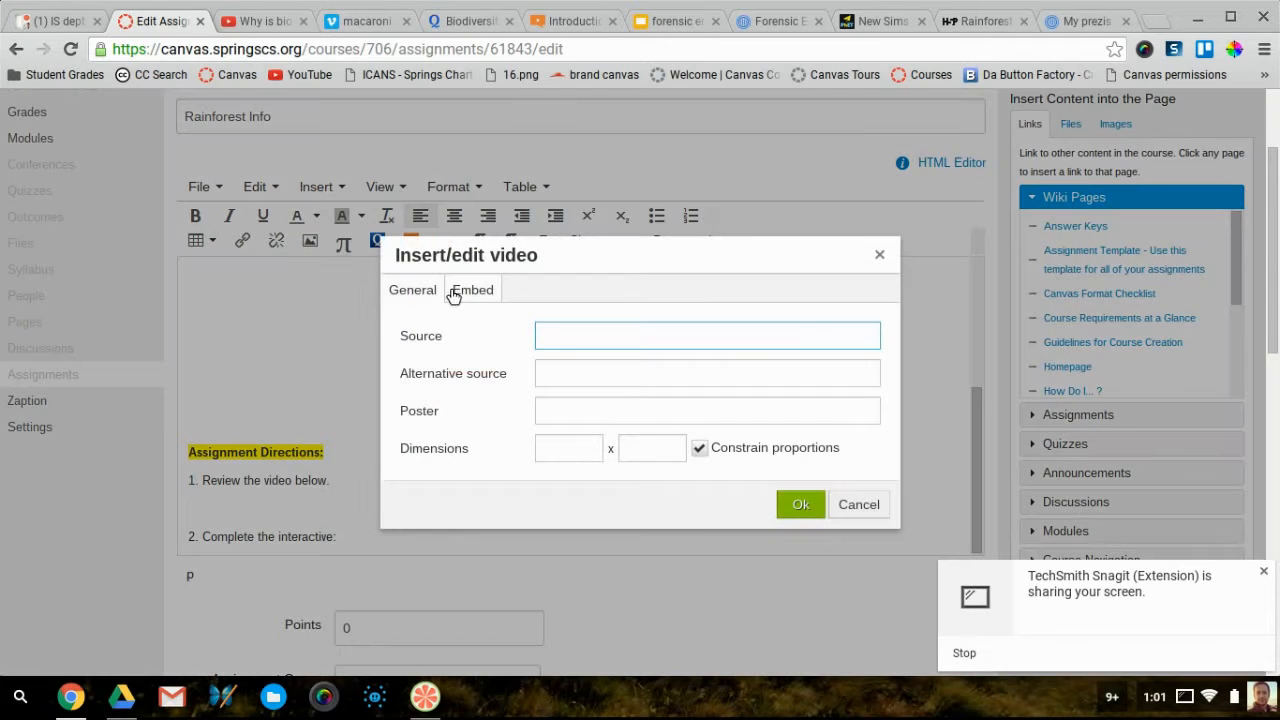
click(464, 297)
click(506, 386)
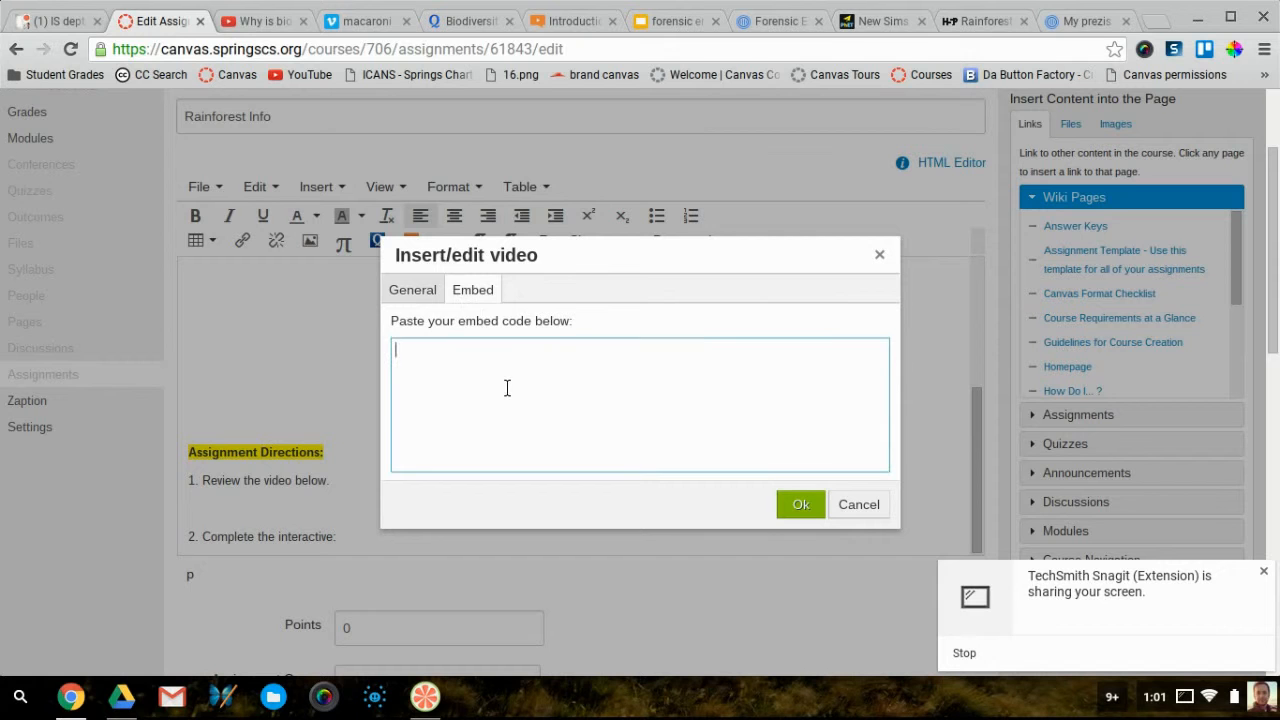
key(ctrl+v)
click(801, 504)
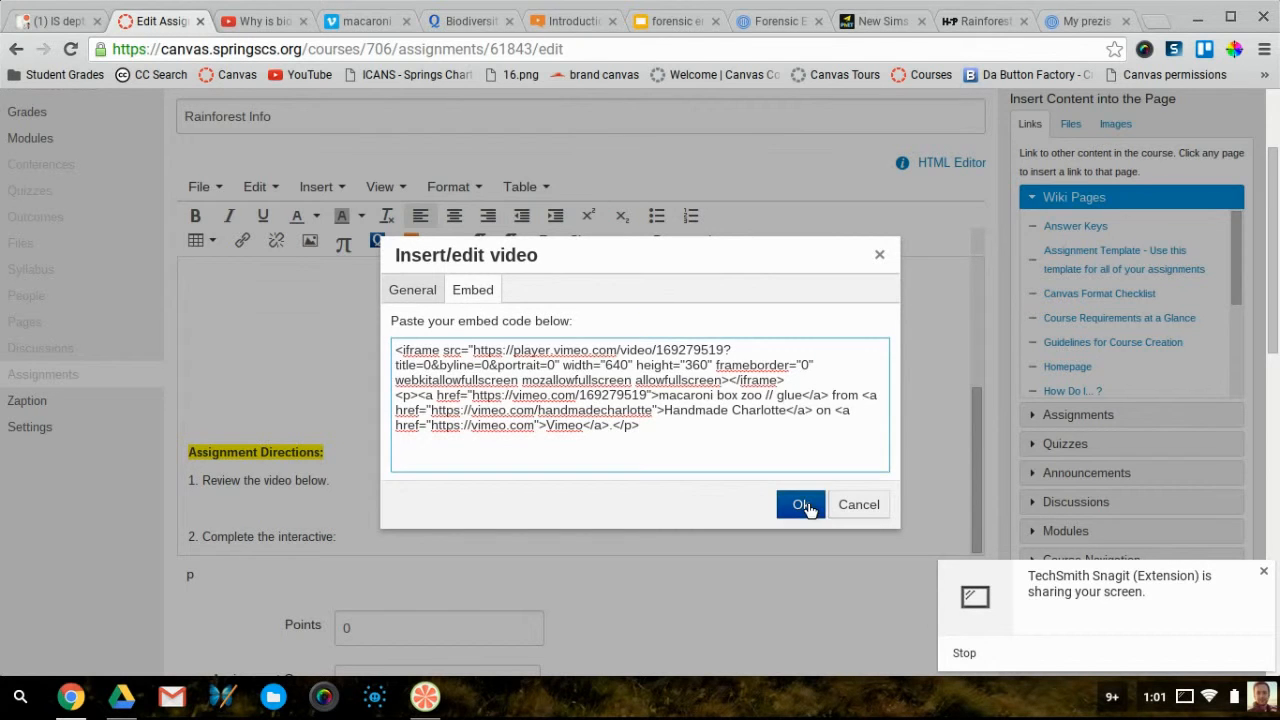
click(891, 414)
scroll(892, 416, up, 3)
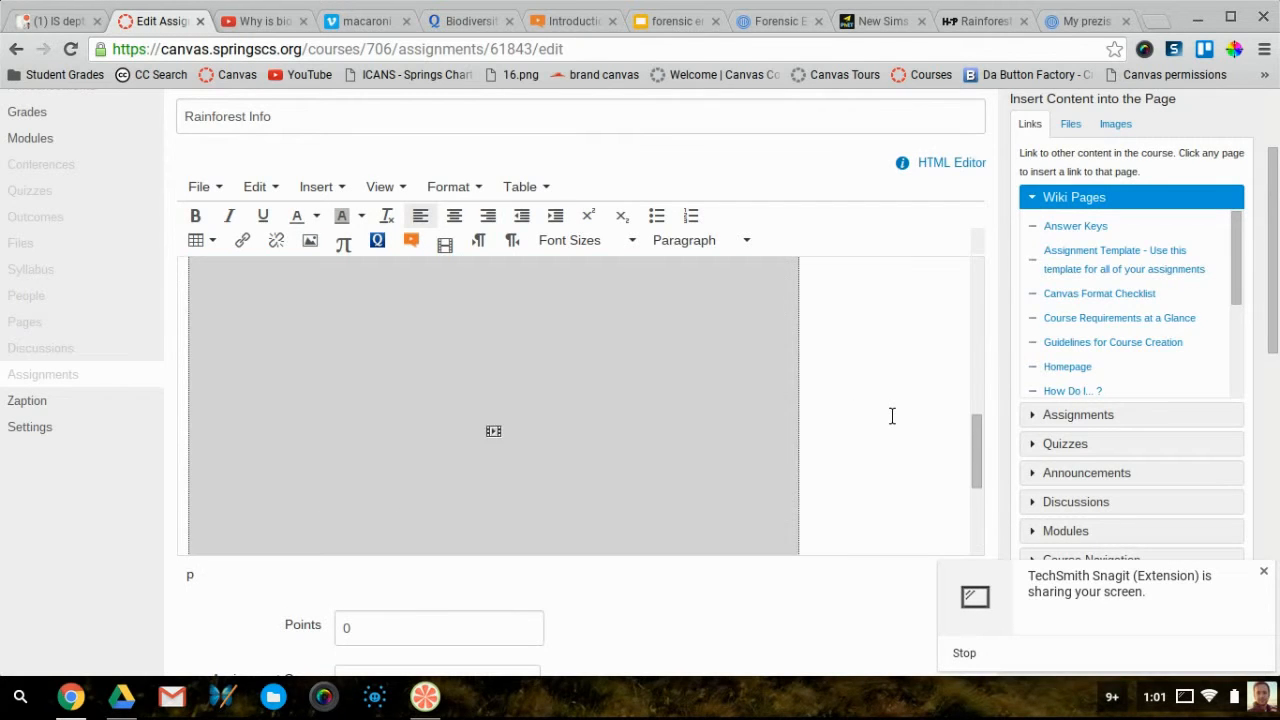
scroll(892, 416, down, 2)
scroll(884, 410, up, 3)
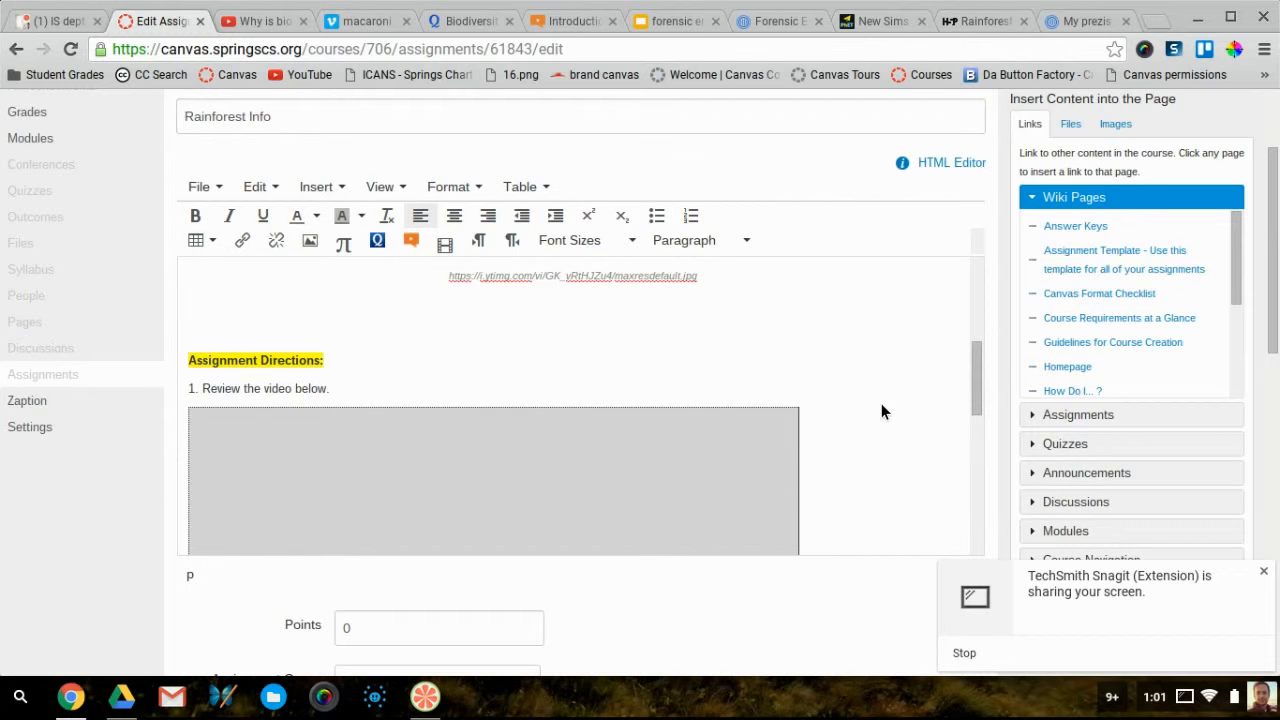
scroll(884, 410, down, 1)
scroll(871, 394, down, 6)
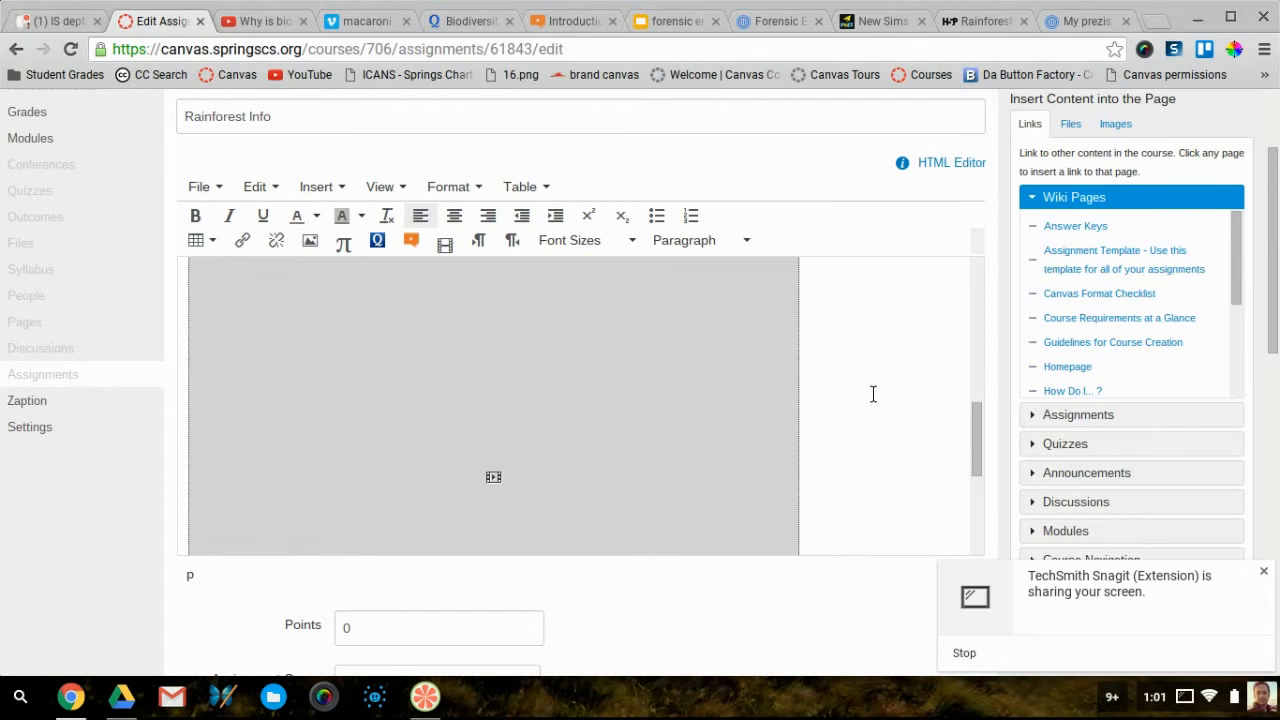
scroll(865, 390, down, 5)
Save Rainforest Info, check the embedded Vimeo video on the page, and return to the Vimeo video
click(945, 559)
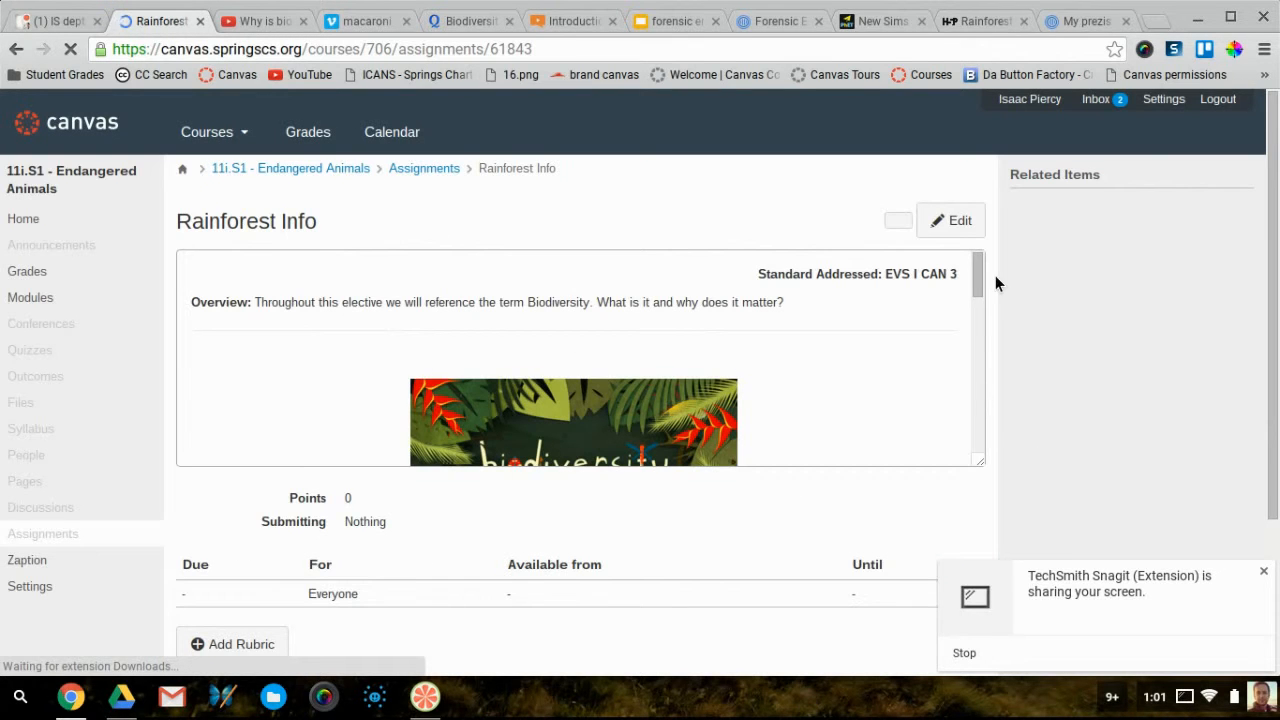
scroll(988, 320, down, 2)
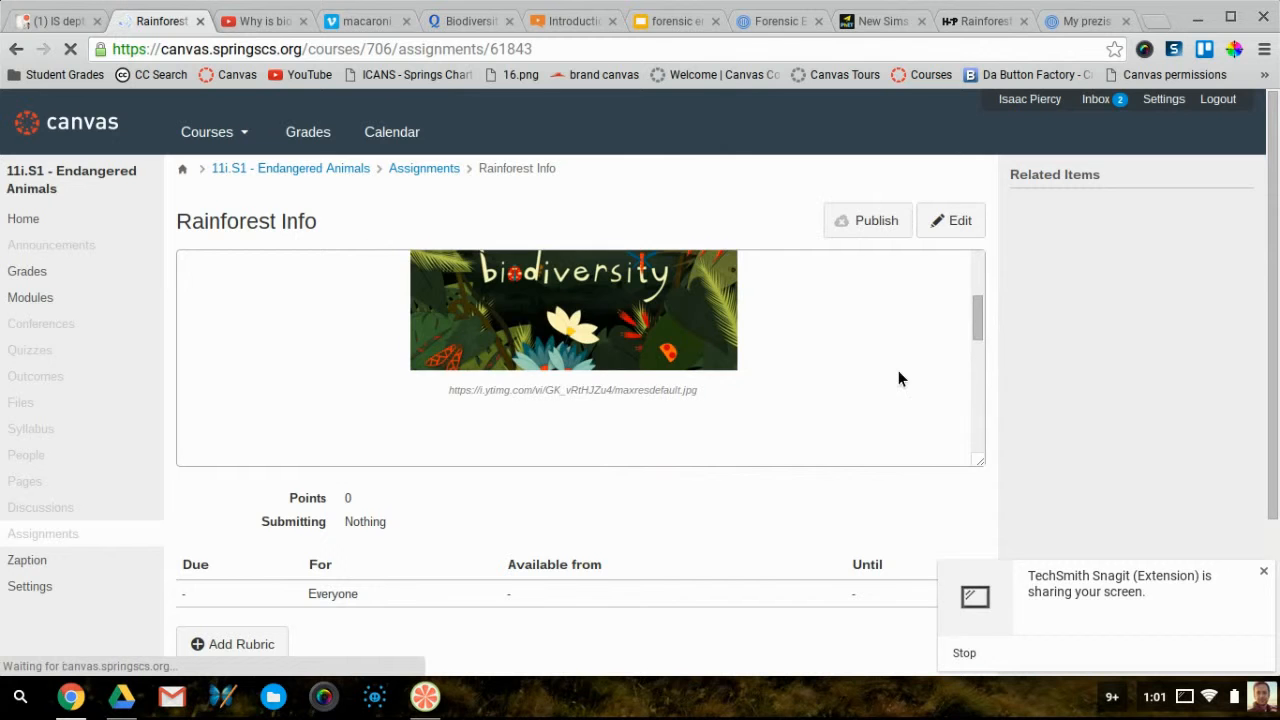
scroll(898, 378, down, 3)
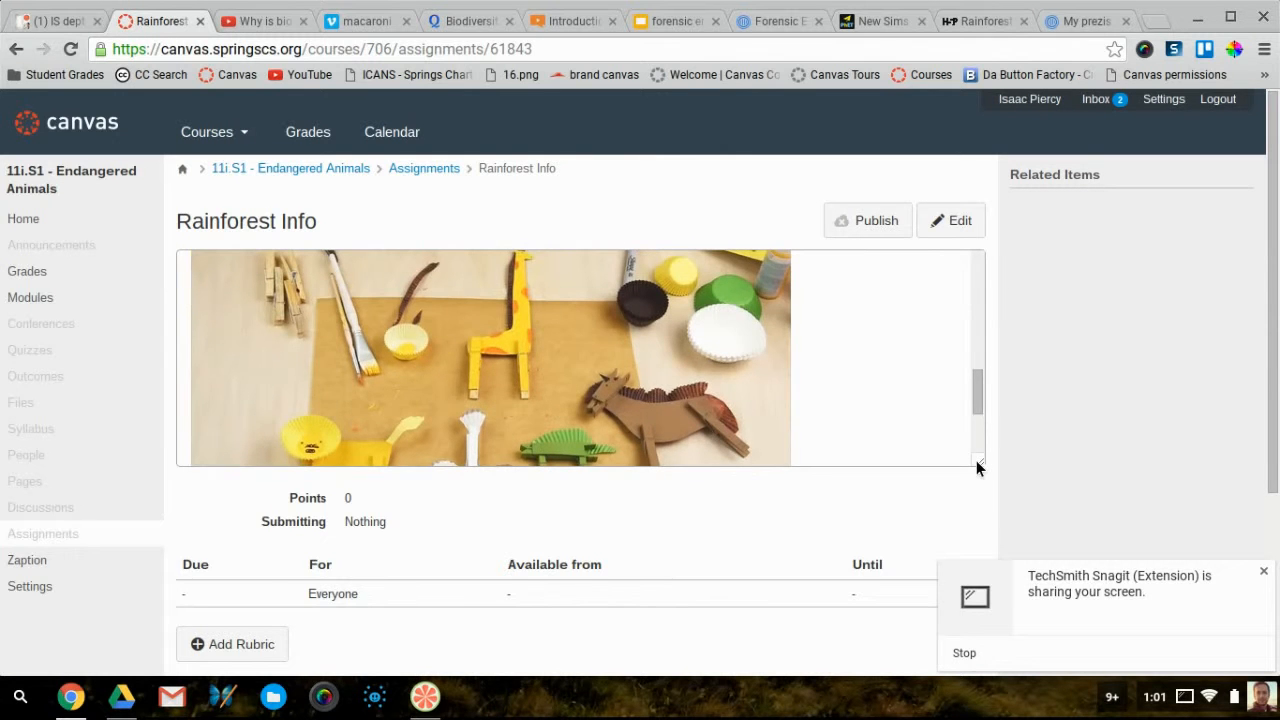
drag(976, 466, 976, 680)
scroll(869, 527, up, 3)
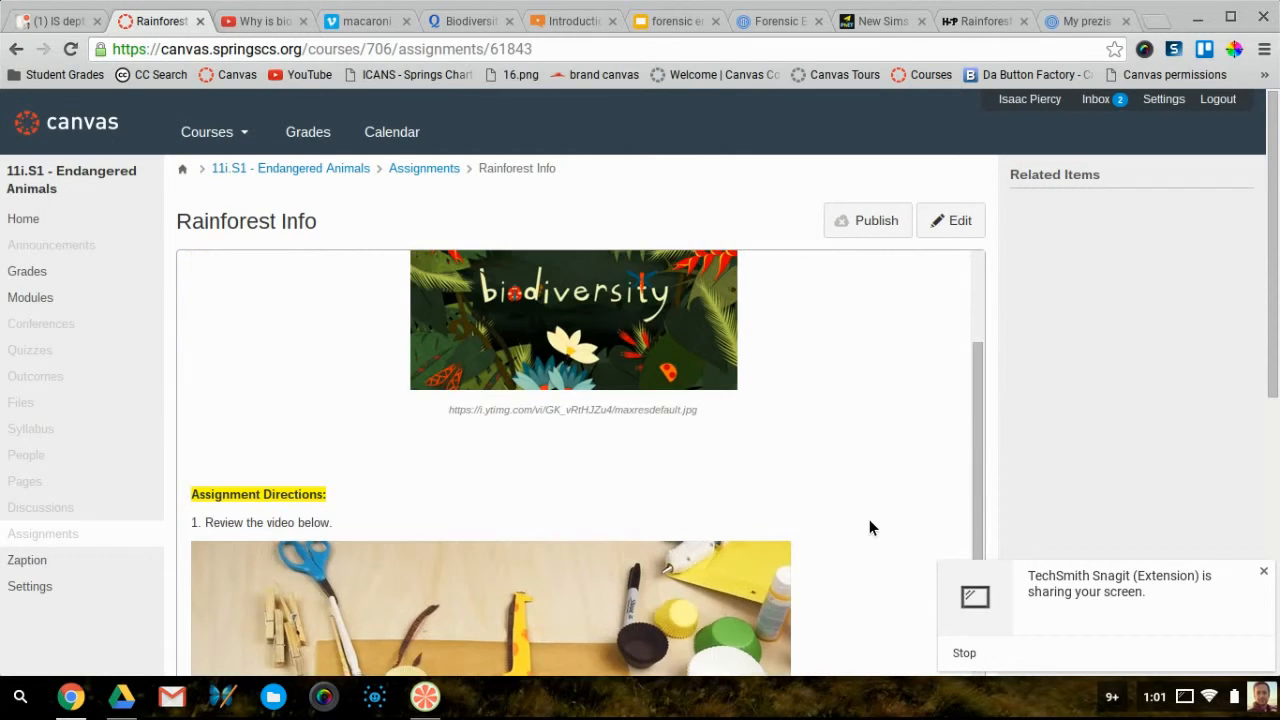
scroll(869, 521, down, 3)
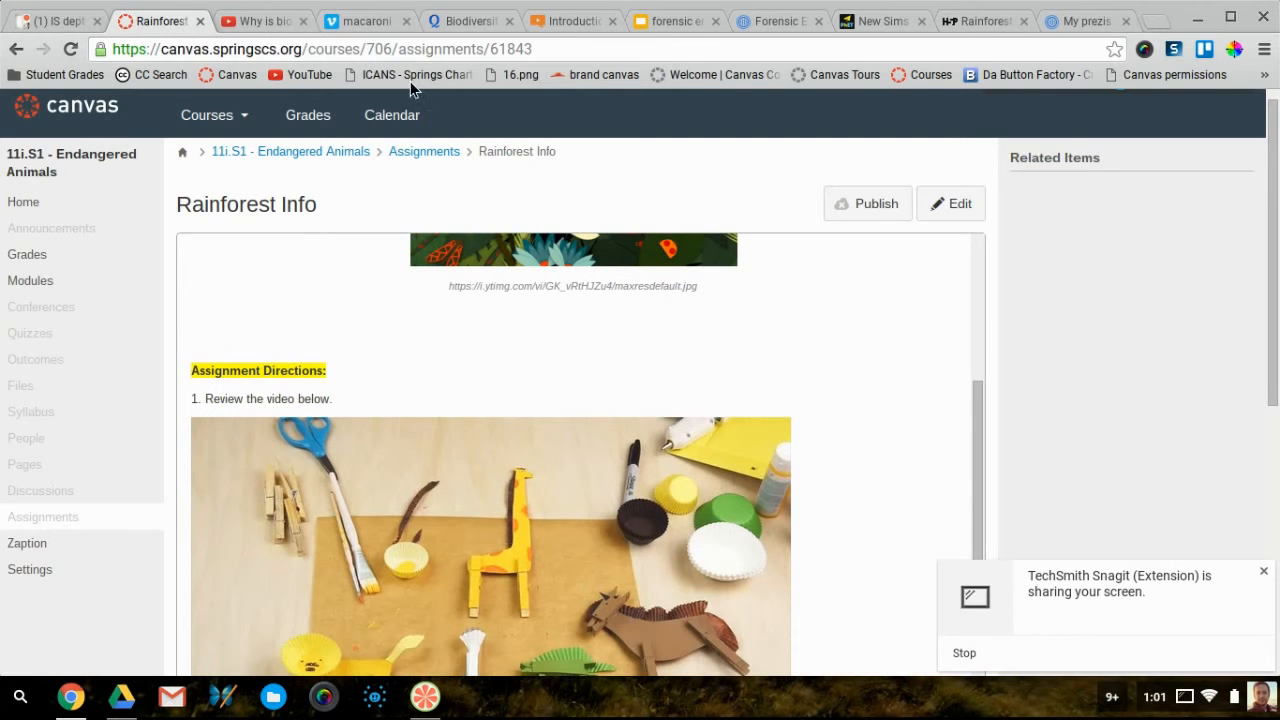
click(262, 21)
click(351, 22)
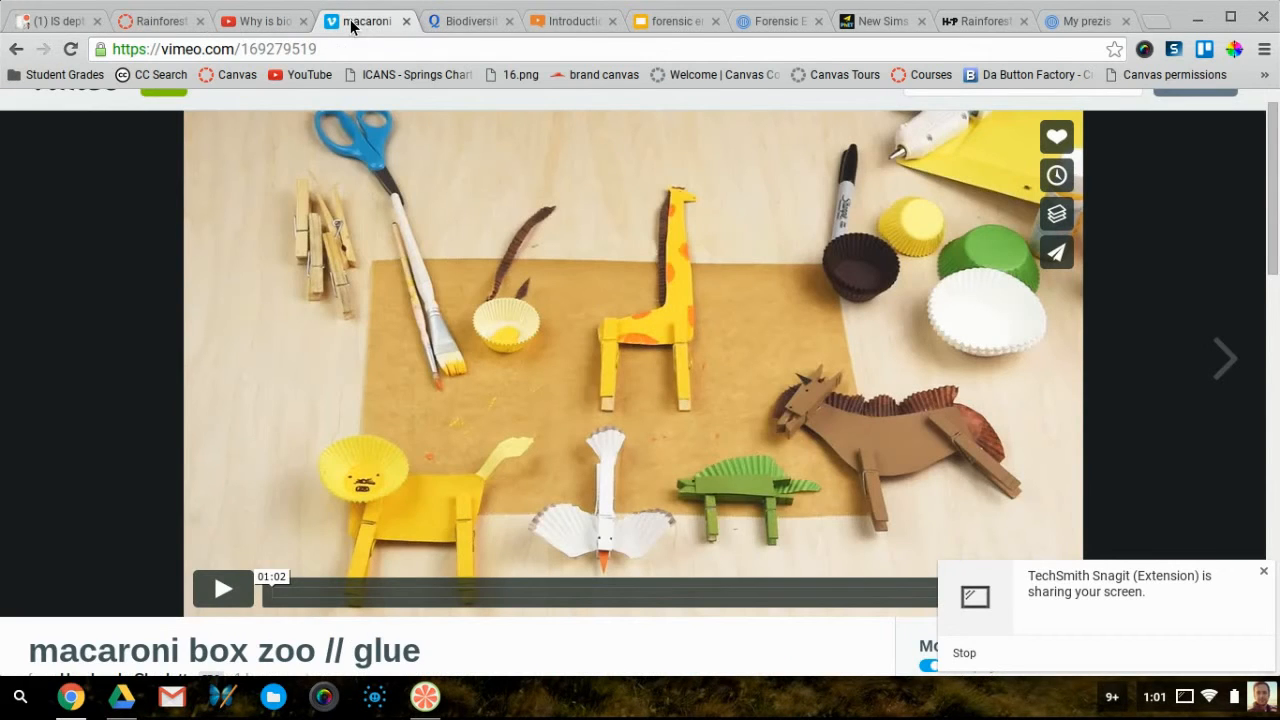
Bring up the embed codes for the Quizlet Biodiversity flashcard set
click(458, 21)
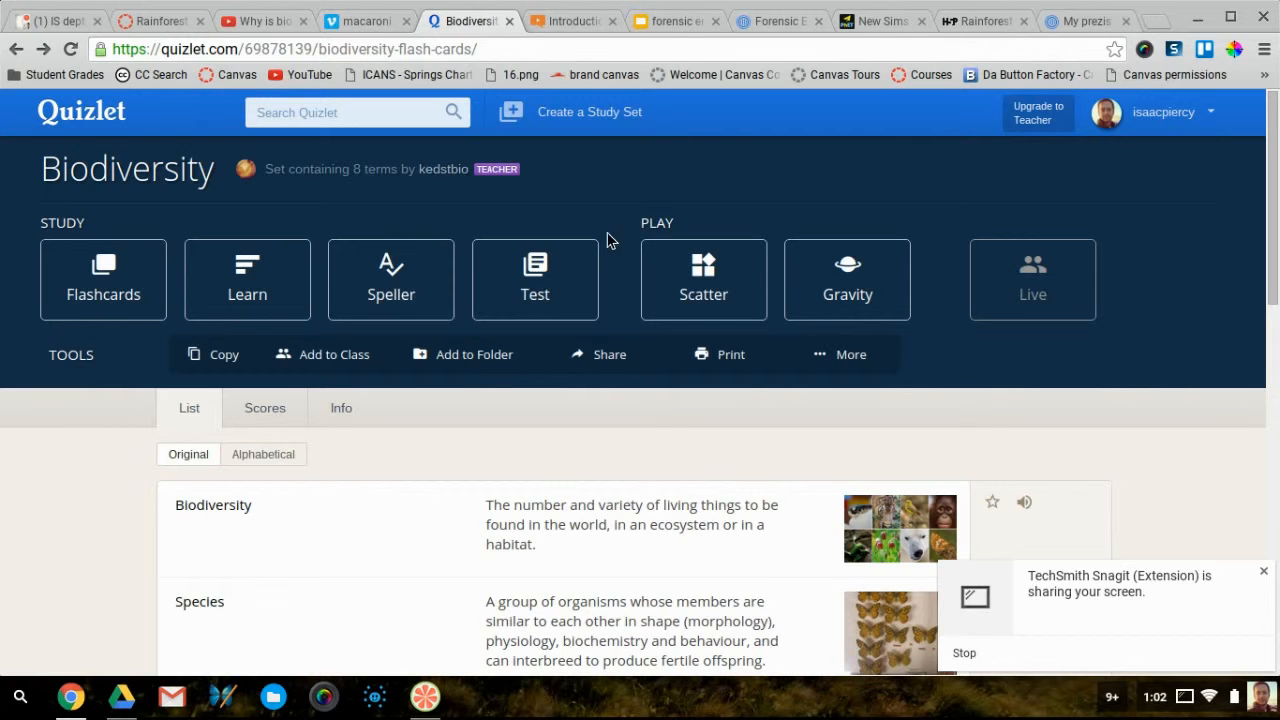
mouse_move(845, 358)
scroll(84, 466, down, 5)
scroll(84, 466, up, 2)
scroll(84, 460, down, 4)
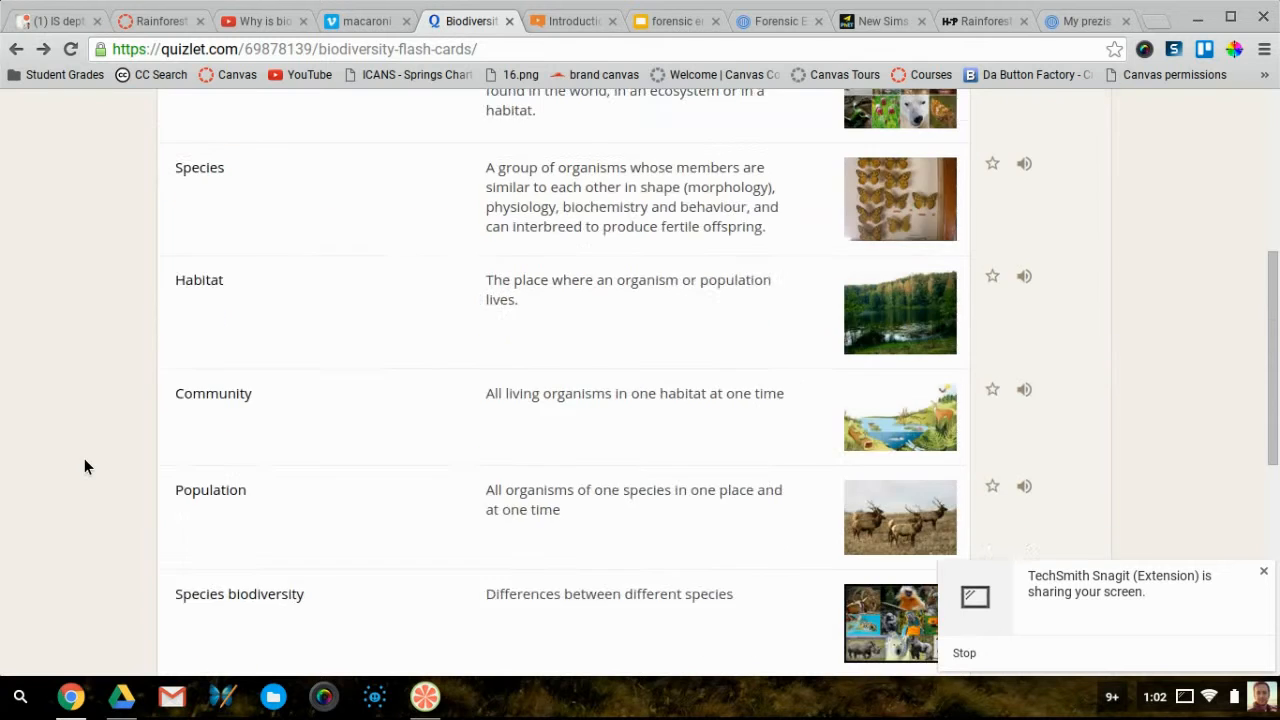
scroll(84, 466, up, 6)
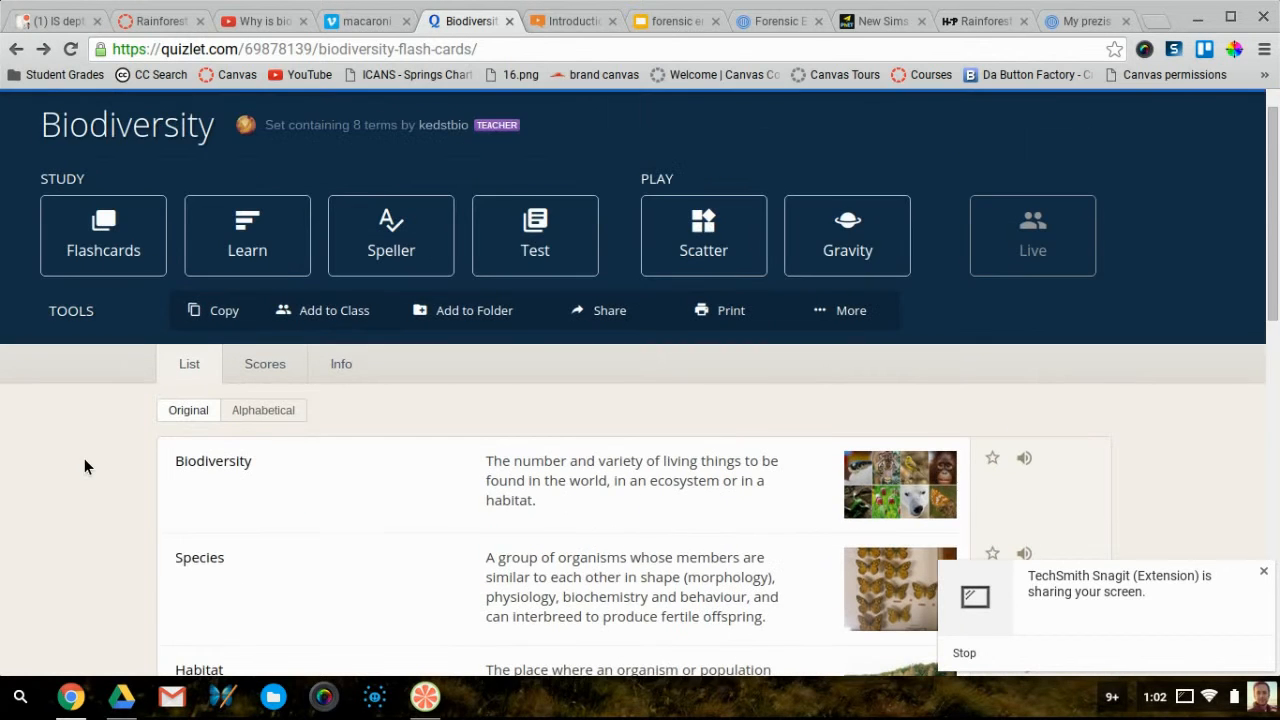
scroll(84, 458, down, 1)
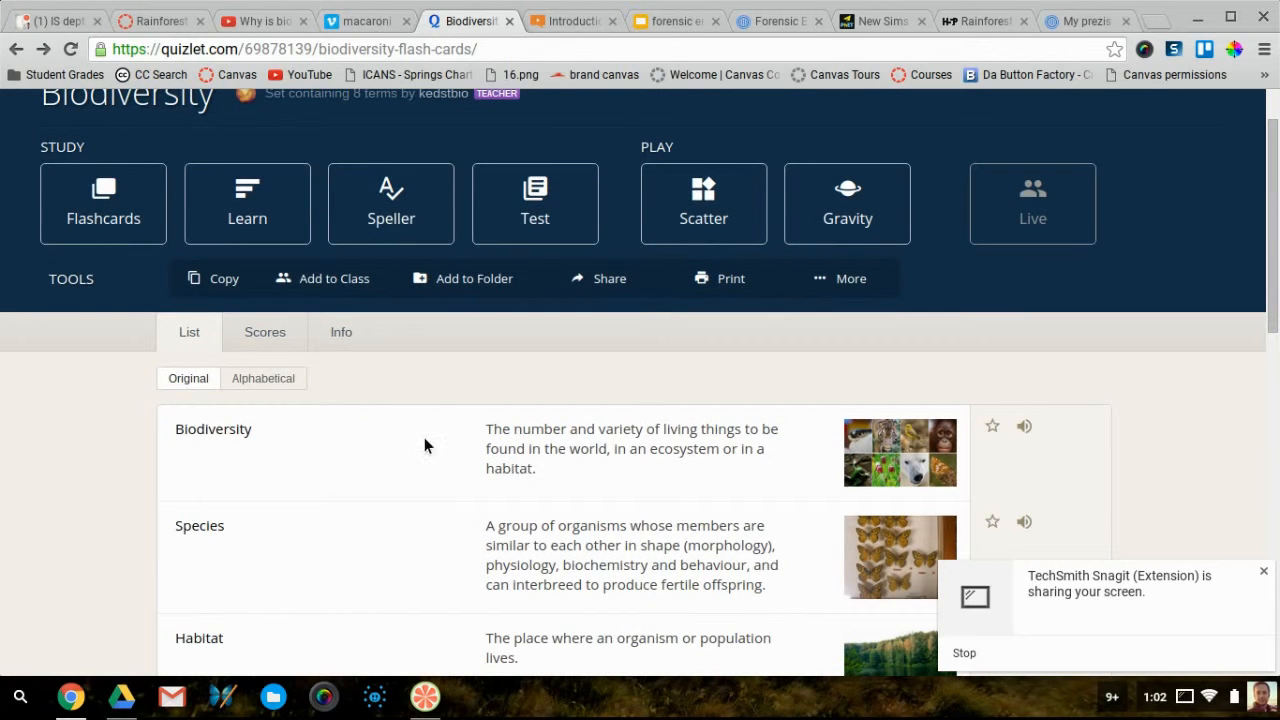
click(848, 283)
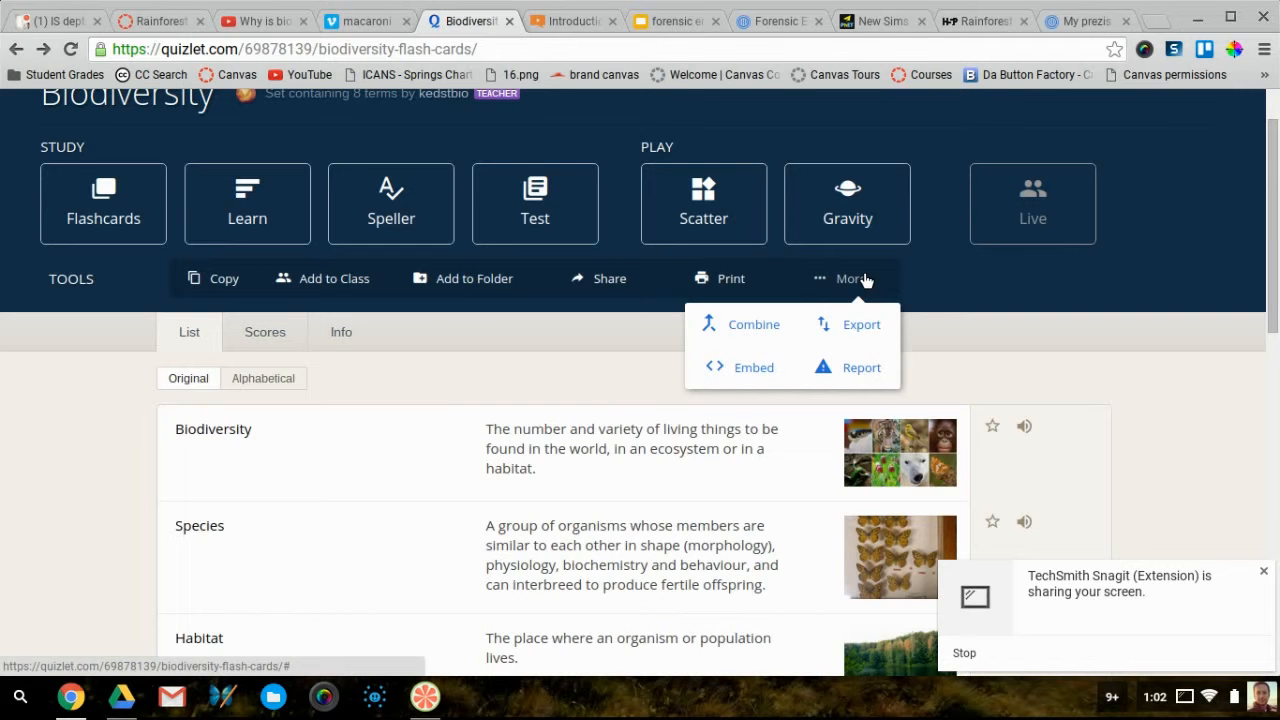
click(851, 284)
click(851, 358)
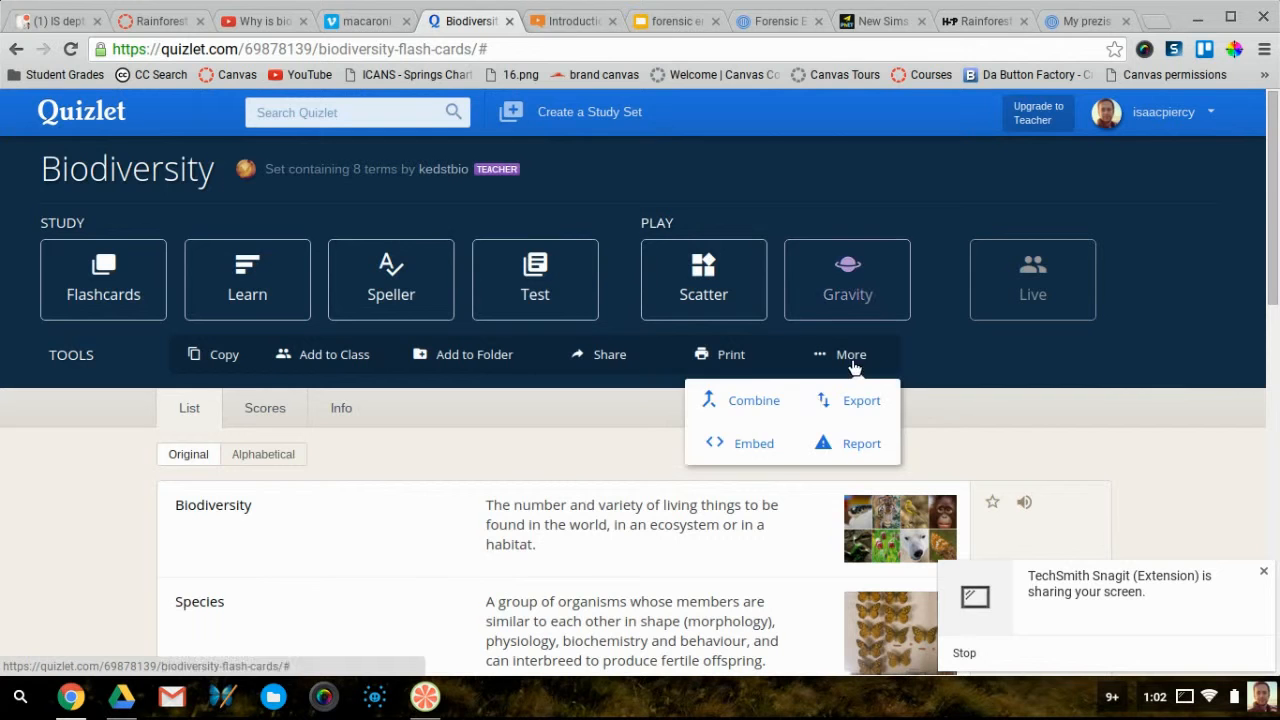
click(737, 448)
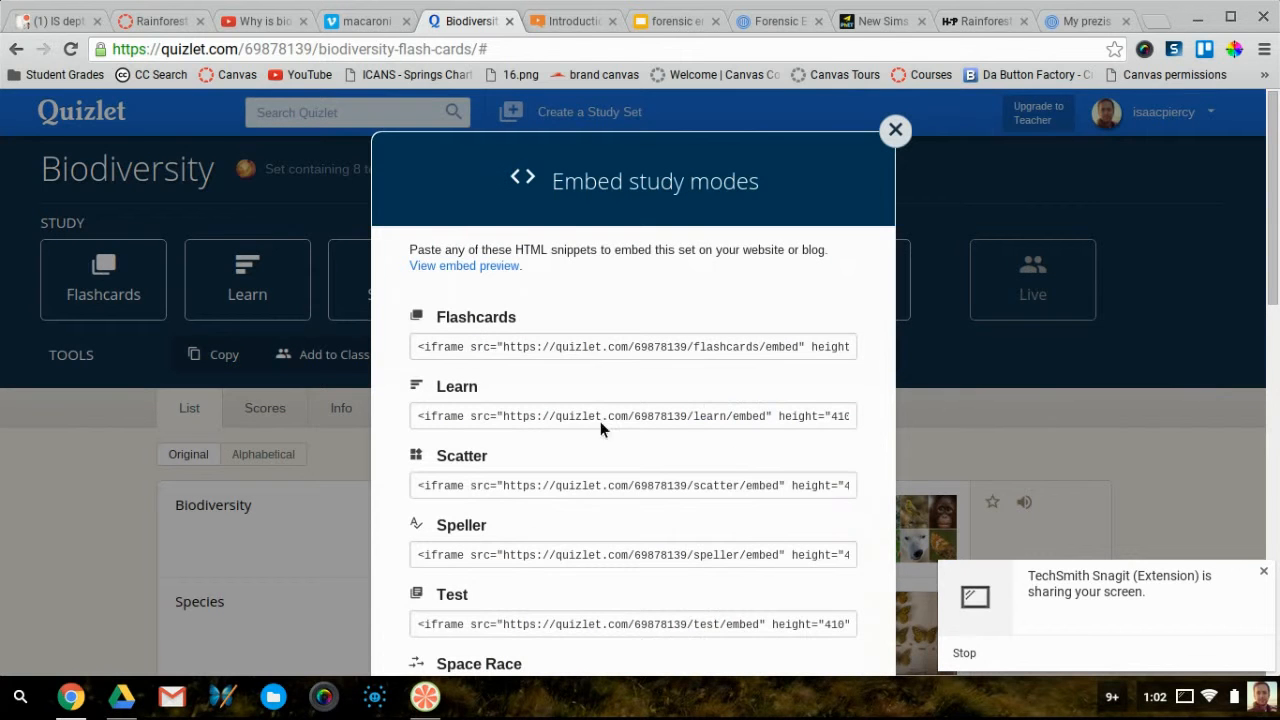
Select the Flashcards embed code, then reopen Rainforest Info in Canvas for editing
click(444, 345)
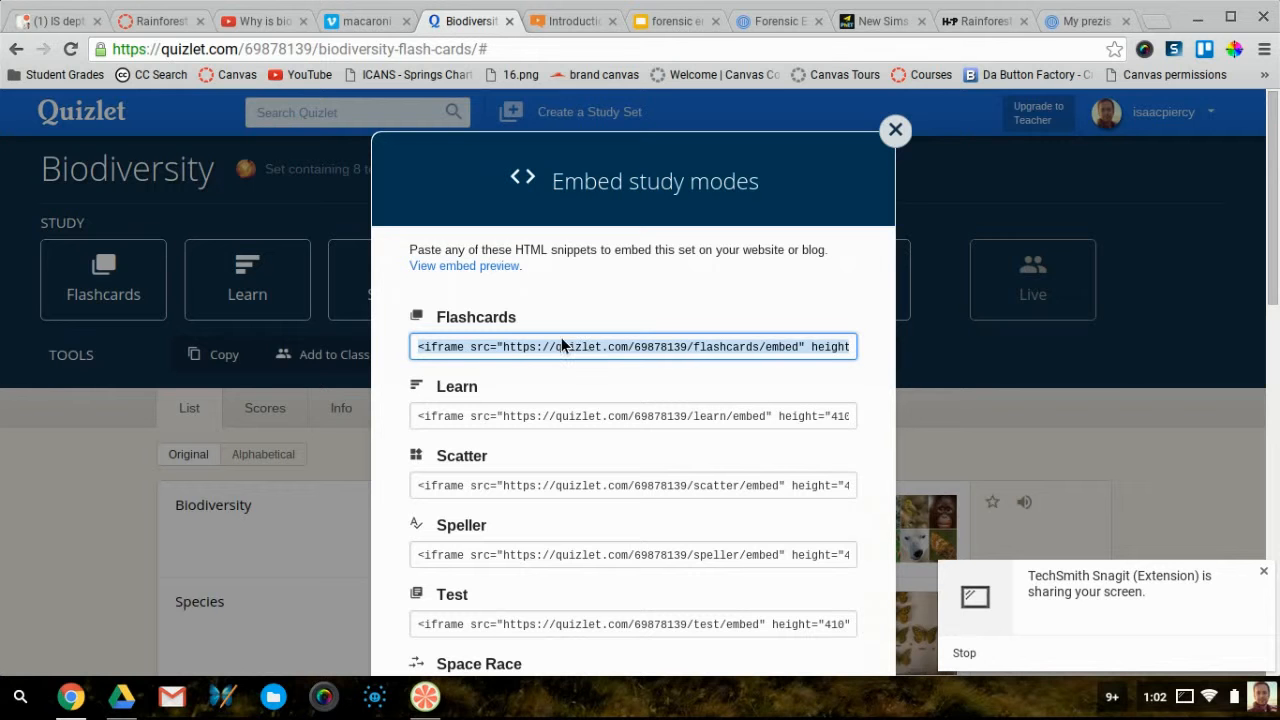
click(162, 18)
click(948, 209)
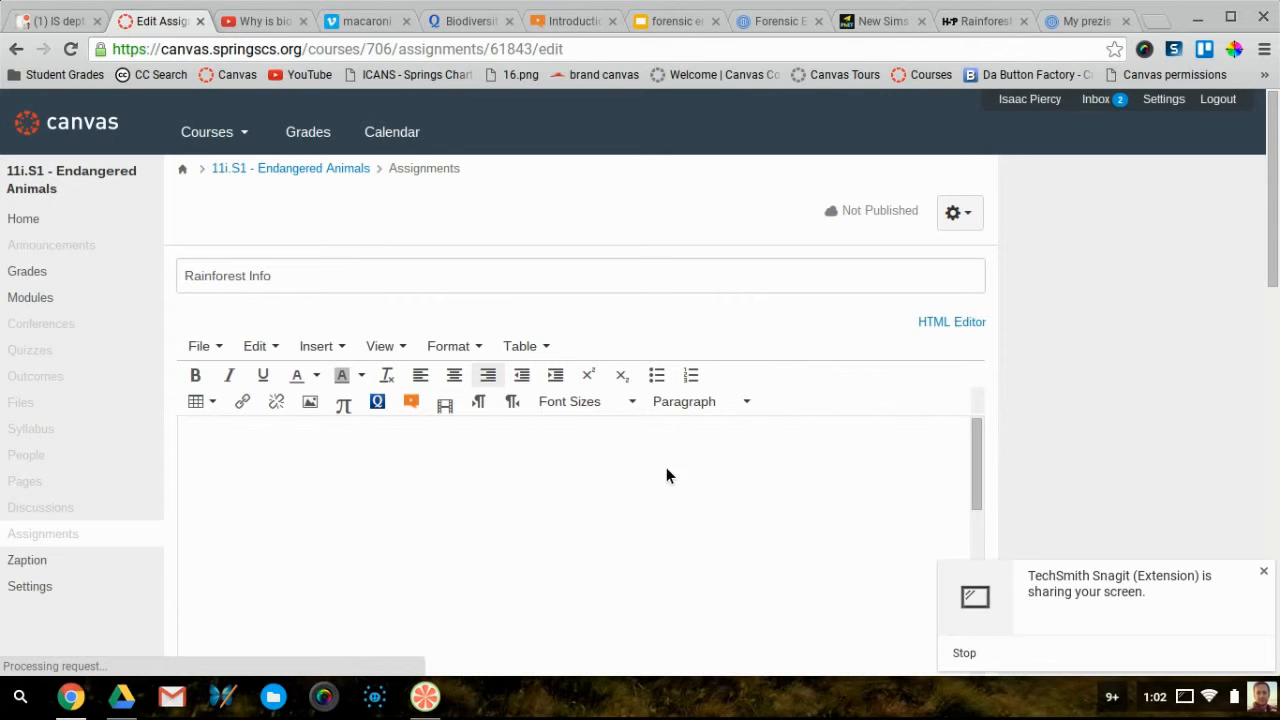
Add a new empty line below the '2. Complete the interactive:' text
scroll(752, 486, down, 3)
scroll(748, 478, down, 1)
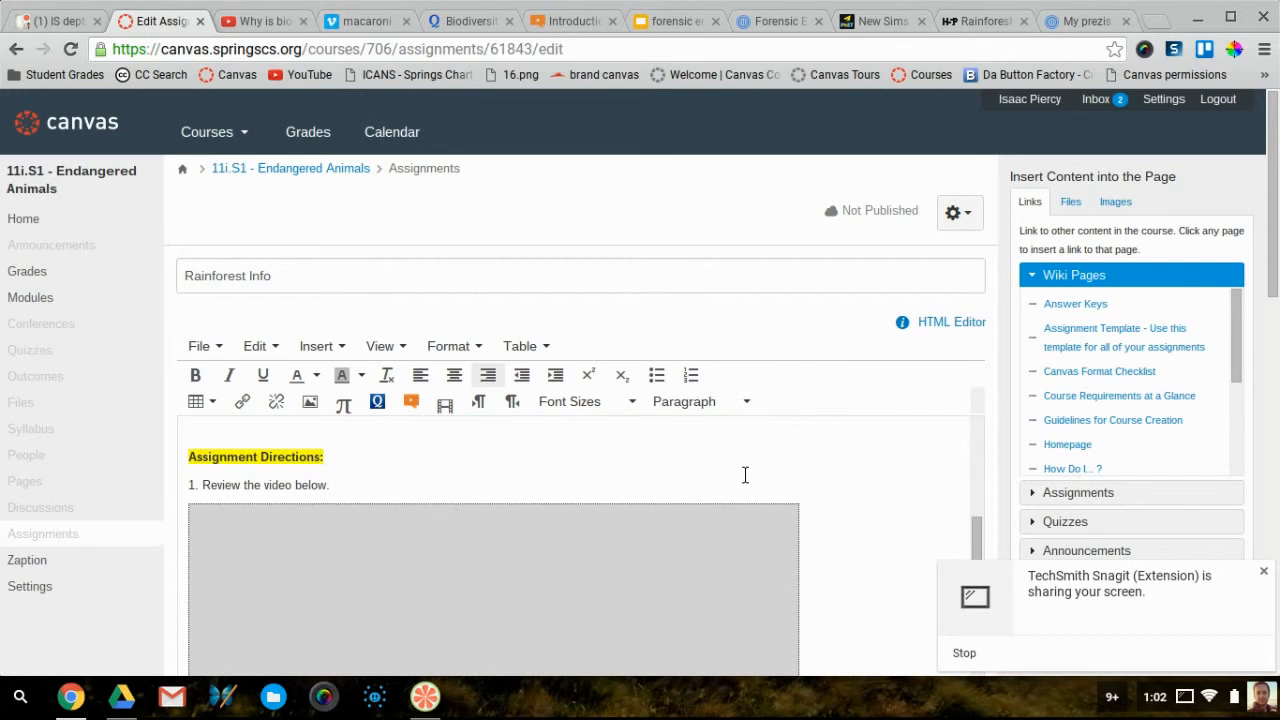
scroll(866, 520, down, 1)
scroll(866, 520, up, 1)
scroll(866, 521, down, 1)
scroll(866, 520, down, 5)
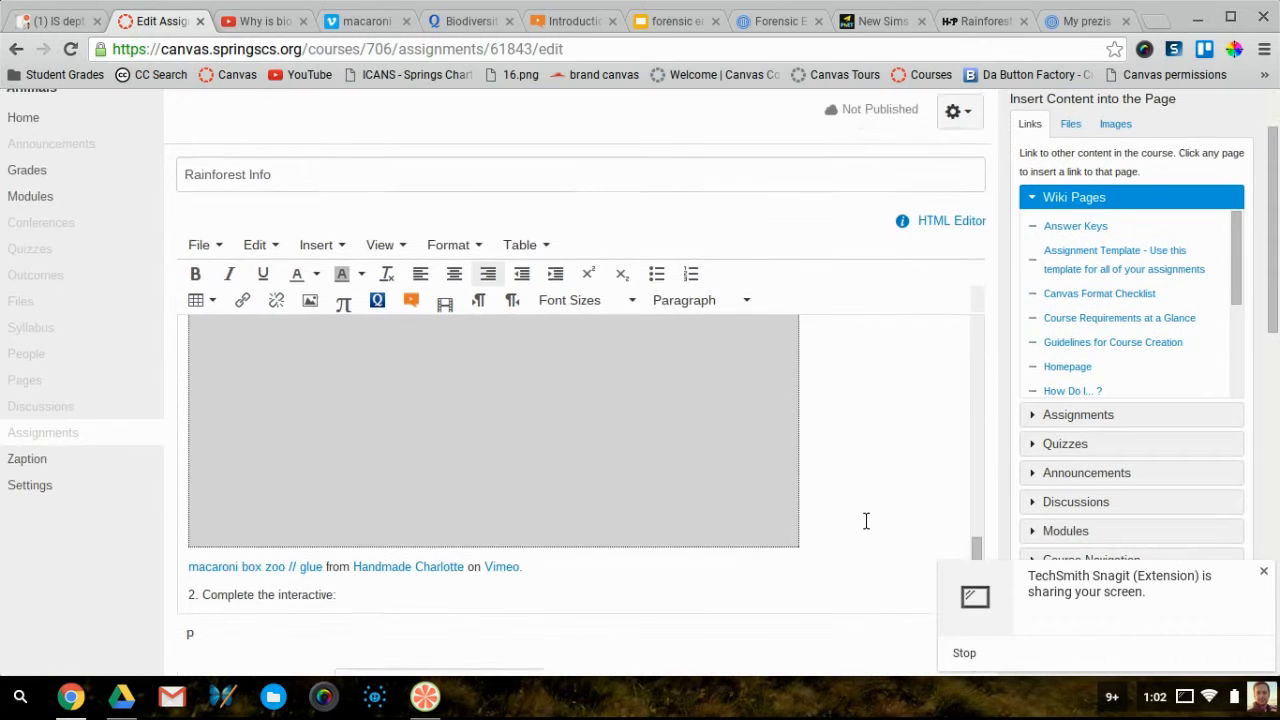
click(406, 500)
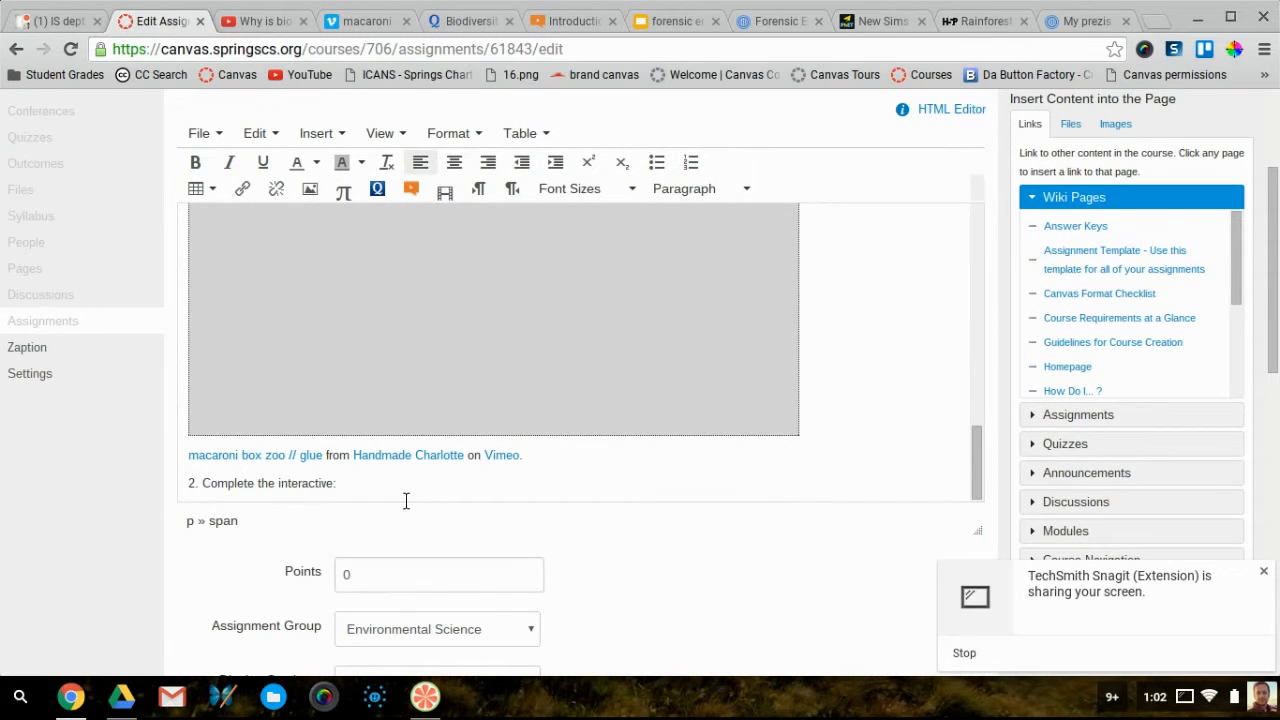
key(Return)
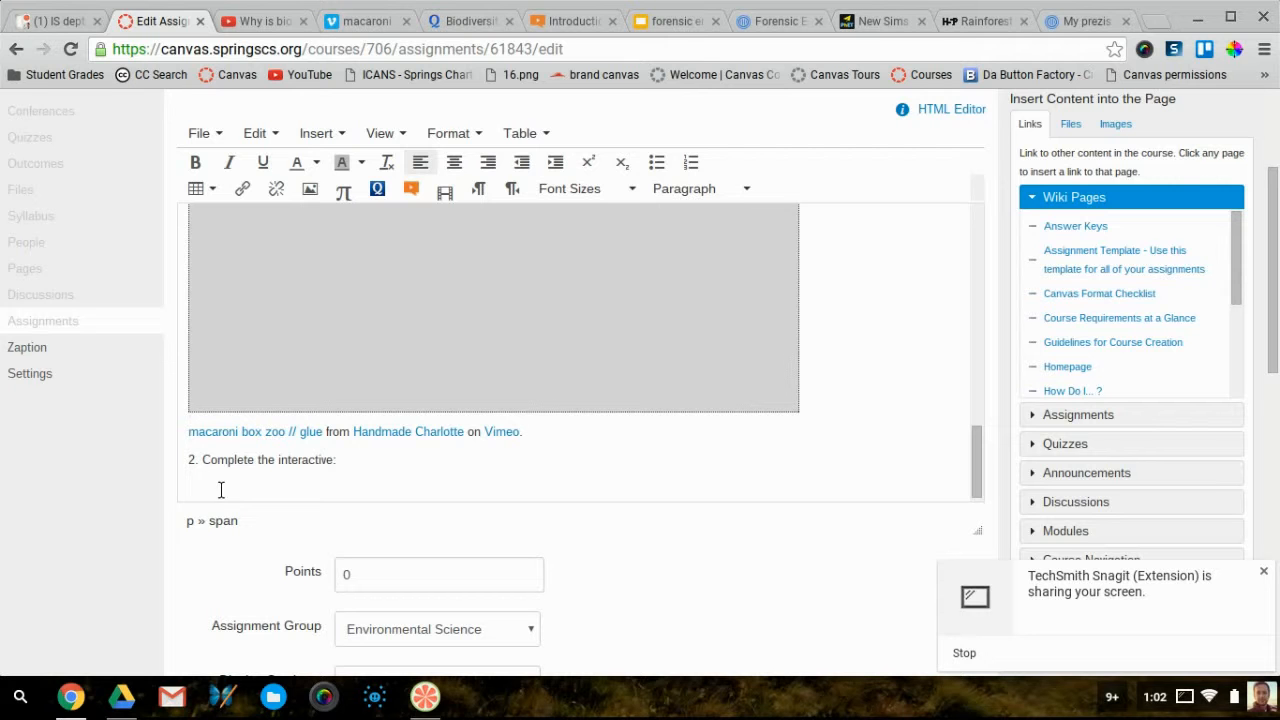
Embed the Quizlet Biodiversity Flashcards iframe code on the new line
click(340, 142)
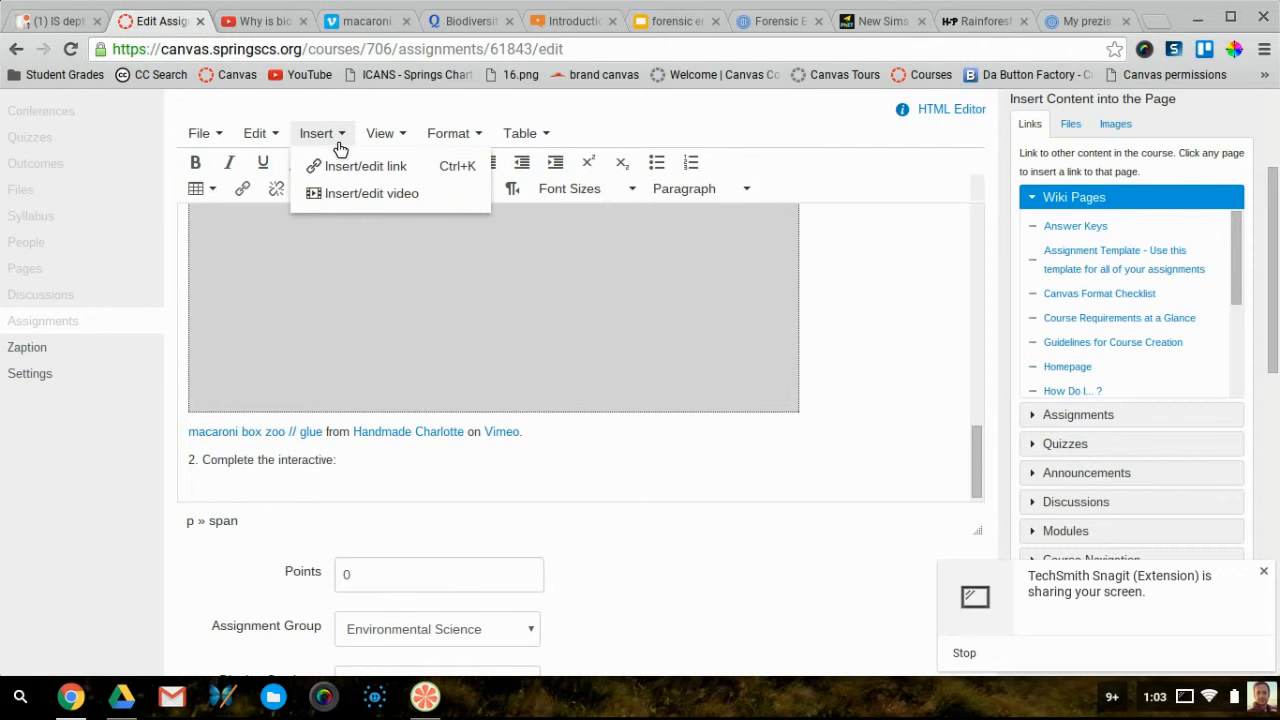
click(346, 200)
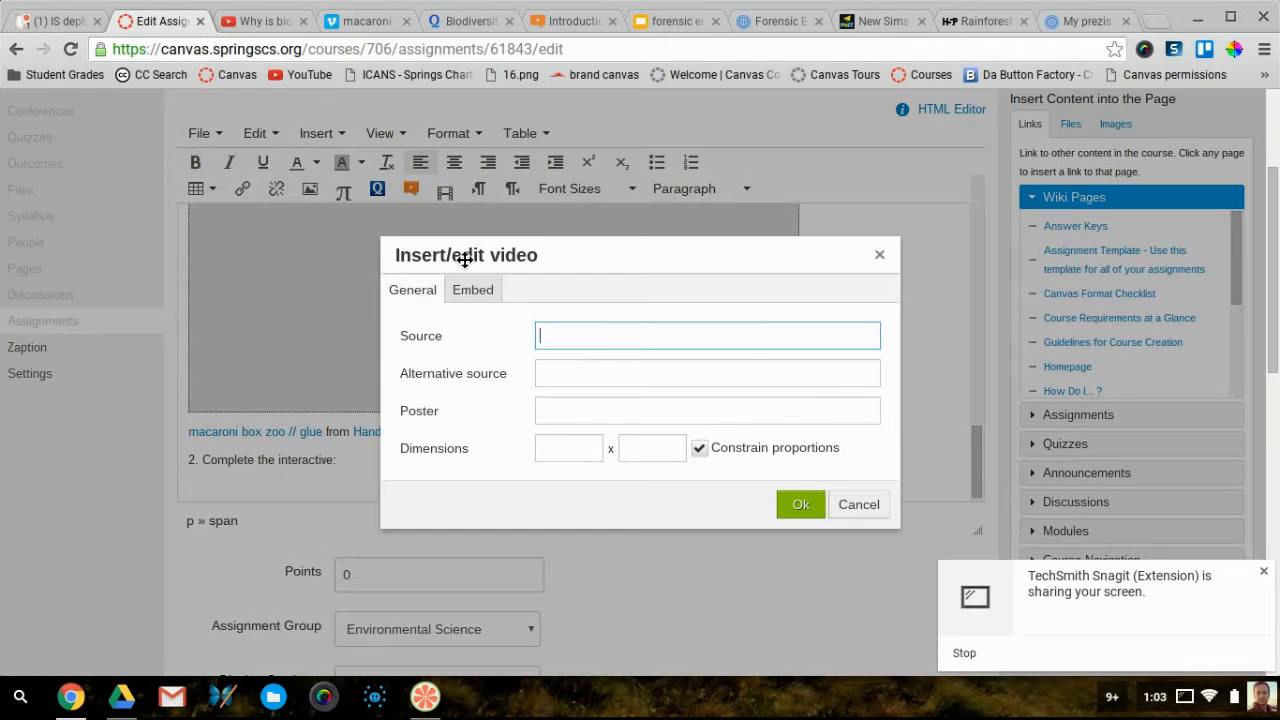
click(477, 292)
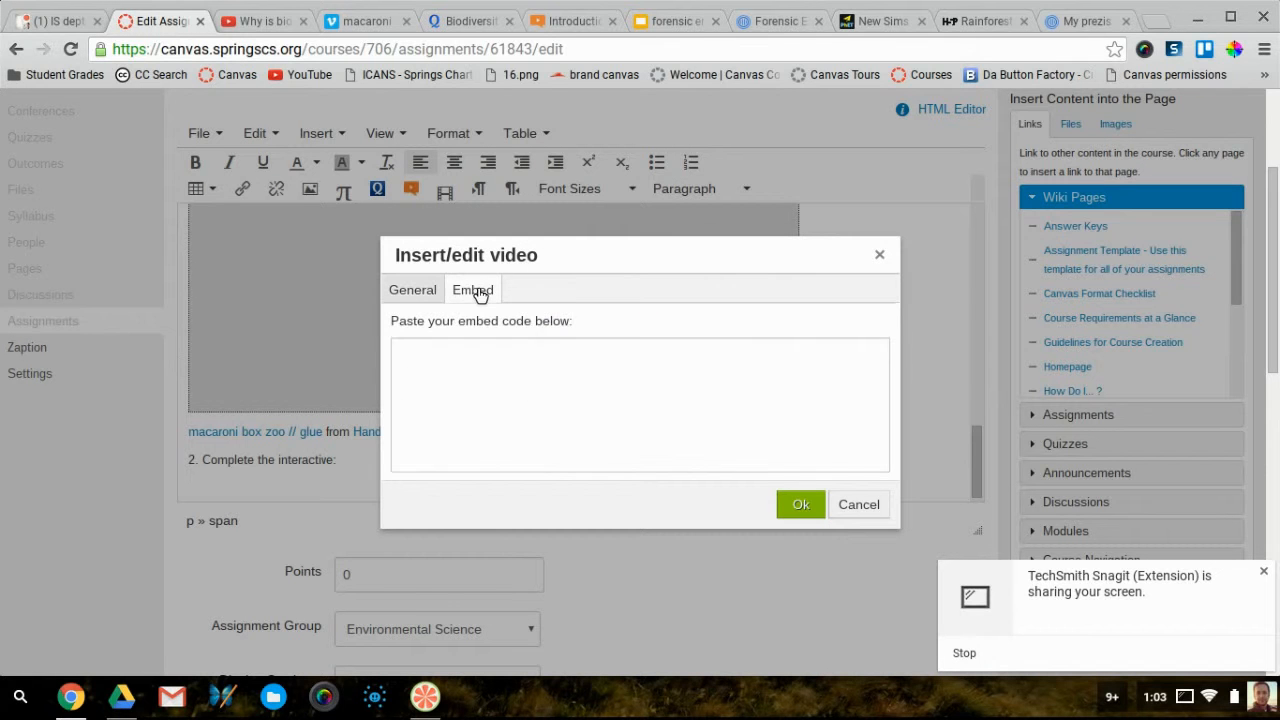
click(410, 373)
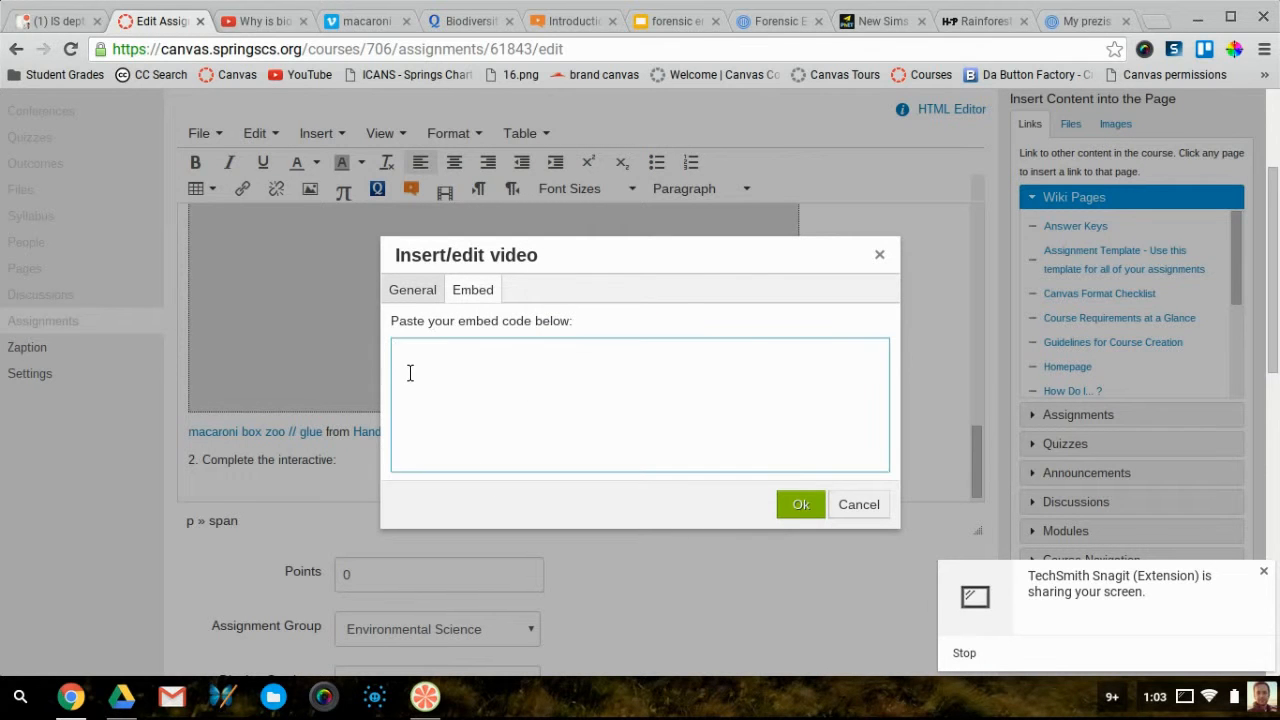
text(<iframe src="https://quizlet.com/69878139/flashcards/embed" height="410" width="100%" style="border:0"></iframe>)
click(443, 355)
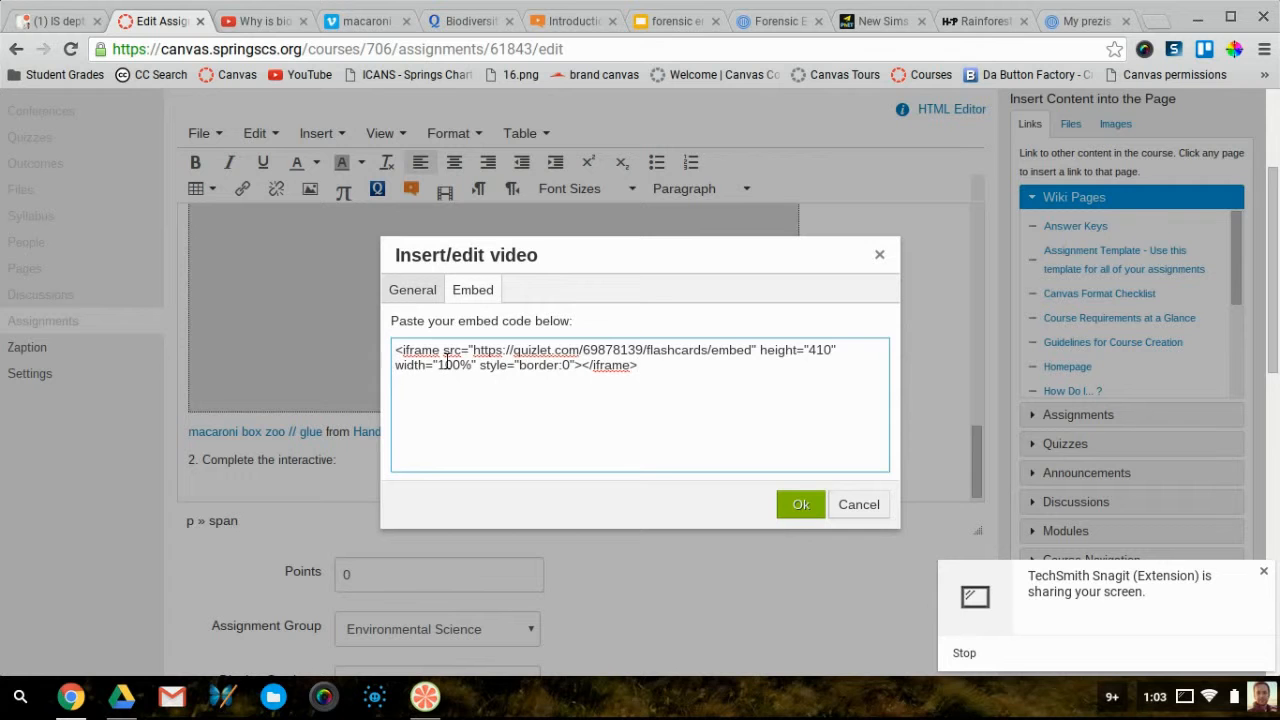
drag(445, 361, 397, 362)
click(806, 505)
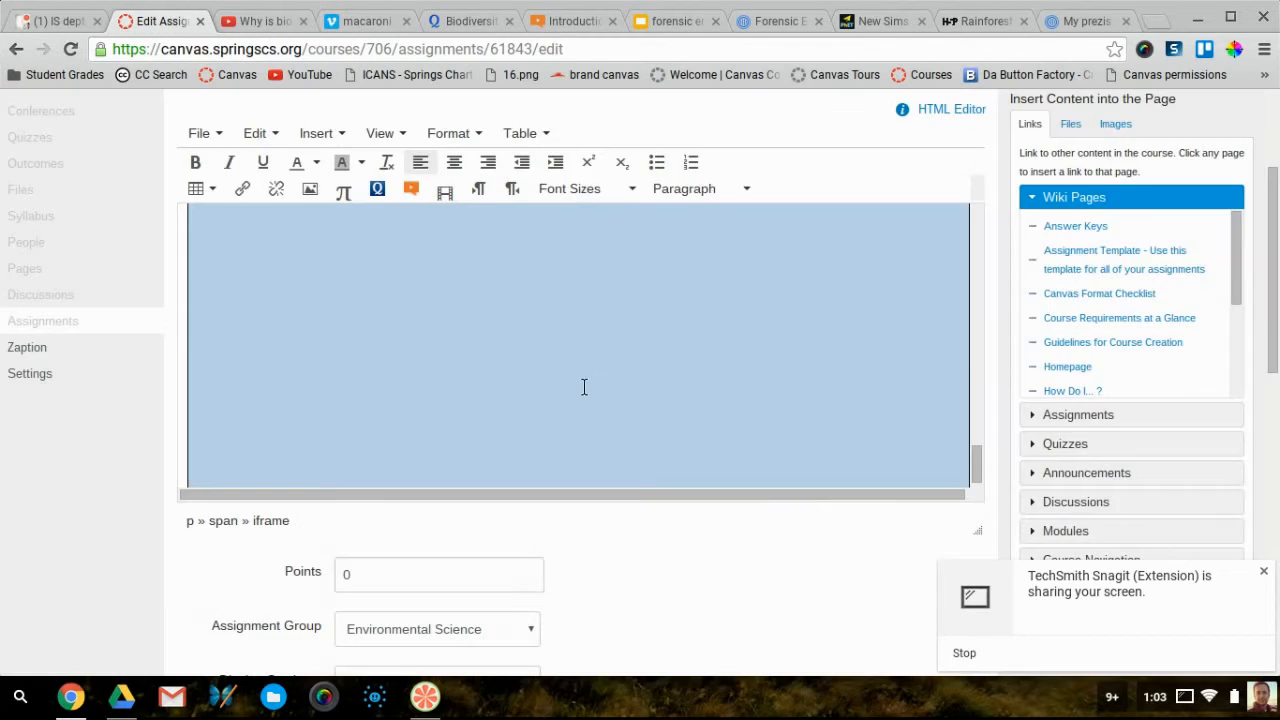
Deselect the embedded flashcards and save the Rainforest Info assignment
scroll(594, 399, up, 3)
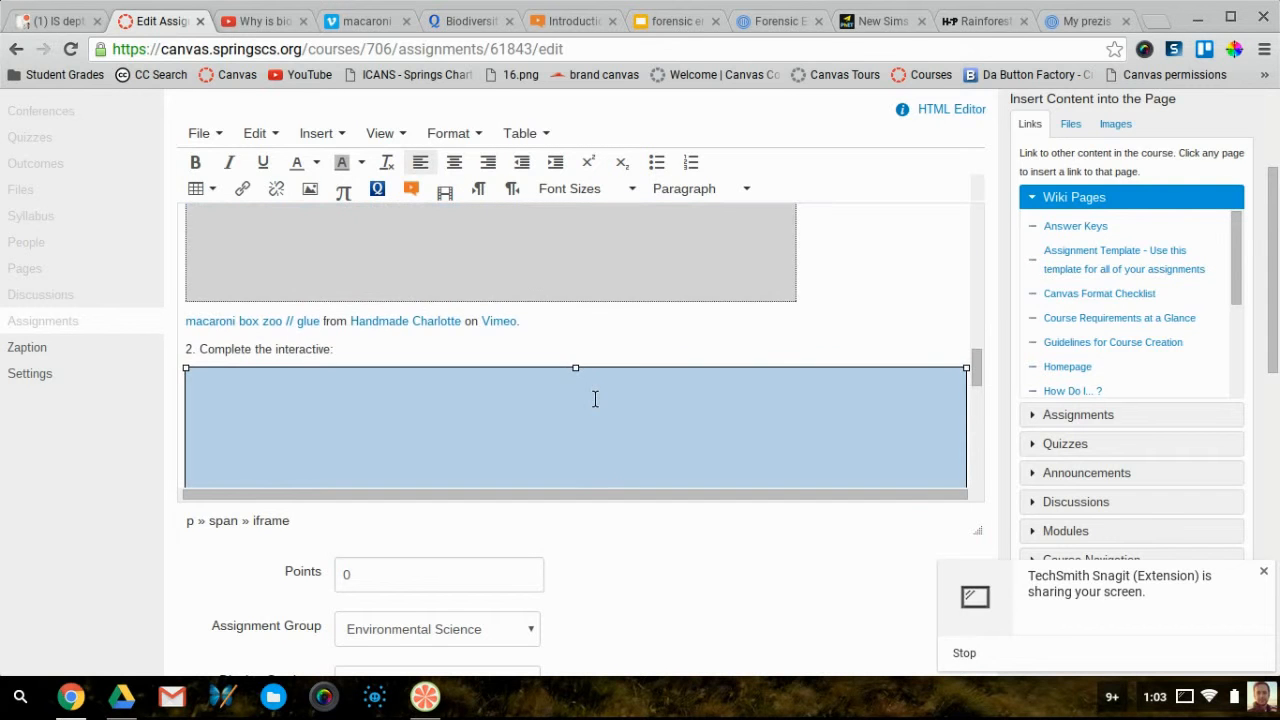
click(514, 366)
scroll(510, 364, down, 10)
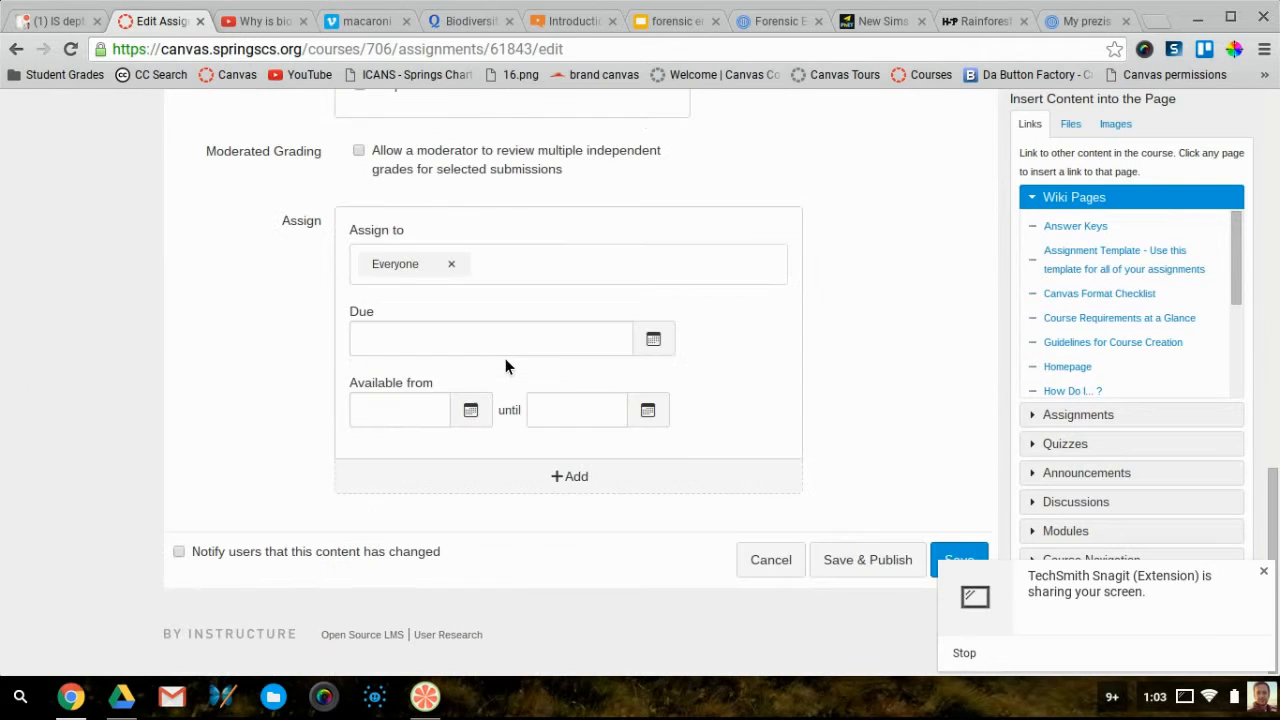
click(960, 560)
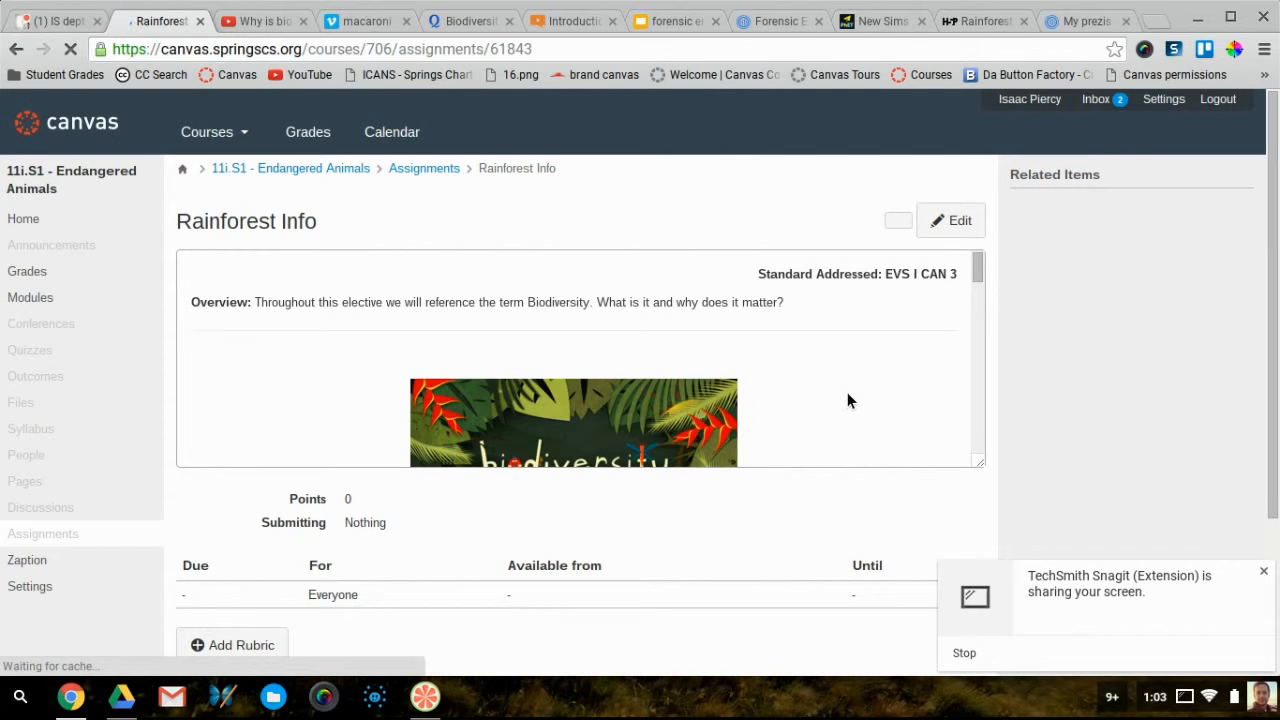
Enlarge the description box to show the embedded Quizlet flashcards
scroll(847, 392, down, 1)
scroll(847, 400, down, 10)
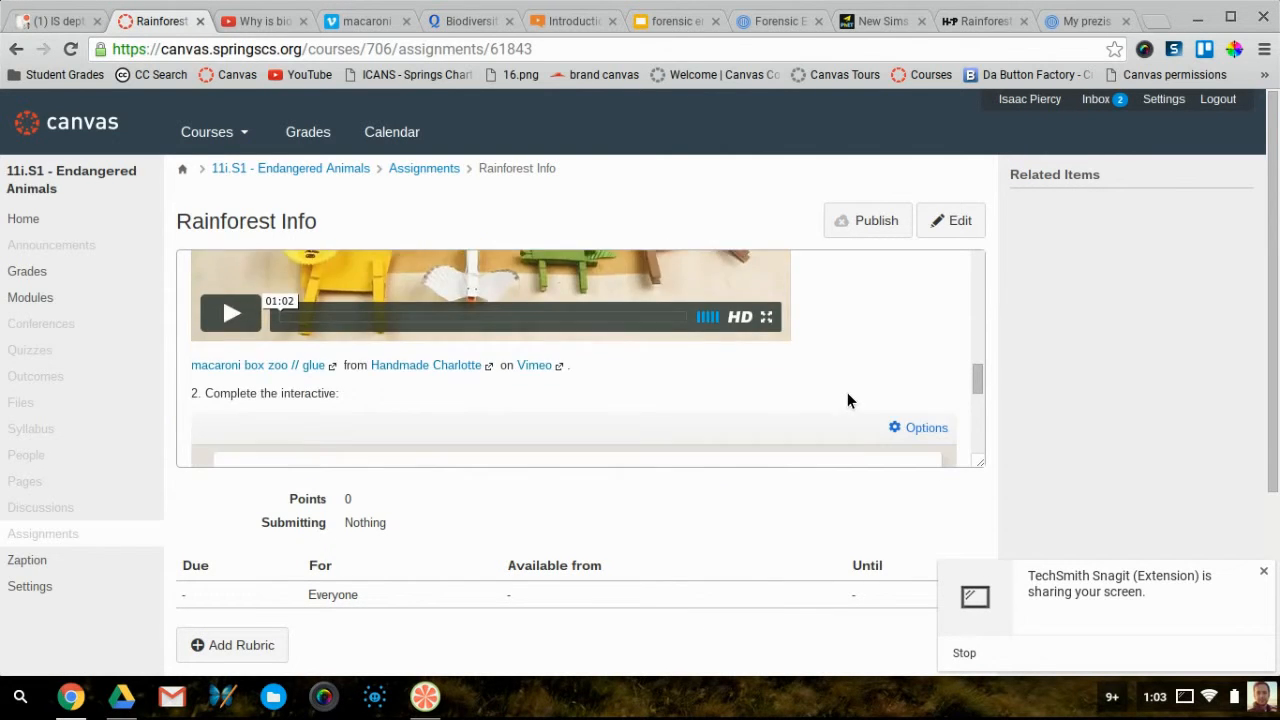
scroll(850, 396, down, 1)
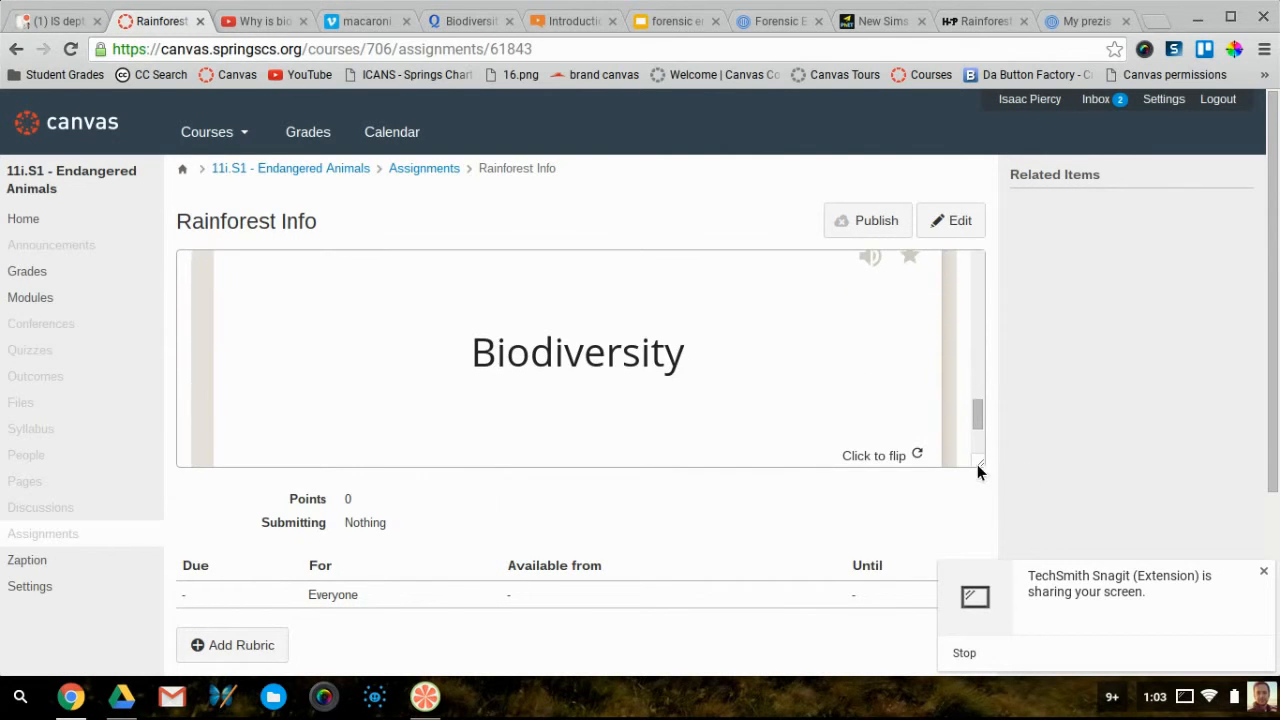
drag(977, 464, 978, 680)
scroll(806, 463, down, 1)
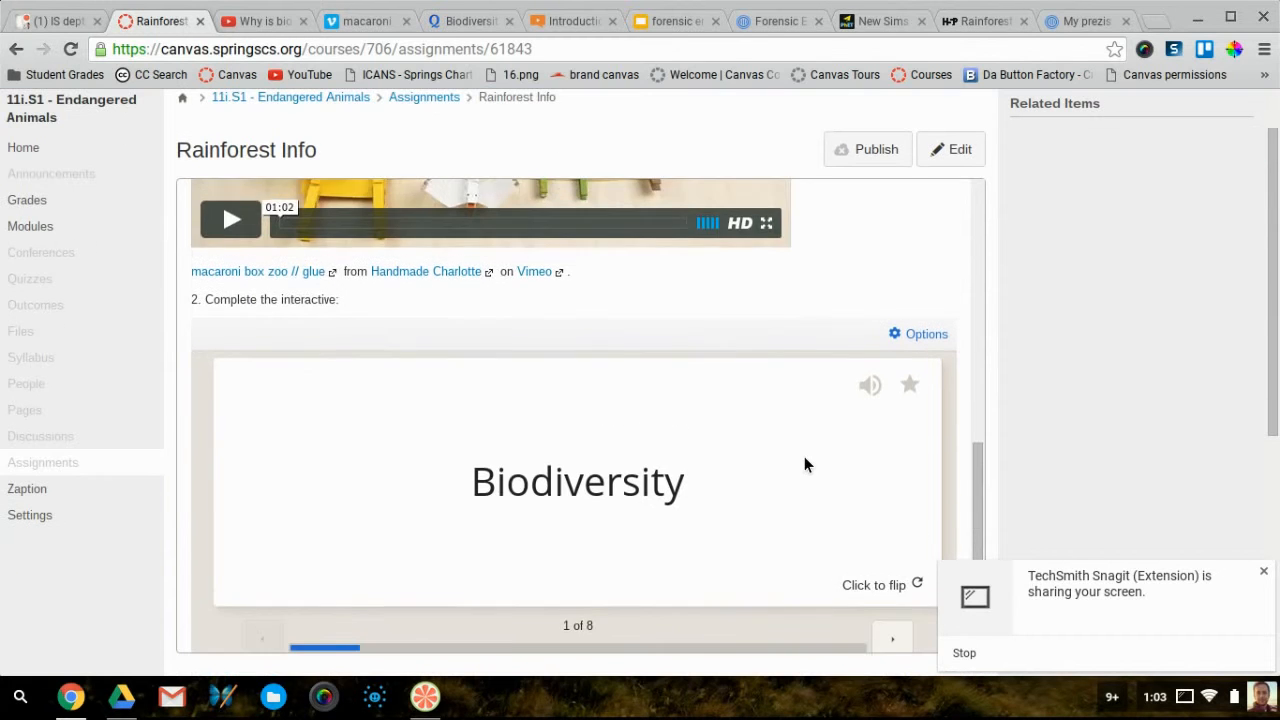
Flip through the Species, Habitat and Community flashcards and play a card's audio
click(893, 564)
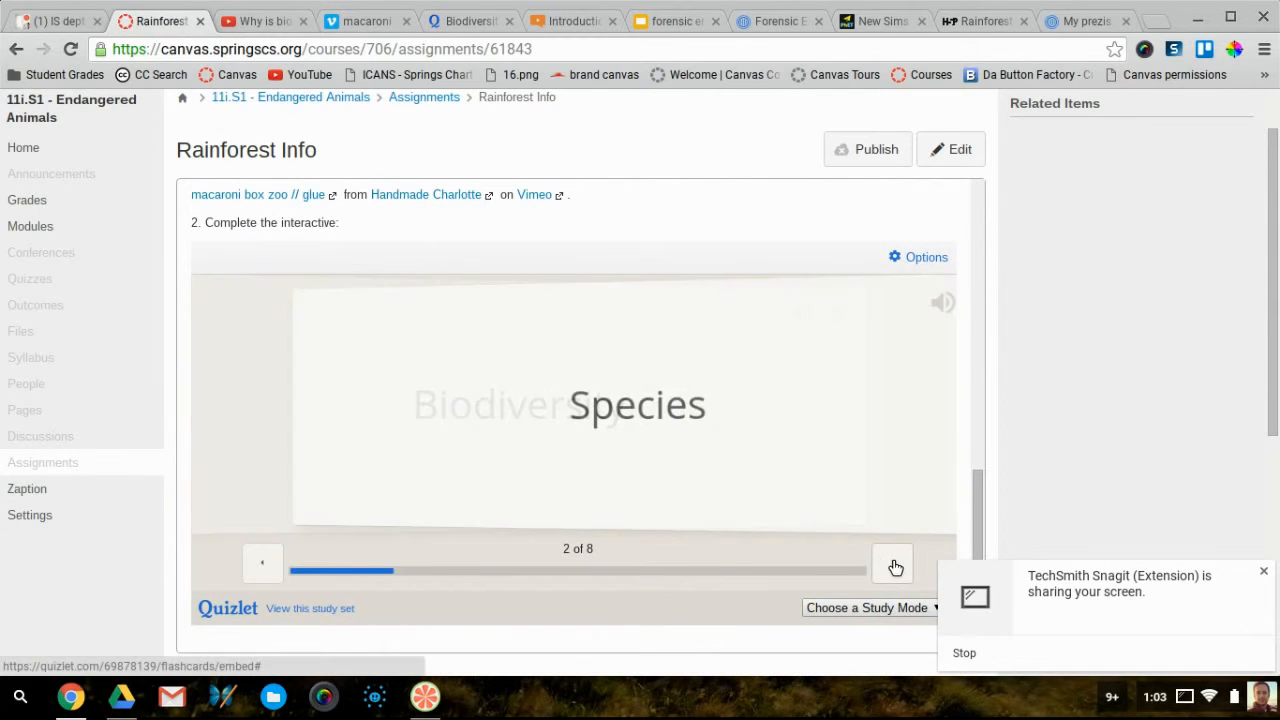
click(898, 510)
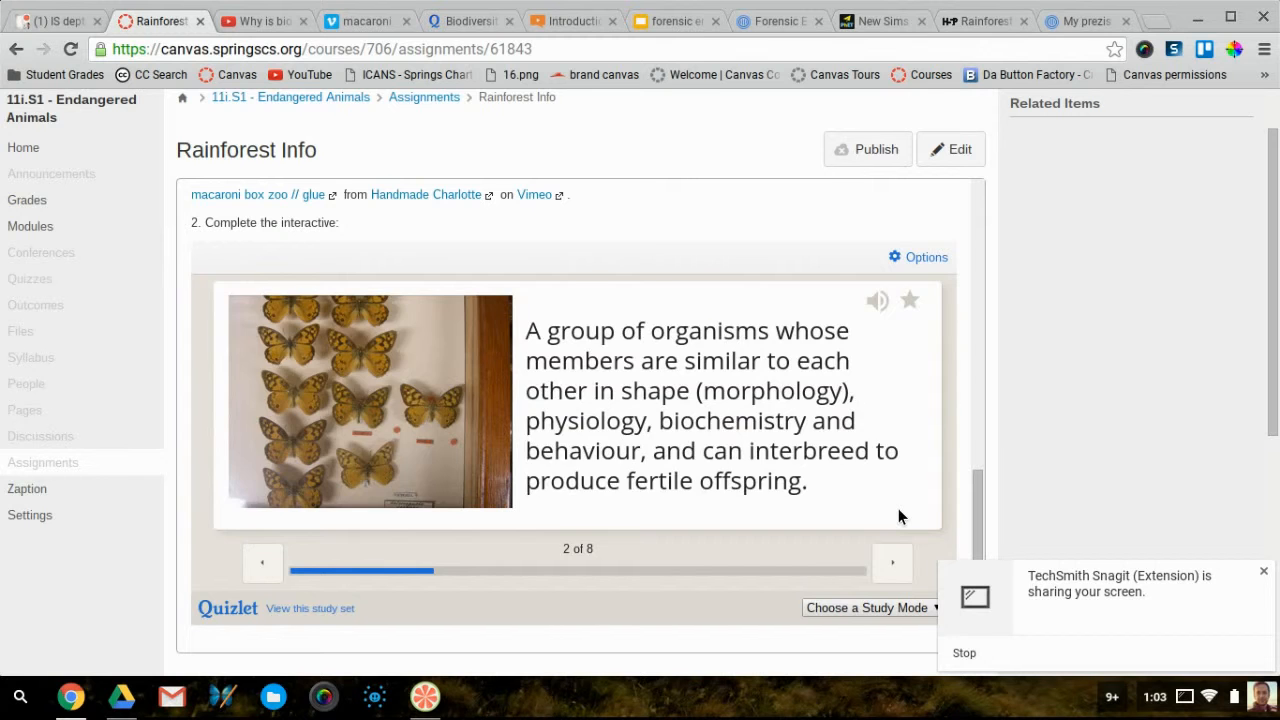
click(898, 510)
click(903, 560)
click(909, 518)
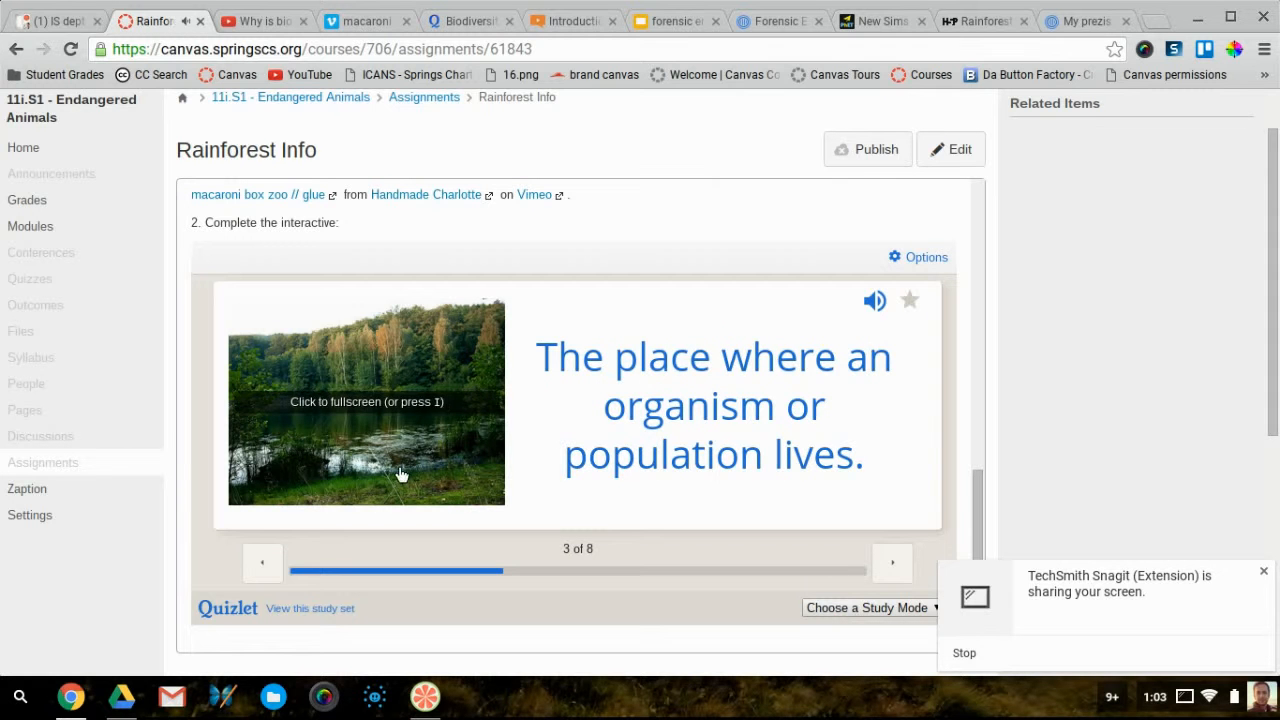
click(900, 563)
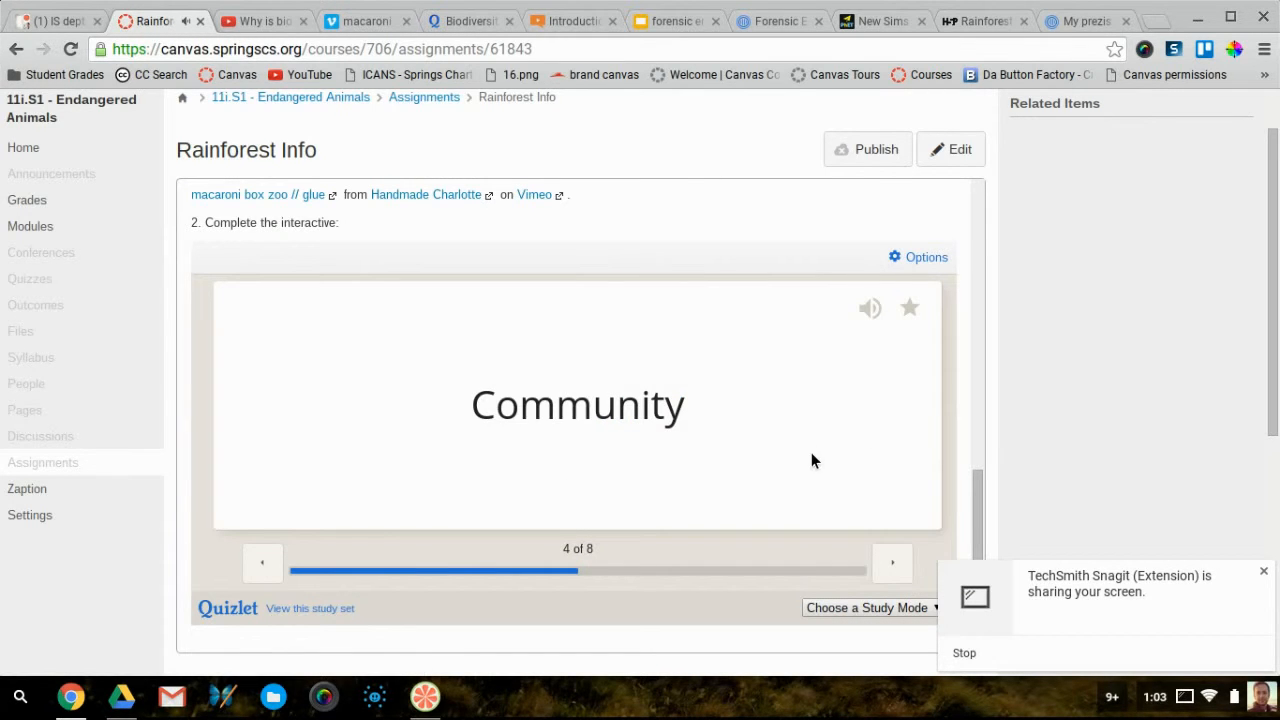
click(888, 493)
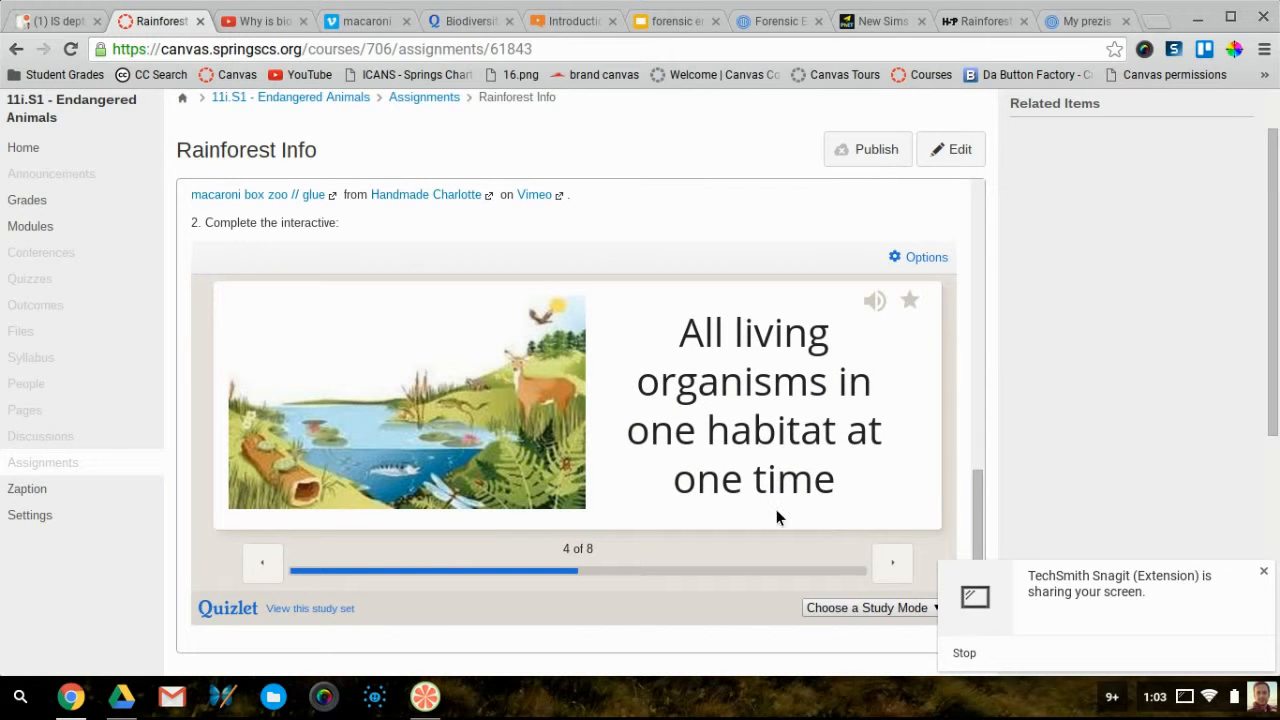
click(745, 355)
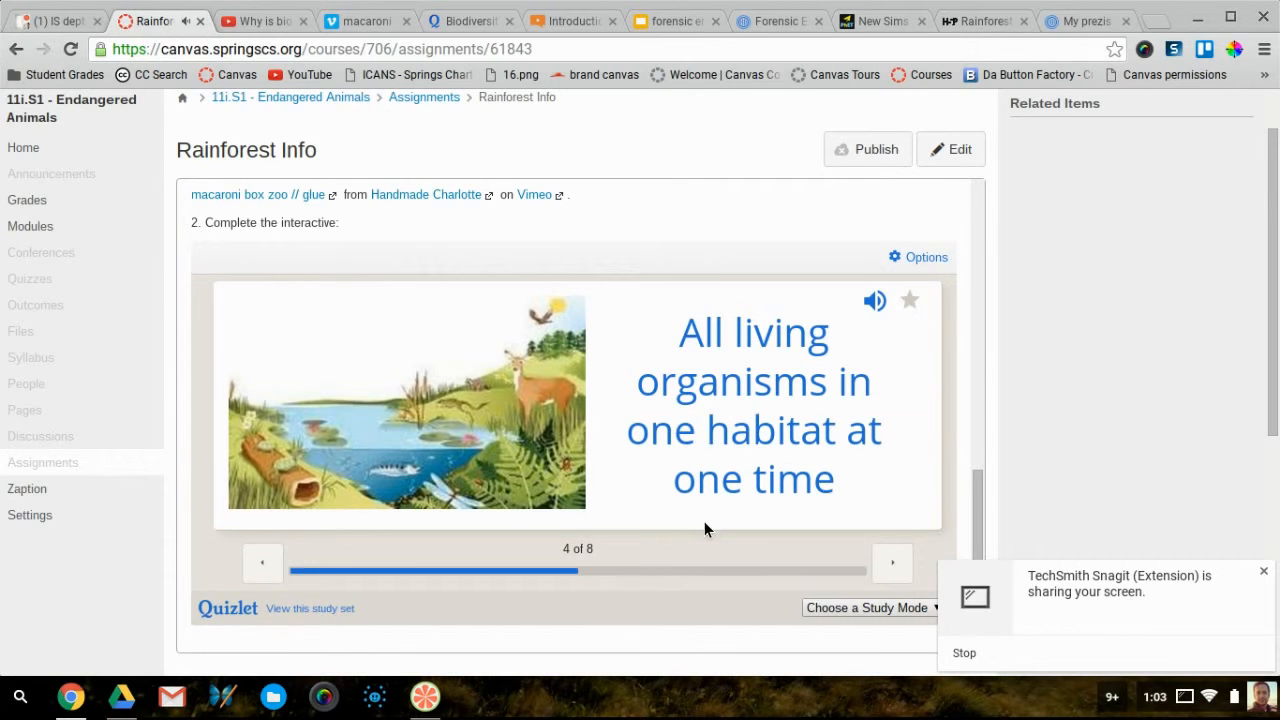
Return to the top of the assignment and reopen it for editing
scroll(704, 521, down, 2)
scroll(704, 521, up, 1)
scroll(704, 521, up, 1)
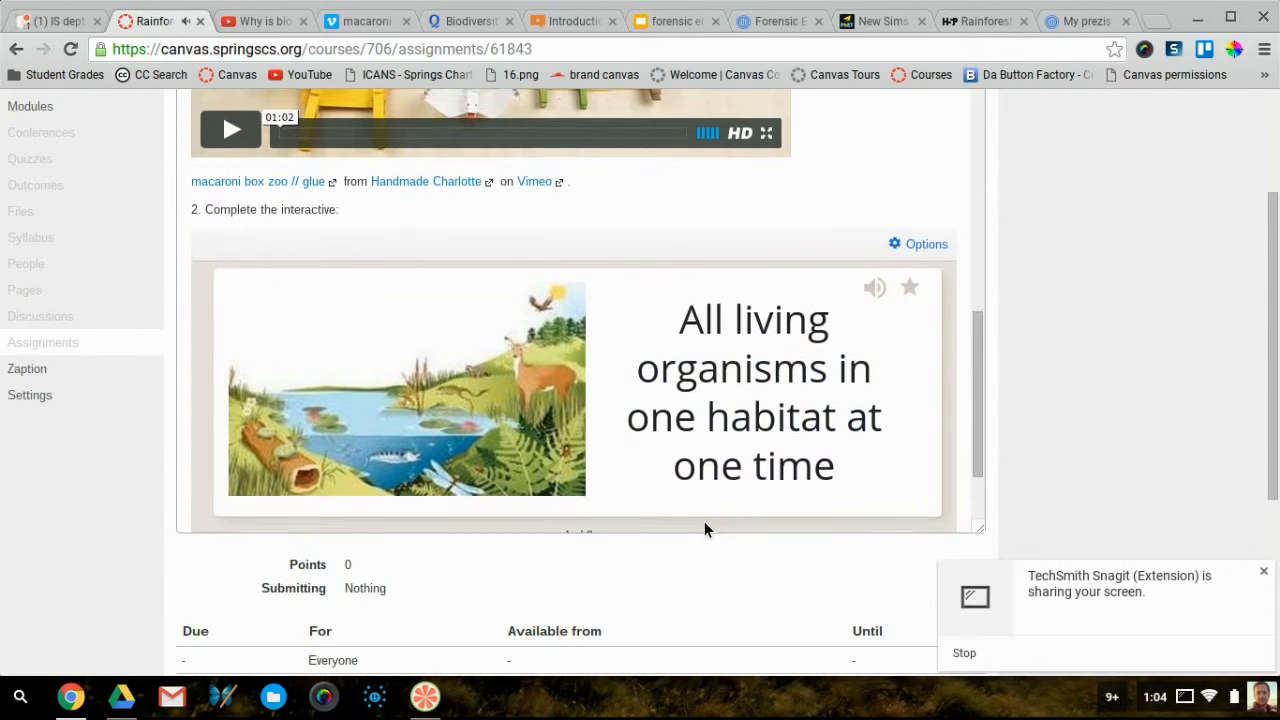
scroll(704, 521, up, 8)
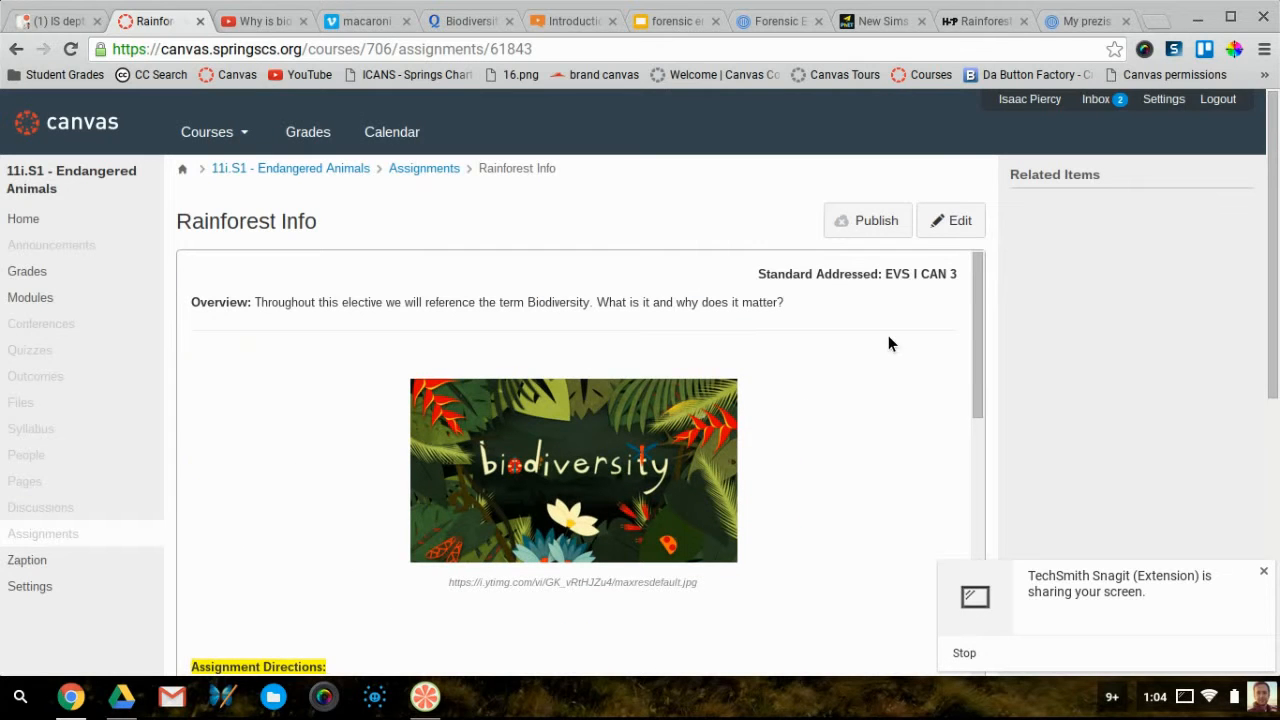
click(946, 230)
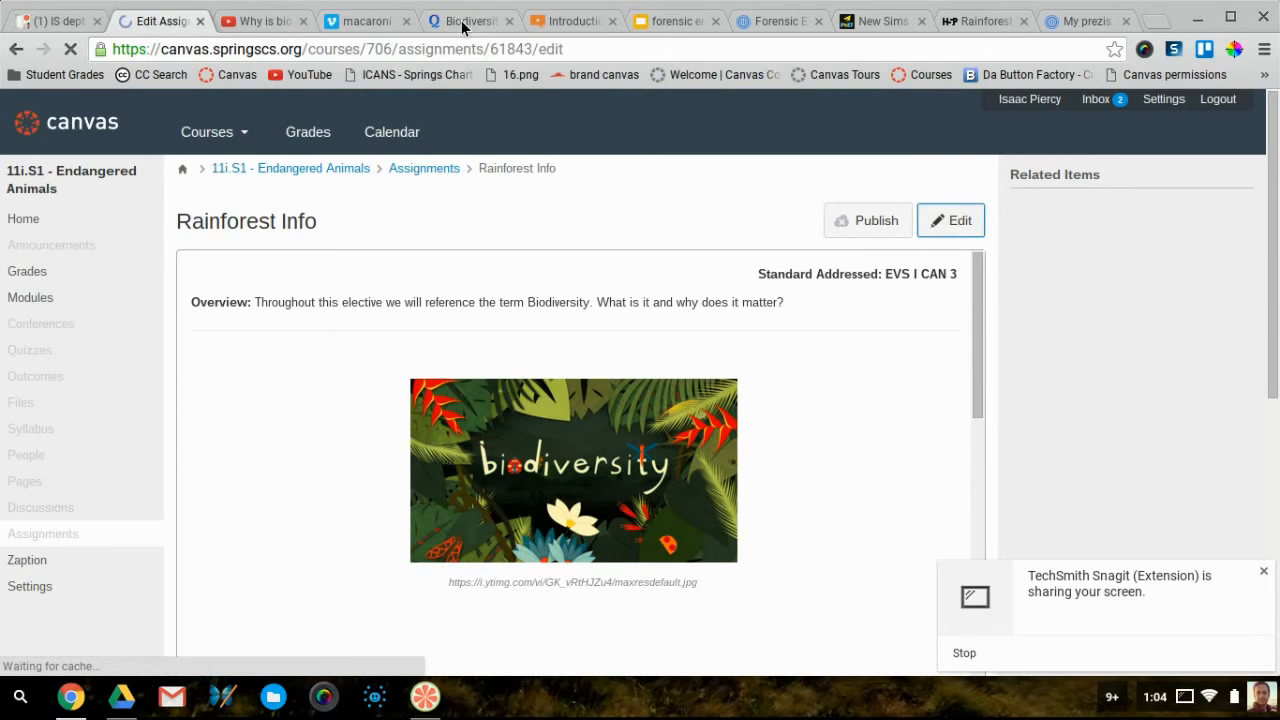
Close the Biodiversity set's embed codes window in Quizlet, then go to the Zaption lesson
click(468, 20)
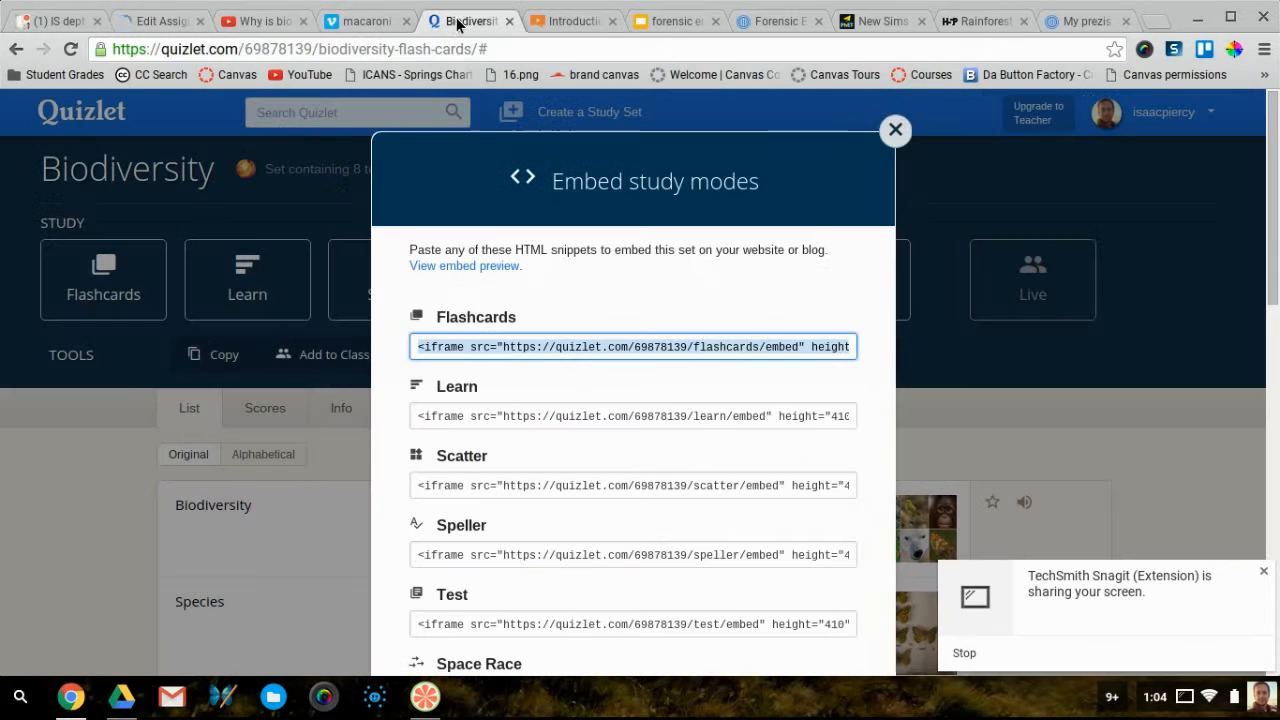
click(895, 130)
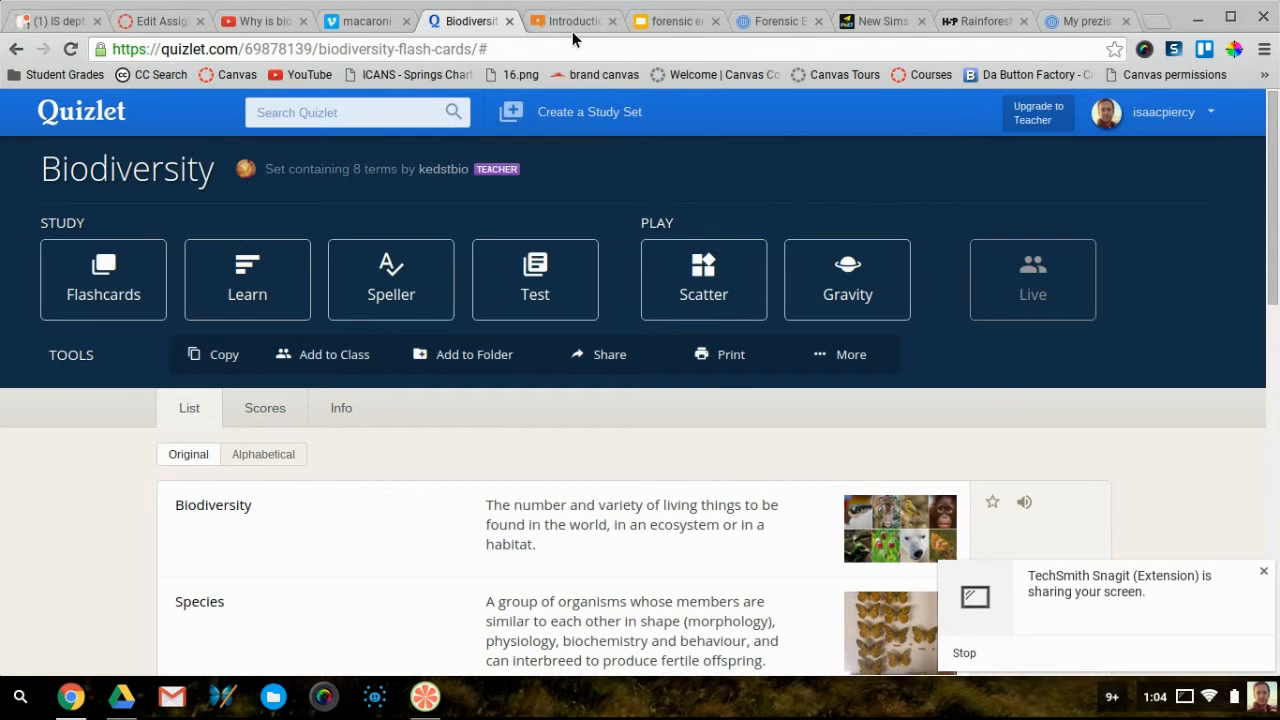
click(574, 22)
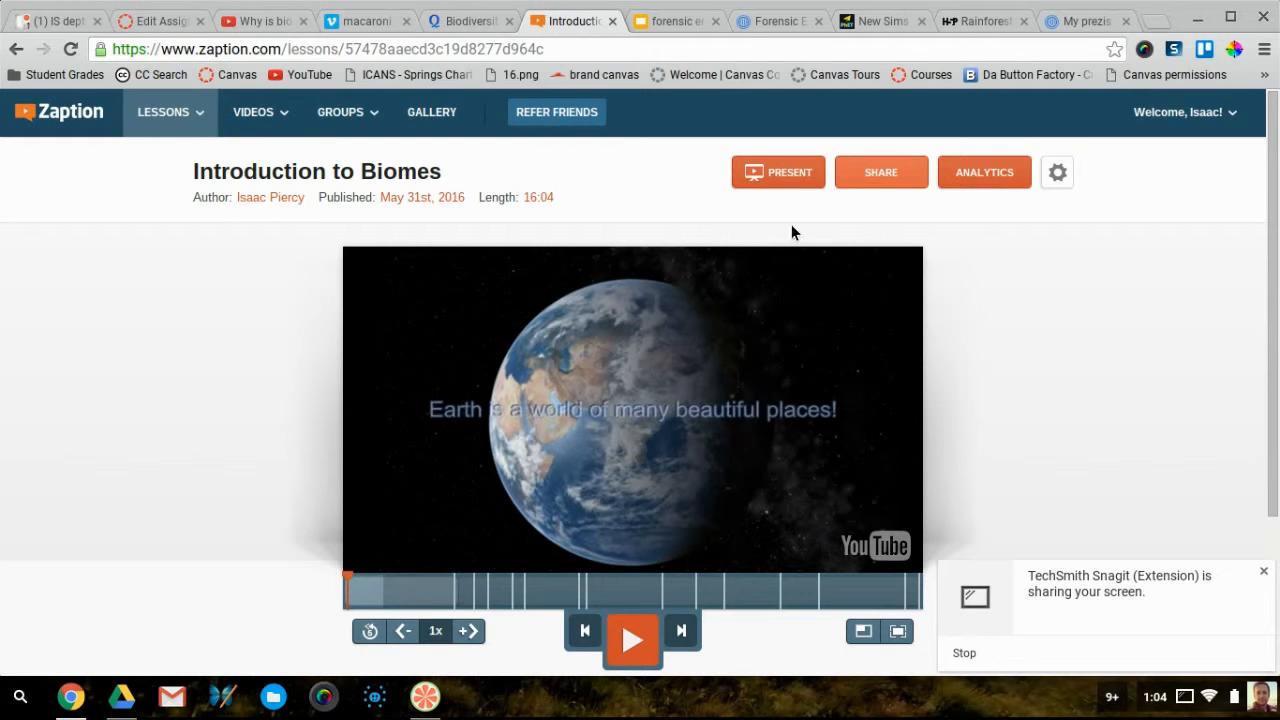
Select the Introduction to Biomes lesson's 980x540 iframe embed code in Zaption's sharing options
click(879, 172)
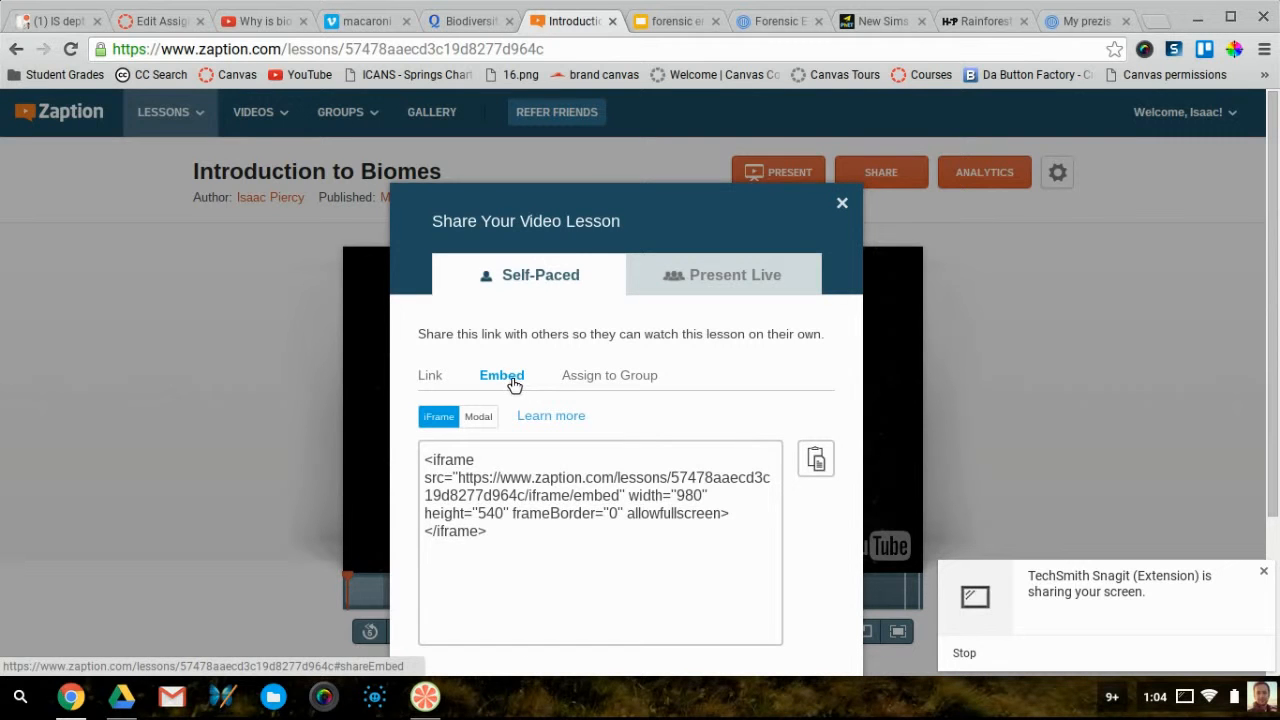
drag(497, 535, 427, 445)
key(ctrl+c)
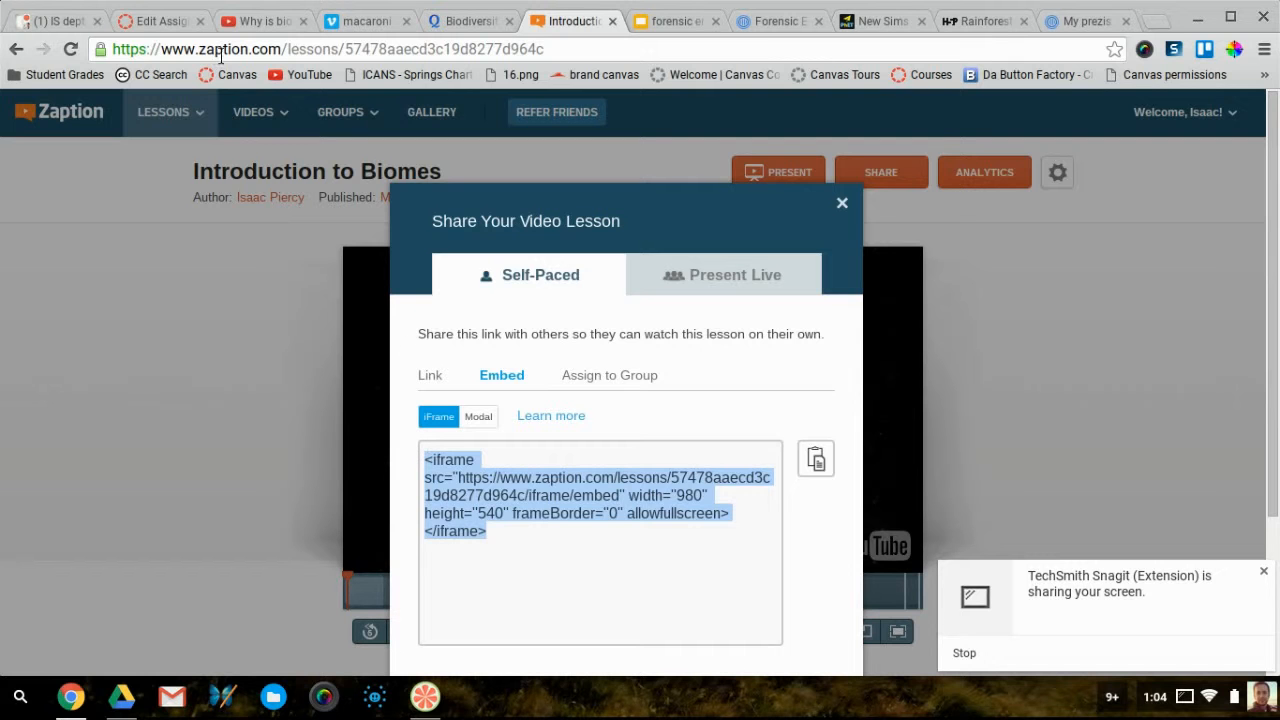
Delete the Quizlet flashcards embed from under step 2 in the assignment editor
click(155, 30)
scroll(509, 389, down, 8)
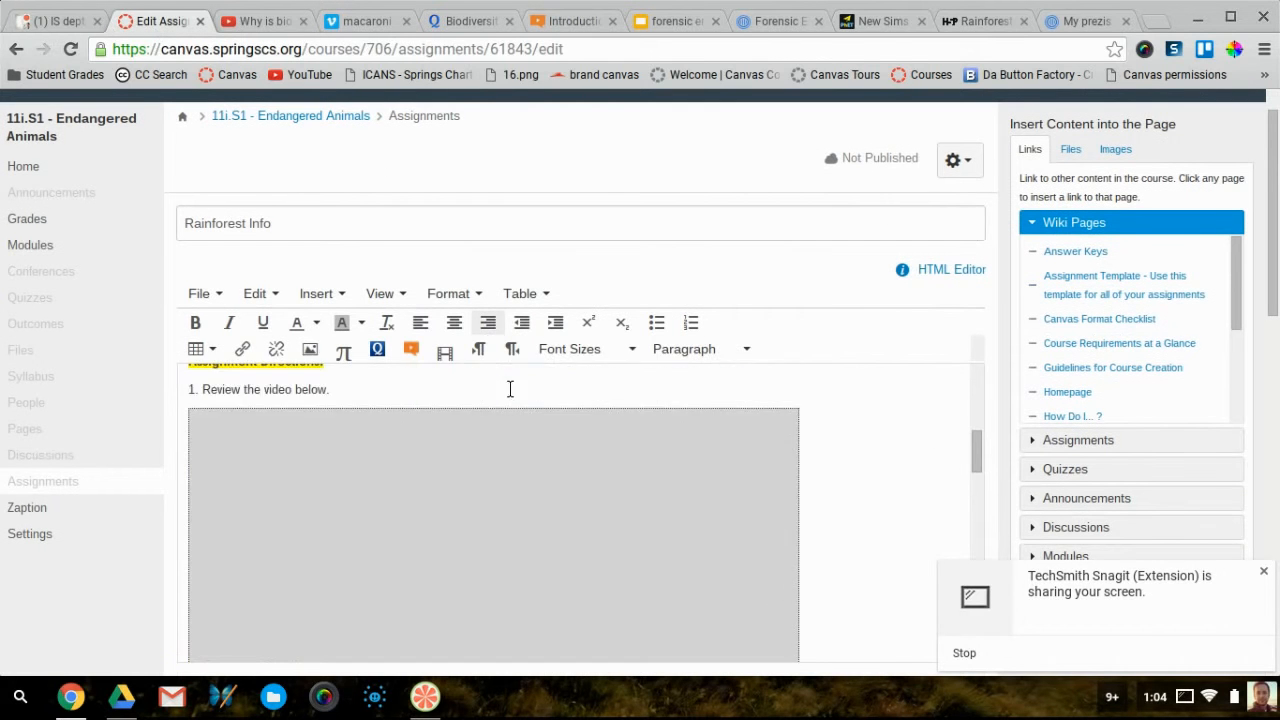
scroll(509, 389, down, 2)
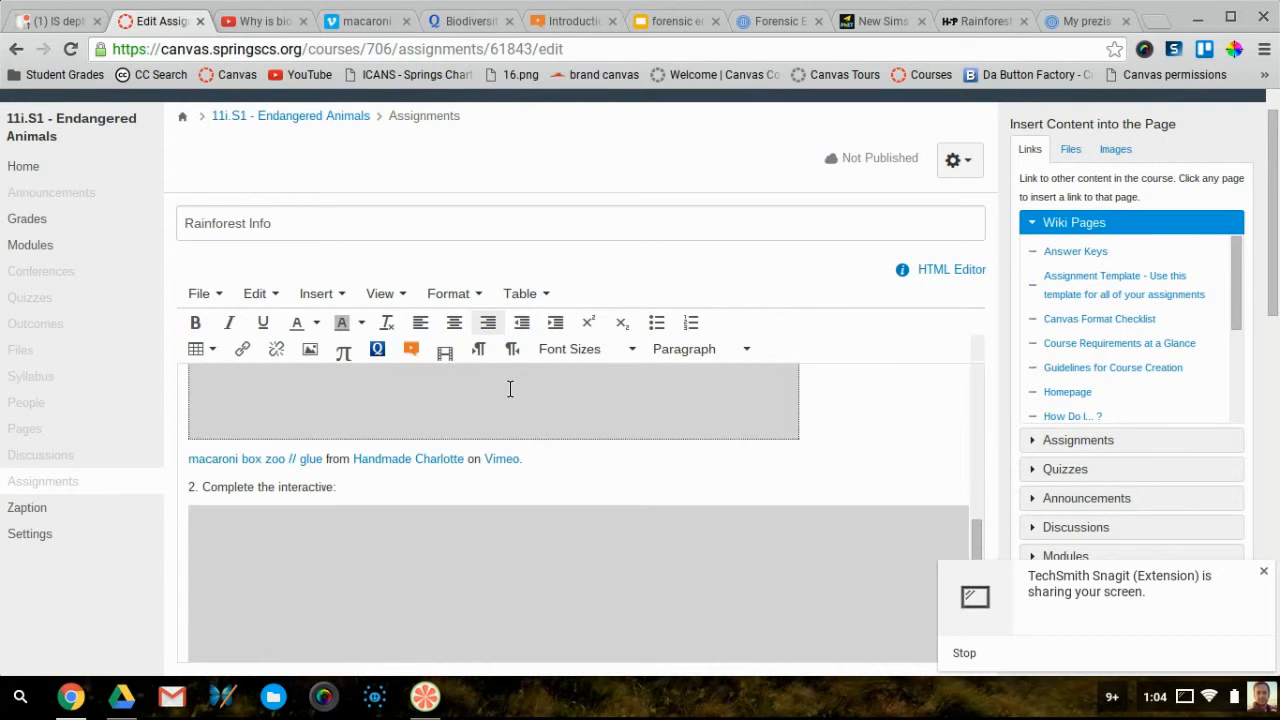
click(447, 586)
key(Delete)
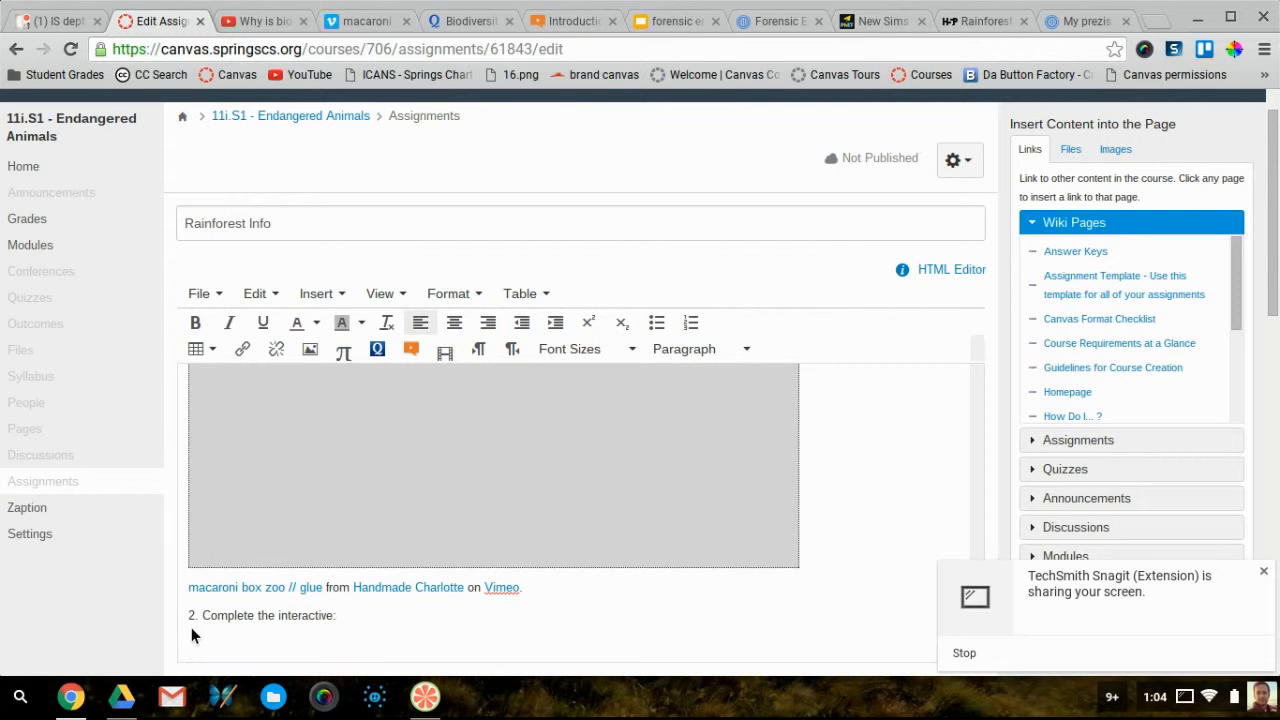
Embed the Zaption Introduction to Biomes lesson code there and save the assignment
click(335, 297)
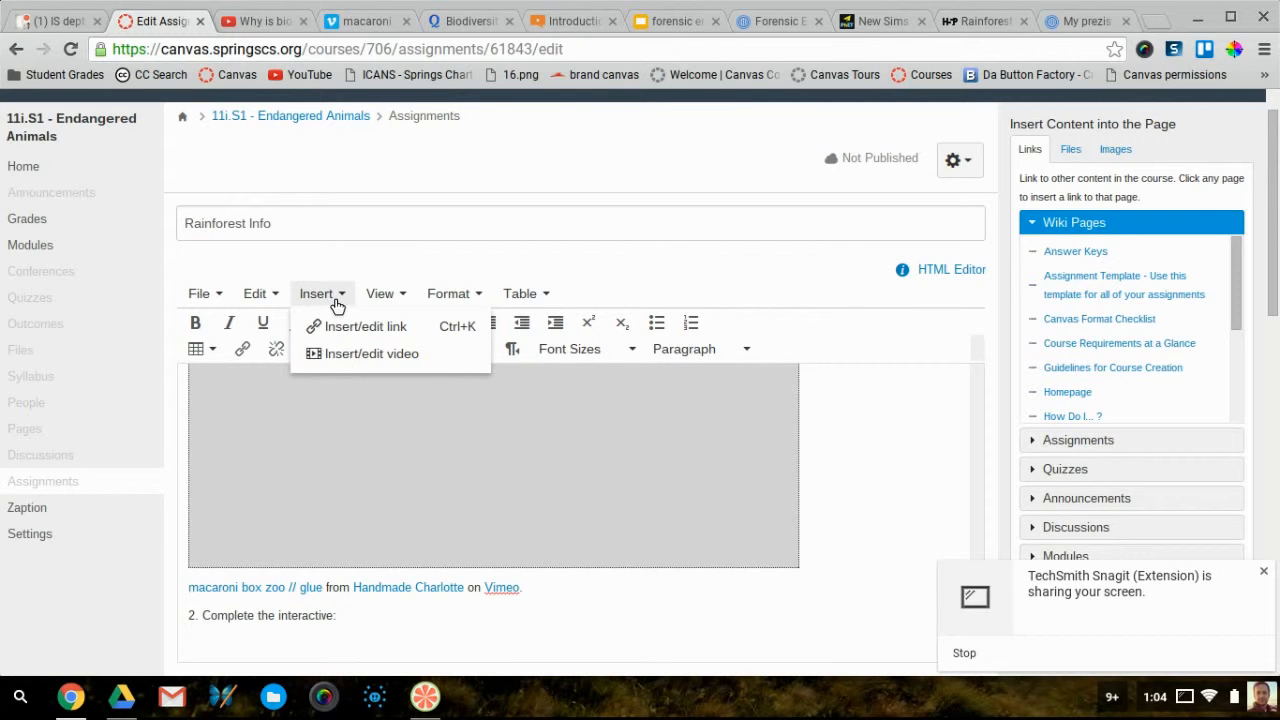
click(351, 355)
click(474, 290)
click(520, 386)
key(ctrl+v)
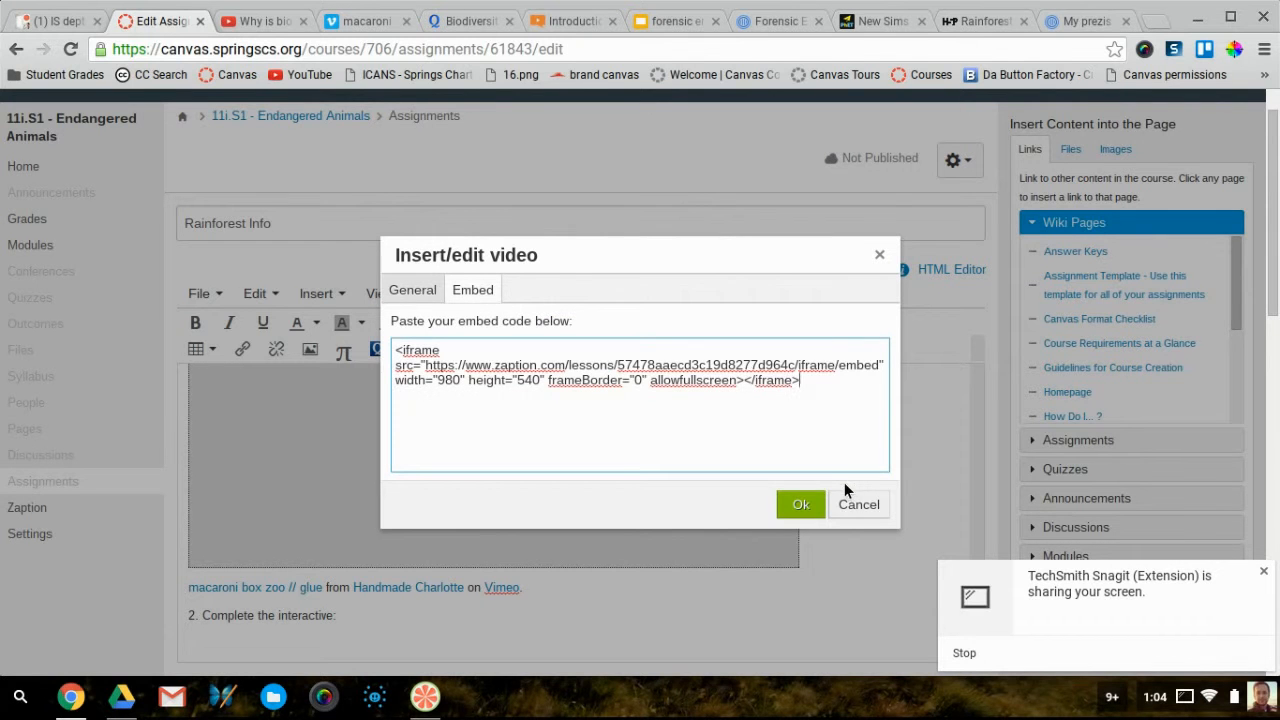
click(801, 504)
scroll(876, 460, down, 5)
scroll(872, 461, down, 5)
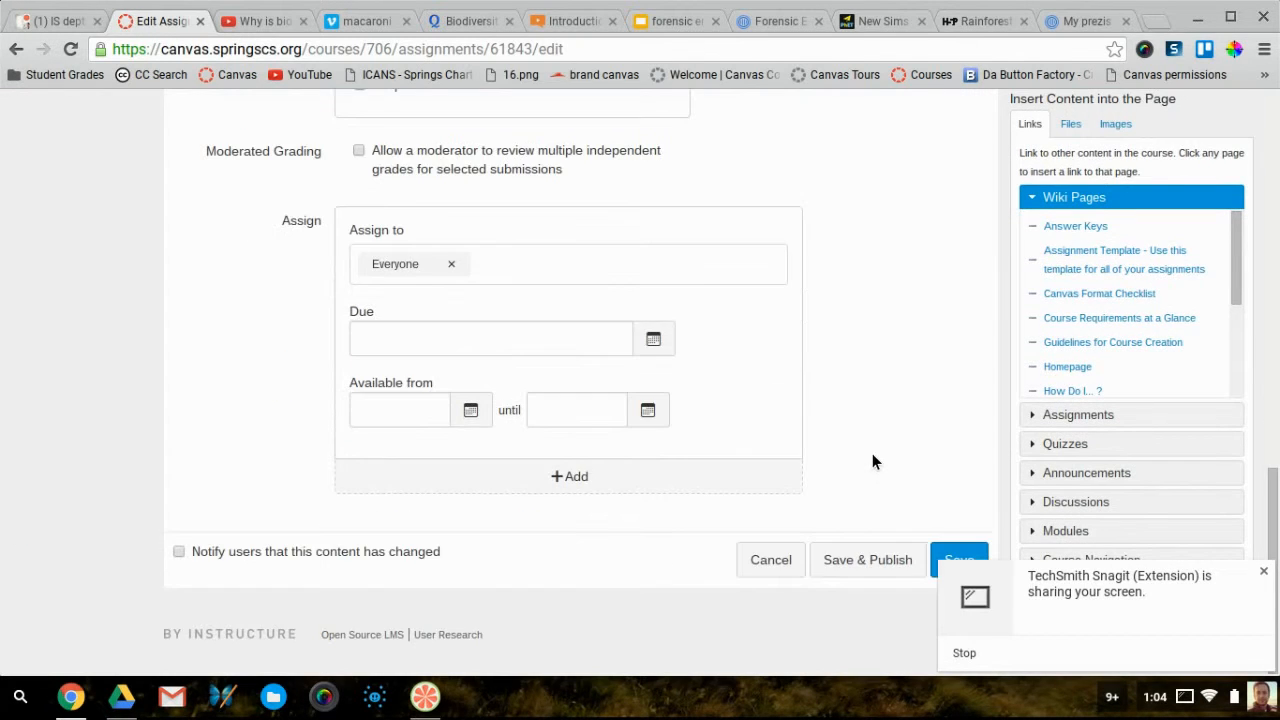
click(954, 560)
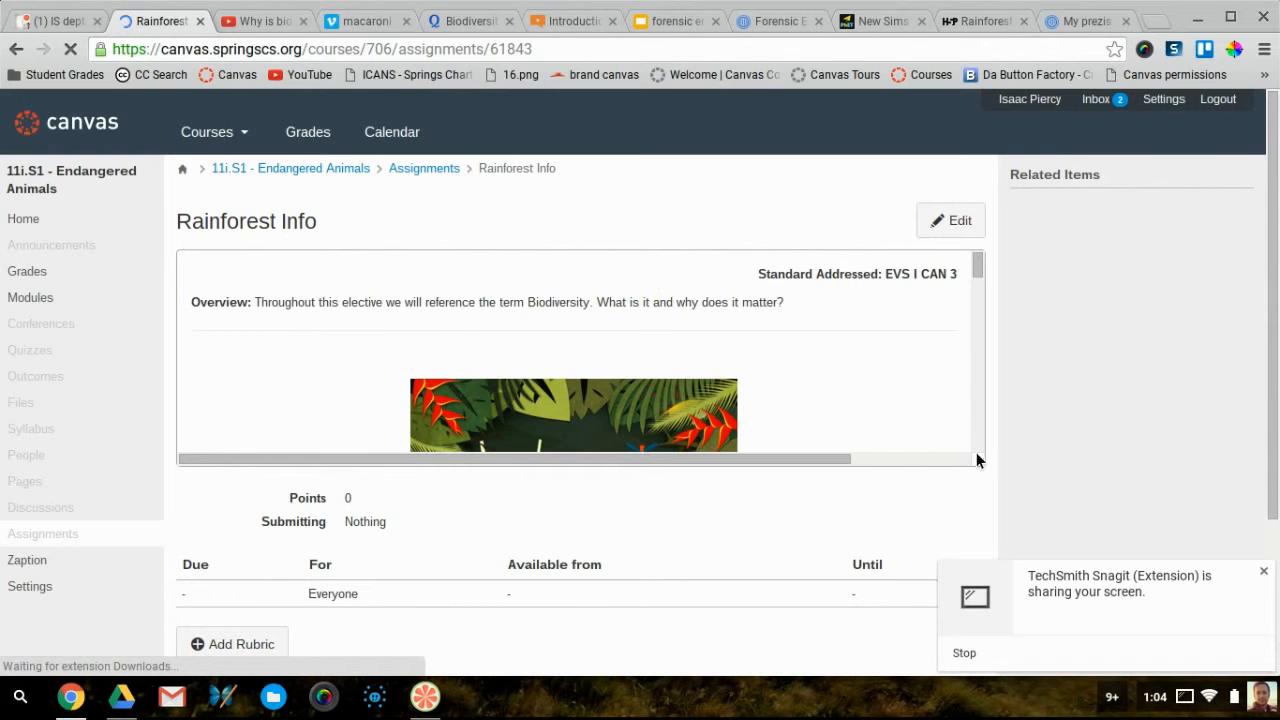
Enlarge the description box and start the embedded Zaption Biomes lesson
scroll(912, 406, down, 3)
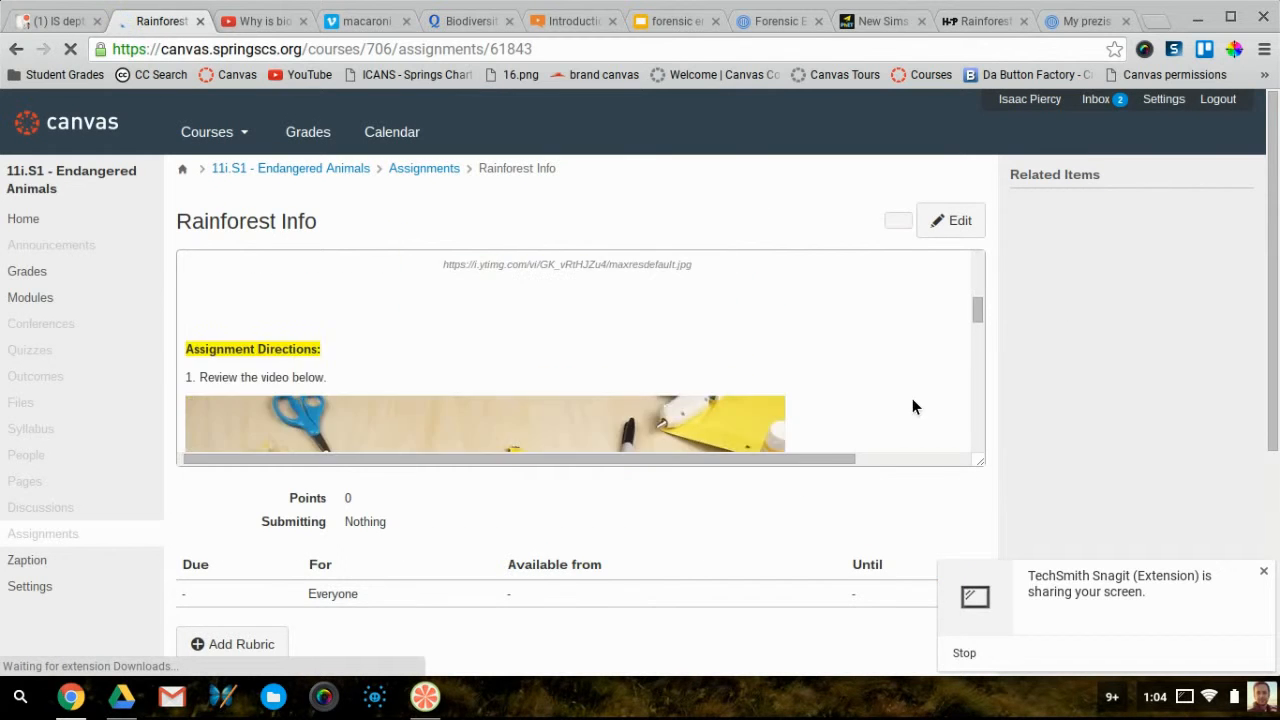
scroll(912, 406, down, 5)
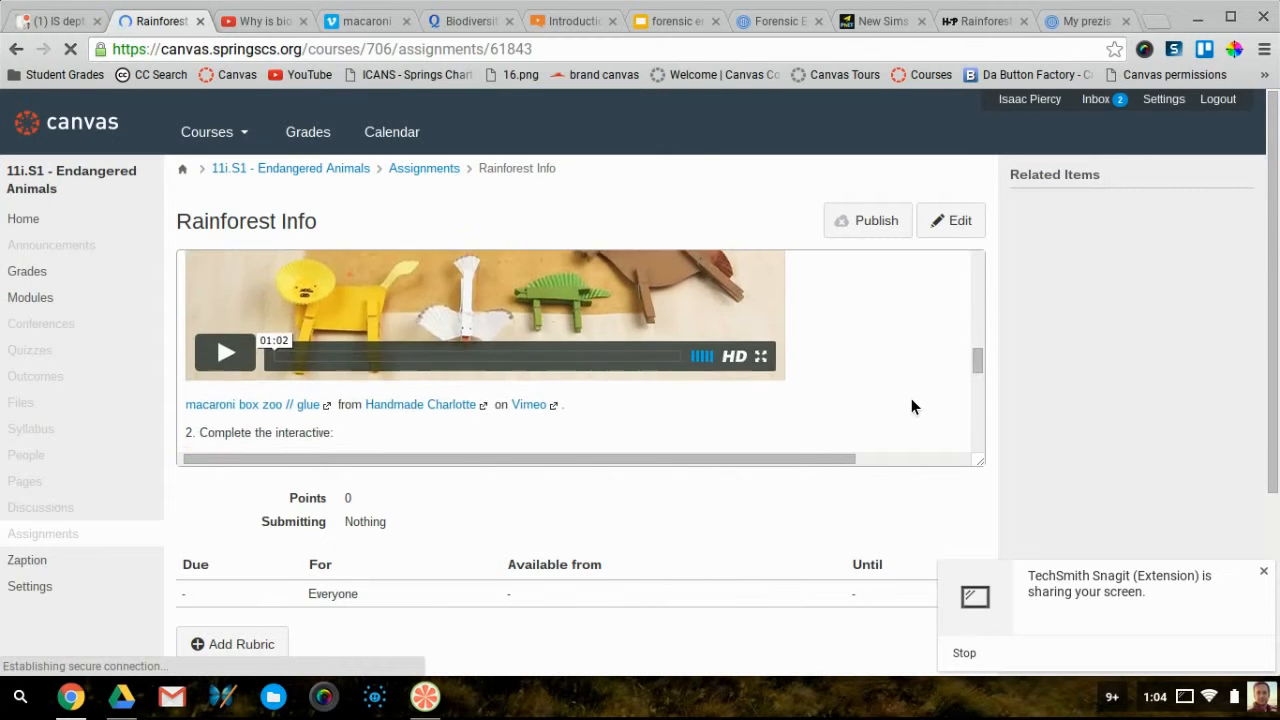
drag(979, 461, 996, 710)
scroll(775, 566, up, 2)
click(592, 616)
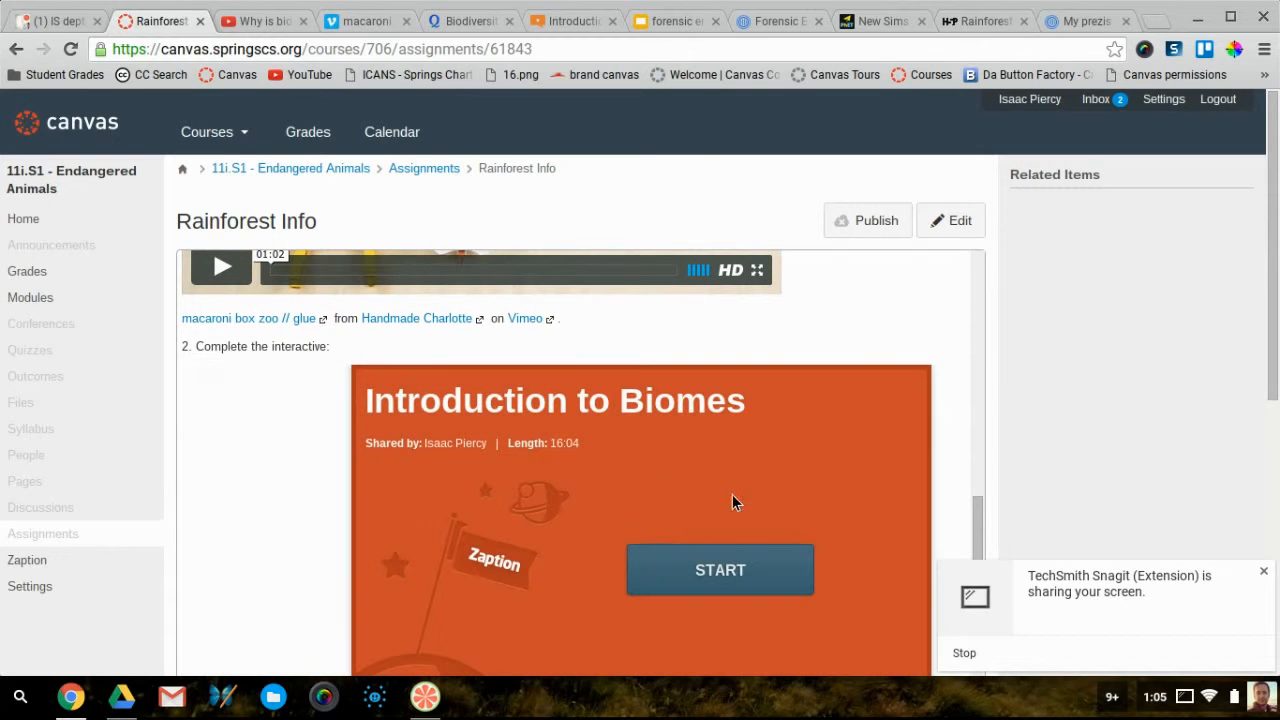
click(734, 570)
Watch the lesson play, then open Rainforest Info for editing
scroll(342, 590, down, 2)
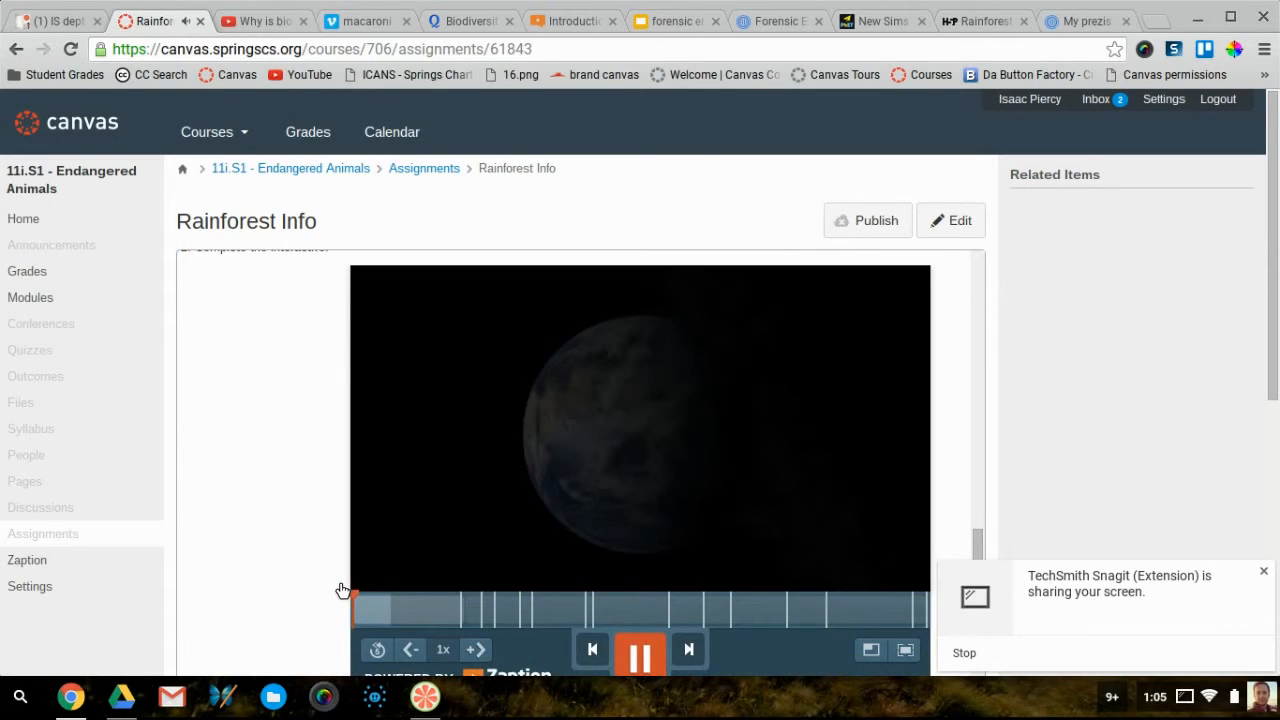
scroll(342, 590, up, 1)
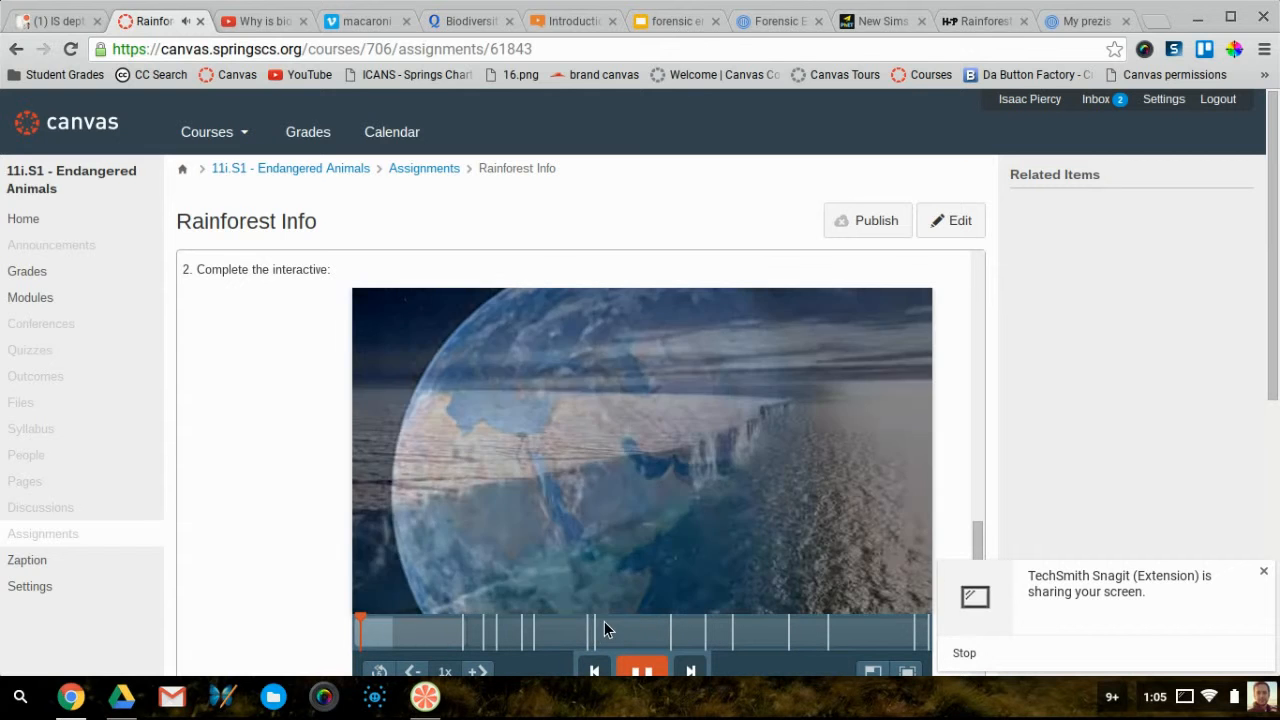
scroll(660, 556, down, 1)
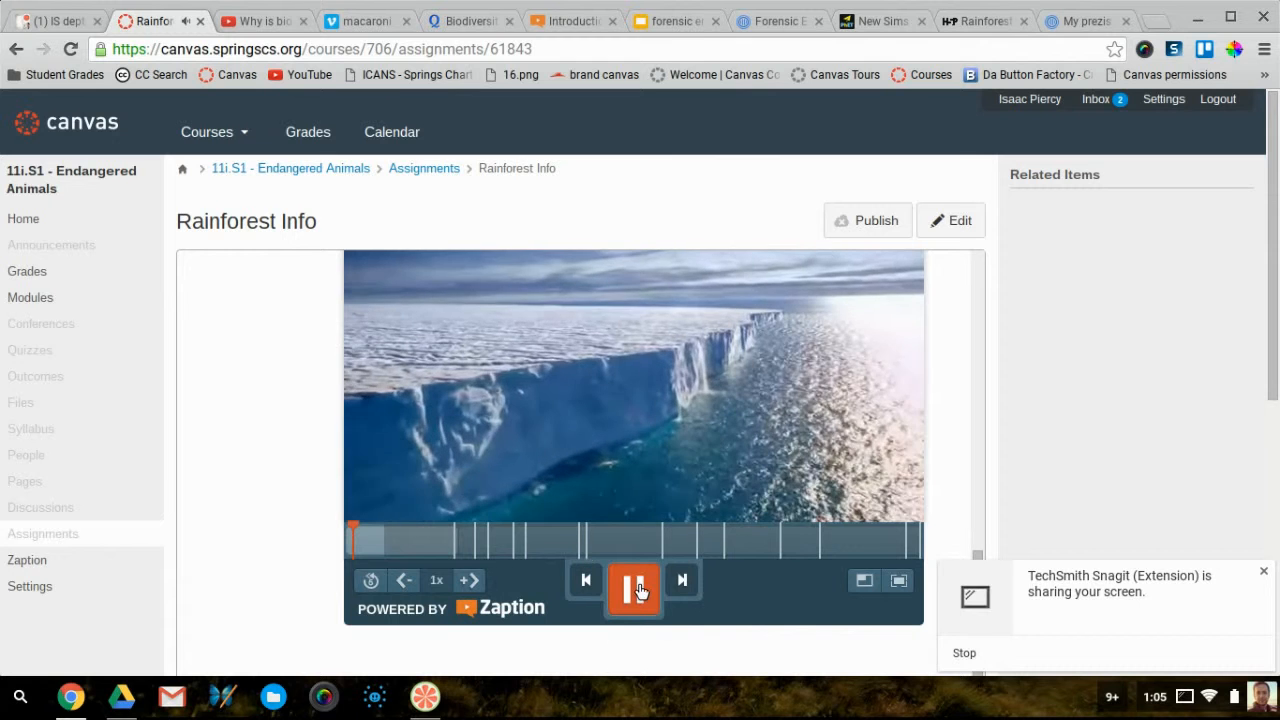
click(955, 224)
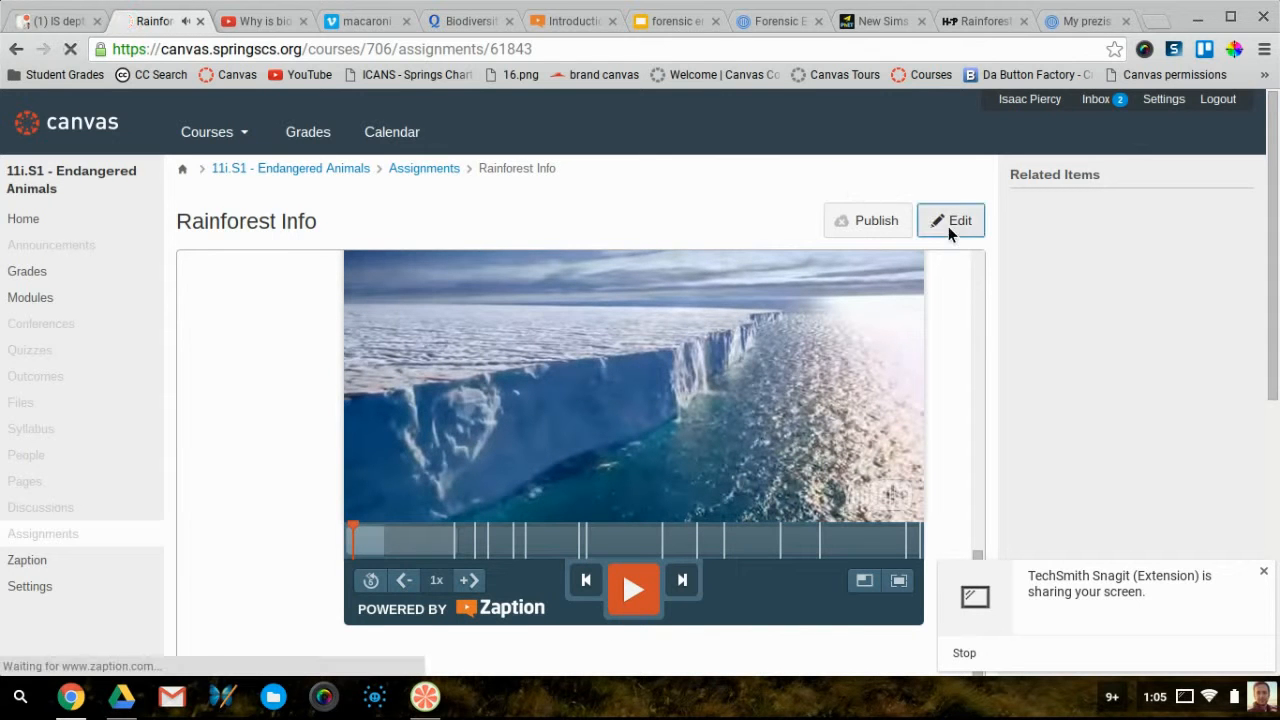
View the forensic entomology deck's Blowfly Introduction and life-cycle slides, returning to the title slide
click(565, 21)
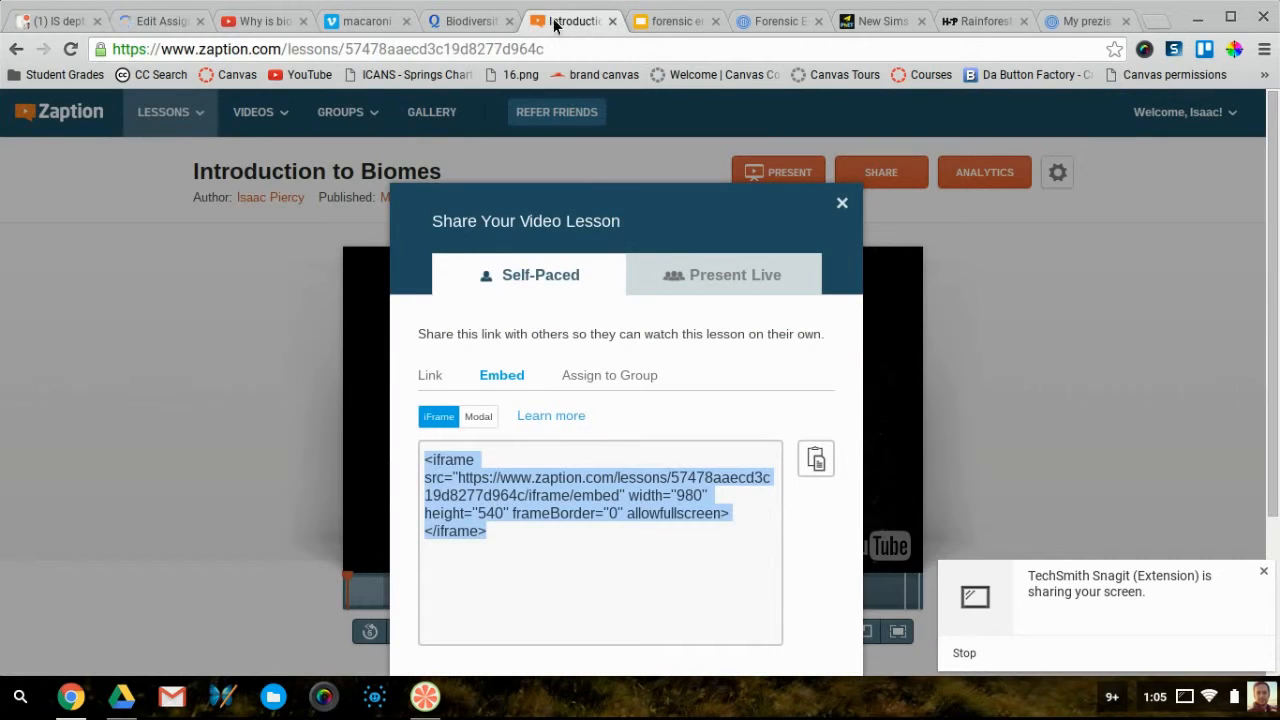
click(657, 24)
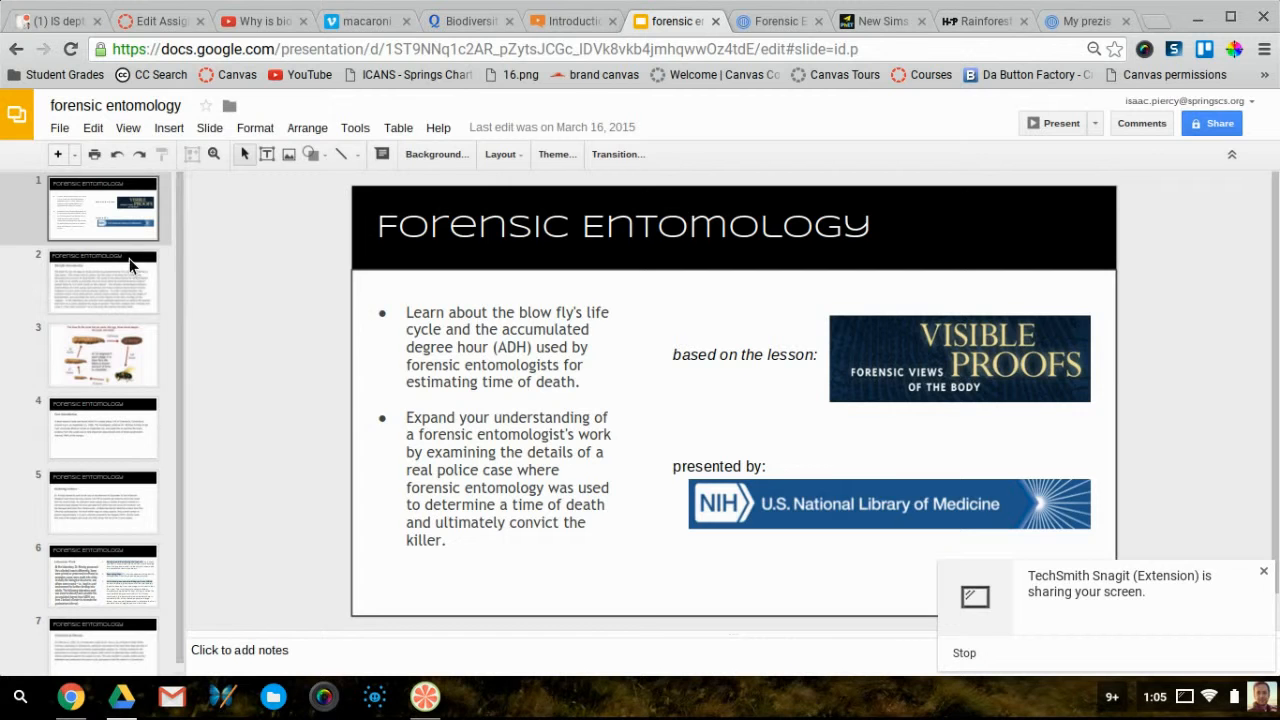
click(90, 279)
click(109, 348)
click(121, 287)
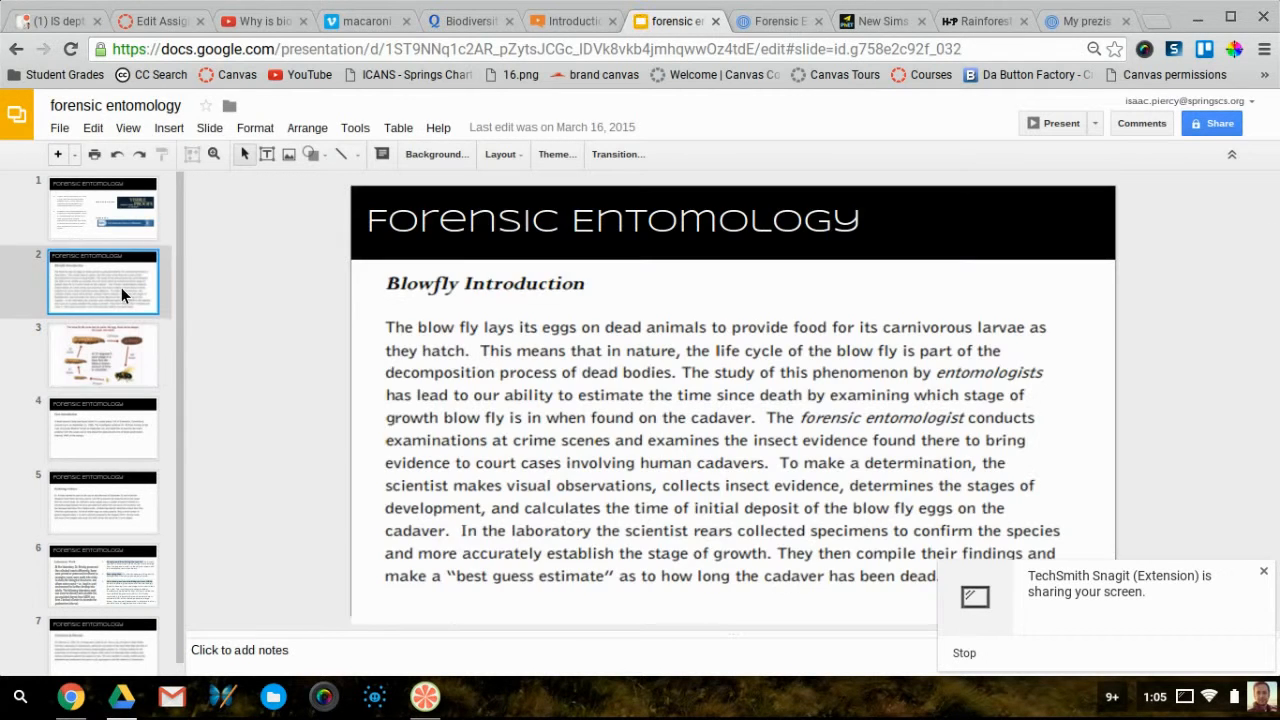
click(91, 205)
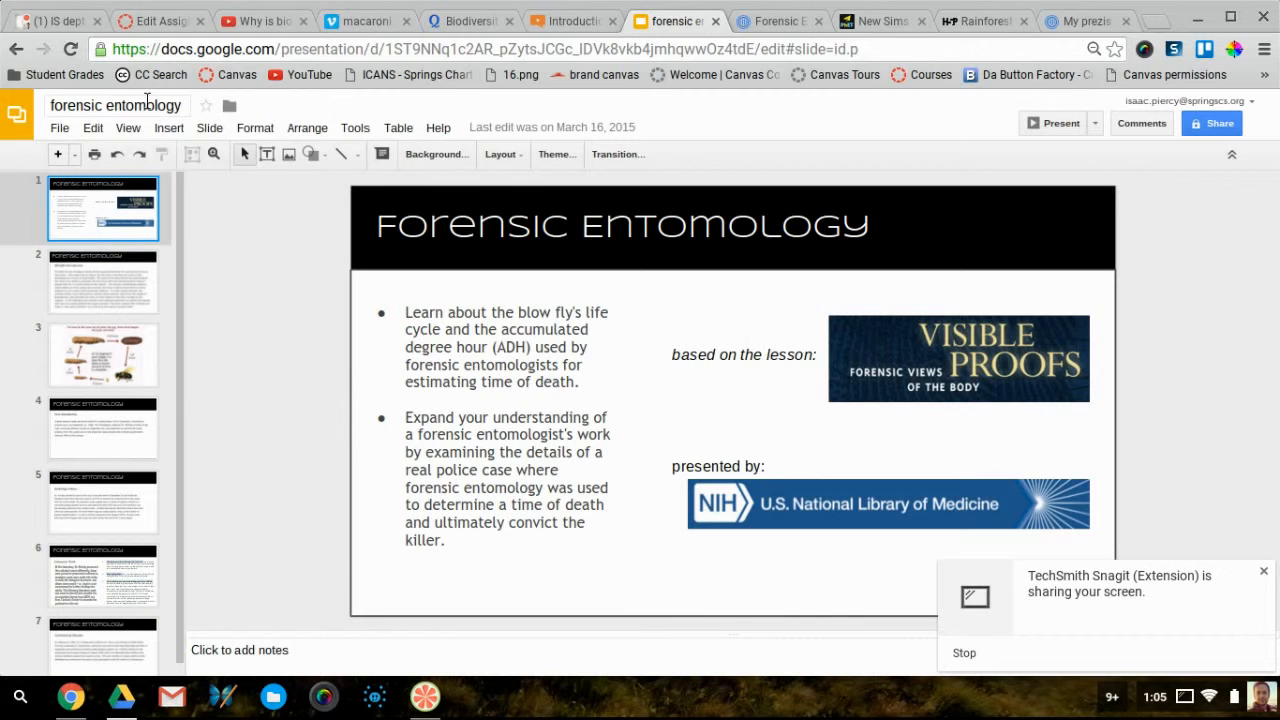
Copy the deck's 960x569 iframe embed code from Publish to the web
click(60, 130)
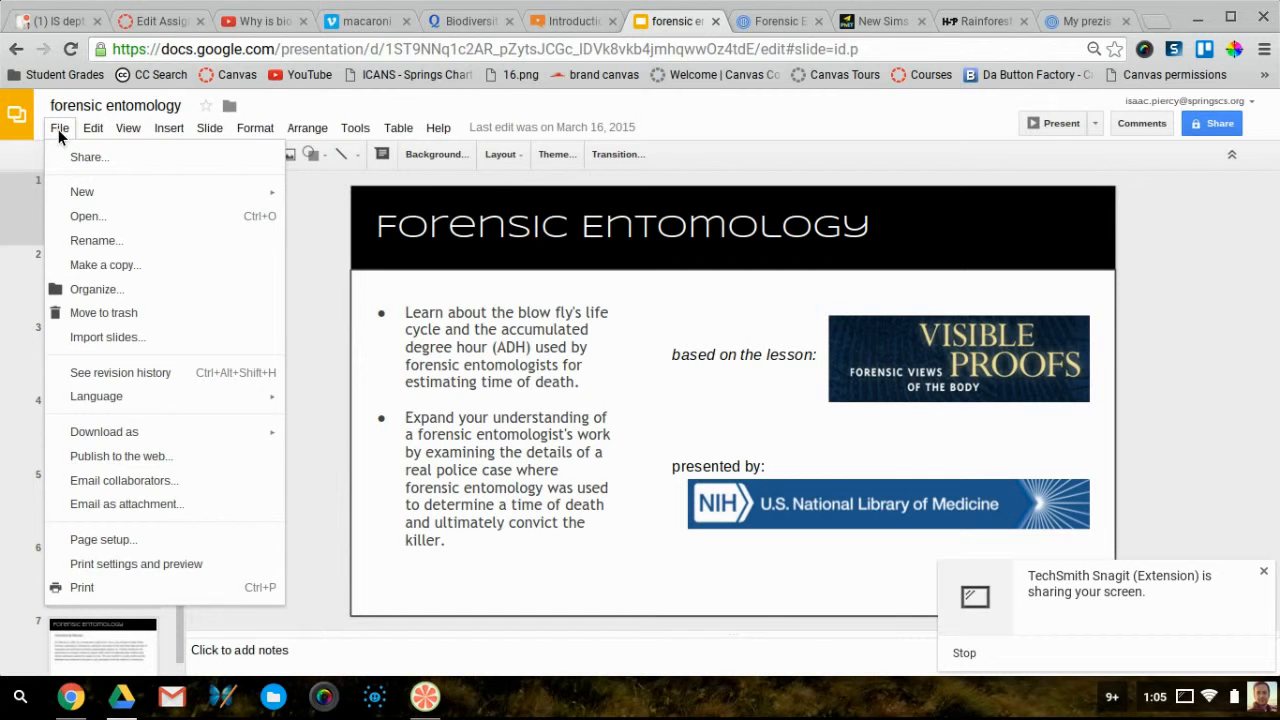
click(80, 455)
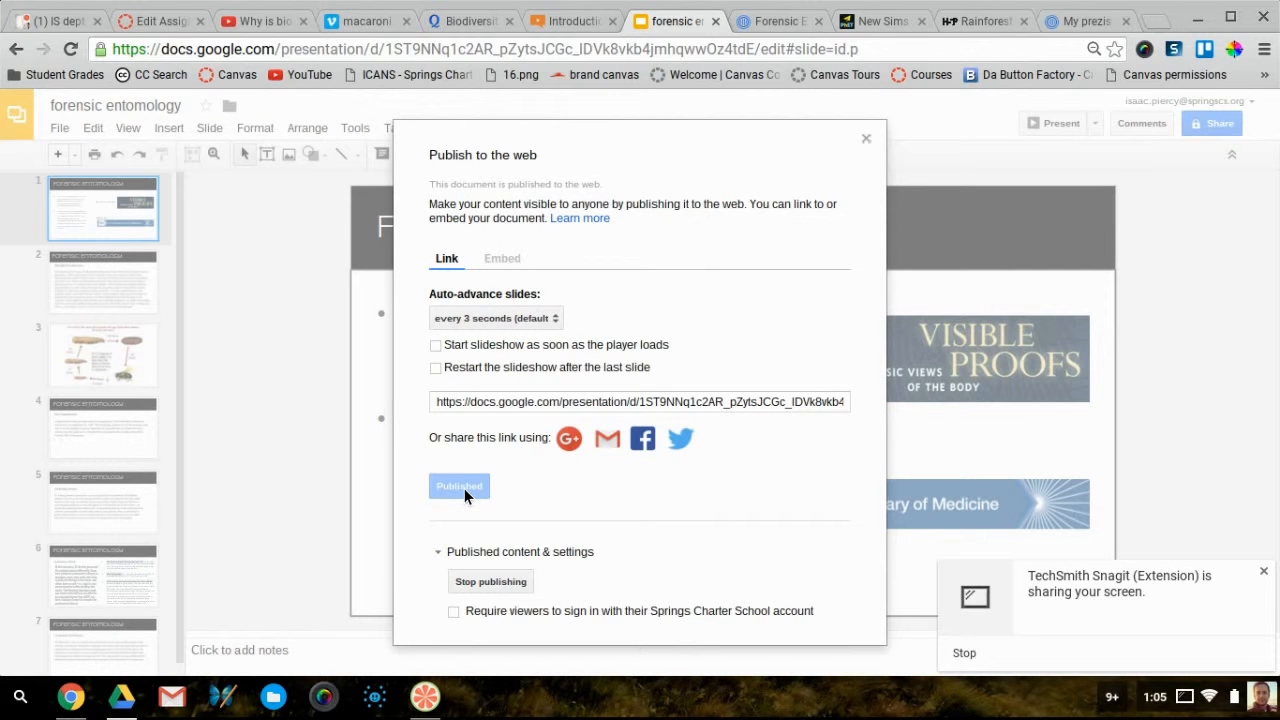
click(502, 259)
click(452, 411)
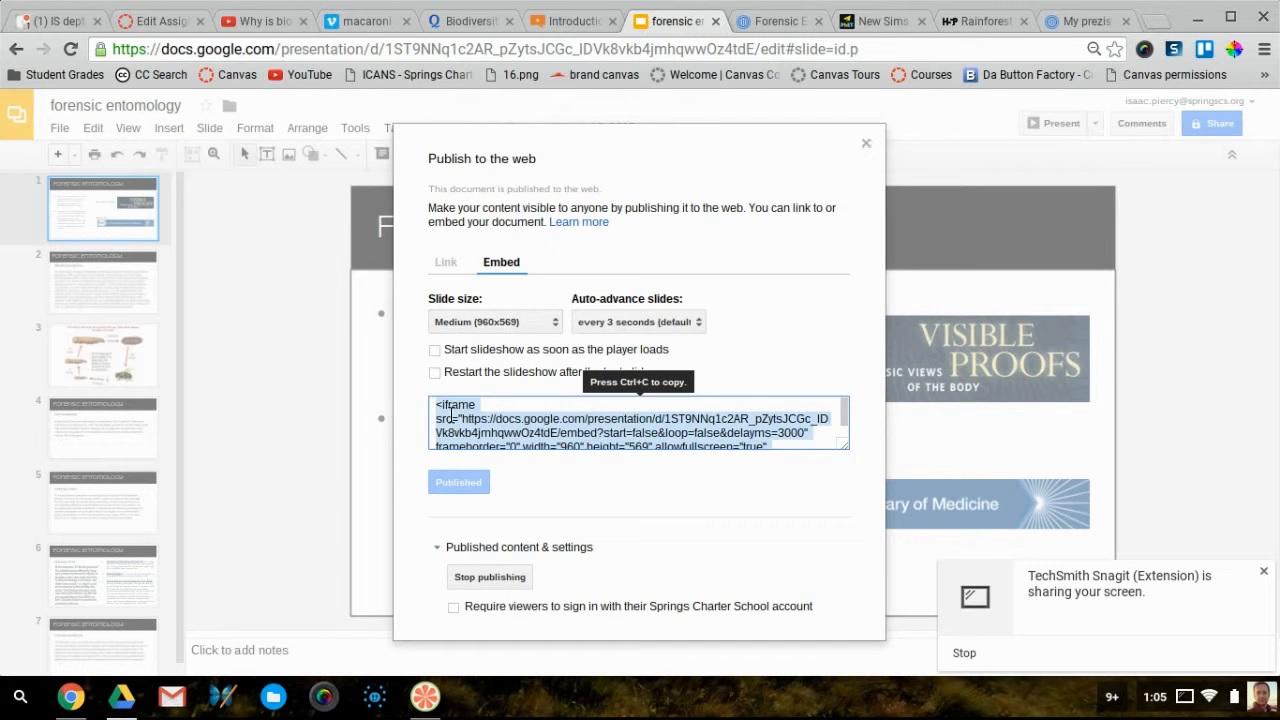
key(ctrl+c)
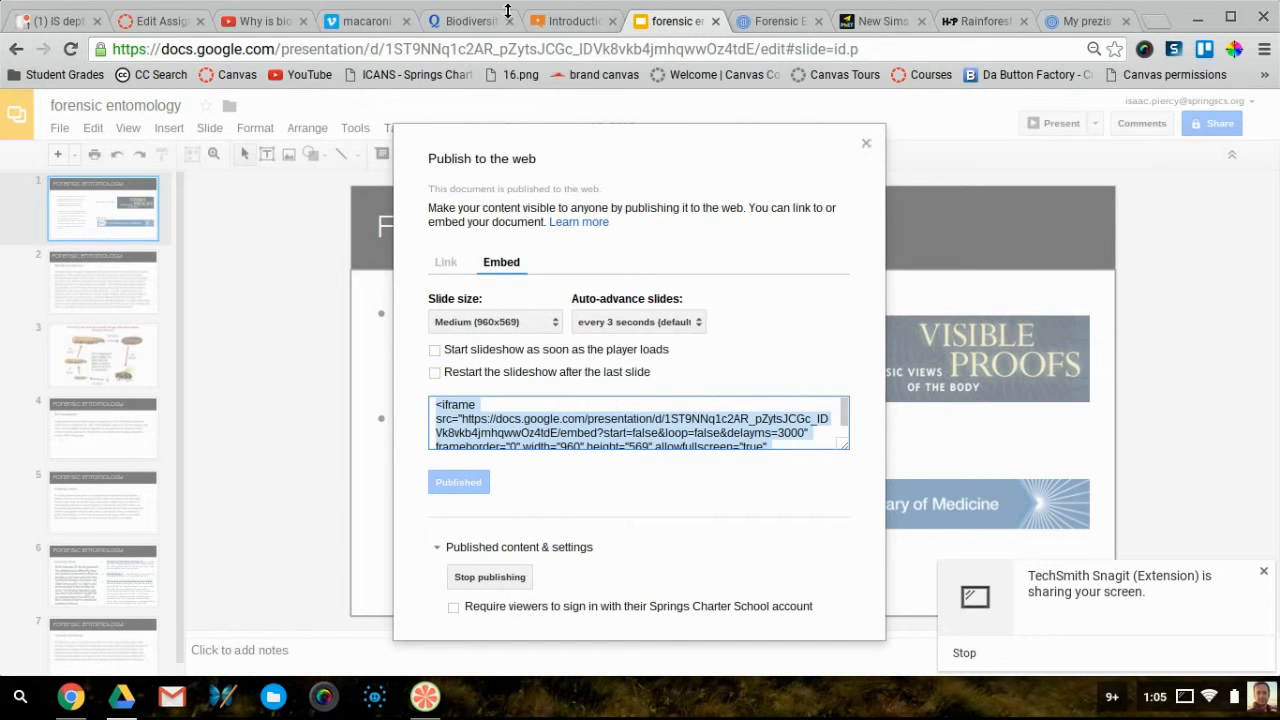
click(182, 22)
Select the embedded Zaption lesson under step 2 in the description
scroll(505, 467, down, 2)
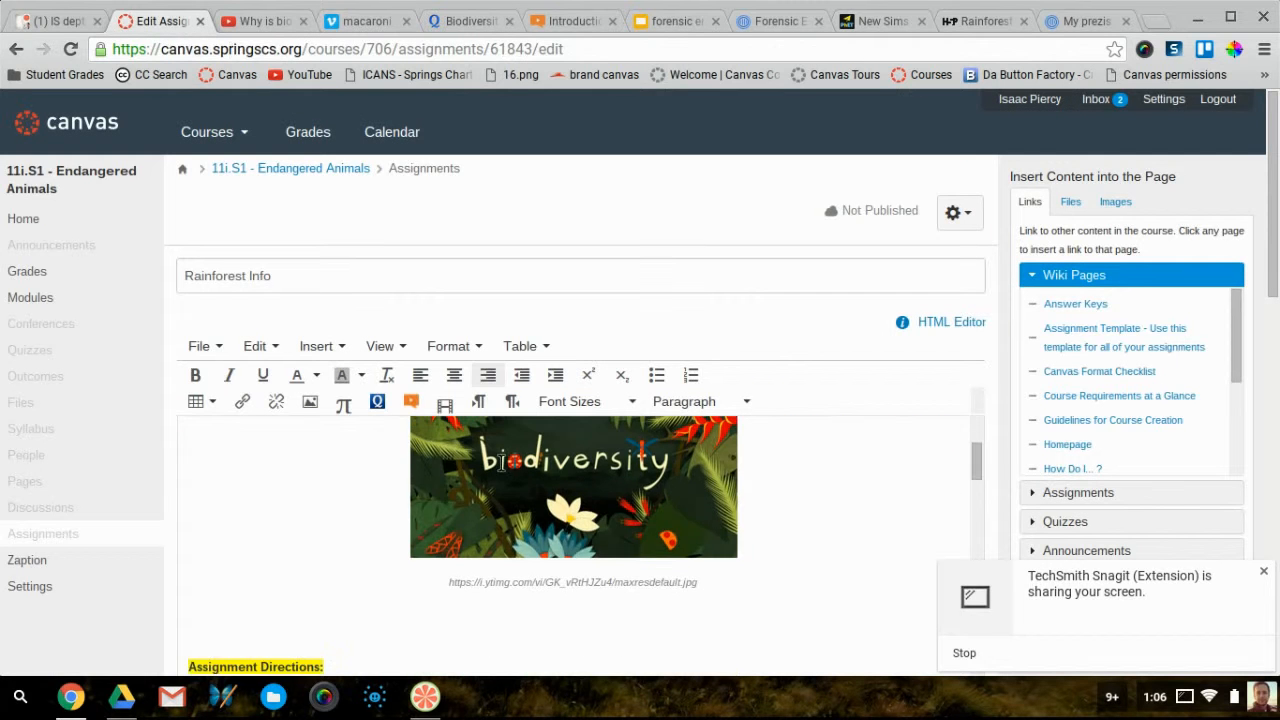
scroll(500, 460, down, 4)
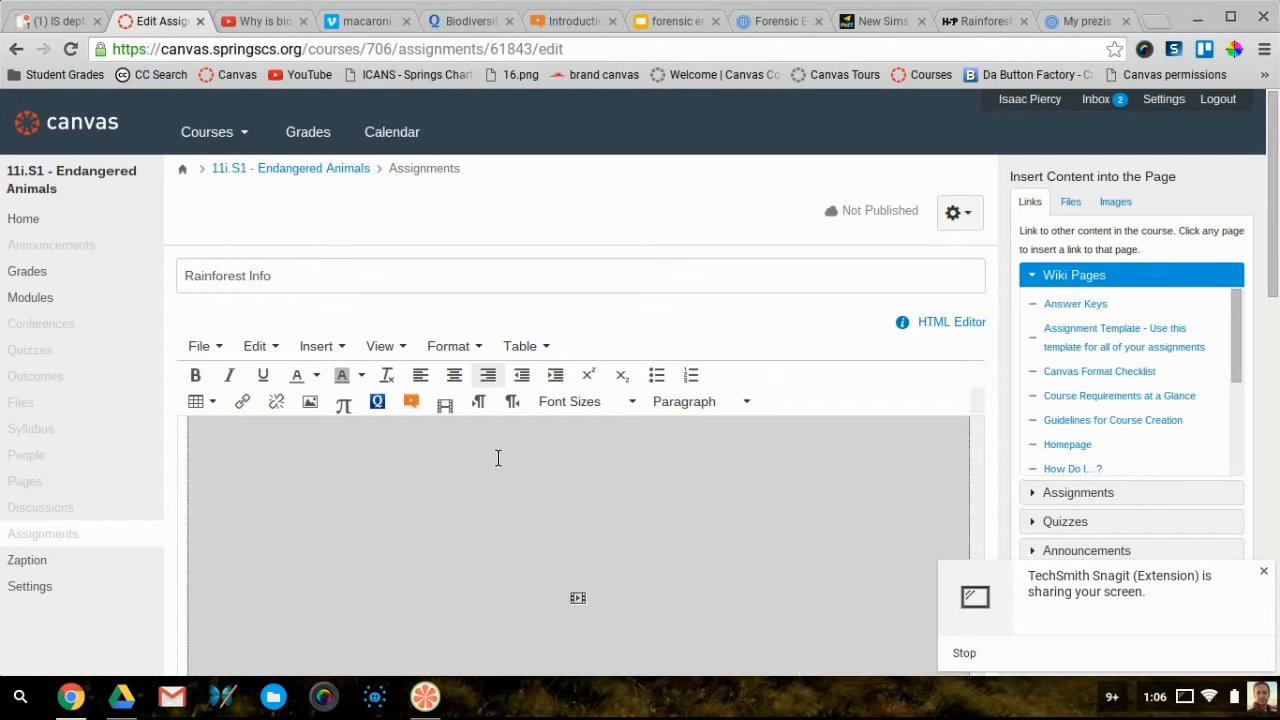
scroll(498, 457, up, 1)
click(395, 551)
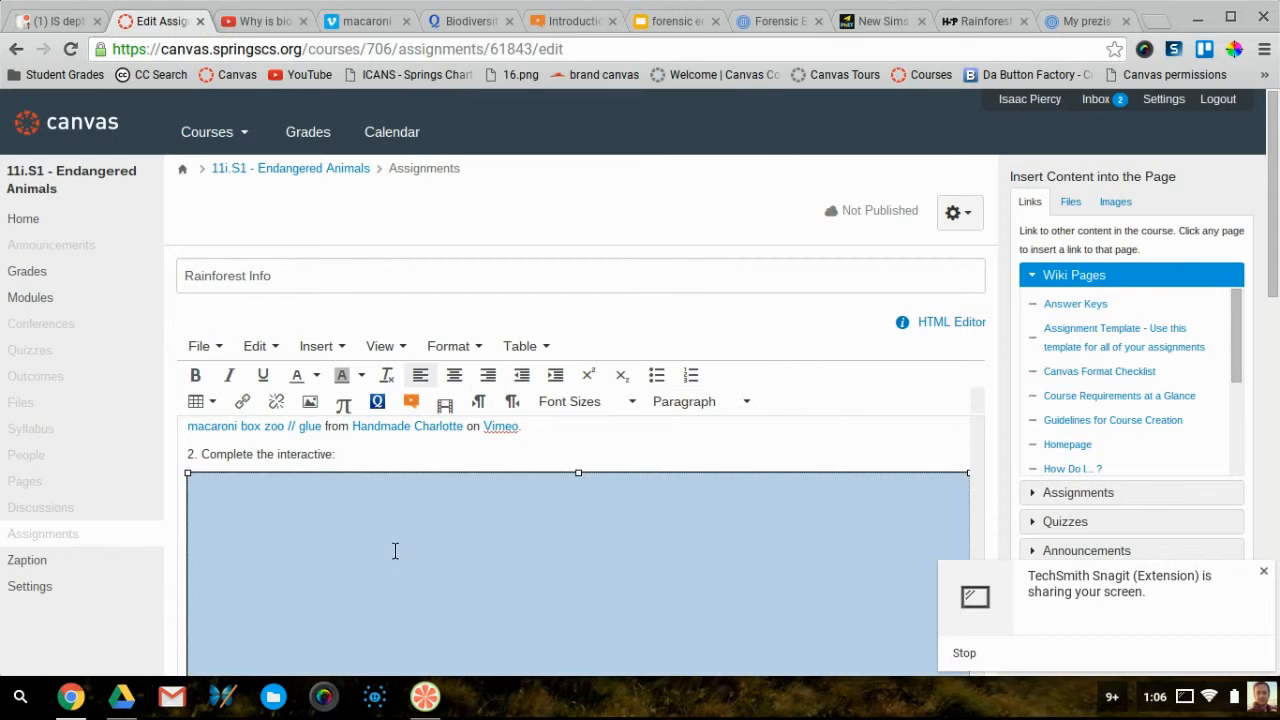
scroll(395, 551, up, 2)
scroll(369, 536, down, 3)
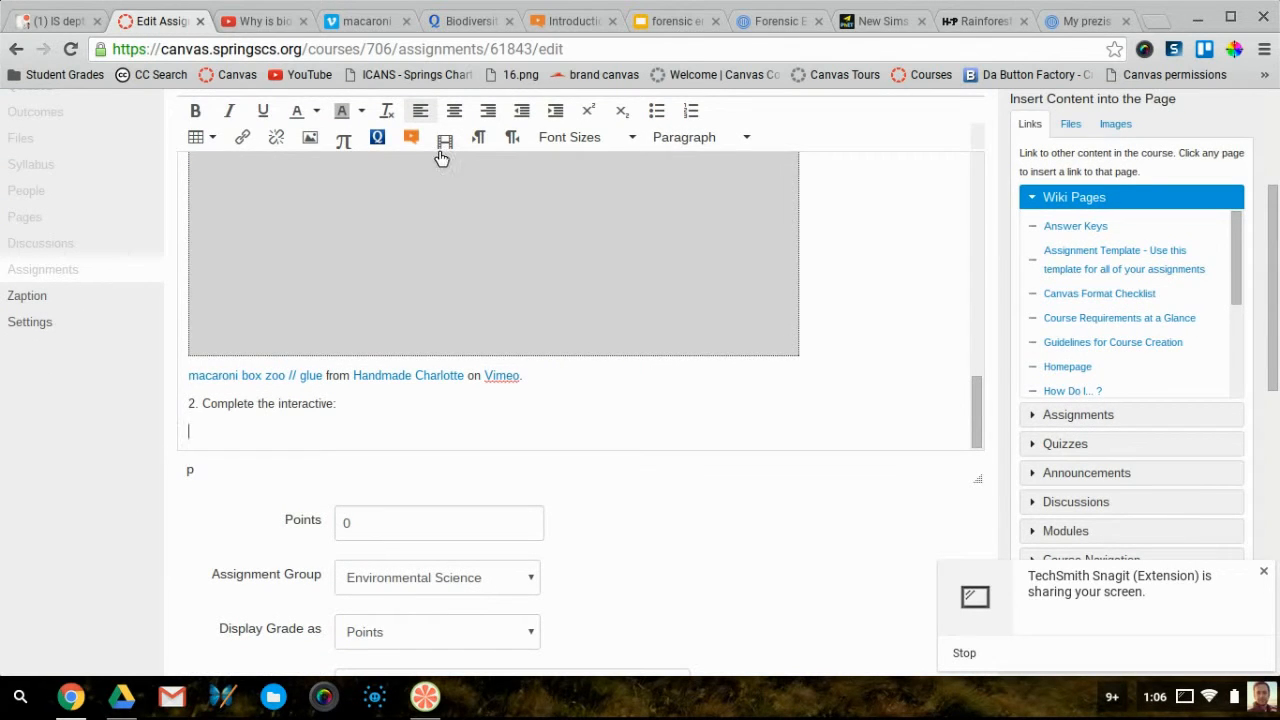
scroll(390, 136, up, 1)
Embed the forensic entomology Google Slides iframe code in its place
click(318, 174)
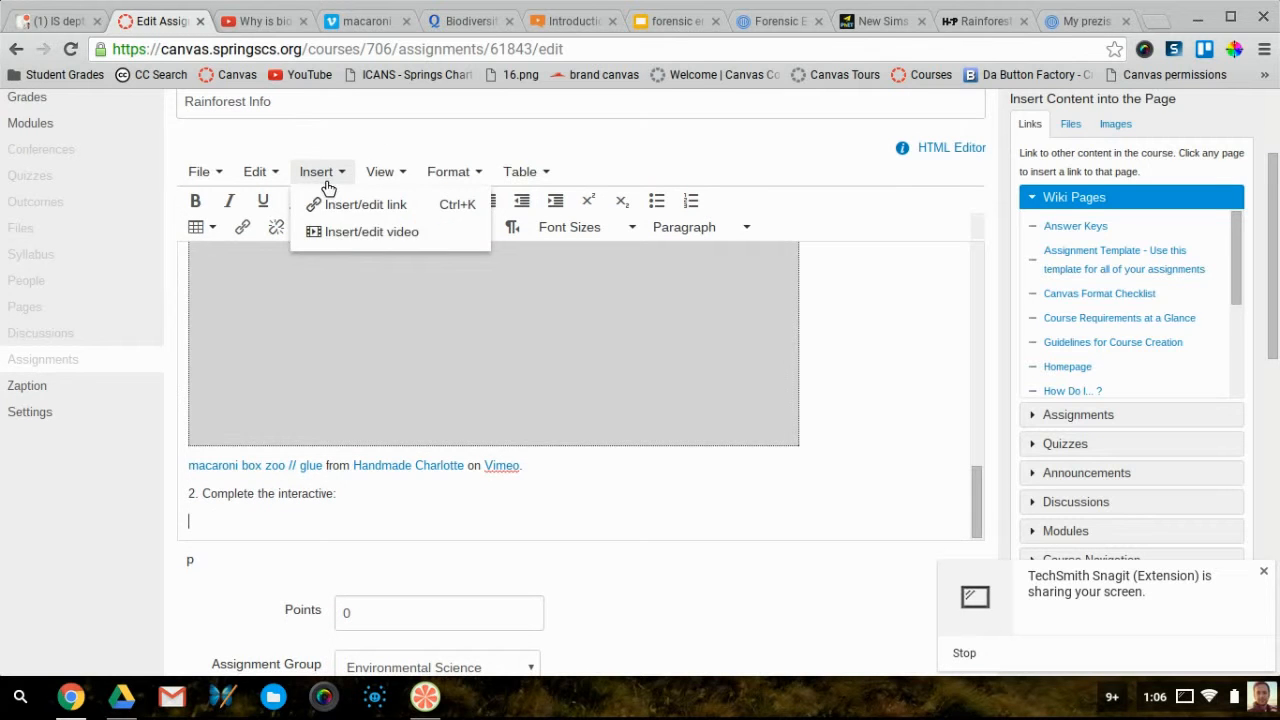
click(362, 234)
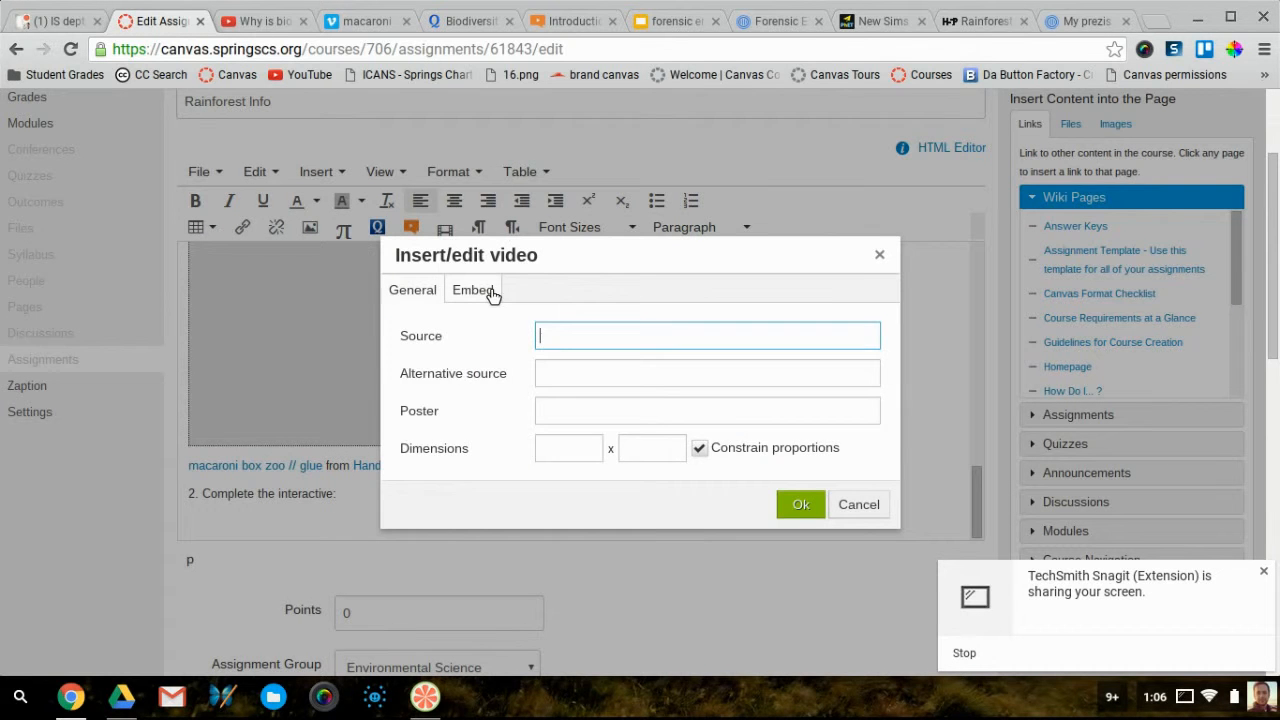
click(488, 293)
click(559, 372)
key(ctrl+v)
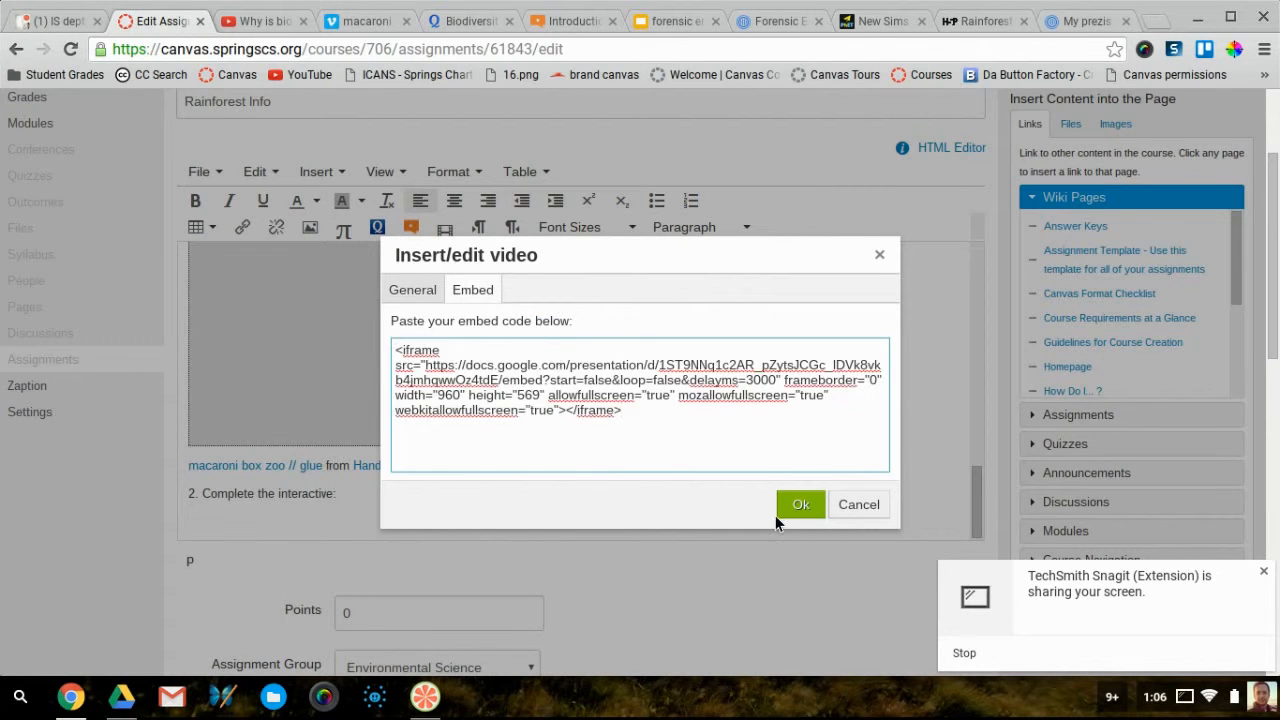
click(800, 505)
scroll(867, 441, down, 10)
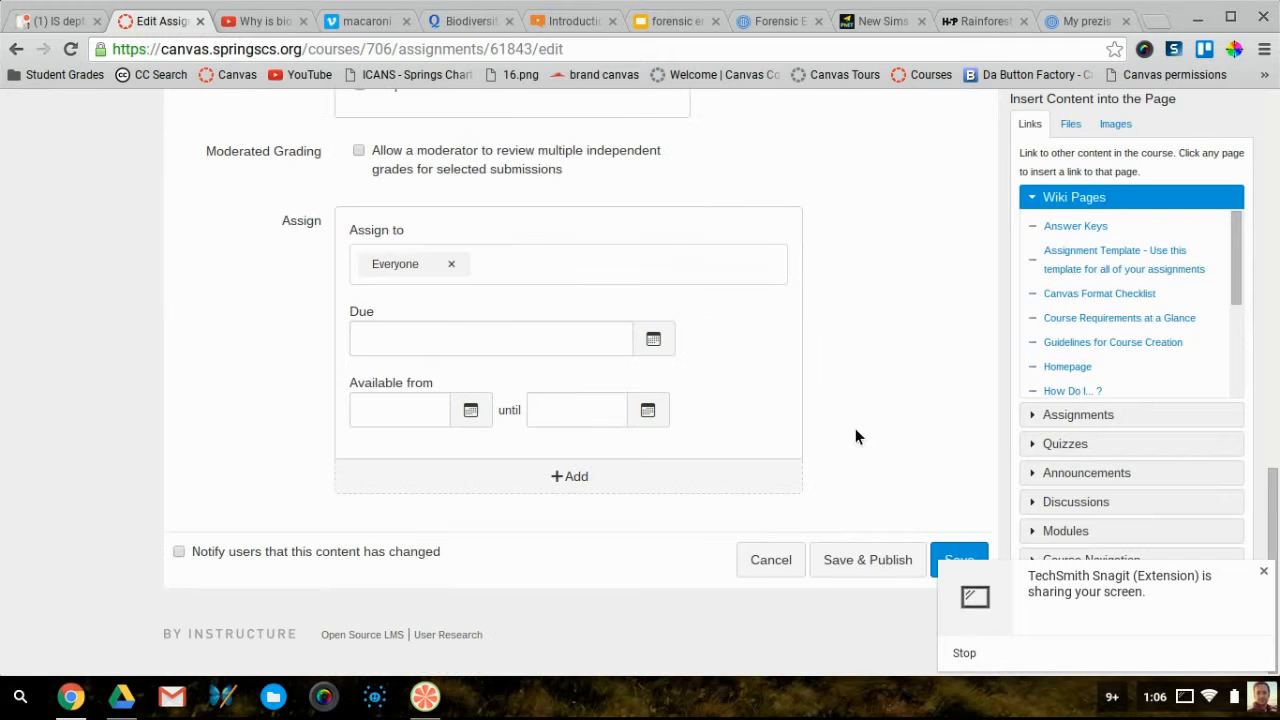
Save Rainforest Info, enlarge the description box to check the forensic entomology slides, then reopen it for editing
click(944, 559)
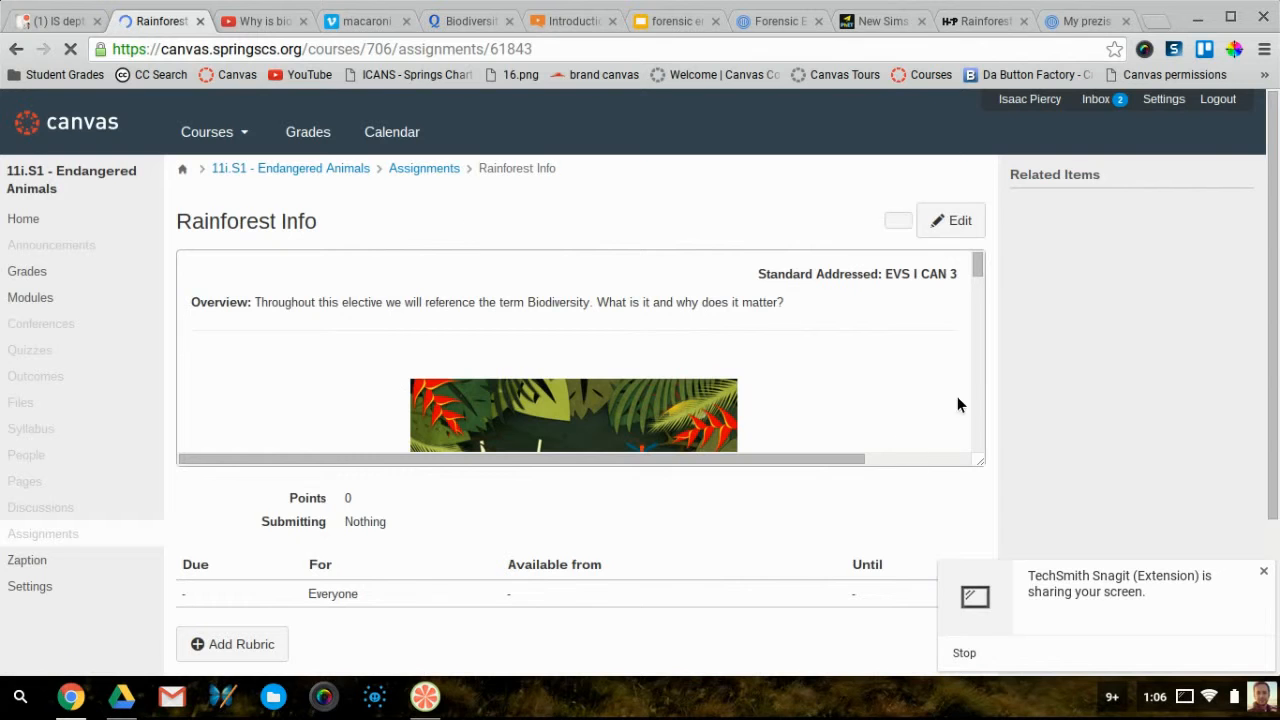
scroll(900, 410, down, 5)
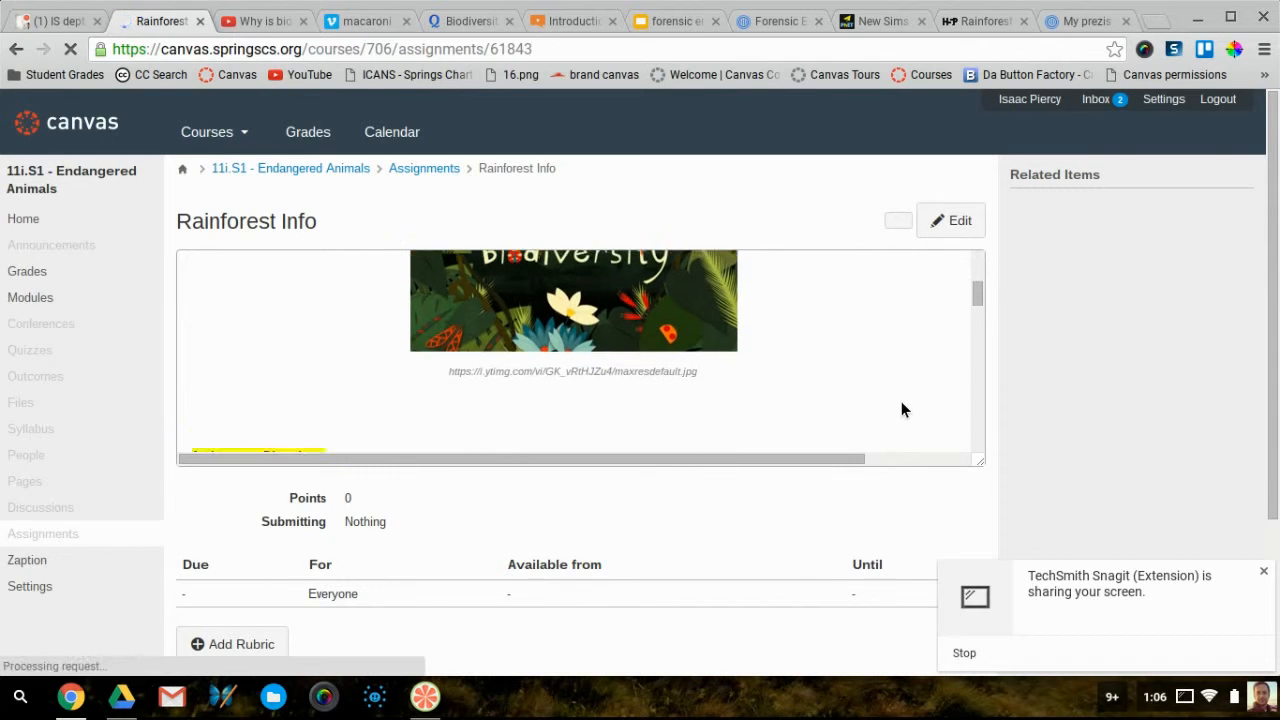
scroll(903, 409, down, 2)
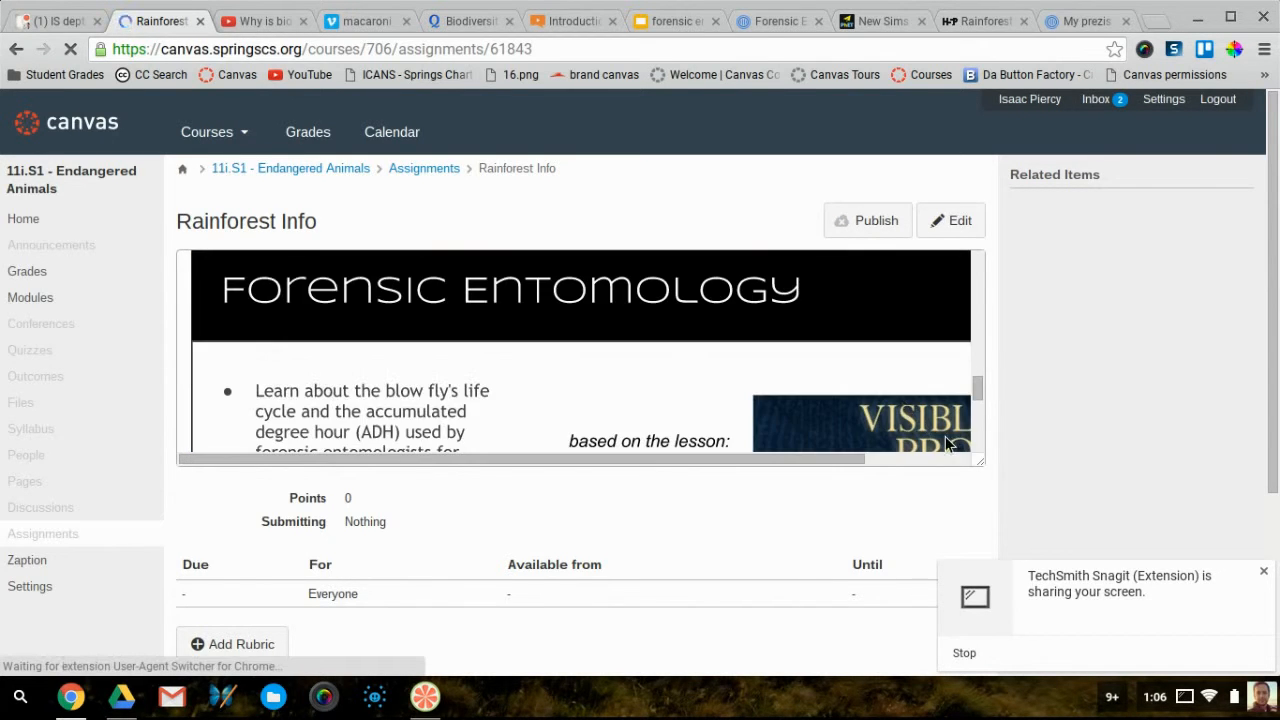
drag(977, 458, 979, 718)
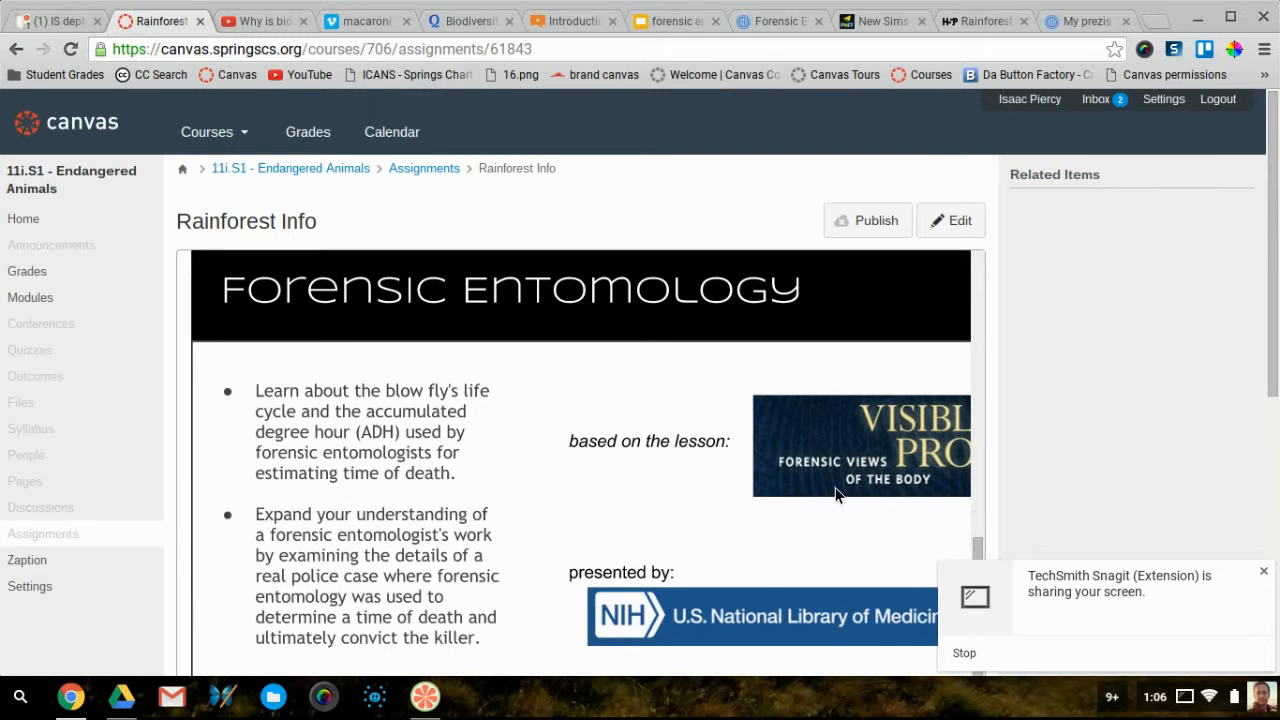
scroll(815, 537, down, 5)
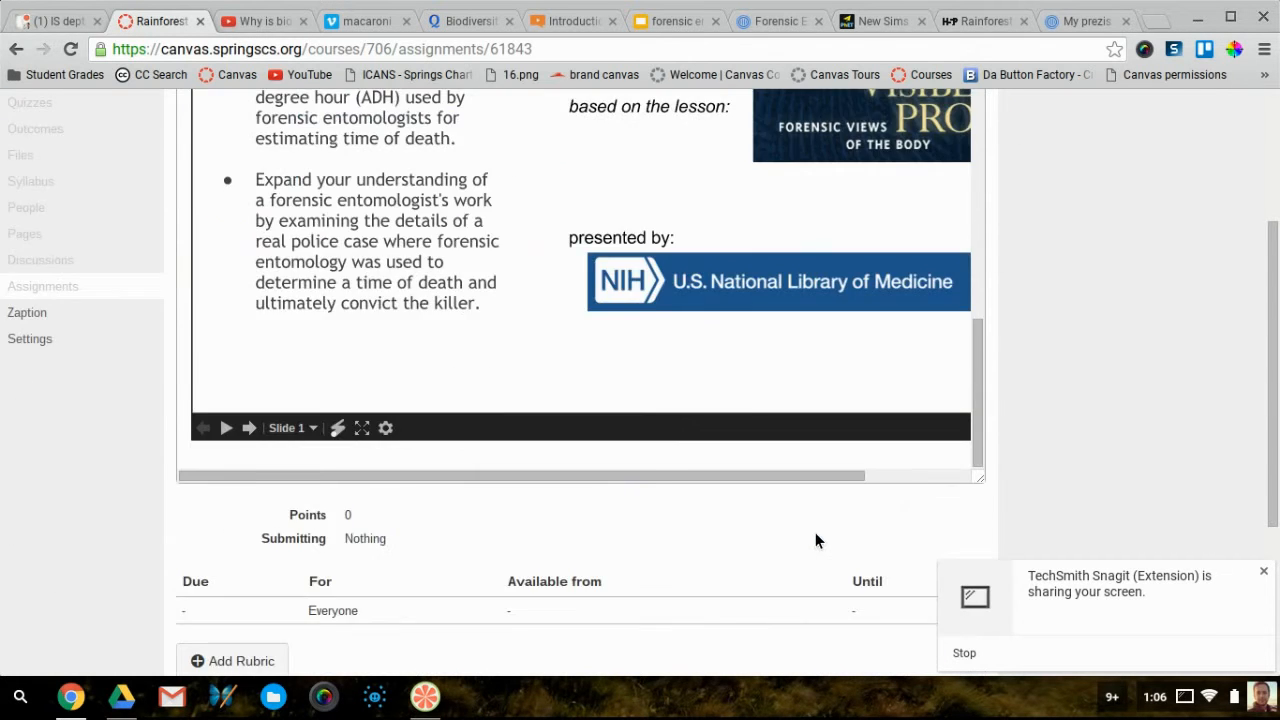
scroll(815, 532, up, 10)
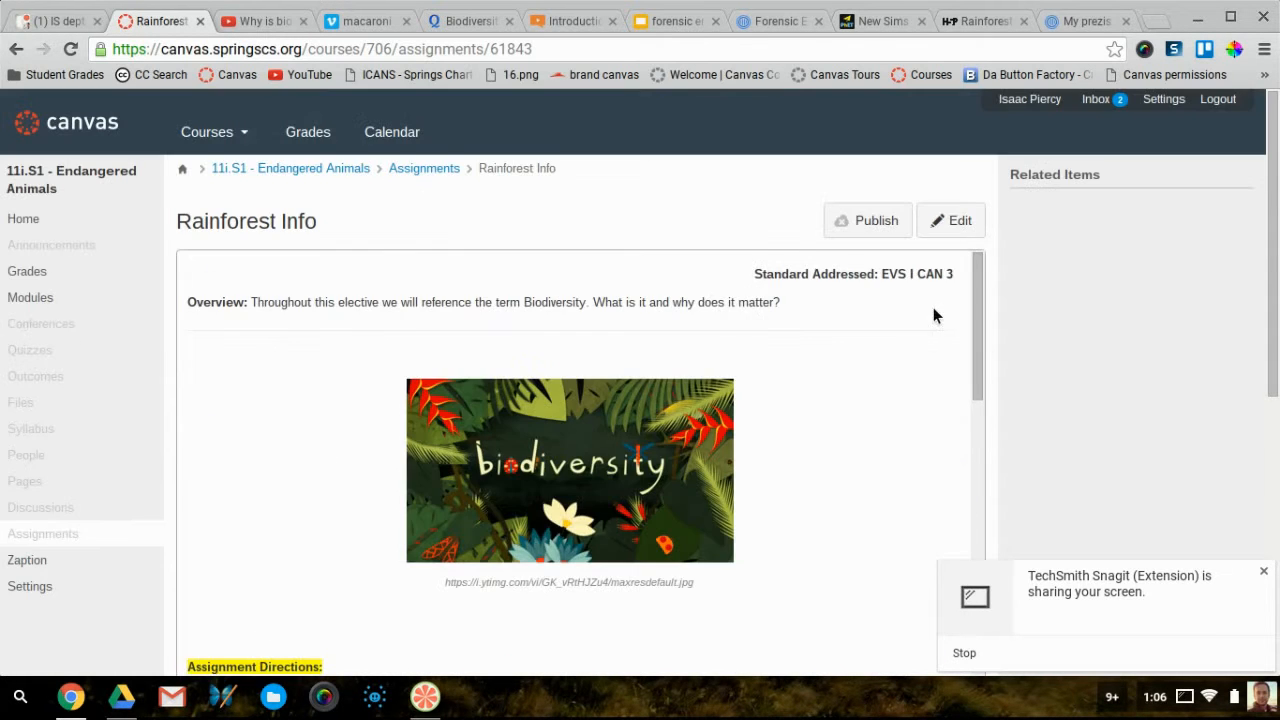
click(952, 222)
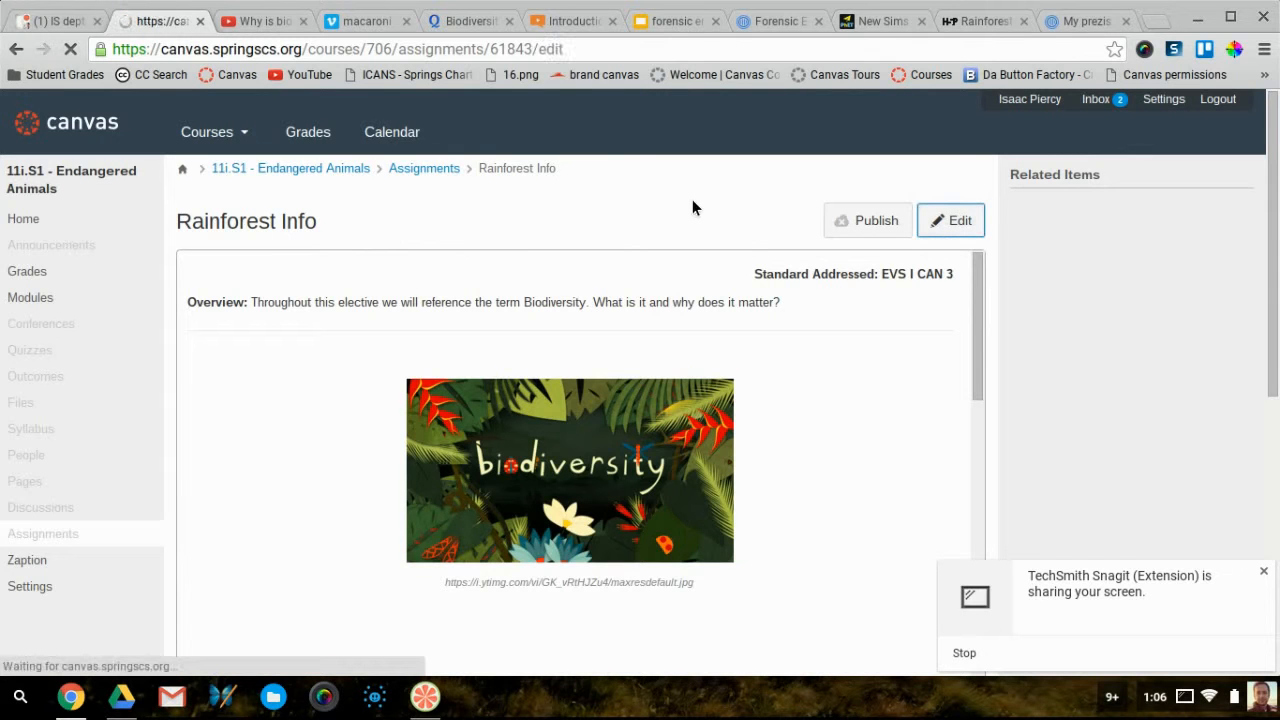
Preview the Forensic Entomology prezi by advancing through five of its steps
click(785, 30)
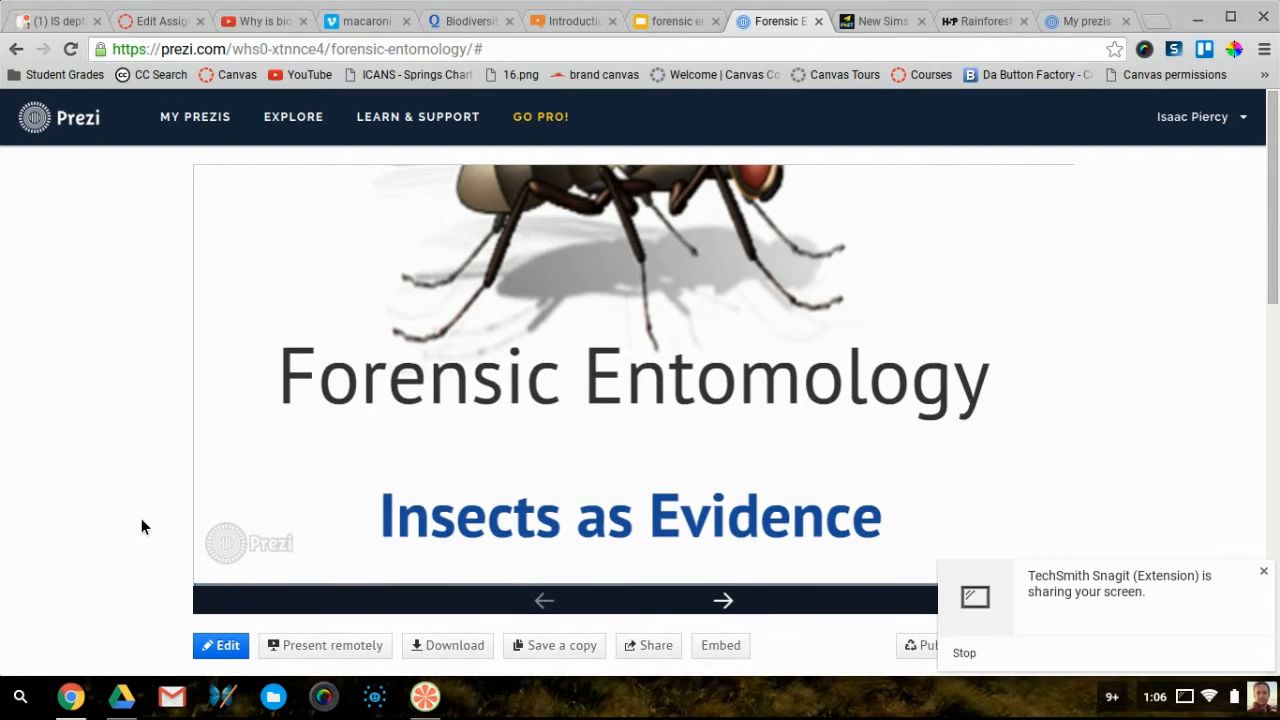
scroll(141, 527, down, 1)
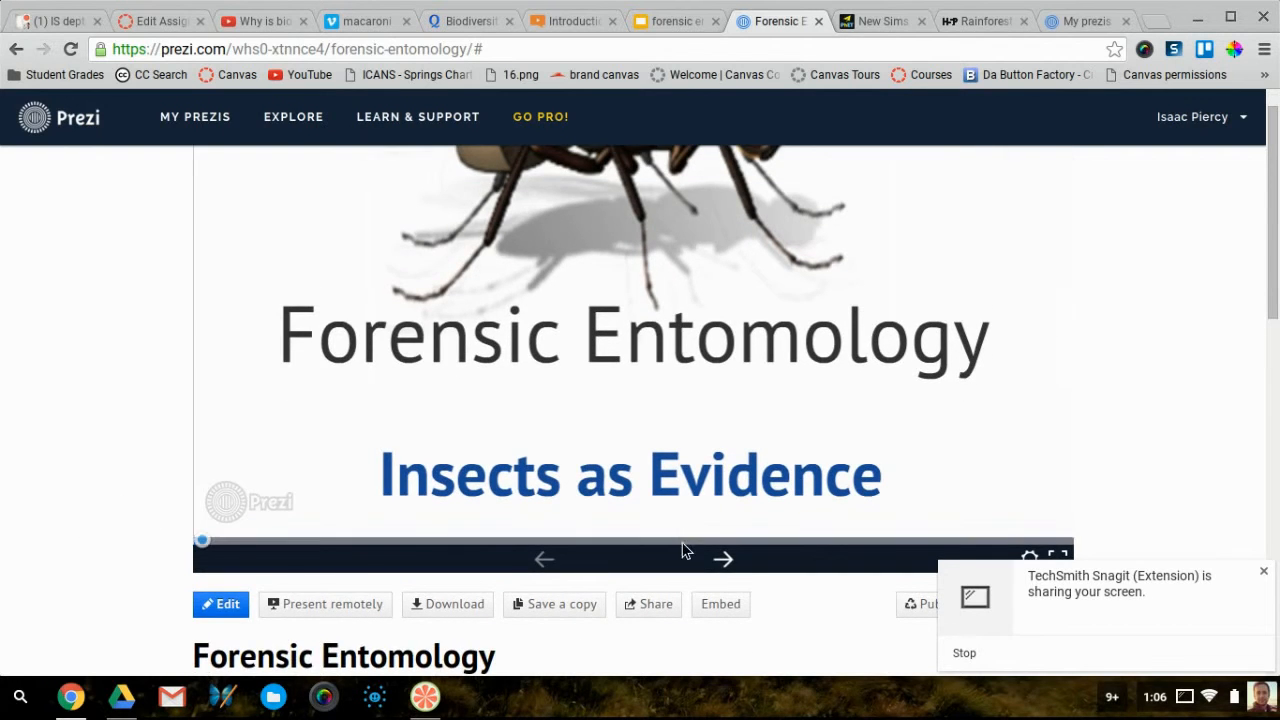
click(737, 577)
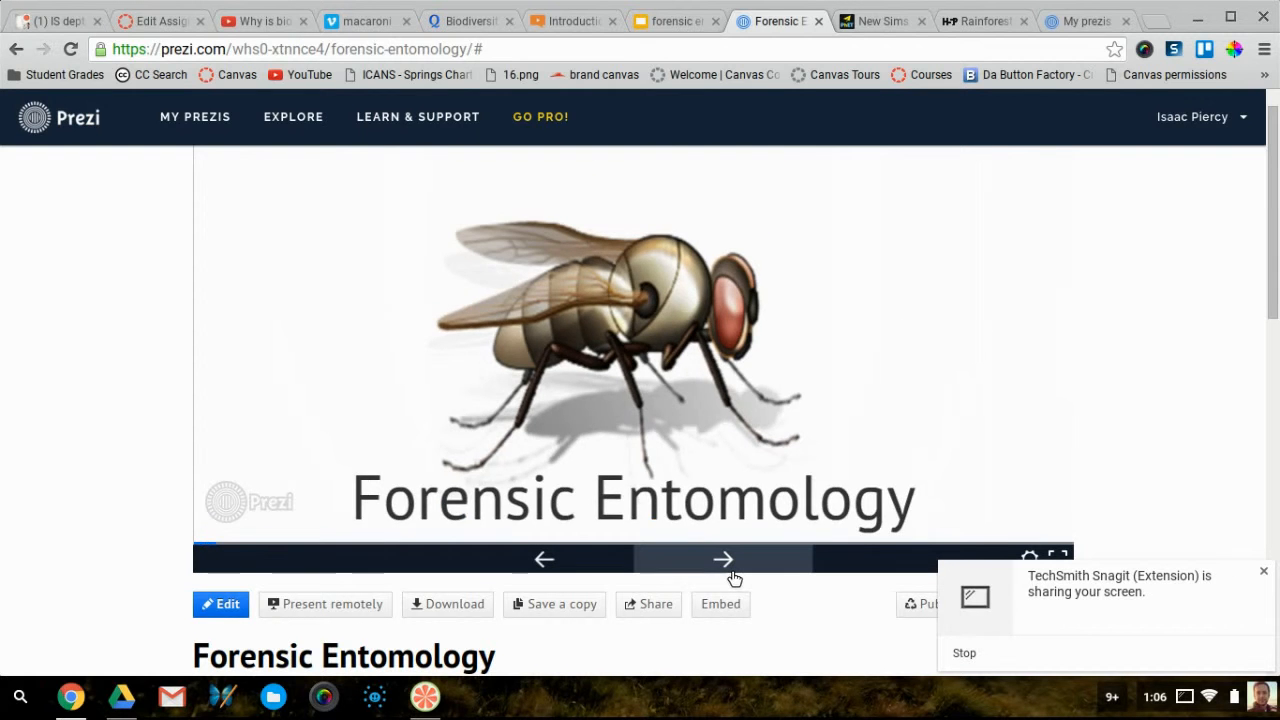
click(735, 578)
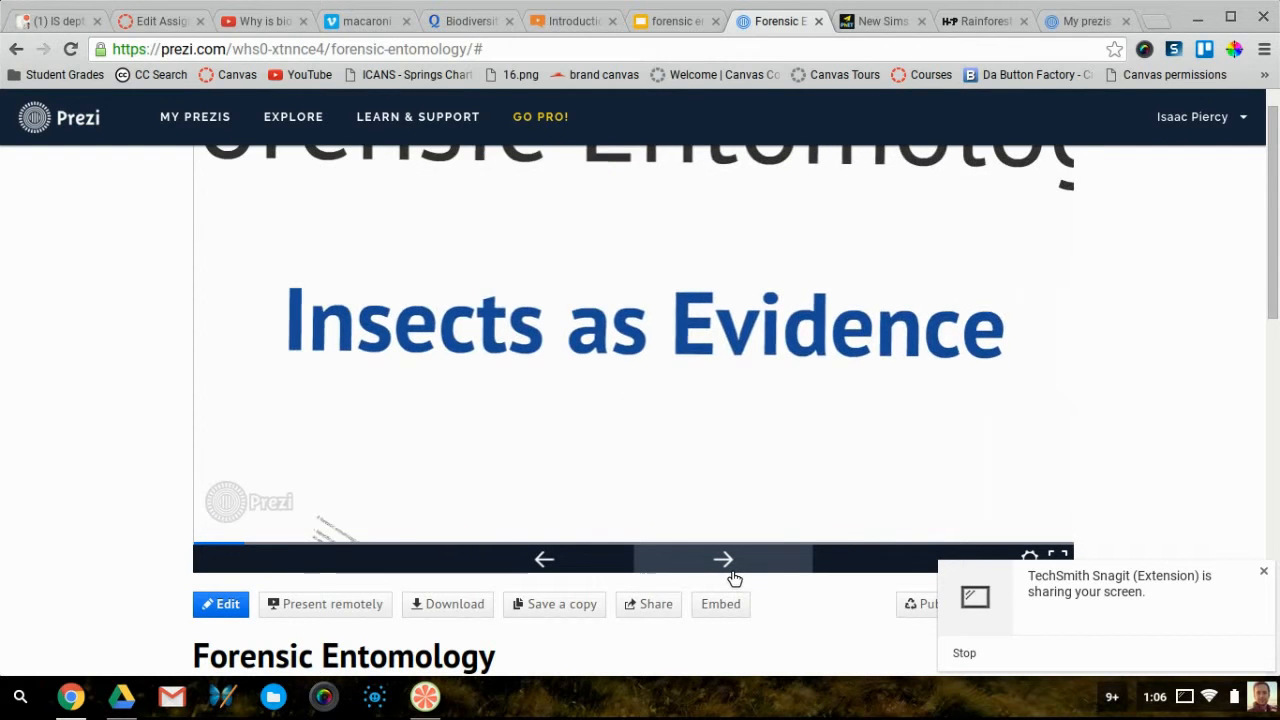
click(735, 578)
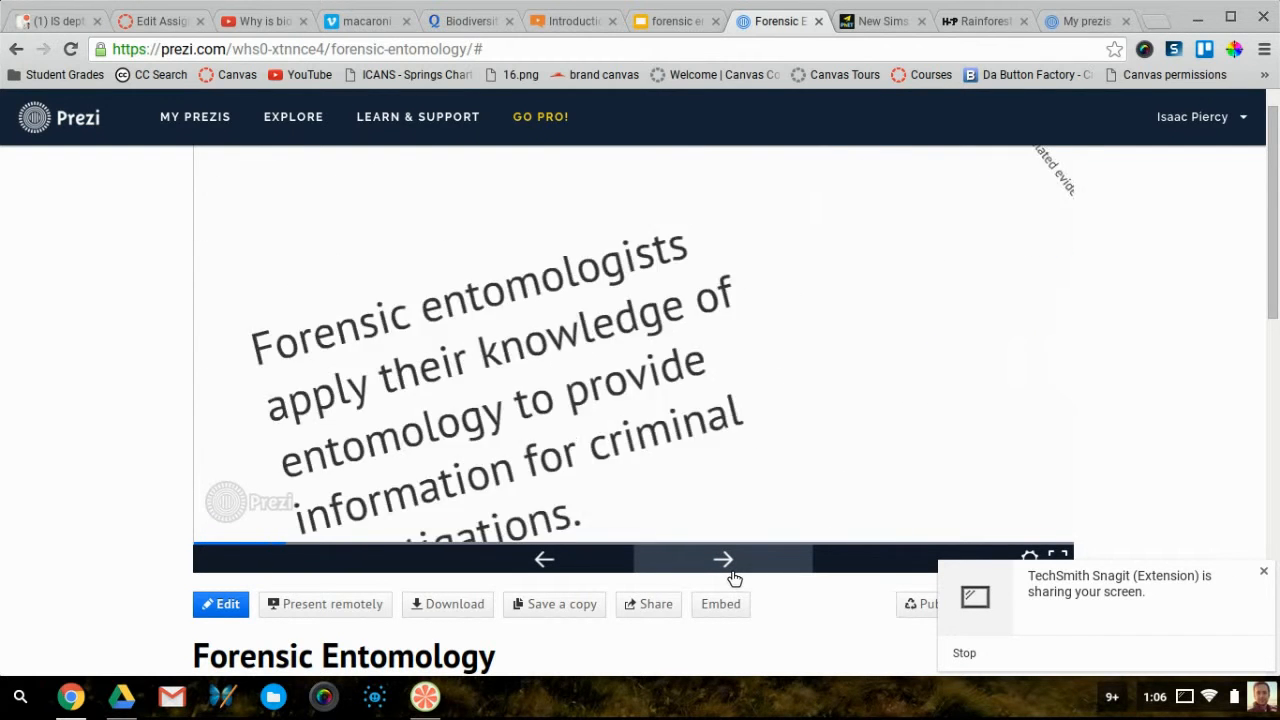
click(735, 578)
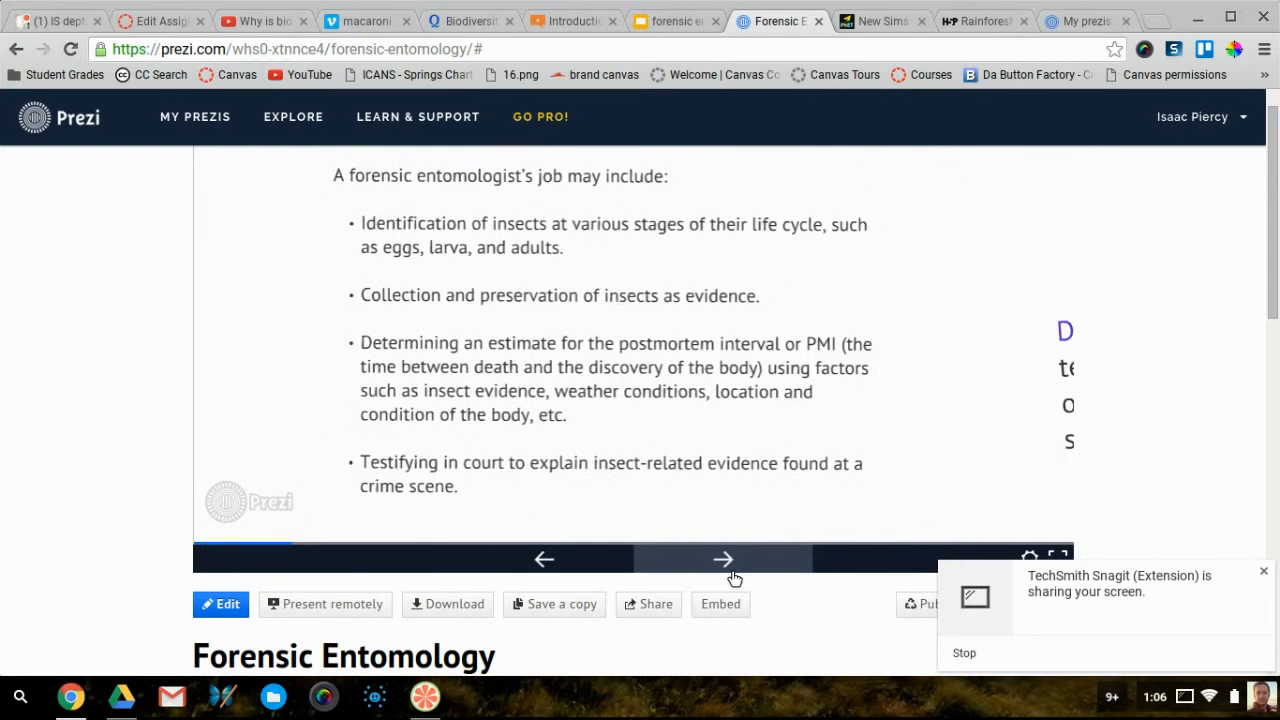
click(735, 578)
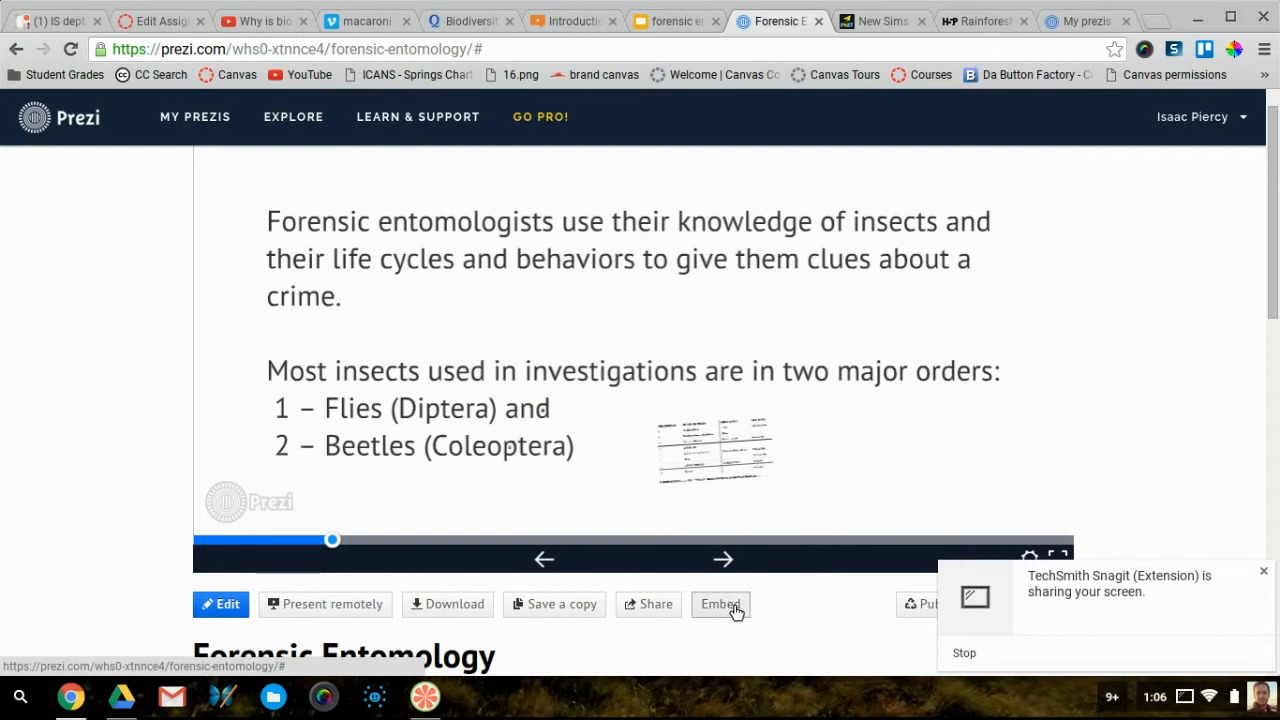
Copy the prezi's 550x400 embed code and return to the Canvas assignment editor
click(733, 607)
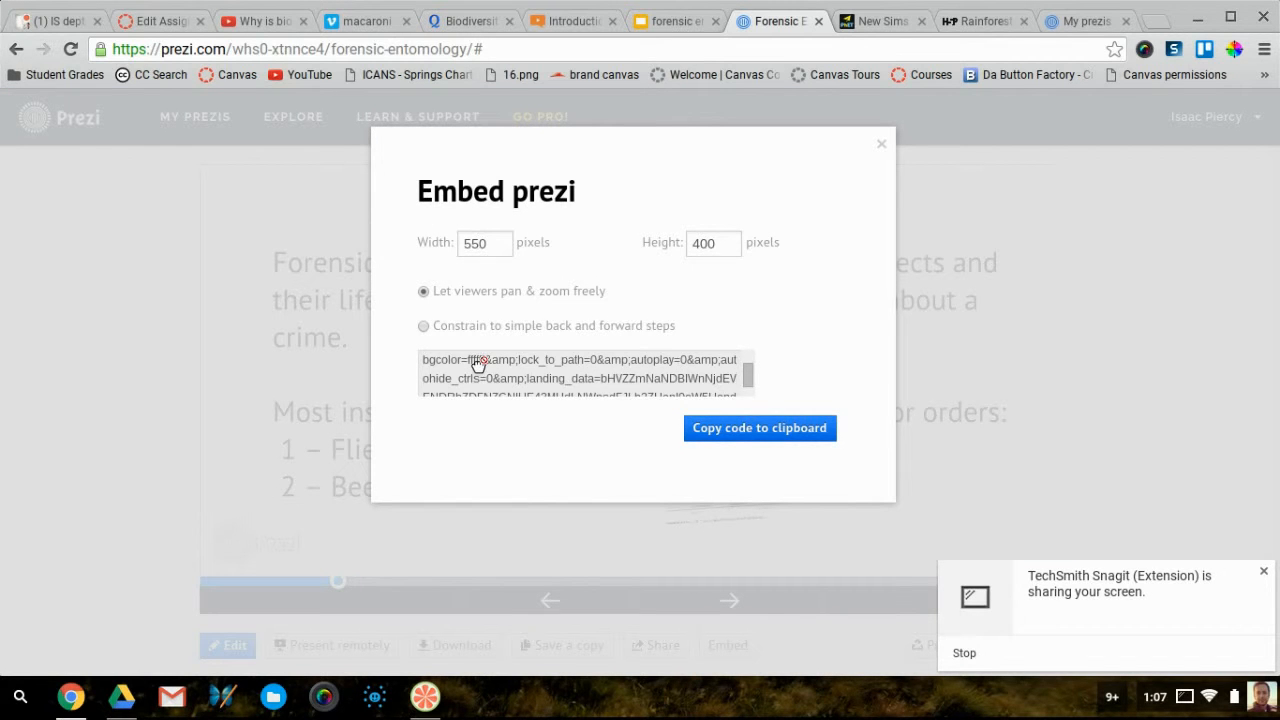
scroll(508, 380, down, 1)
scroll(495, 376, up, 5)
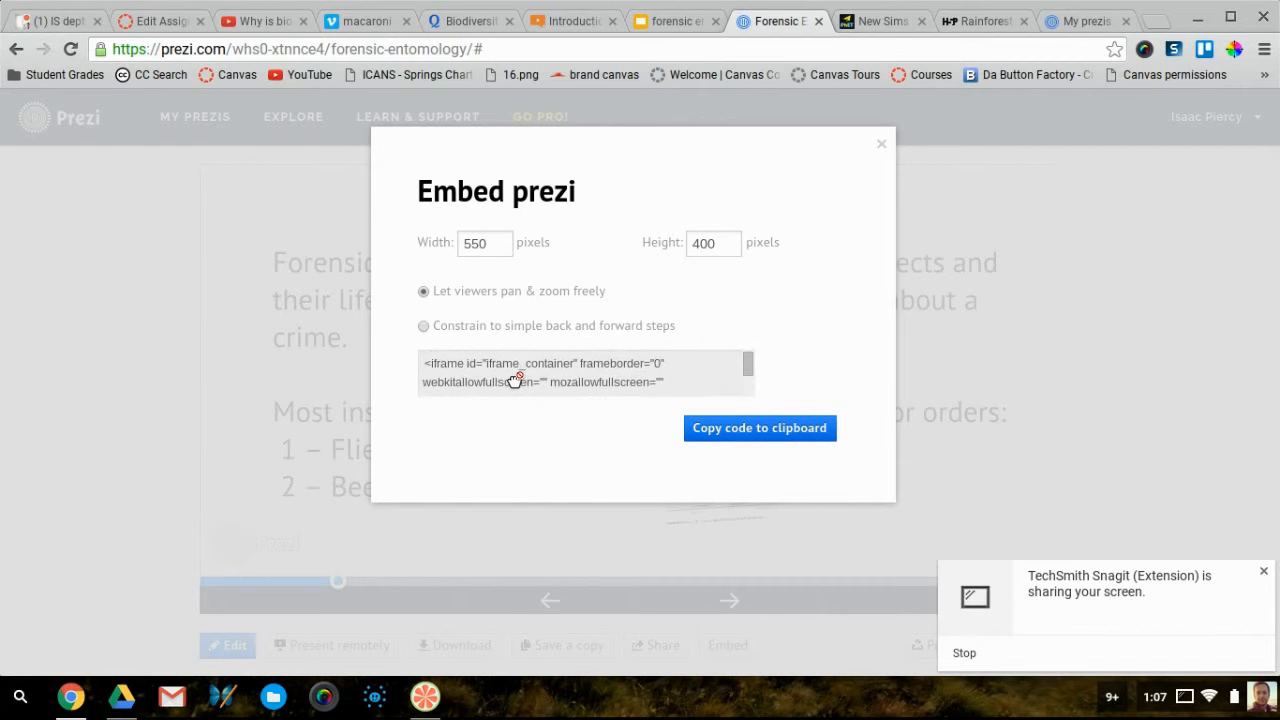
click(743, 436)
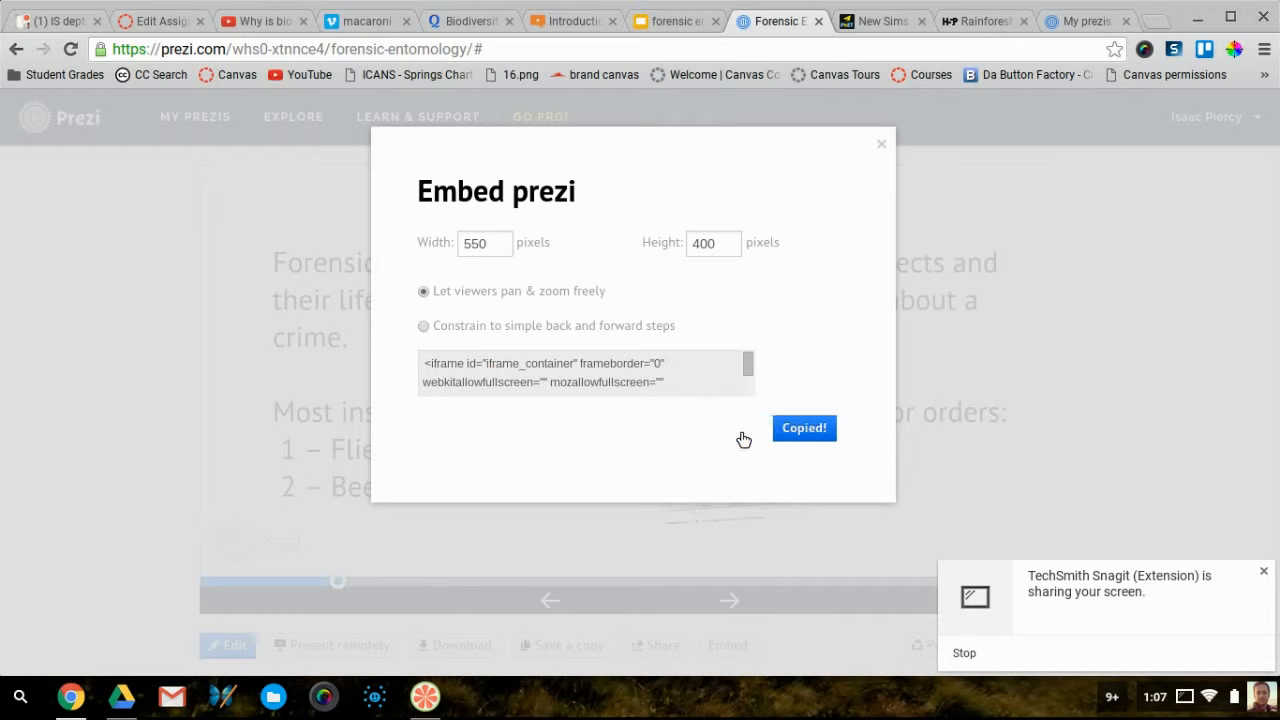
click(172, 28)
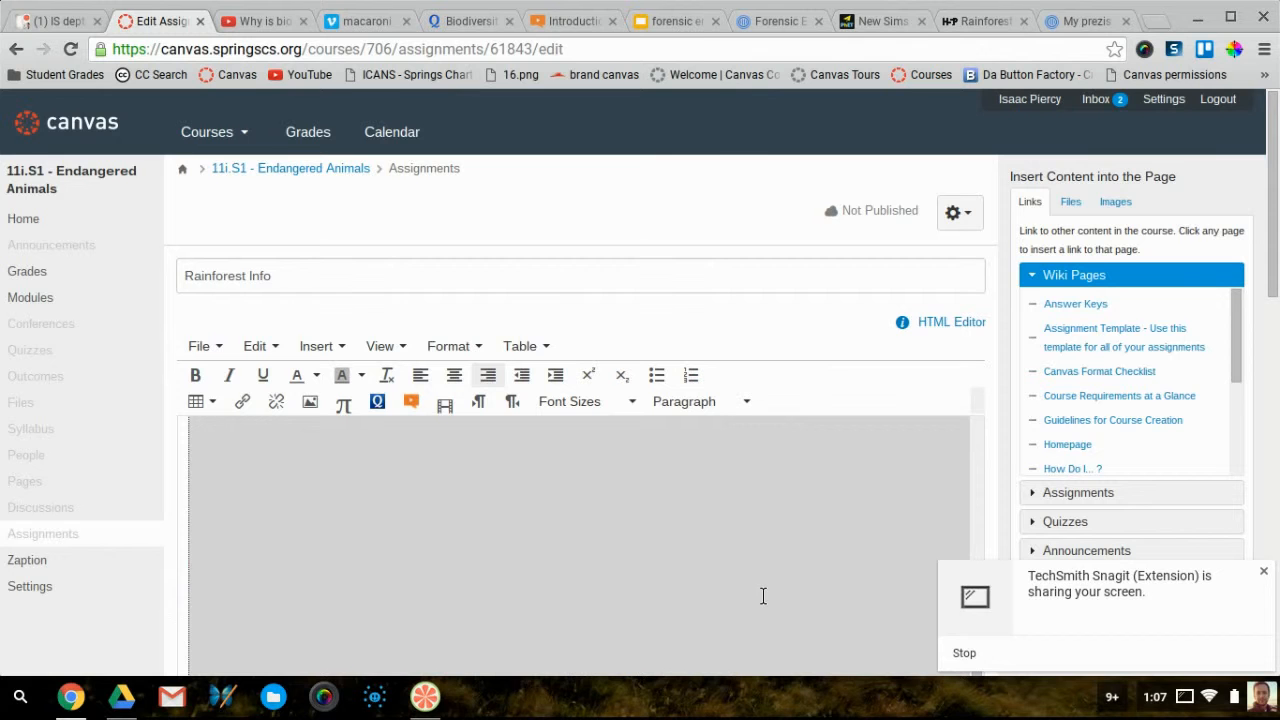
Paste the prezi embed code under '2. Complete the interactive:' using Insert/edit video's Embed tab, then save
click(729, 574)
key(BackSpace)
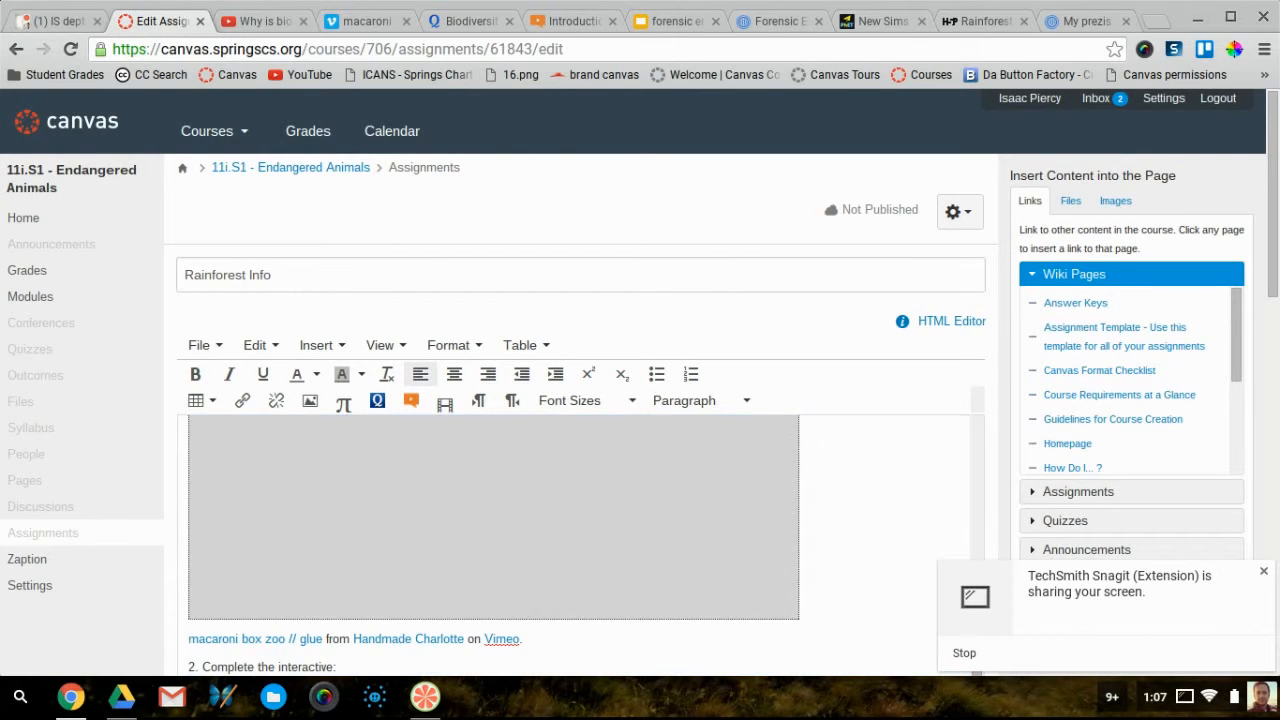
scroll(450, 545, down, 2)
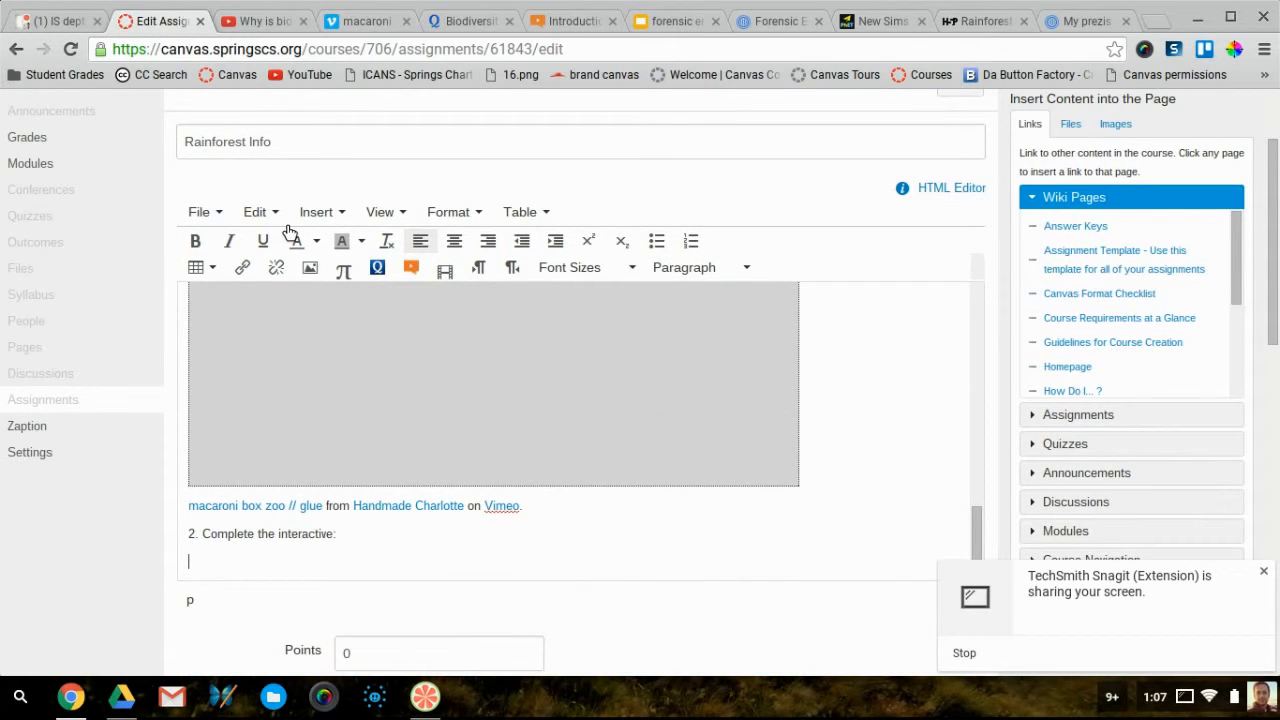
click(318, 212)
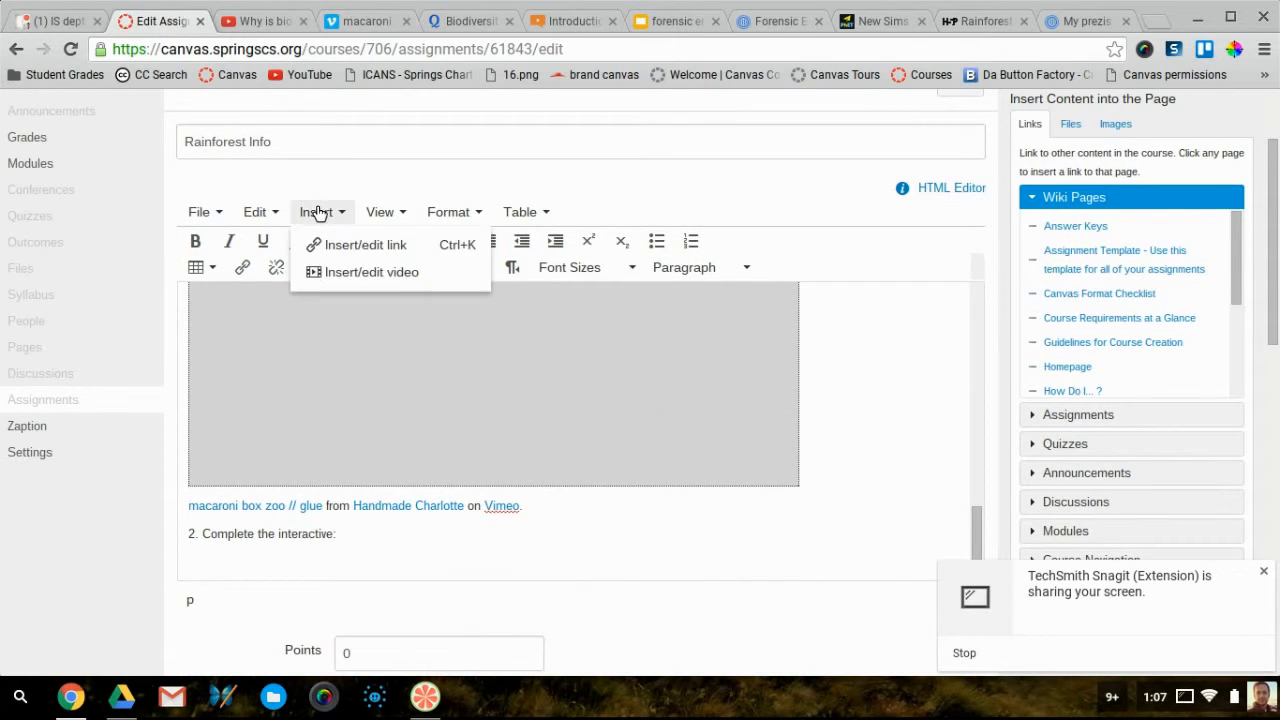
click(360, 272)
click(496, 406)
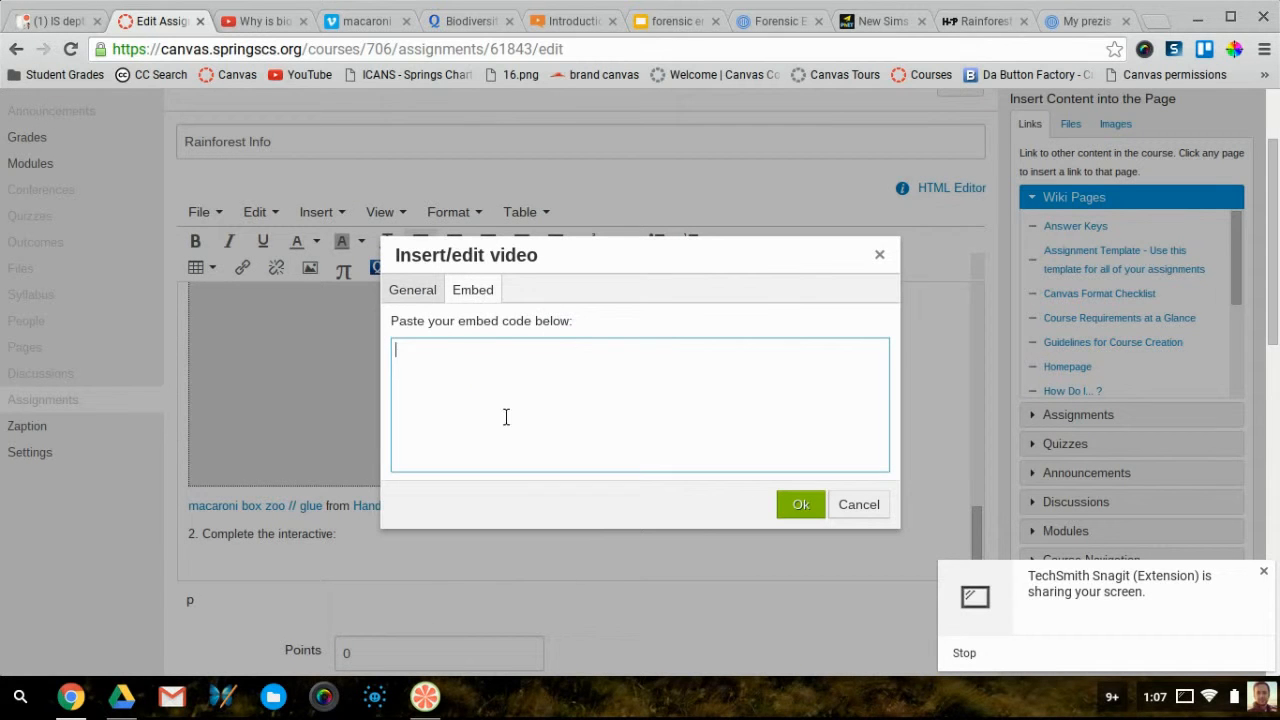
key(ctrl+v)
click(805, 502)
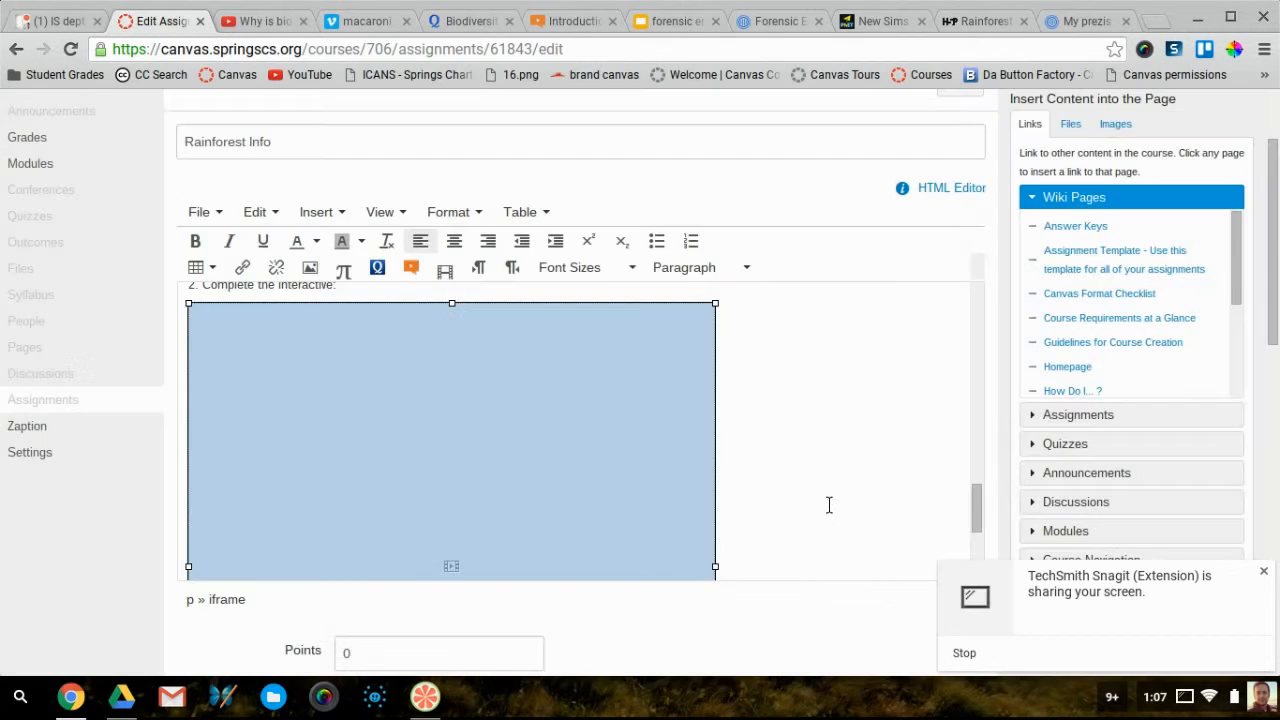
scroll(817, 492, down, 10)
click(944, 557)
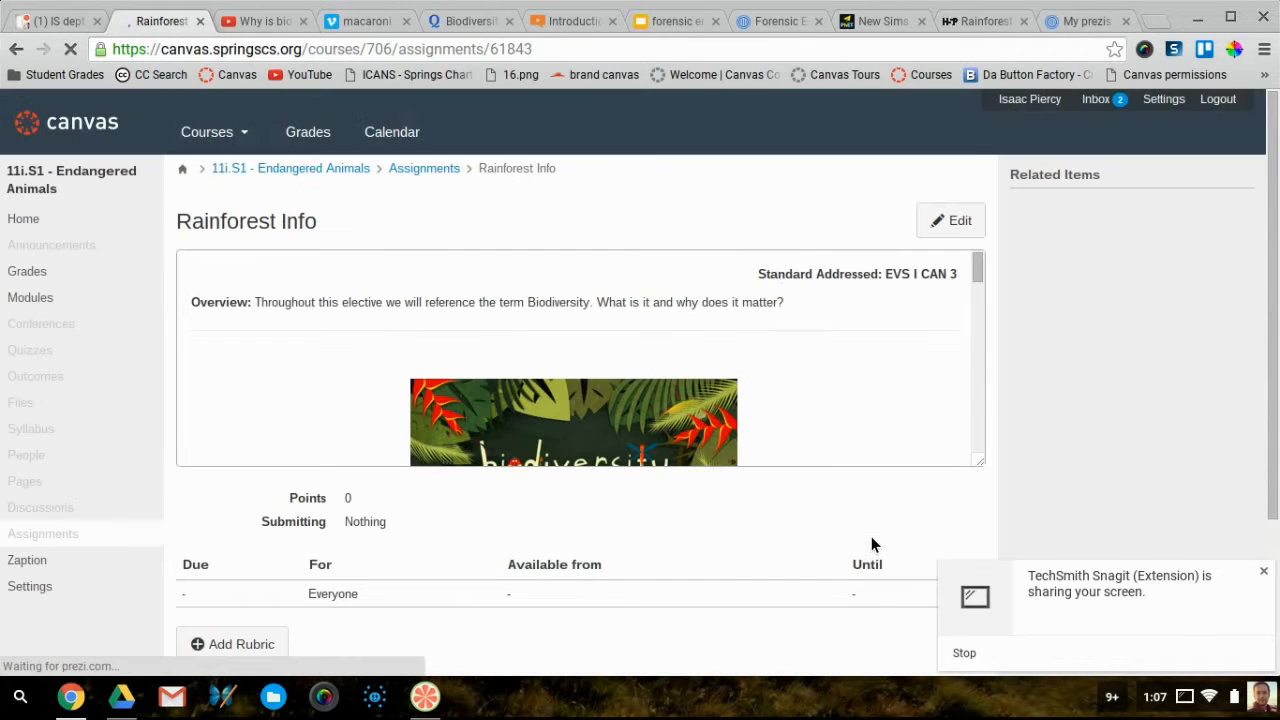
Check the prezi shows its 'Insects as Evidence' title in the saved assignment, then reopen it for editing
scroll(873, 333, down, 3)
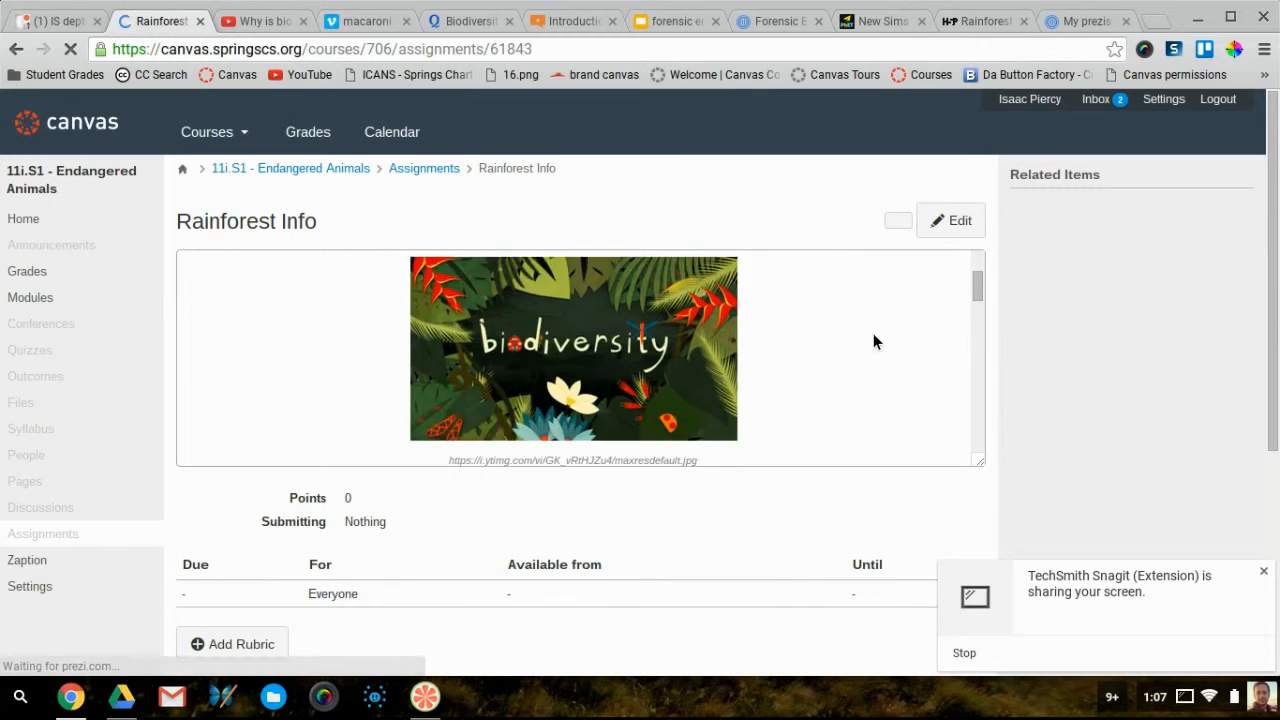
scroll(873, 341, down, 5)
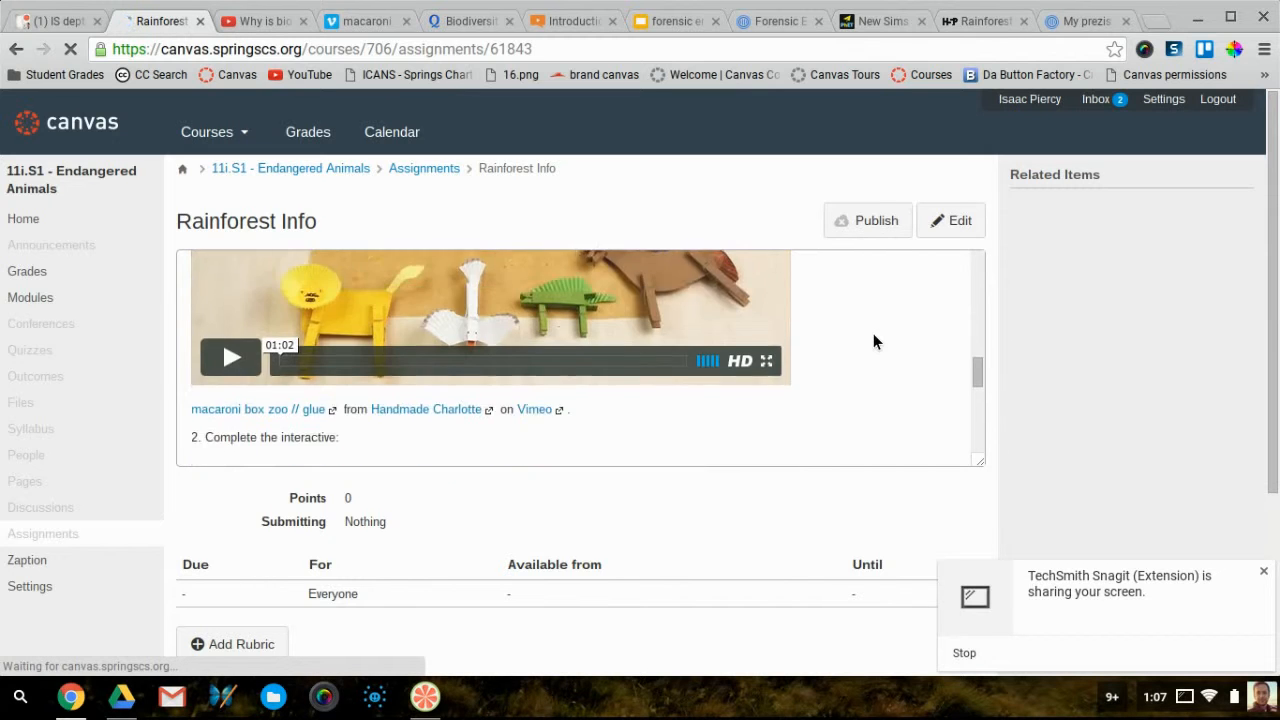
scroll(873, 333, down, 4)
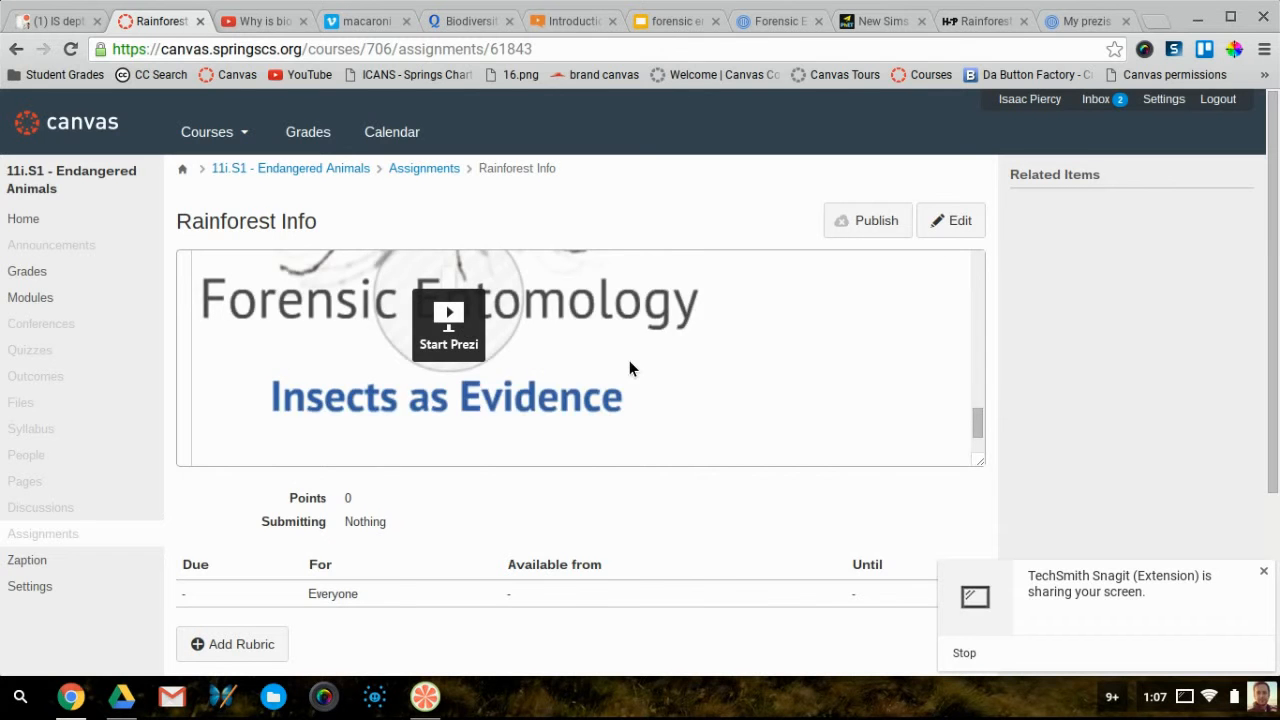
scroll(630, 362, up, 1)
scroll(634, 371, up, 1)
scroll(440, 385, down, 2)
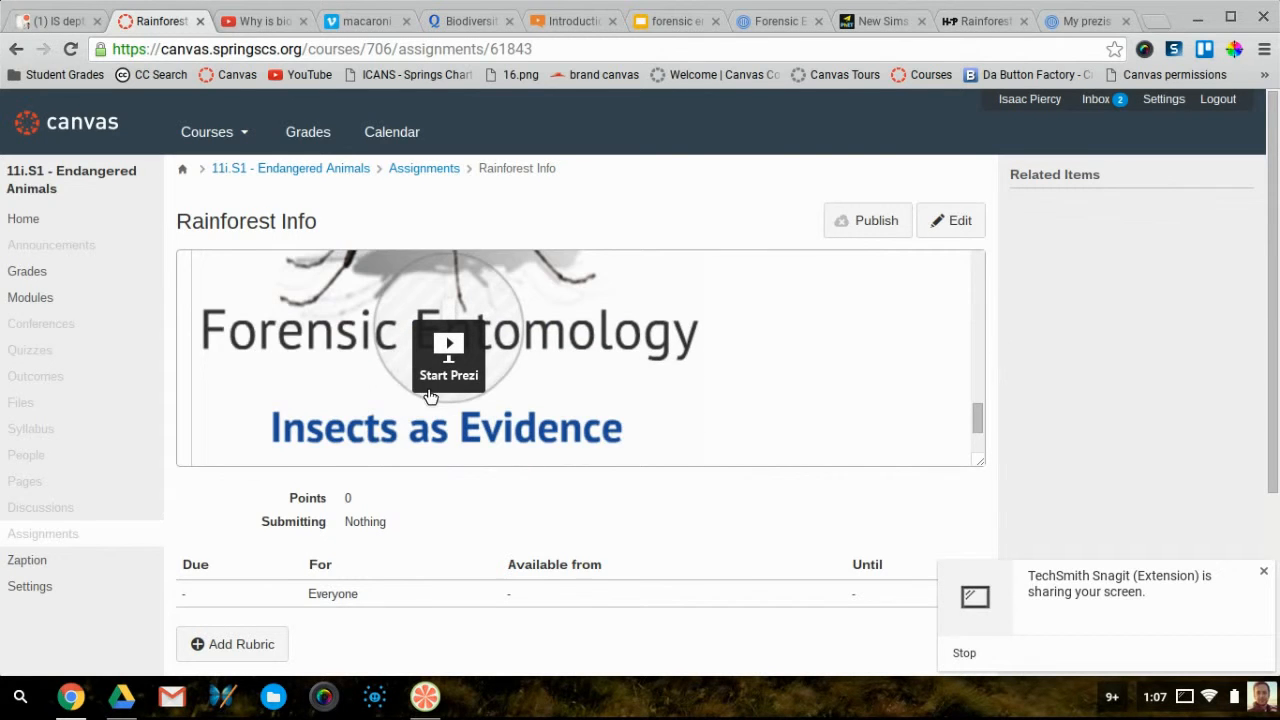
scroll(404, 380, up, 1)
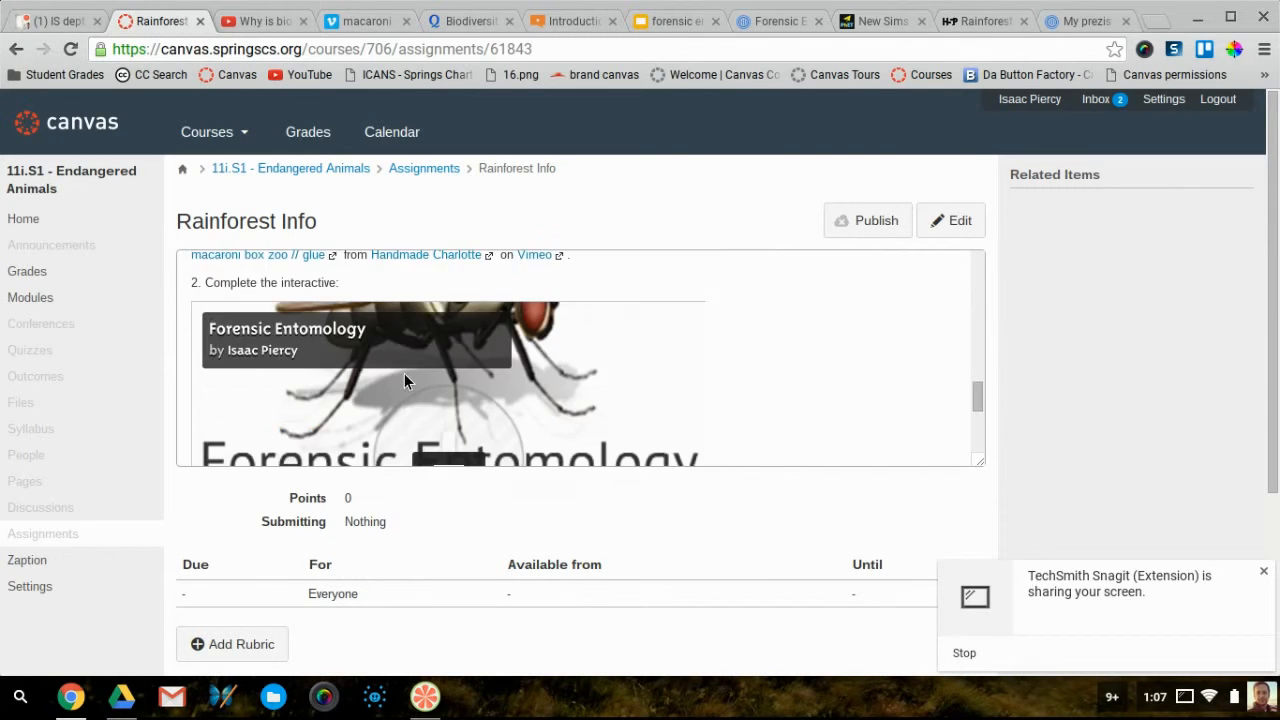
scroll(538, 377, down, 2)
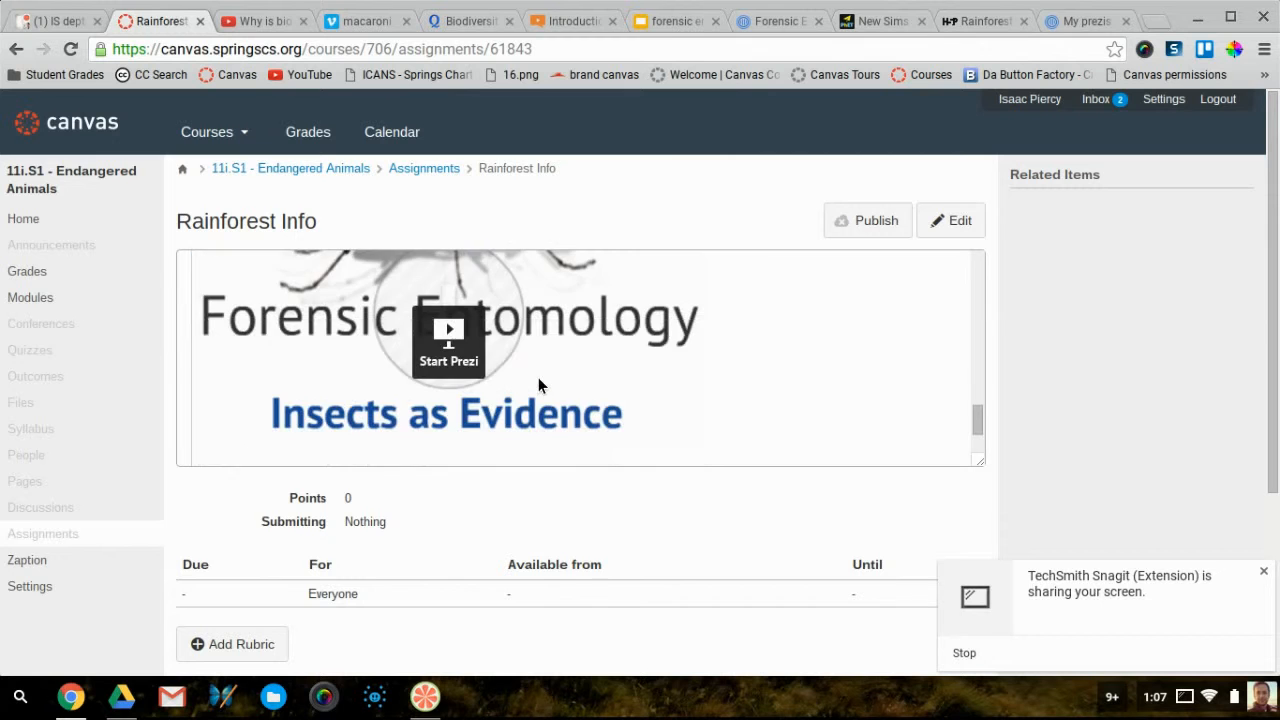
click(956, 225)
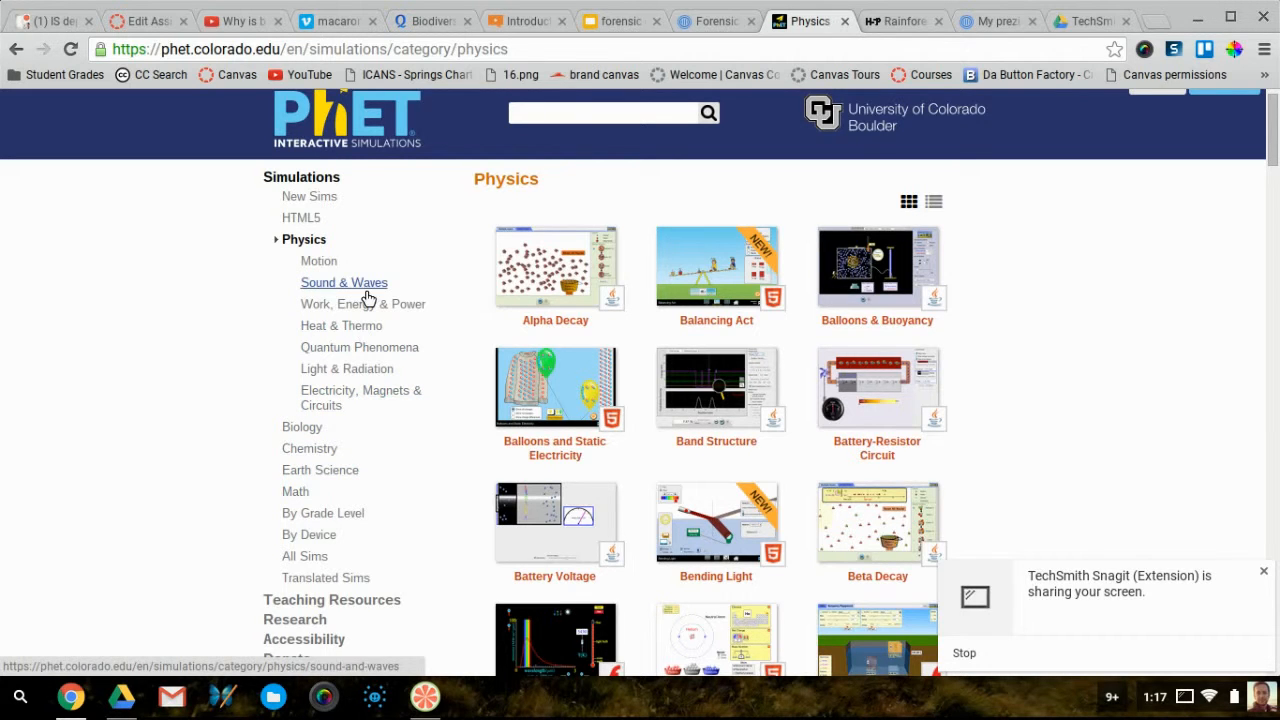
Browse PhET's list of newest simulations
click(286, 186)
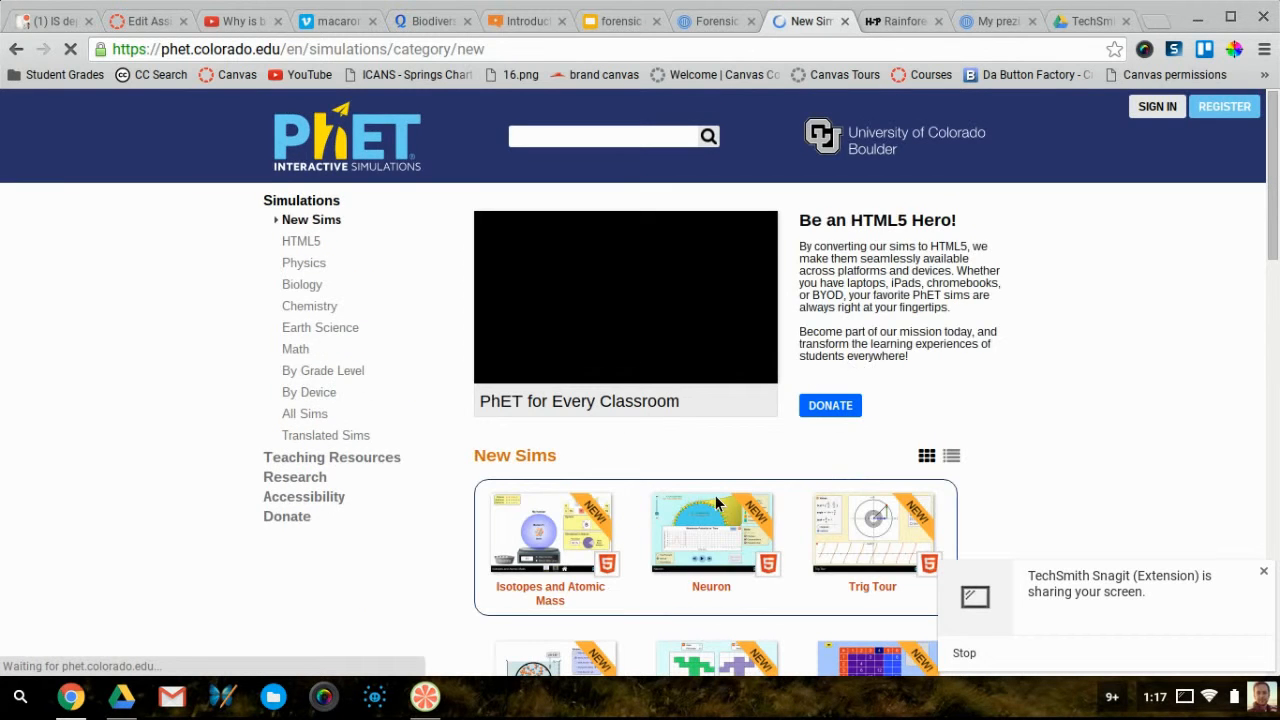
scroll(715, 495, down, 7)
scroll(715, 500, up, 5)
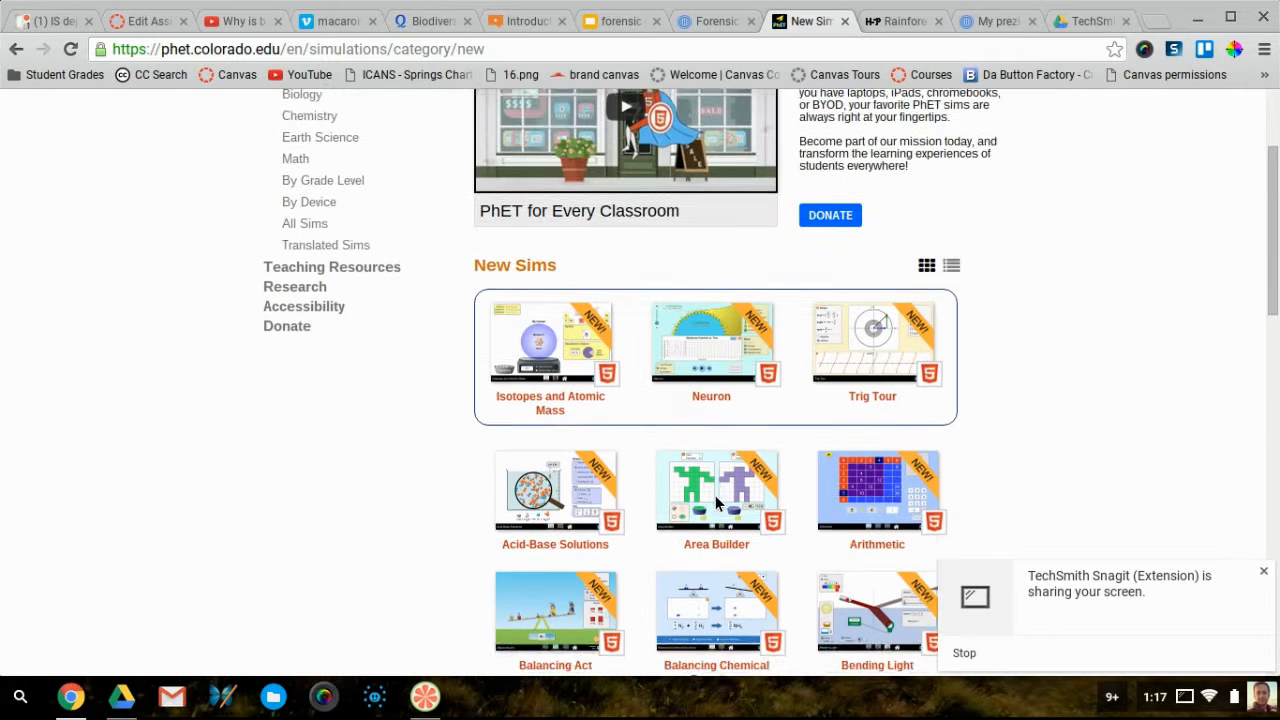
scroll(715, 503, down, 1)
scroll(715, 503, up, 1)
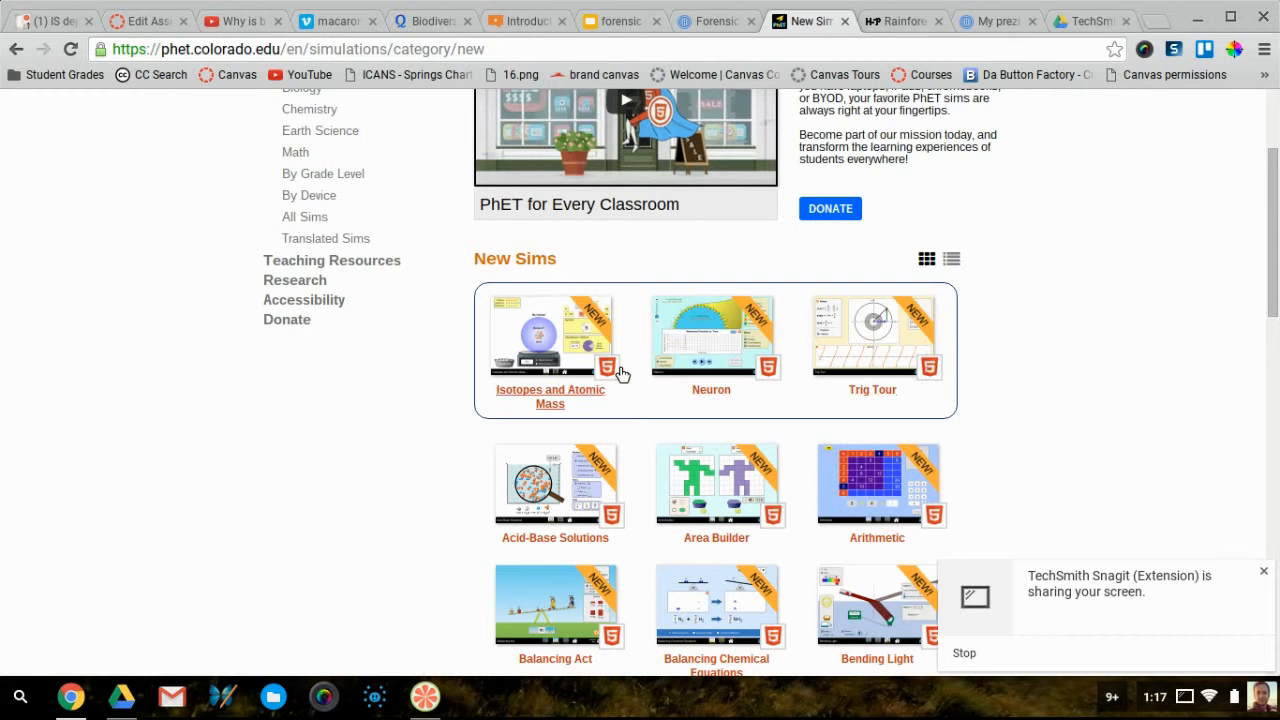
scroll(617, 375, down, 1)
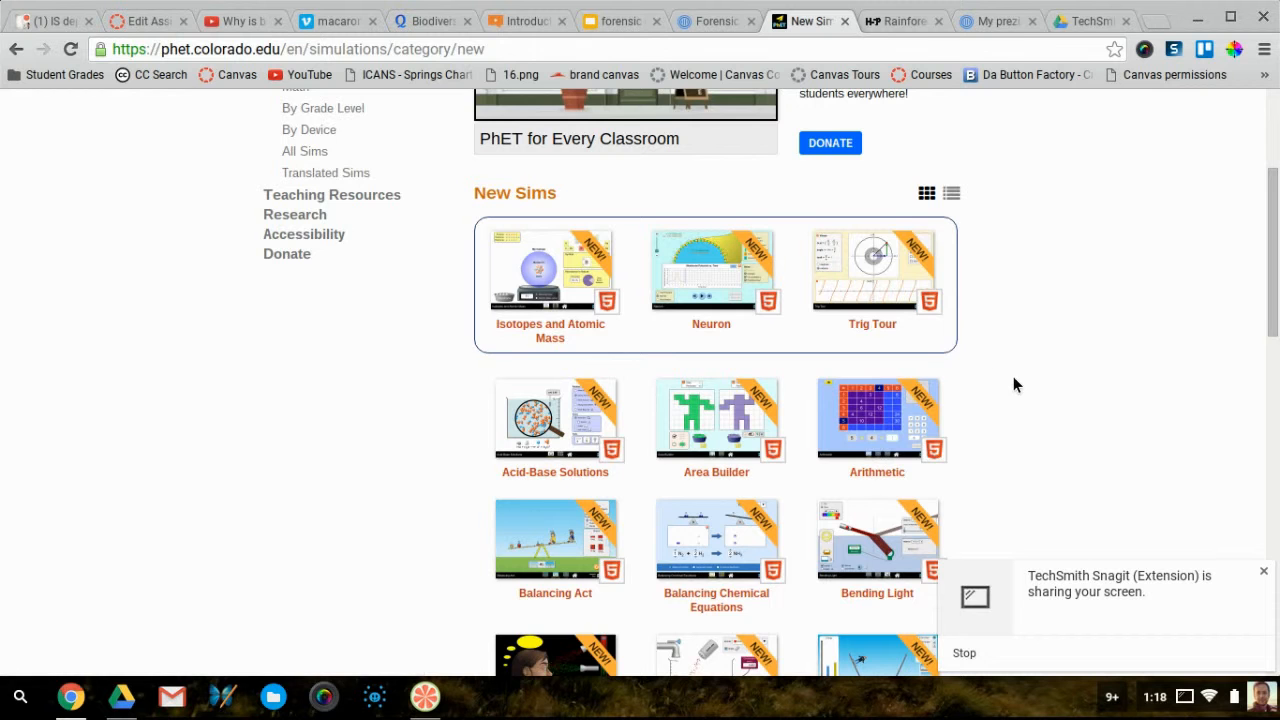
scroll(1013, 376, down, 4)
scroll(1013, 378, down, 2)
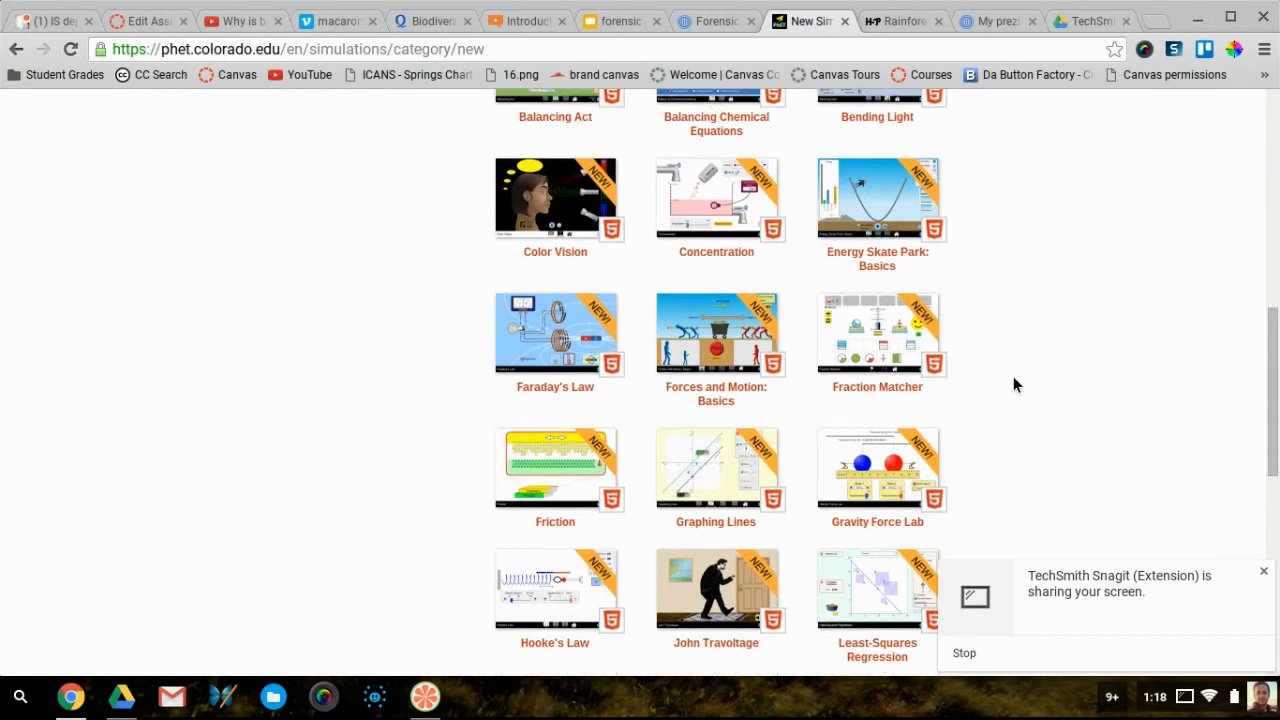
scroll(1013, 378, up, 8)
Open the Physics category and look over its sims, including Alpha Decay, Balancing Act and Bending Light
click(299, 264)
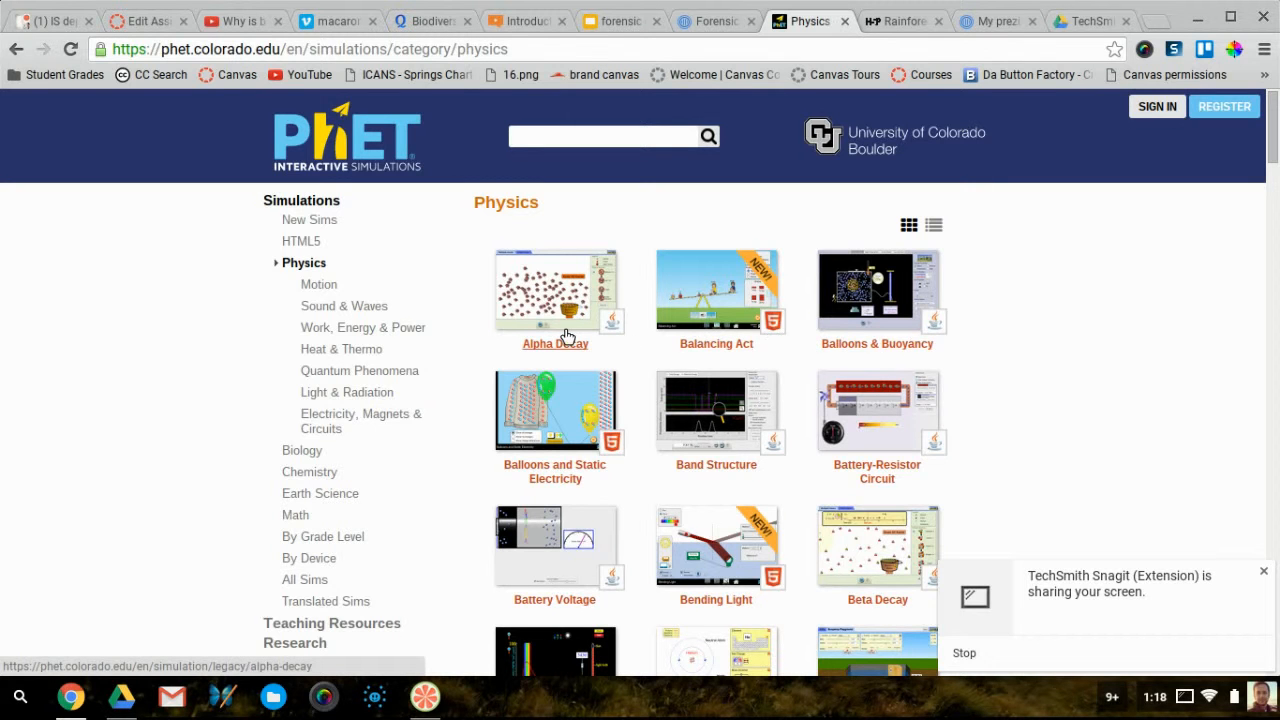
scroll(565, 335, down, 1)
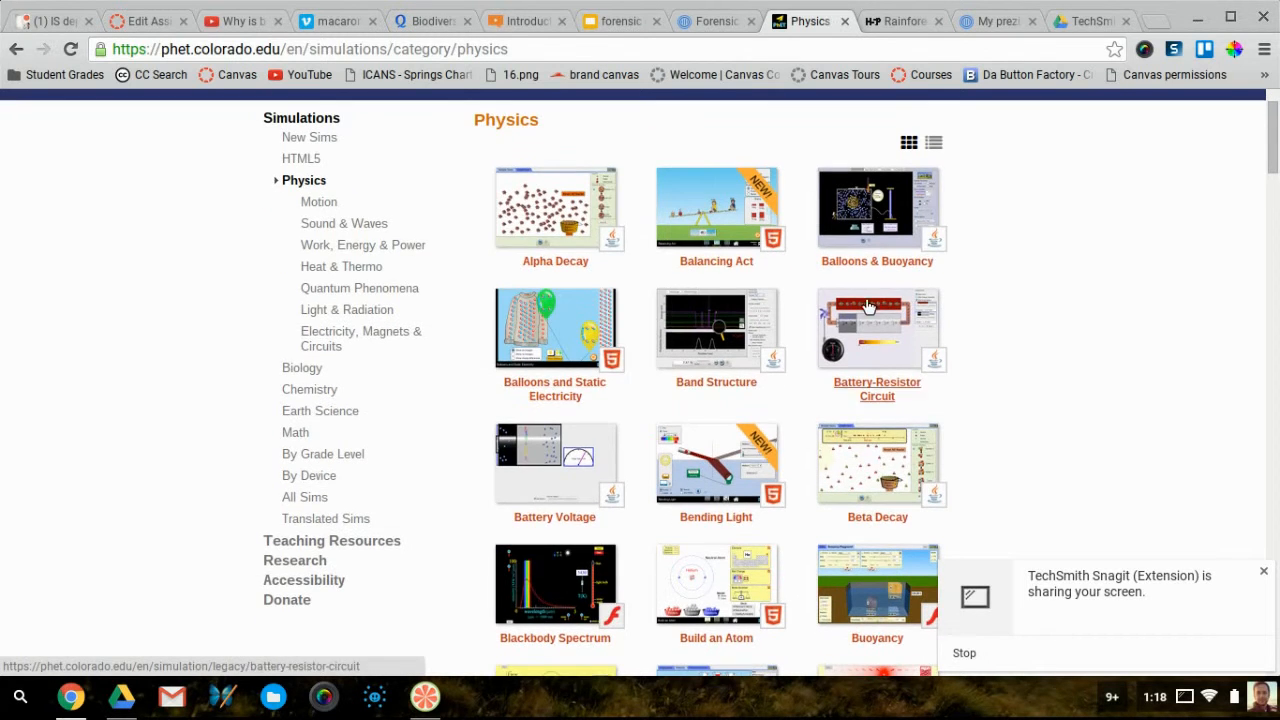
scroll(654, 281, down, 2)
scroll(653, 283, up, 2)
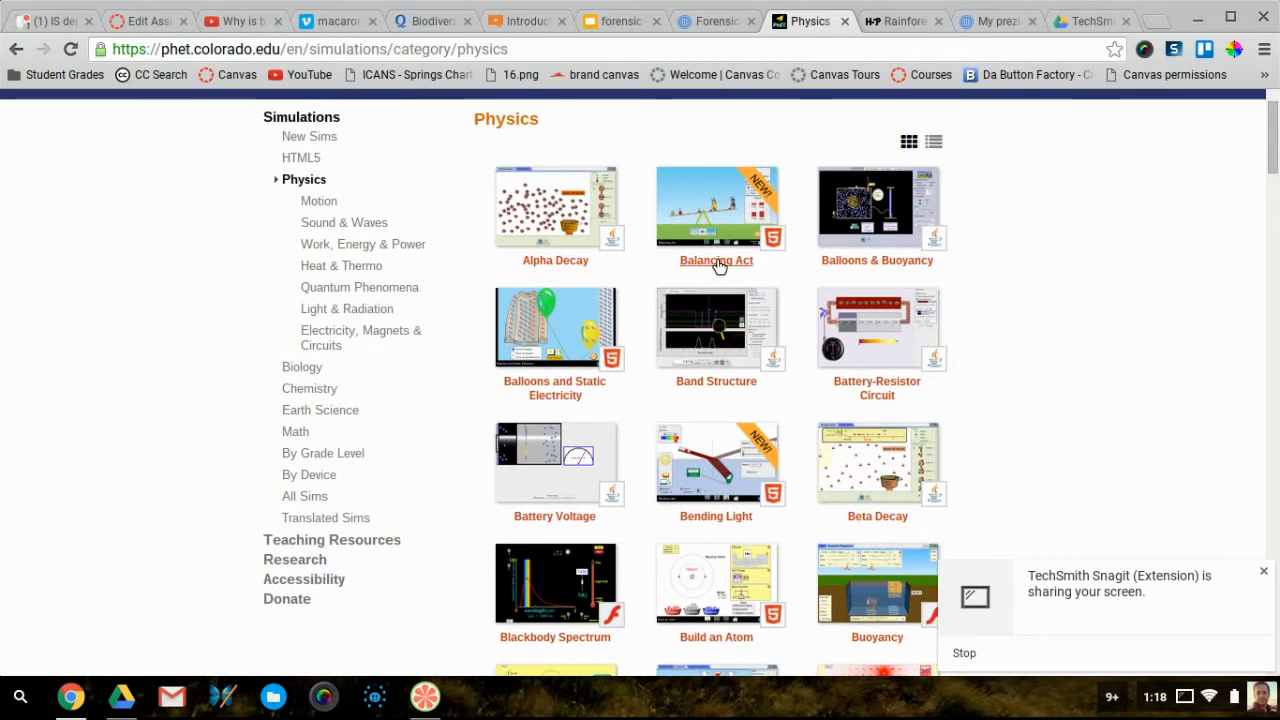
Open Balancing Act and try its Intro and Balance Lab screens before returning to its page
click(709, 260)
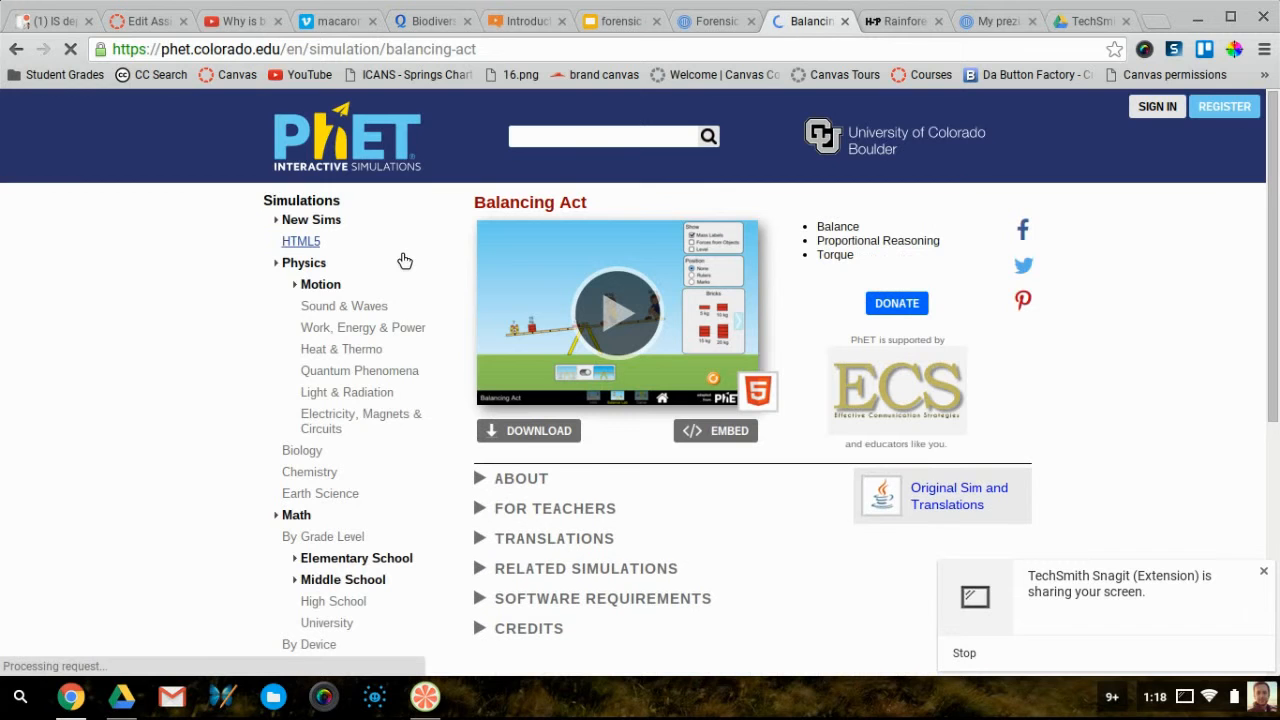
click(627, 315)
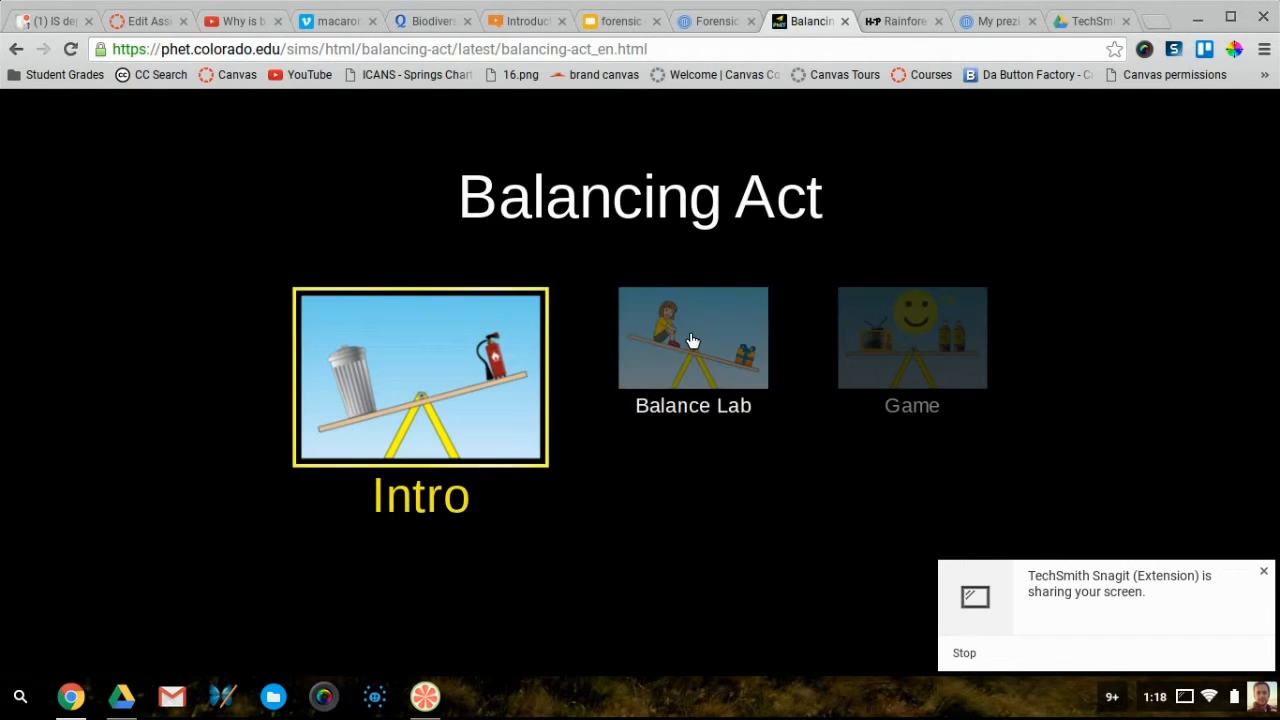
click(655, 345)
click(366, 340)
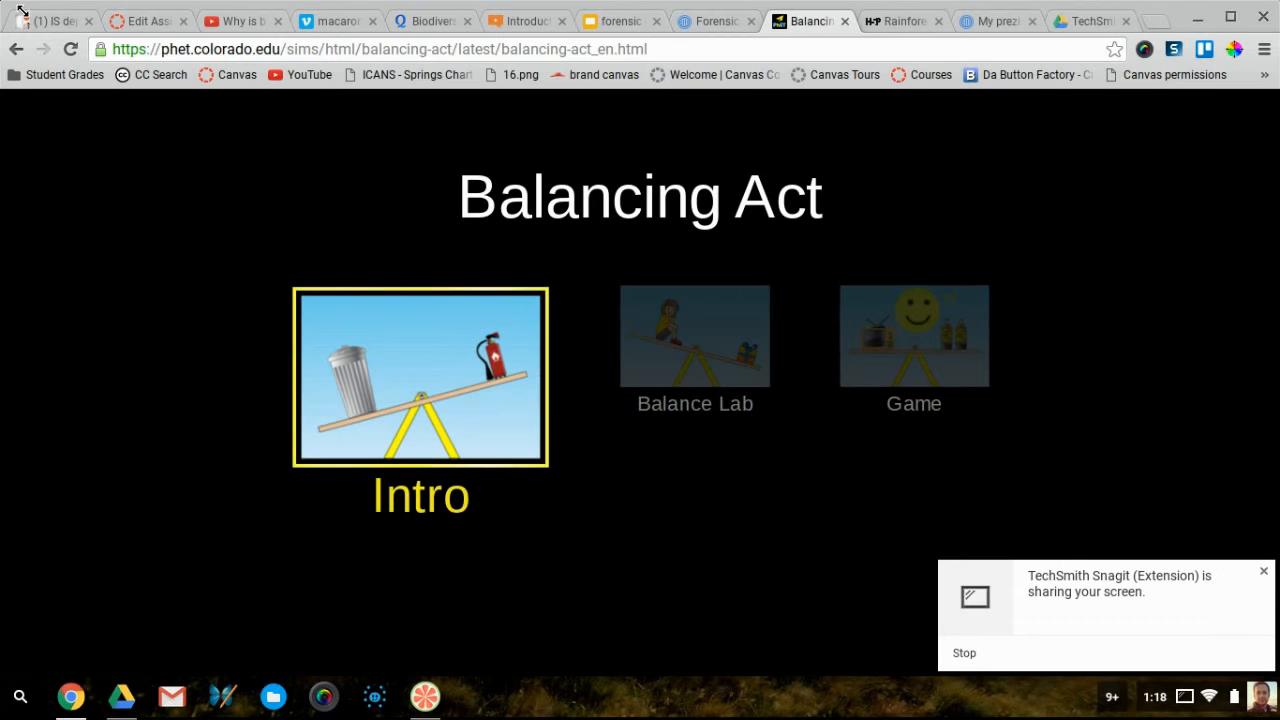
click(17, 50)
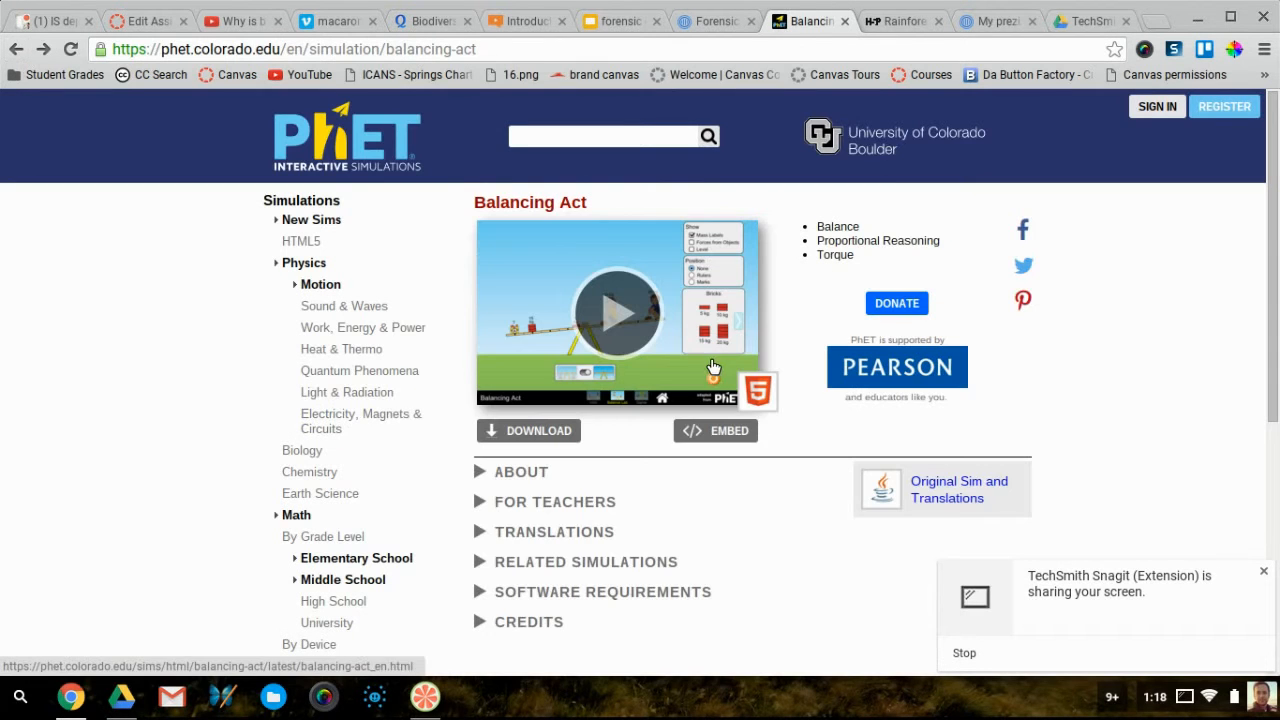
Copy the simulation's 800 by 600 iframe embed code
click(731, 430)
scroll(635, 508, down, 1)
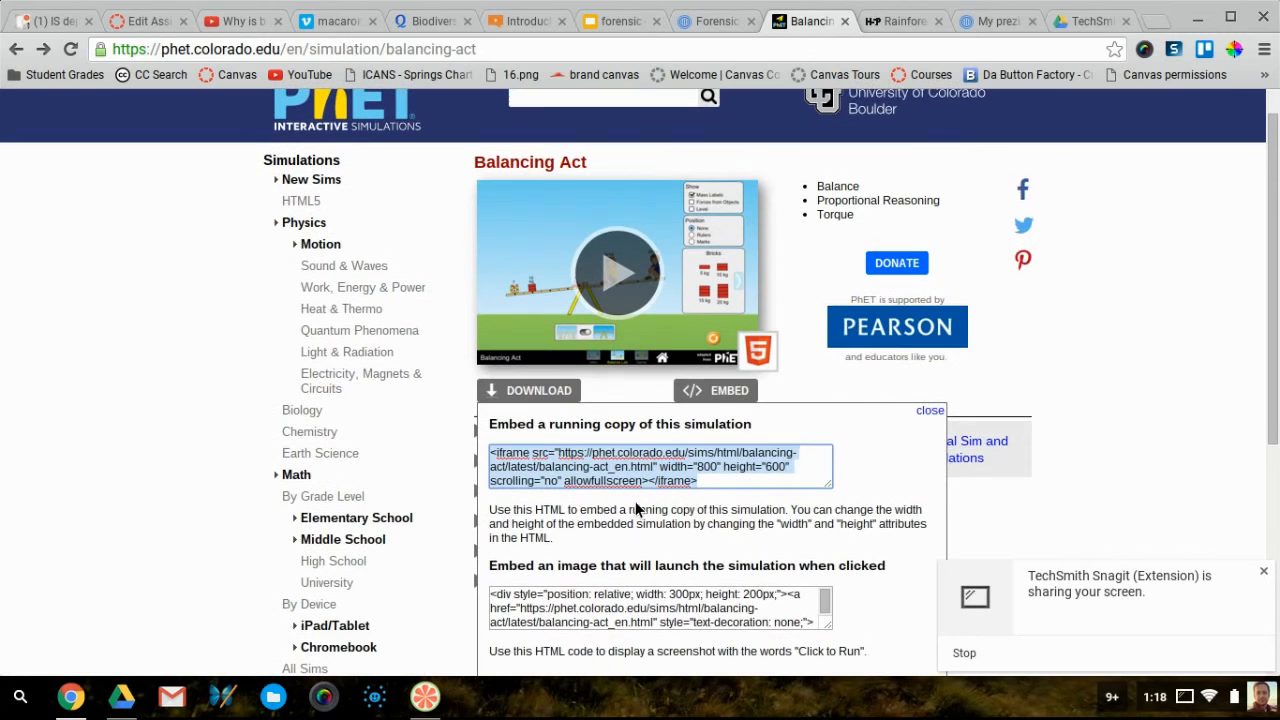
click(716, 487)
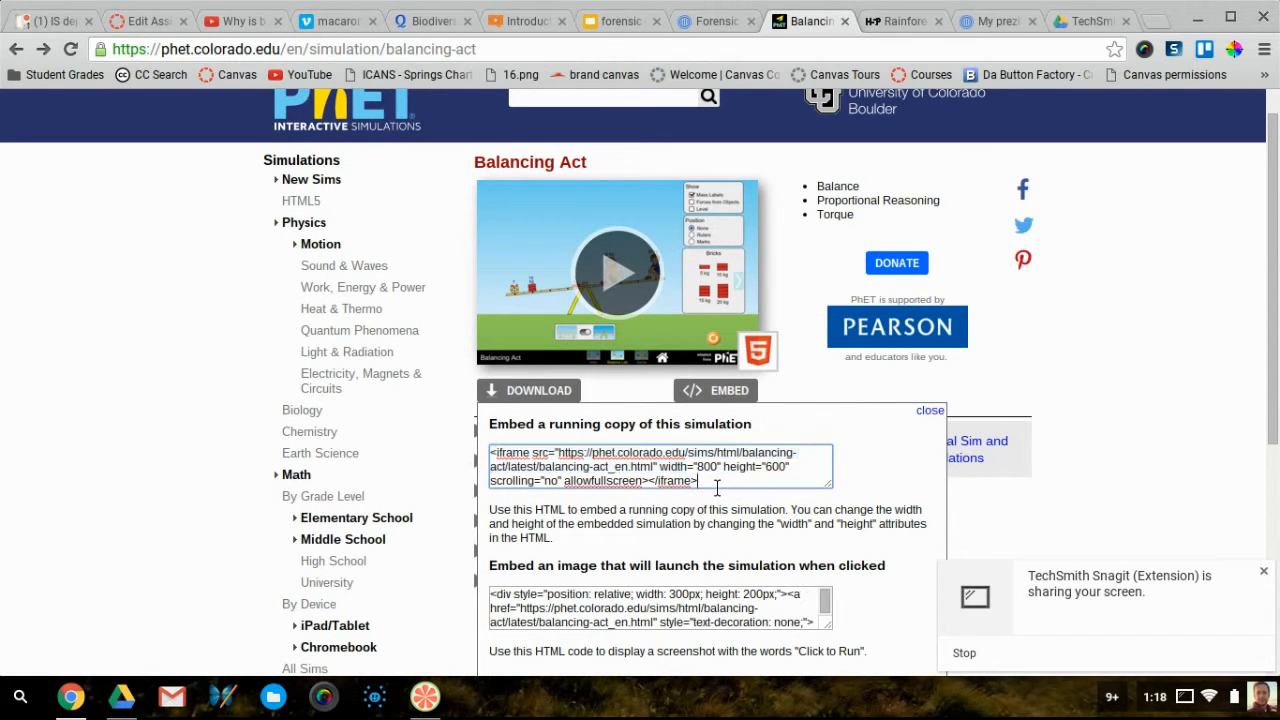
key(ctrl+a)
key(ctrl+c)
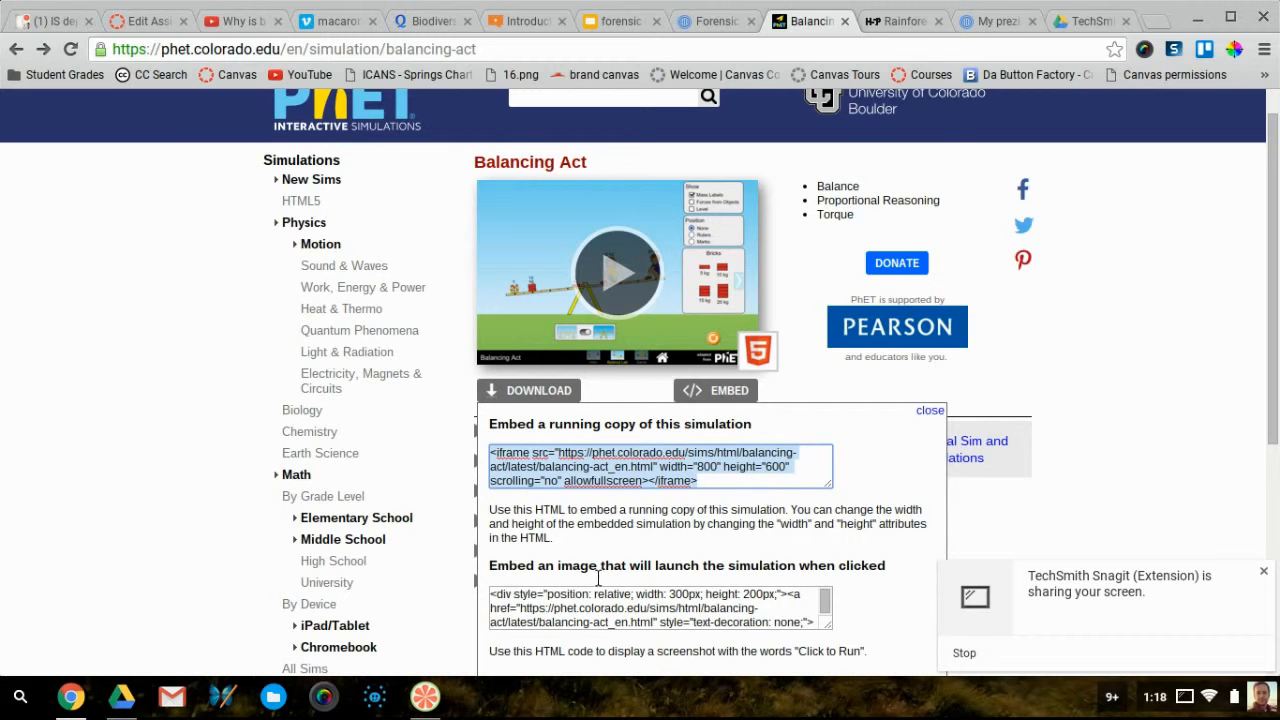
scroll(598, 578, down, 2)
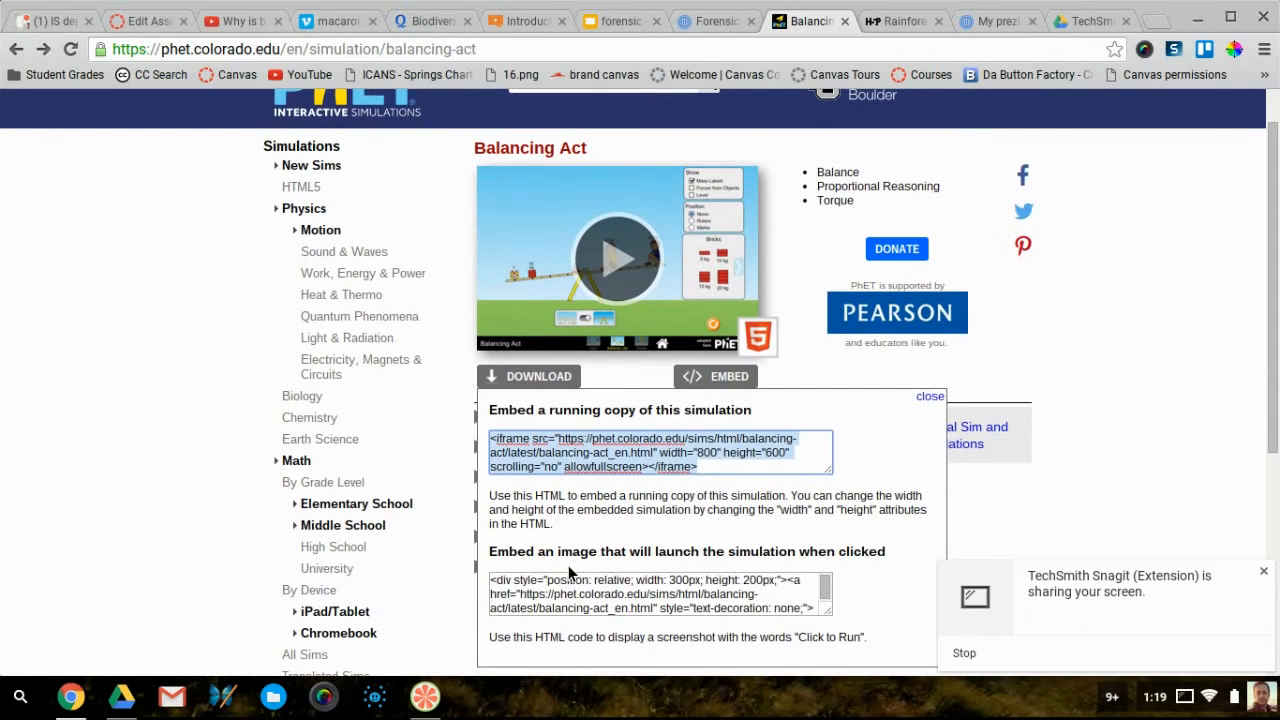
scroll(608, 545, down, 2)
scroll(630, 525, up, 3)
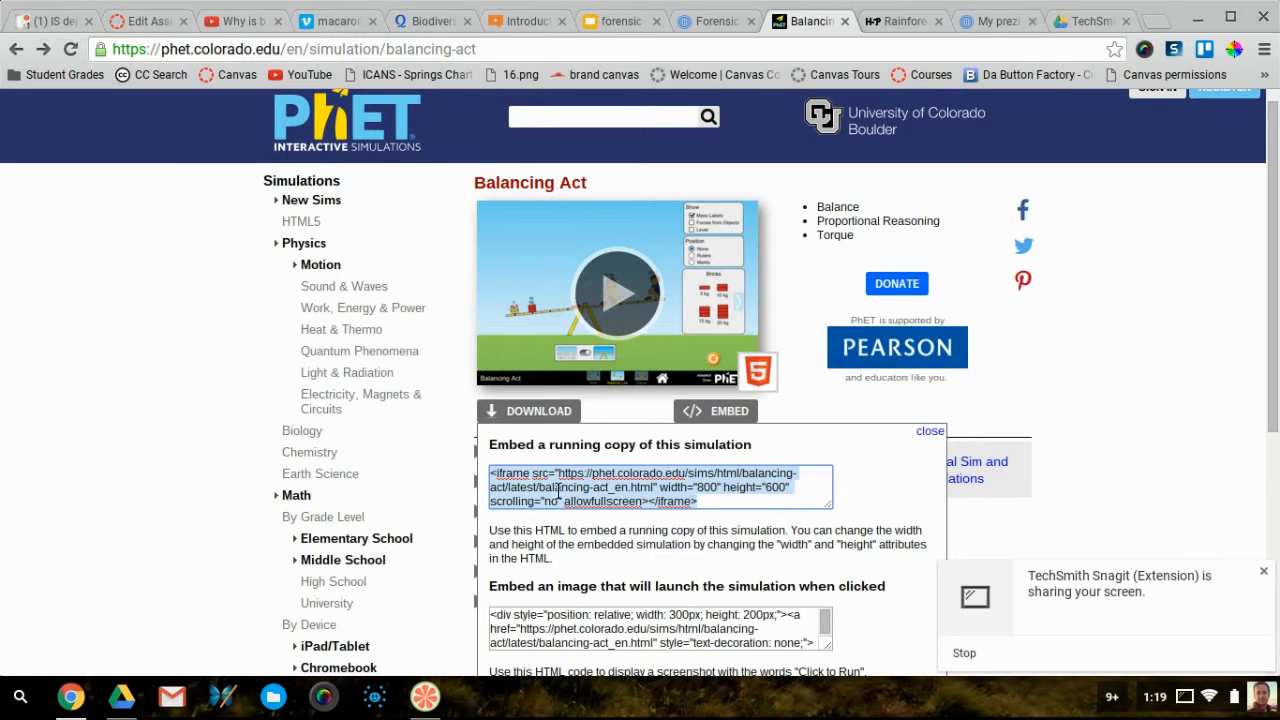
Delete the old prezi embed under step 2 in the Canvas assignment editor
click(152, 24)
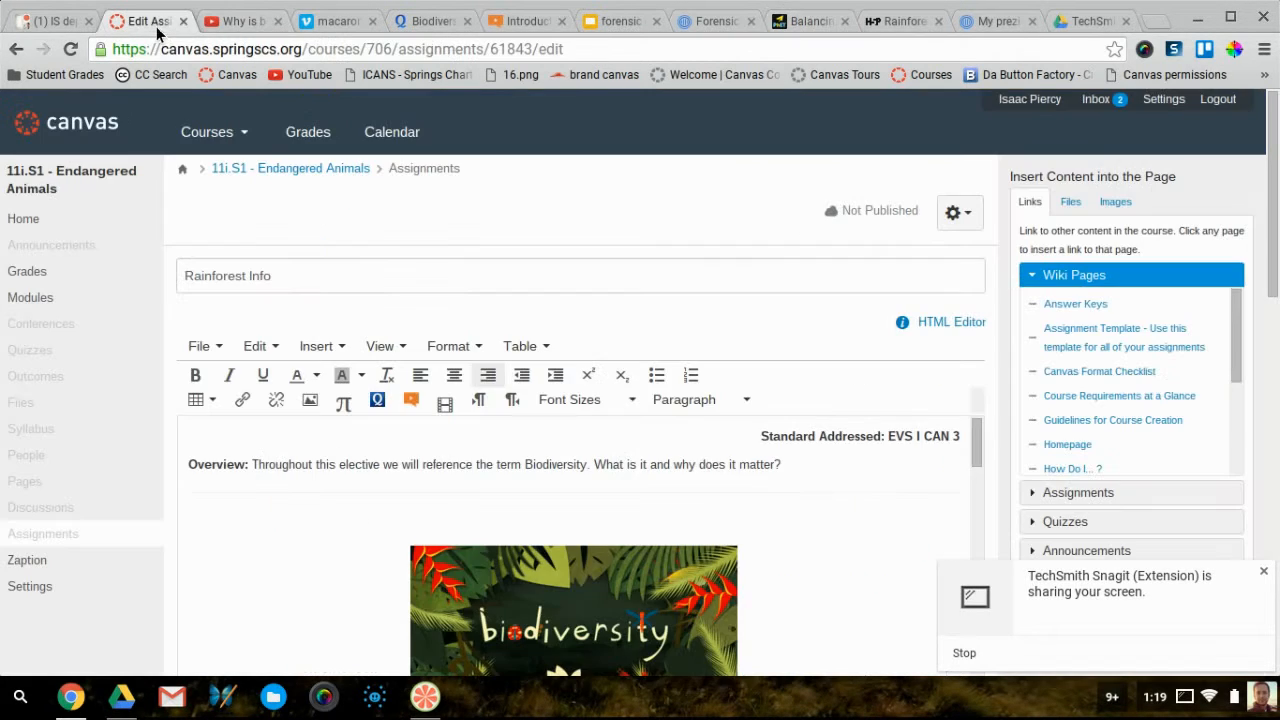
scroll(708, 470, down, 8)
click(626, 530)
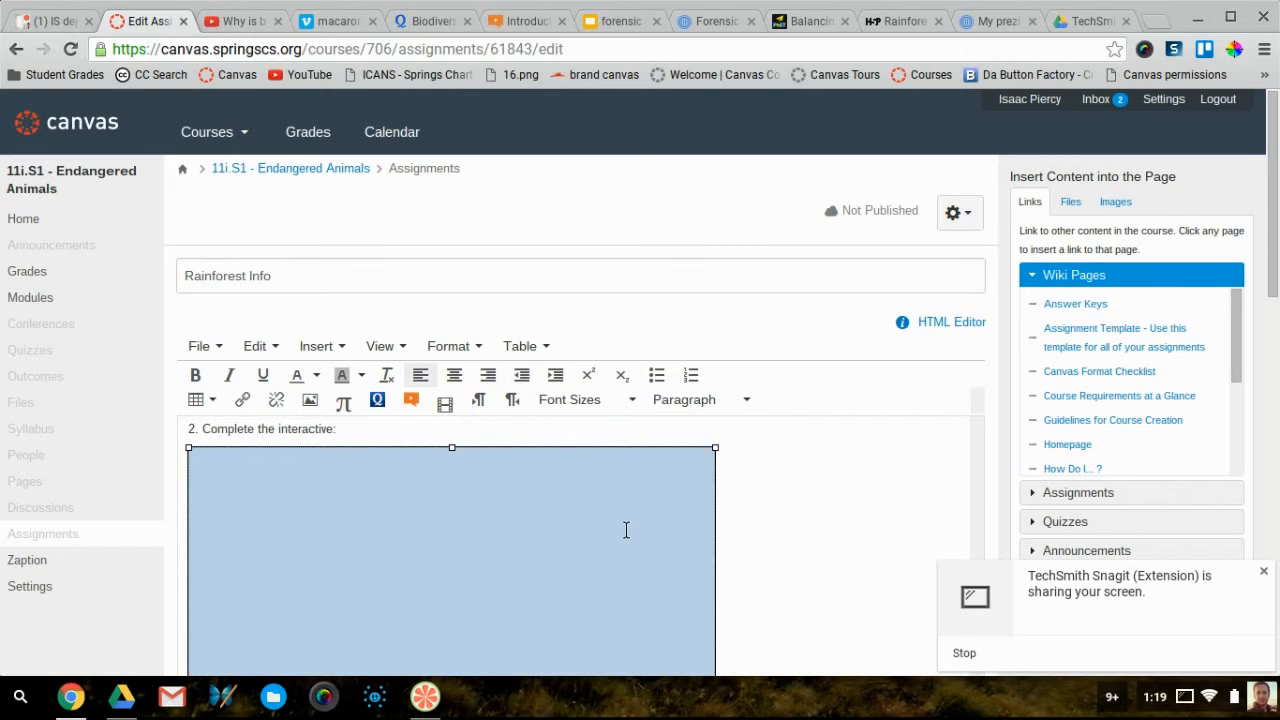
key(Delete)
Embed the Balancing Act iframe code via Insert/edit video's Embed tab and save Rainforest Info
scroll(539, 552, down, 2)
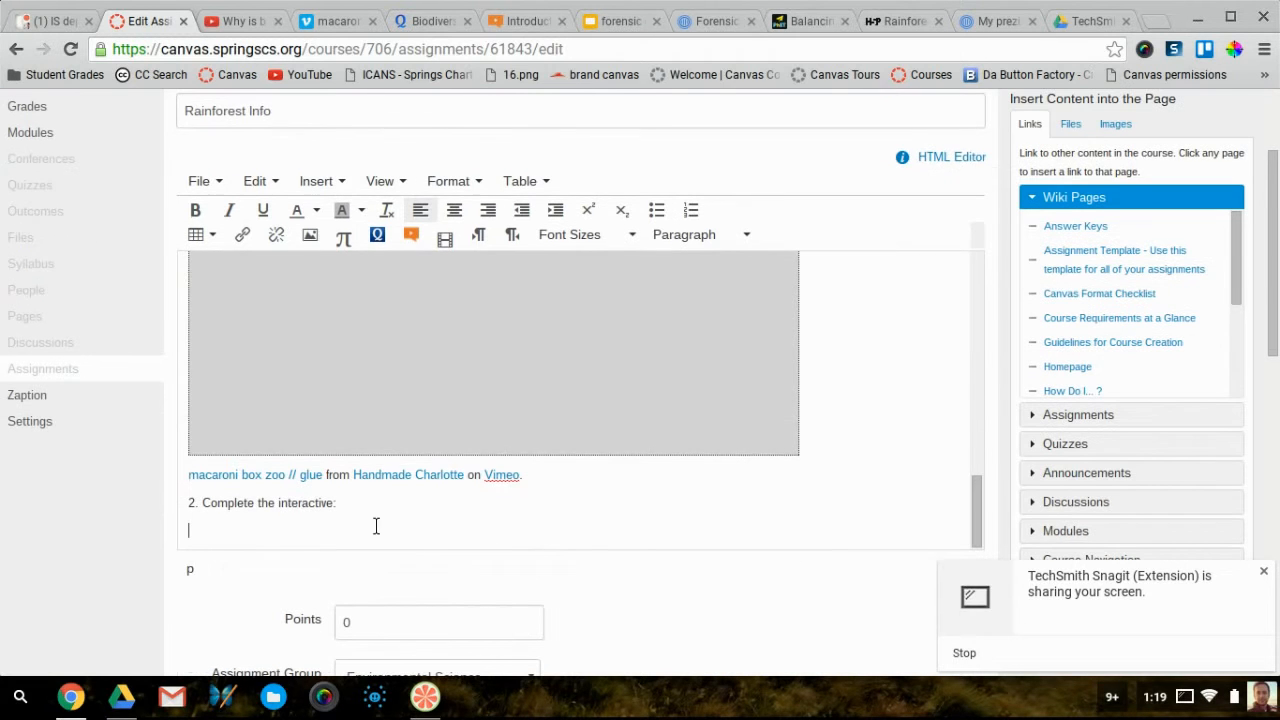
click(316, 180)
click(340, 241)
click(473, 289)
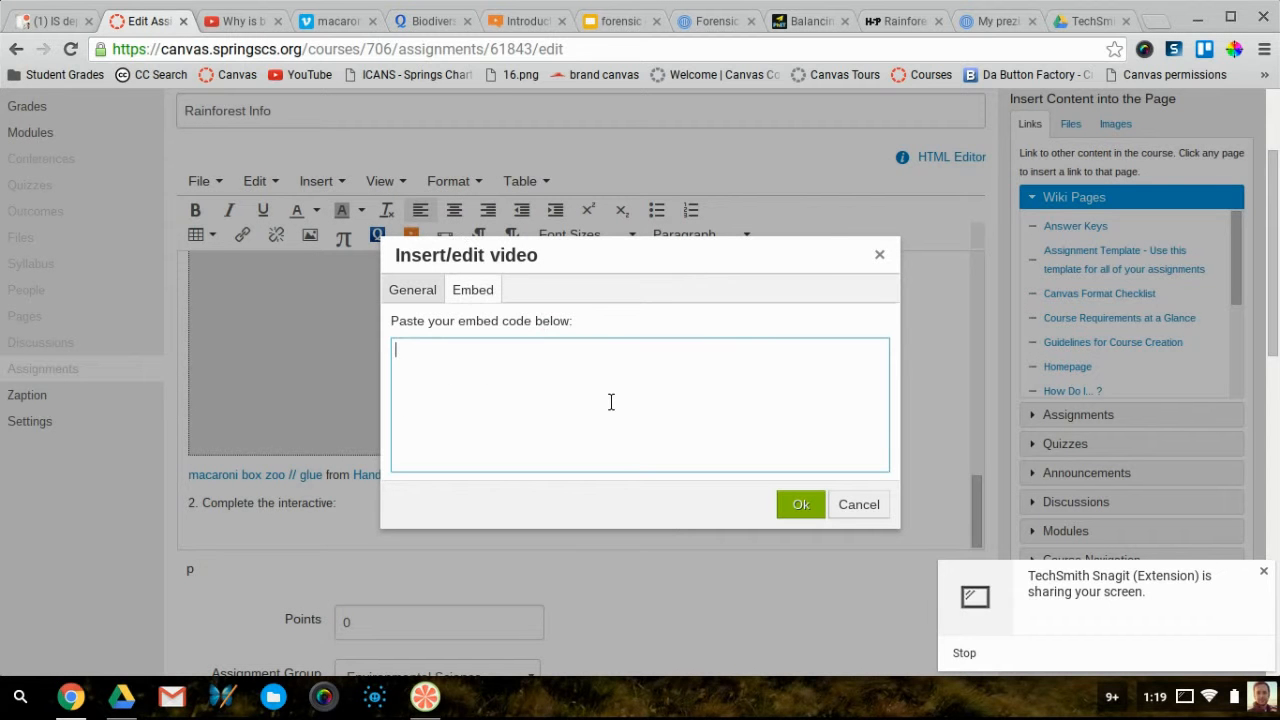
key(ctrl+v)
click(801, 504)
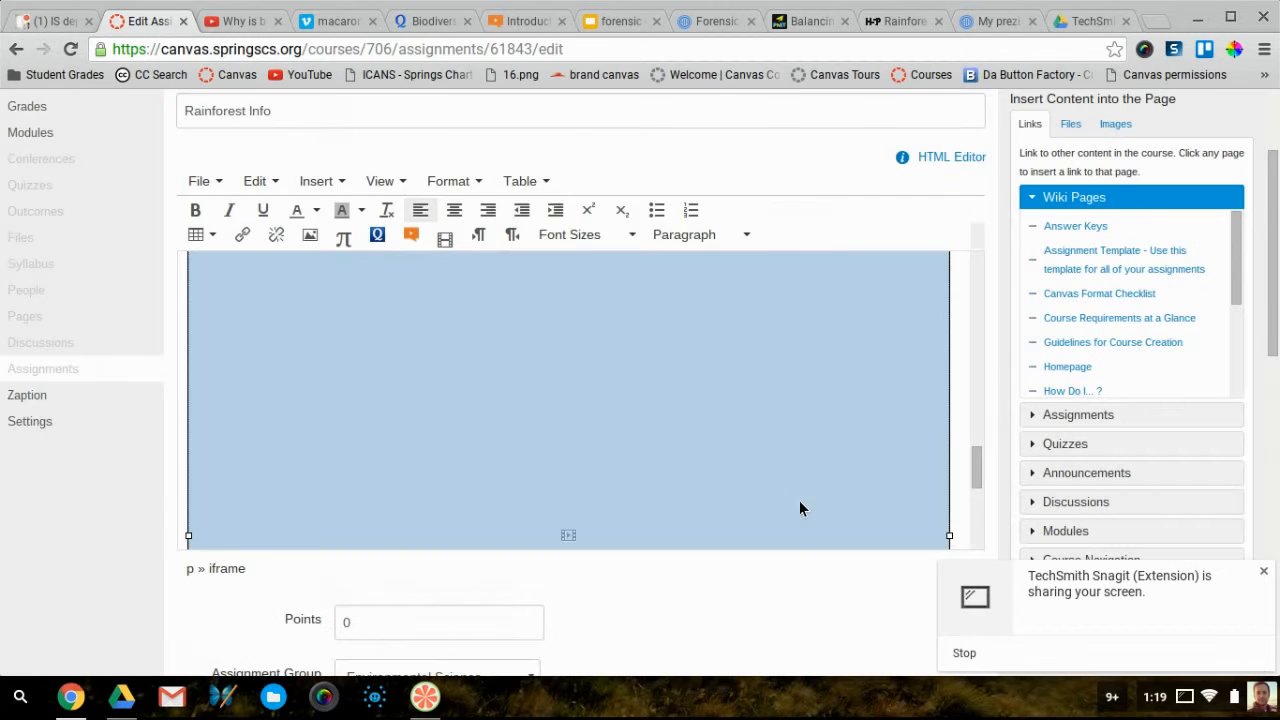
scroll(805, 505, down, 10)
click(957, 558)
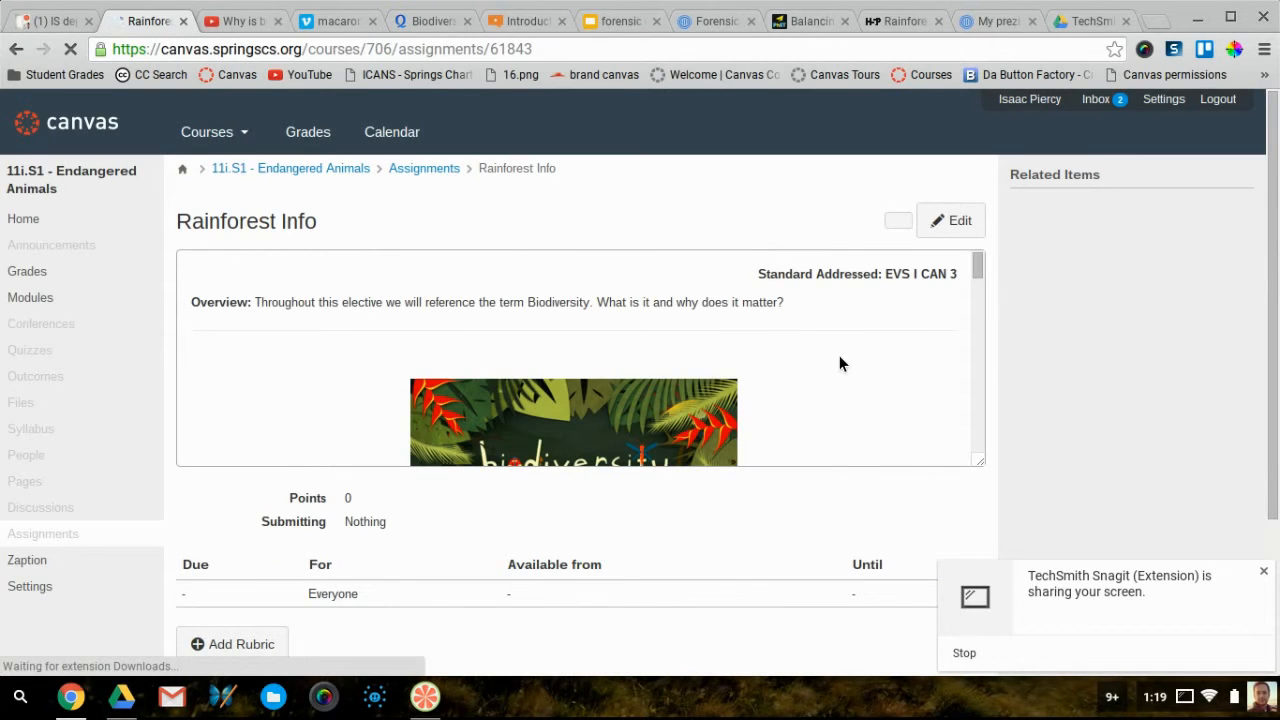
Make the description box taller to show more of the embedded Balancing Act simulation
scroll(840, 358, down, 4)
scroll(840, 360, down, 1)
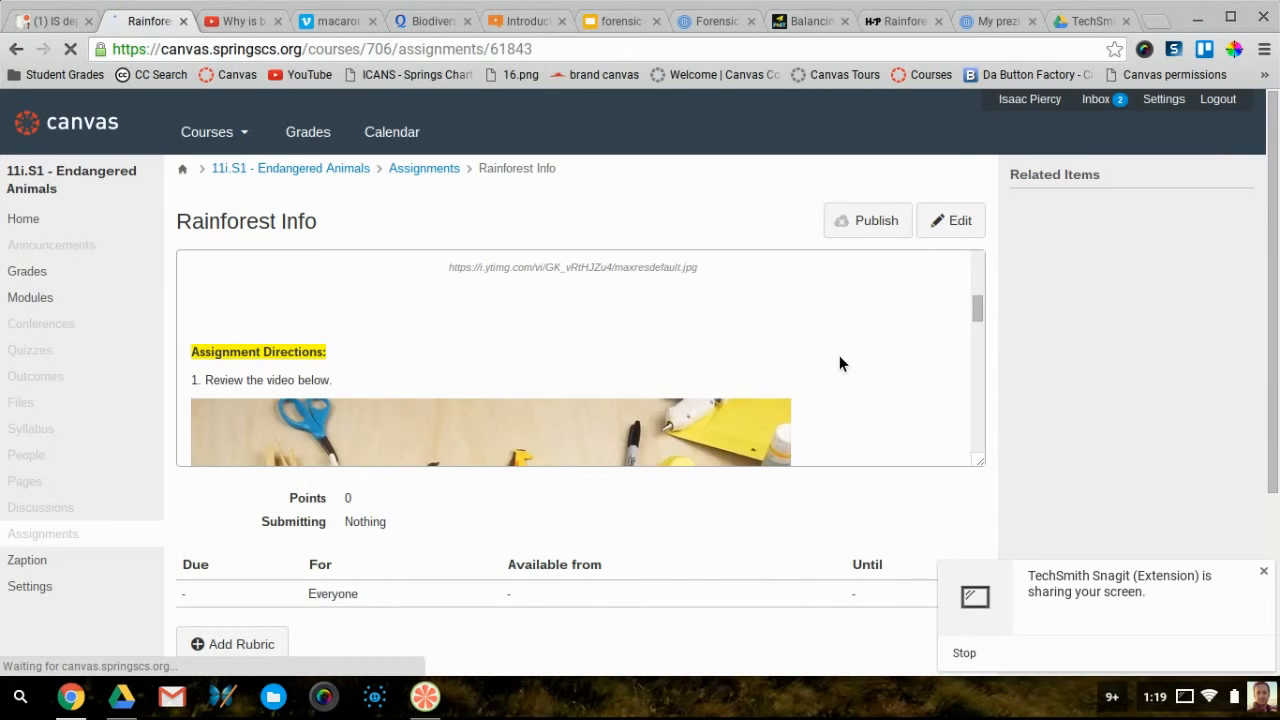
scroll(912, 400, down, 5)
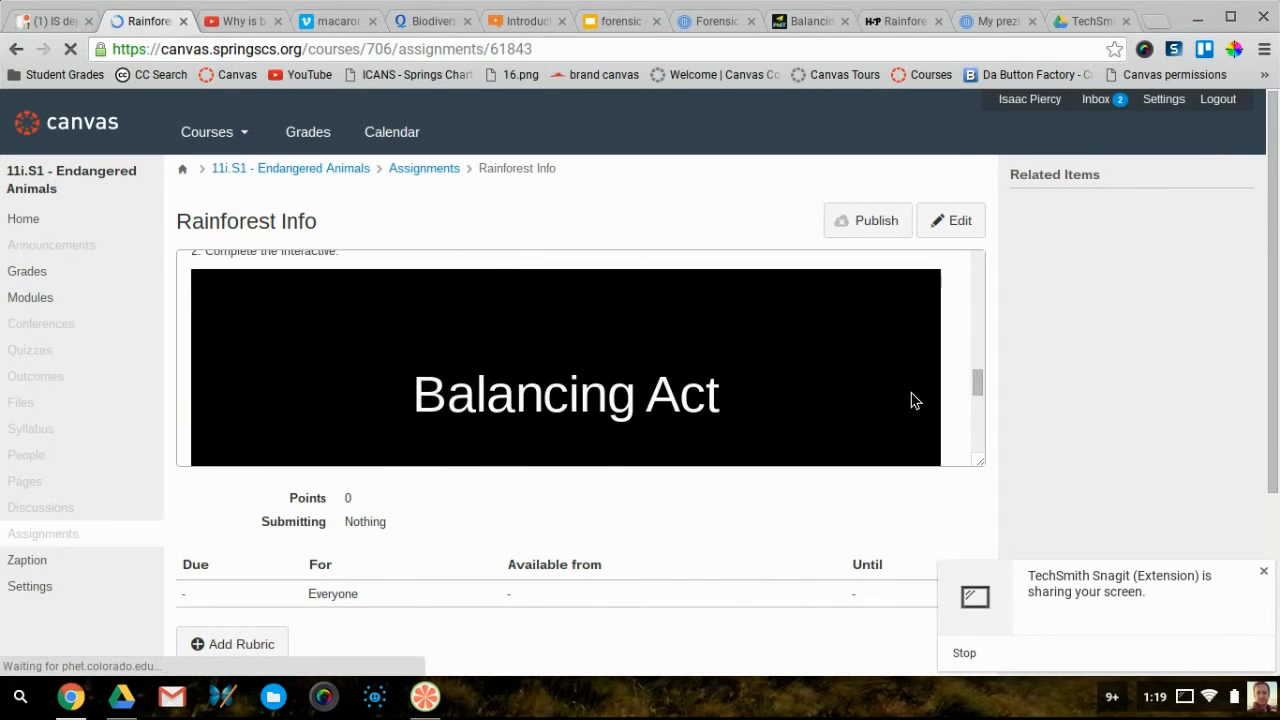
drag(978, 464, 988, 564)
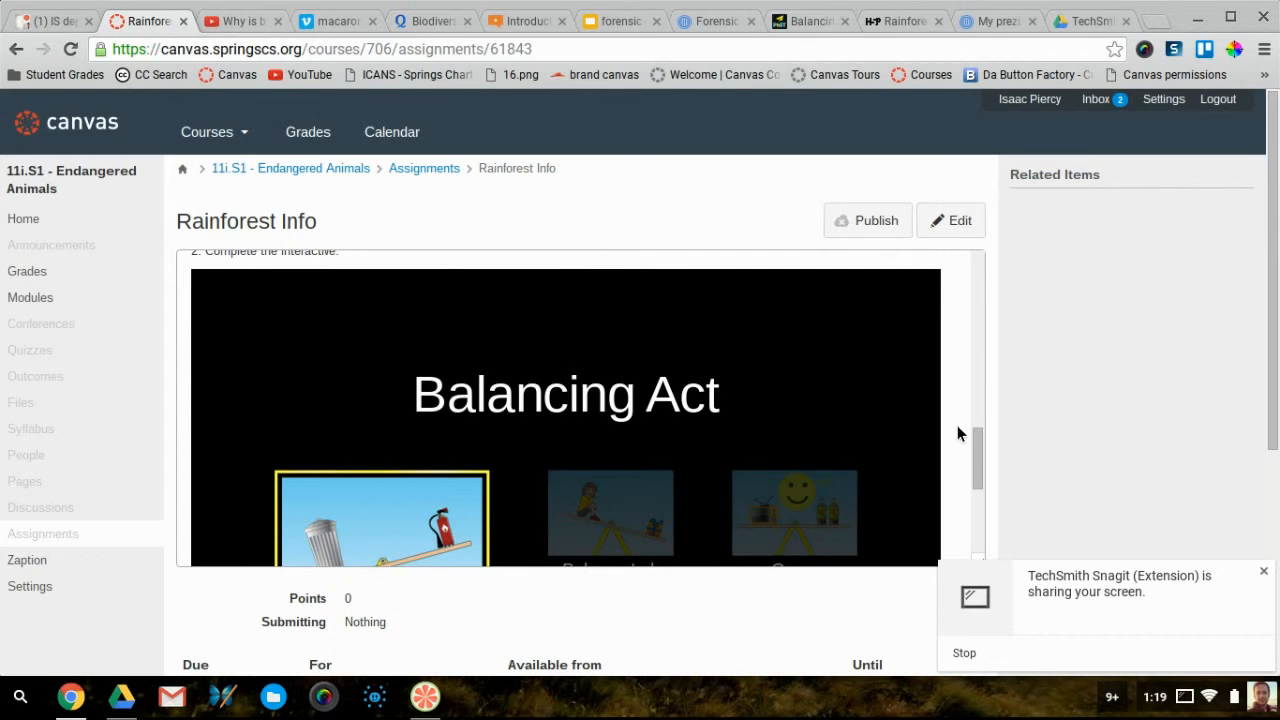
scroll(963, 402, up, 1)
scroll(963, 402, down, 2)
Place 10, 5 and 20 kg bricks on the Balance Lab plank, then reopen the assignment for editing
click(616, 365)
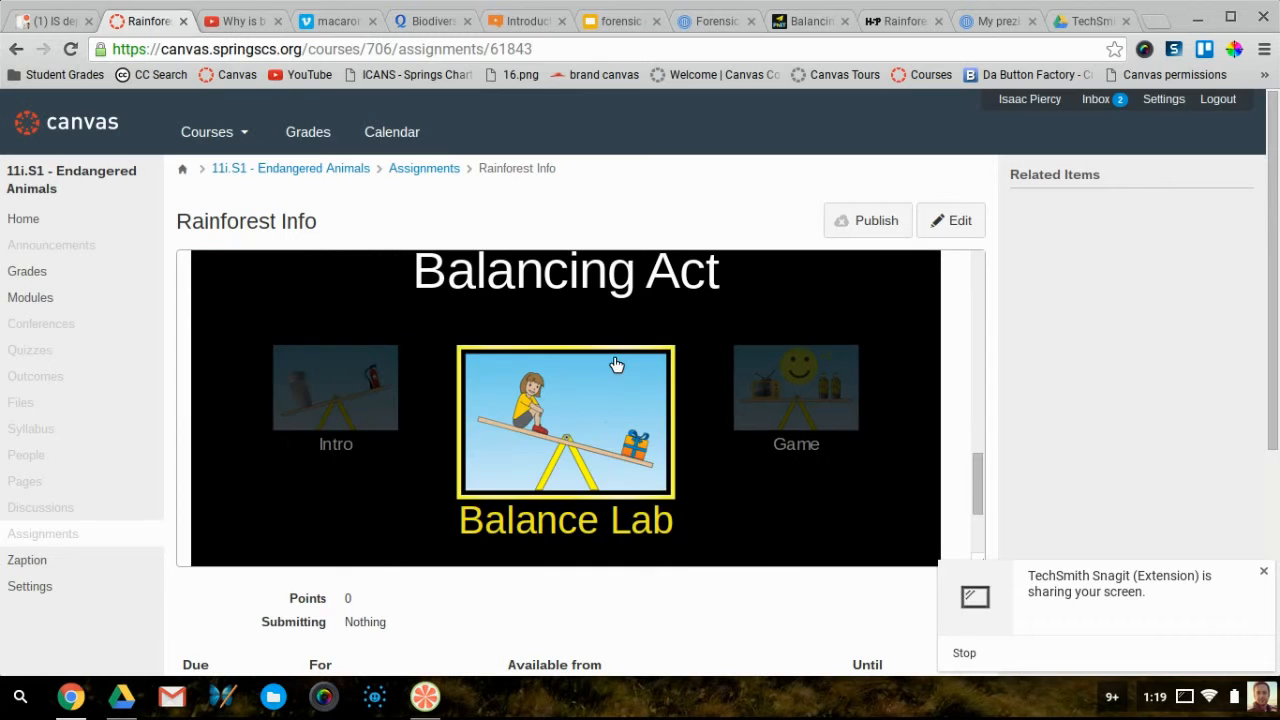
click(562, 428)
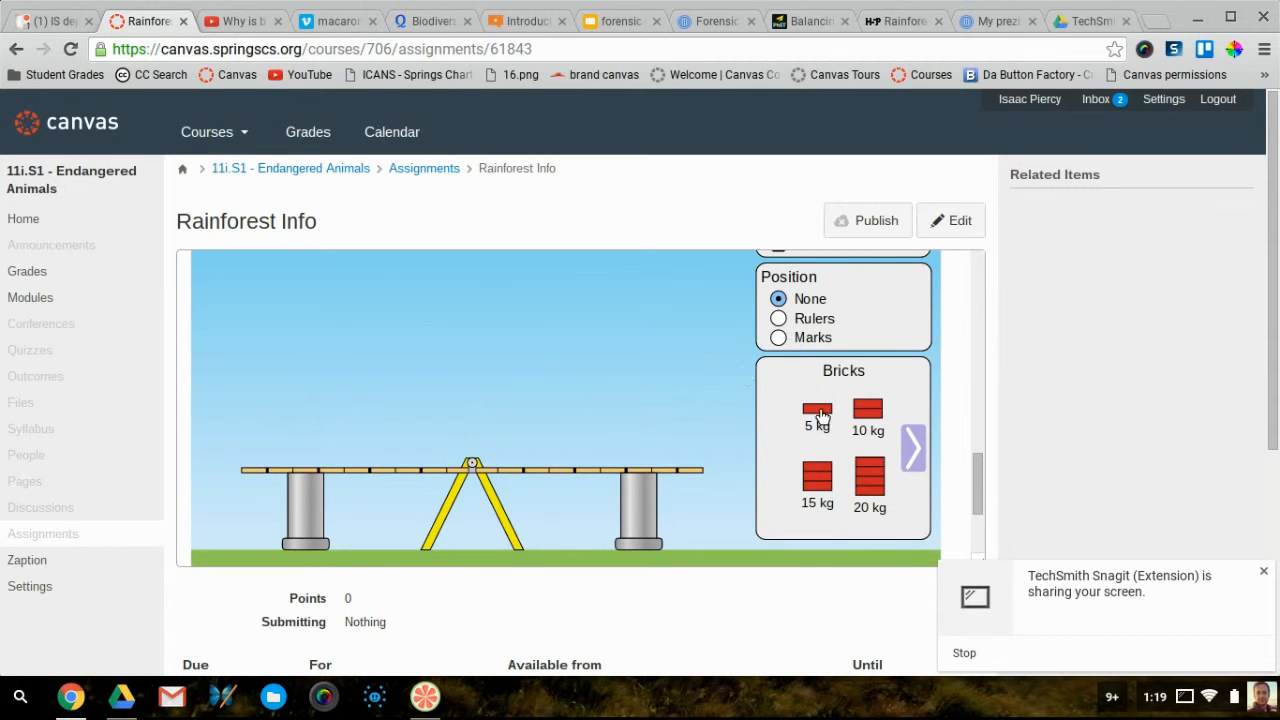
drag(828, 421, 624, 438)
drag(868, 414, 326, 444)
drag(873, 475, 626, 452)
scroll(1167, 407, down, 3)
scroll(1167, 407, up, 3)
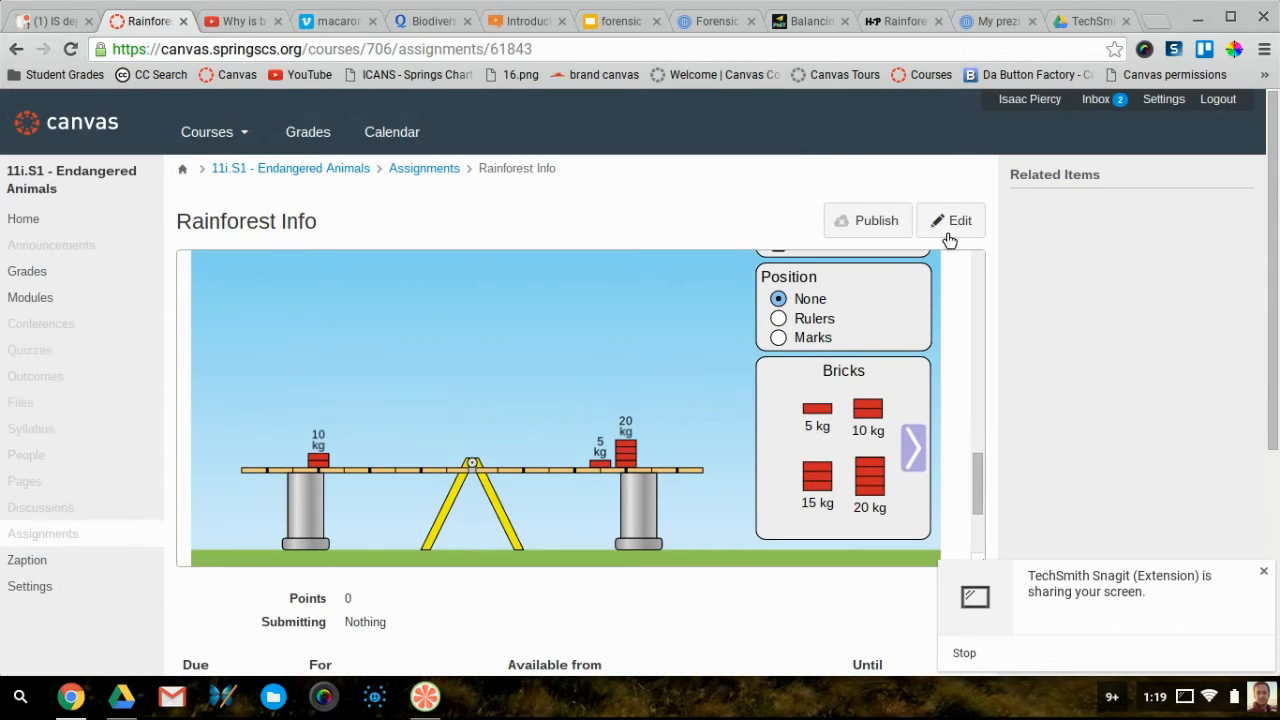
click(950, 222)
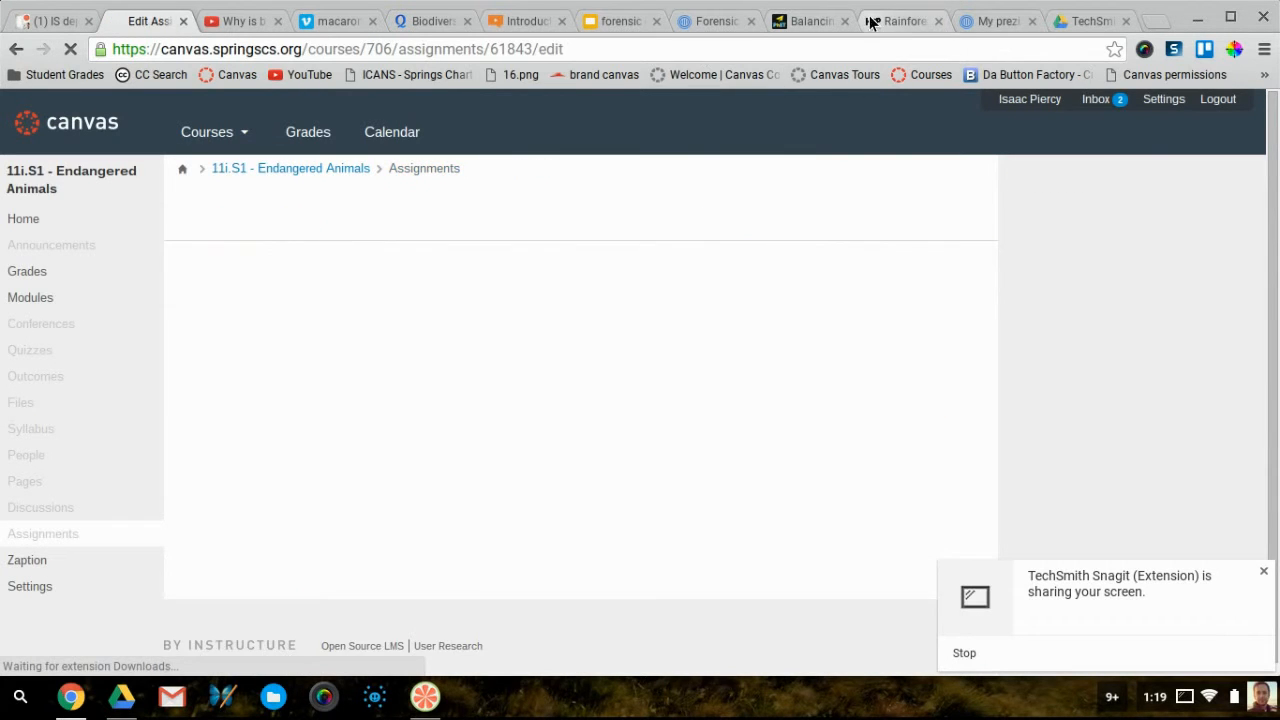
Review the Rainforest Layers hotspot image on H5P, then go to Examples & downloads
click(880, 22)
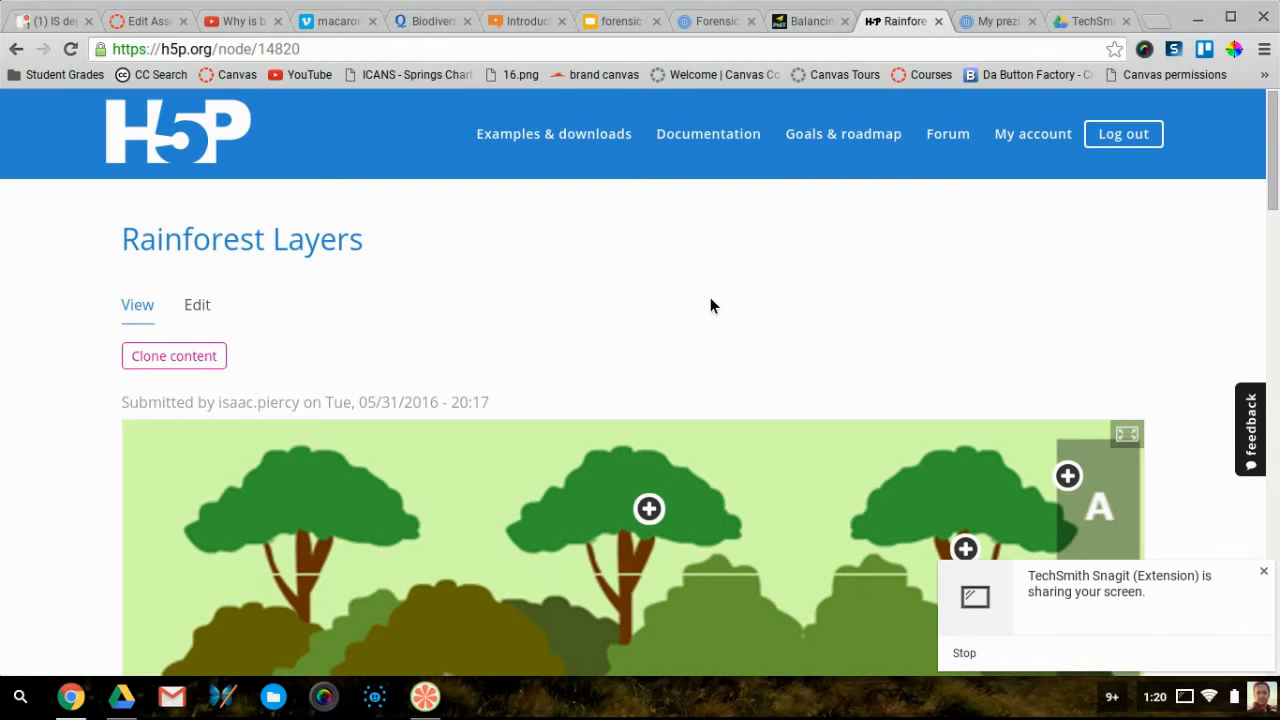
scroll(509, 298, down, 3)
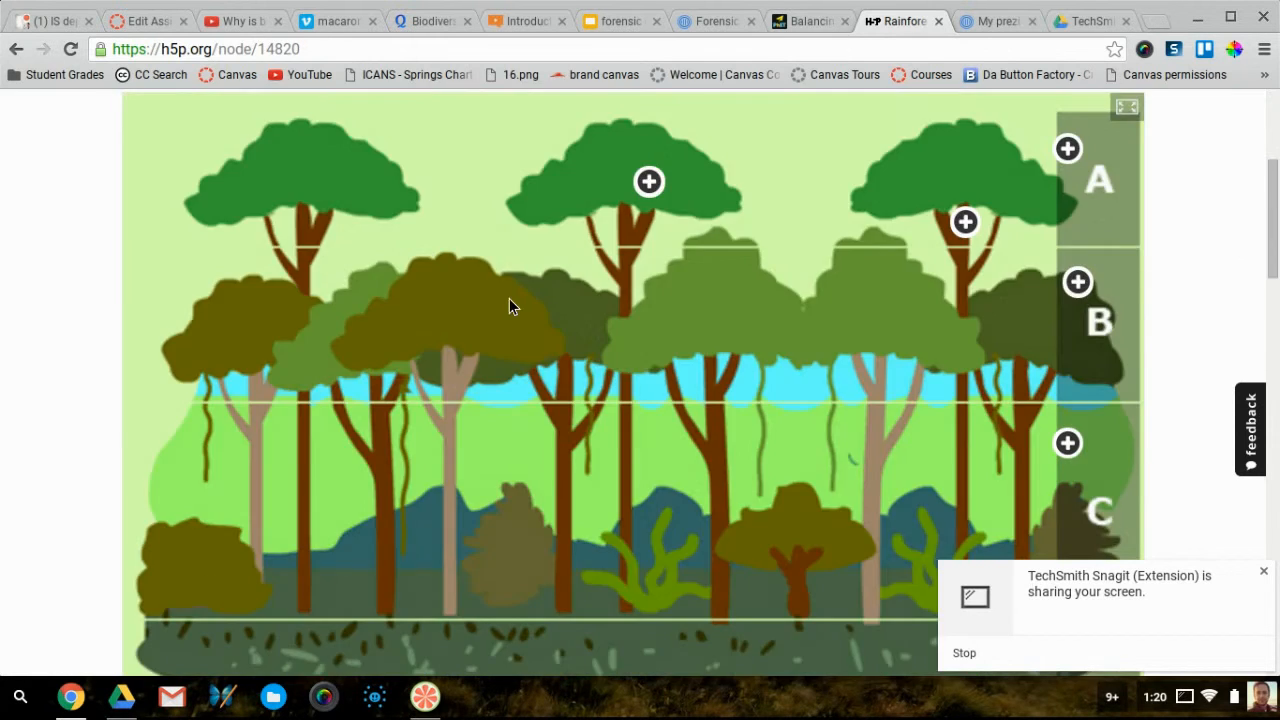
scroll(509, 298, up, 3)
scroll(509, 298, down, 1)
scroll(509, 298, down, 2)
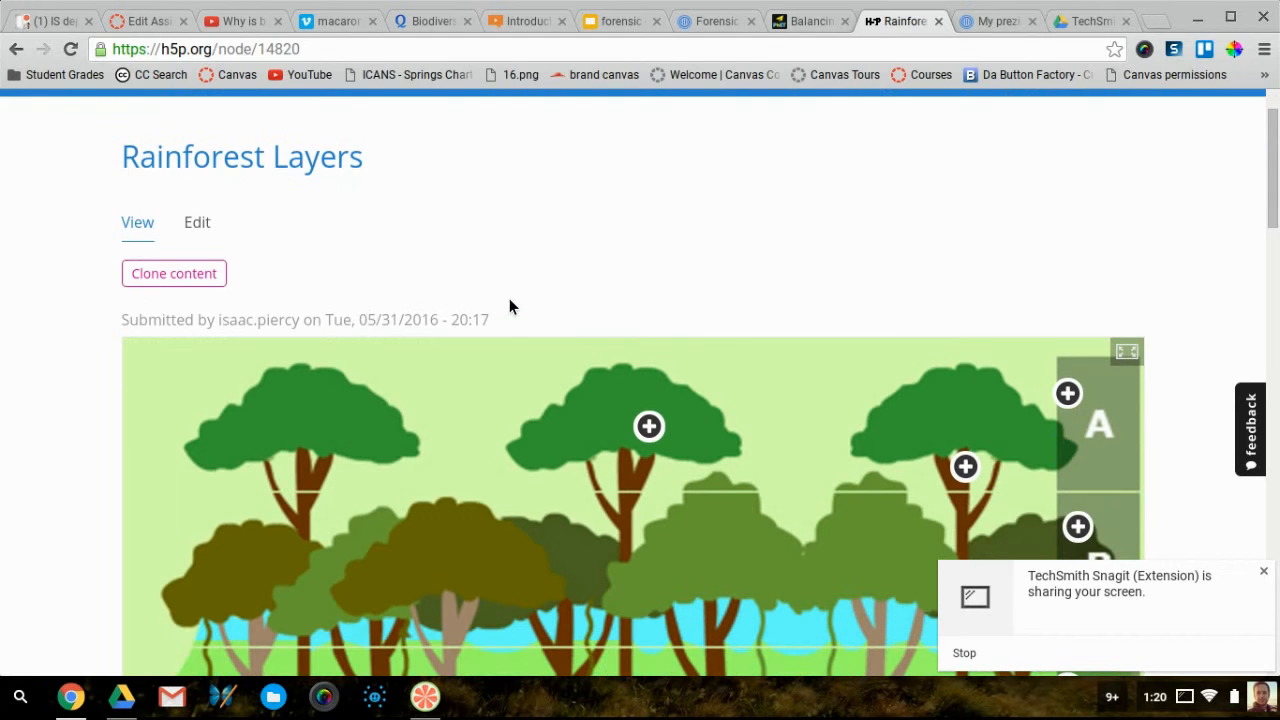
scroll(509, 298, down, 4)
scroll(509, 298, up, 5)
click(564, 145)
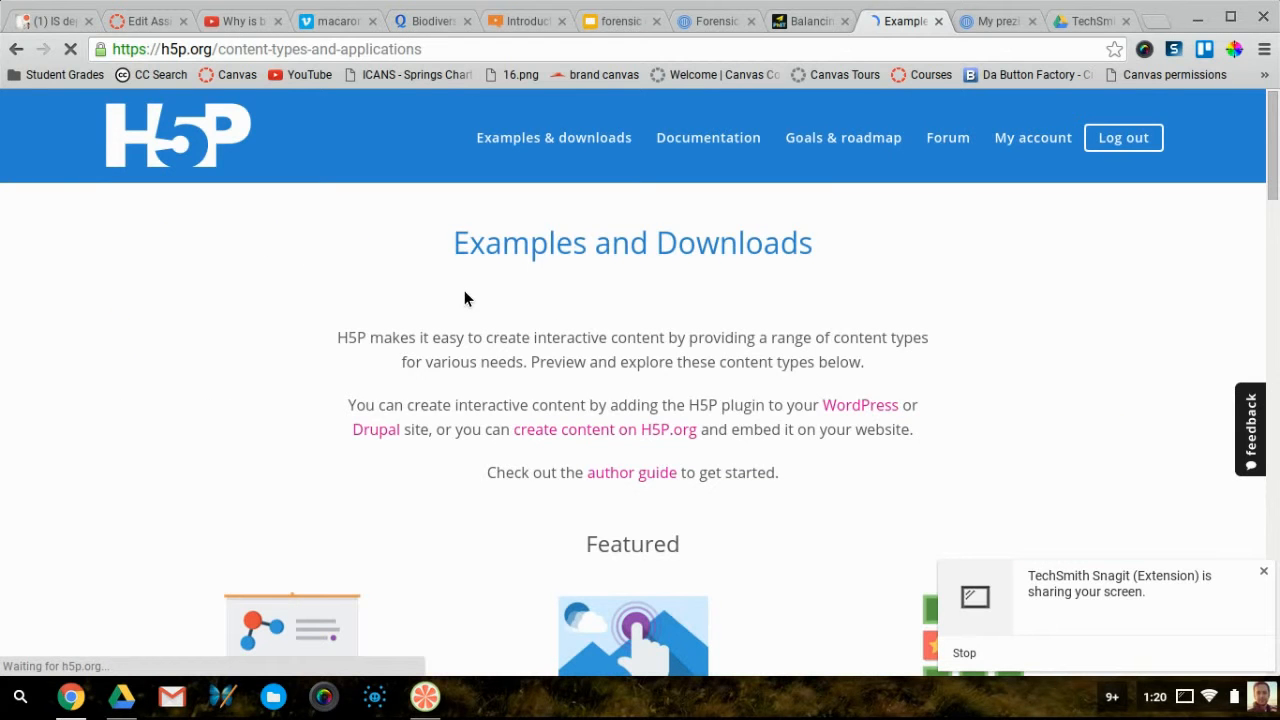
Browse the H5P content-type catalogue, then open the My account profile with its Recent Content list
scroll(528, 518, down, 6)
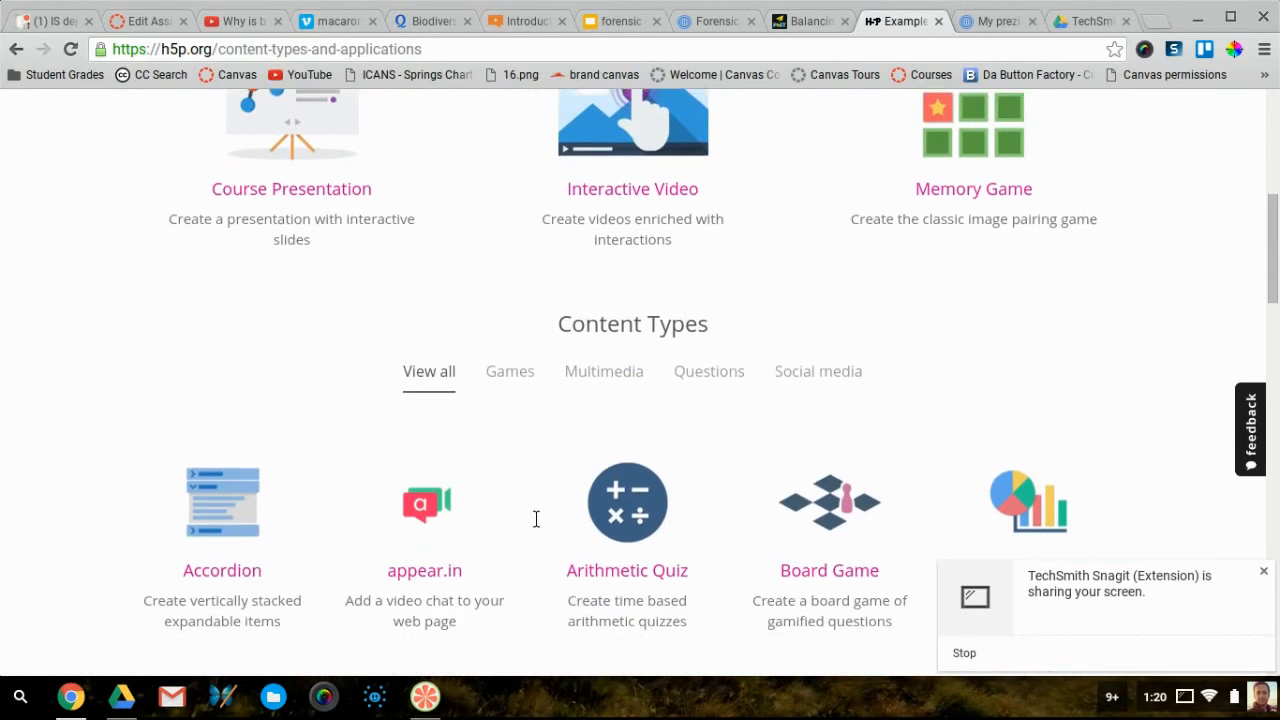
scroll(536, 518, down, 1)
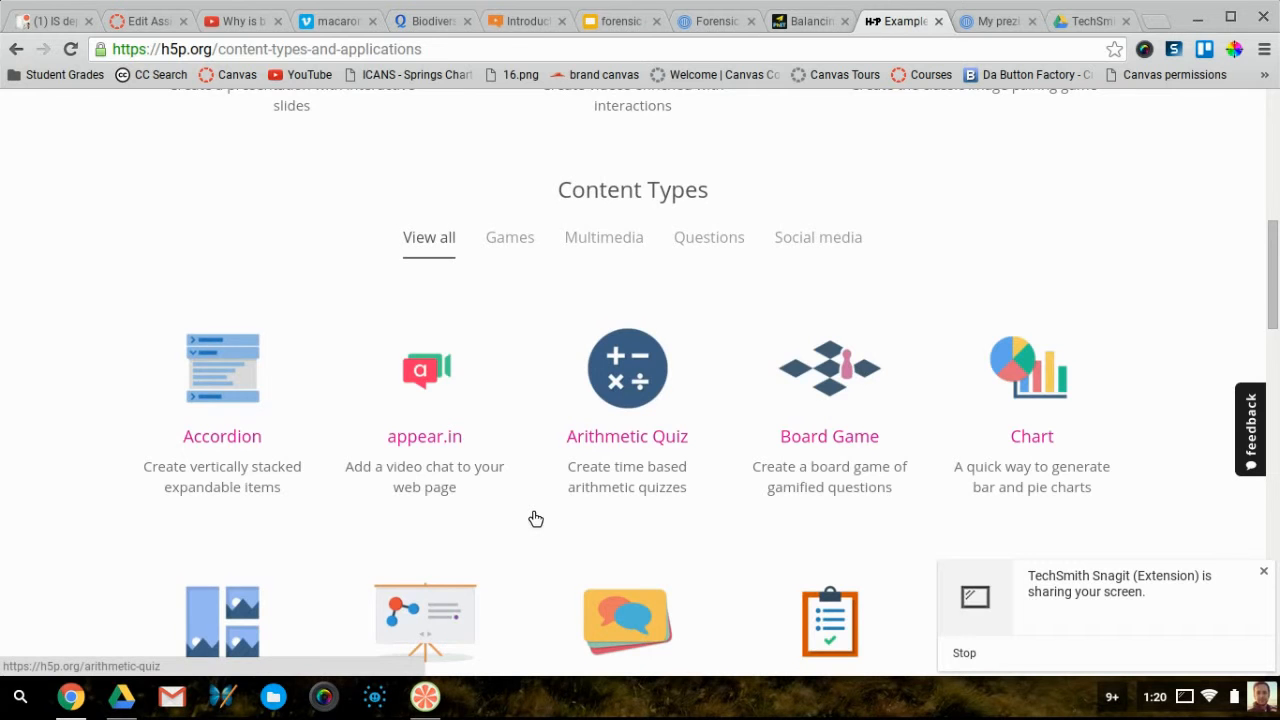
scroll(528, 517, up, 7)
scroll(528, 517, down, 5)
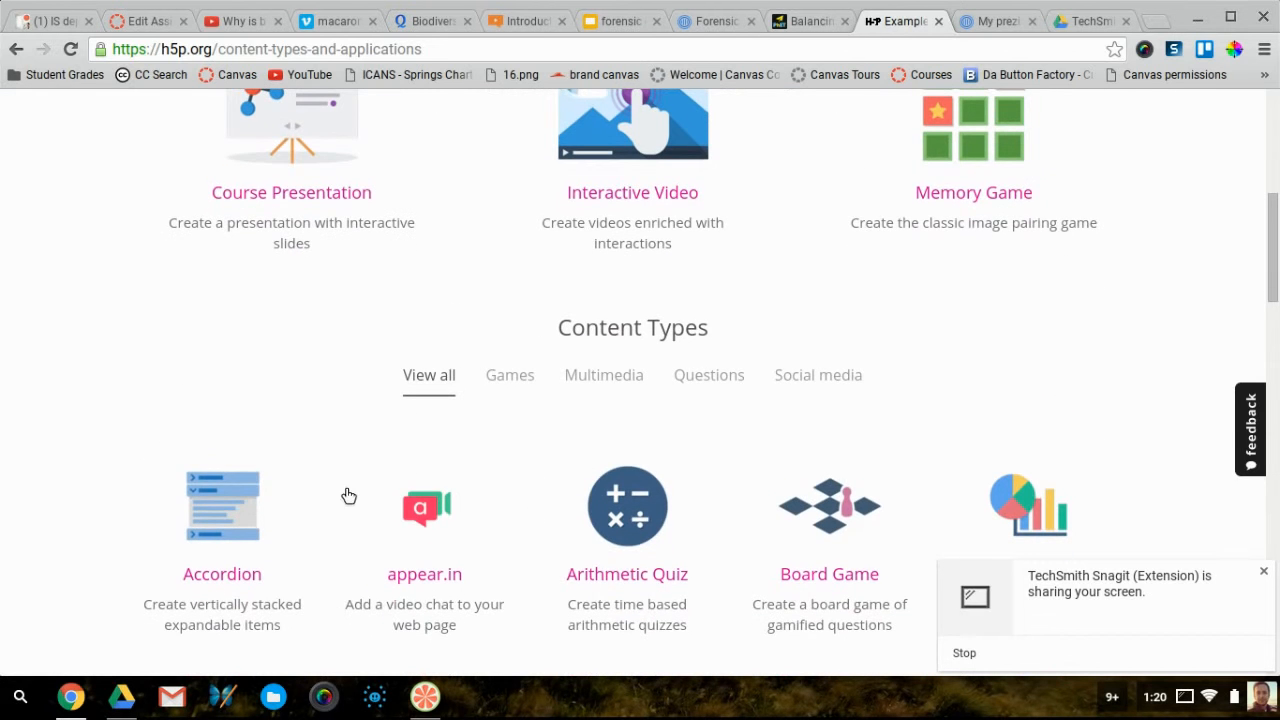
scroll(663, 490, down, 3)
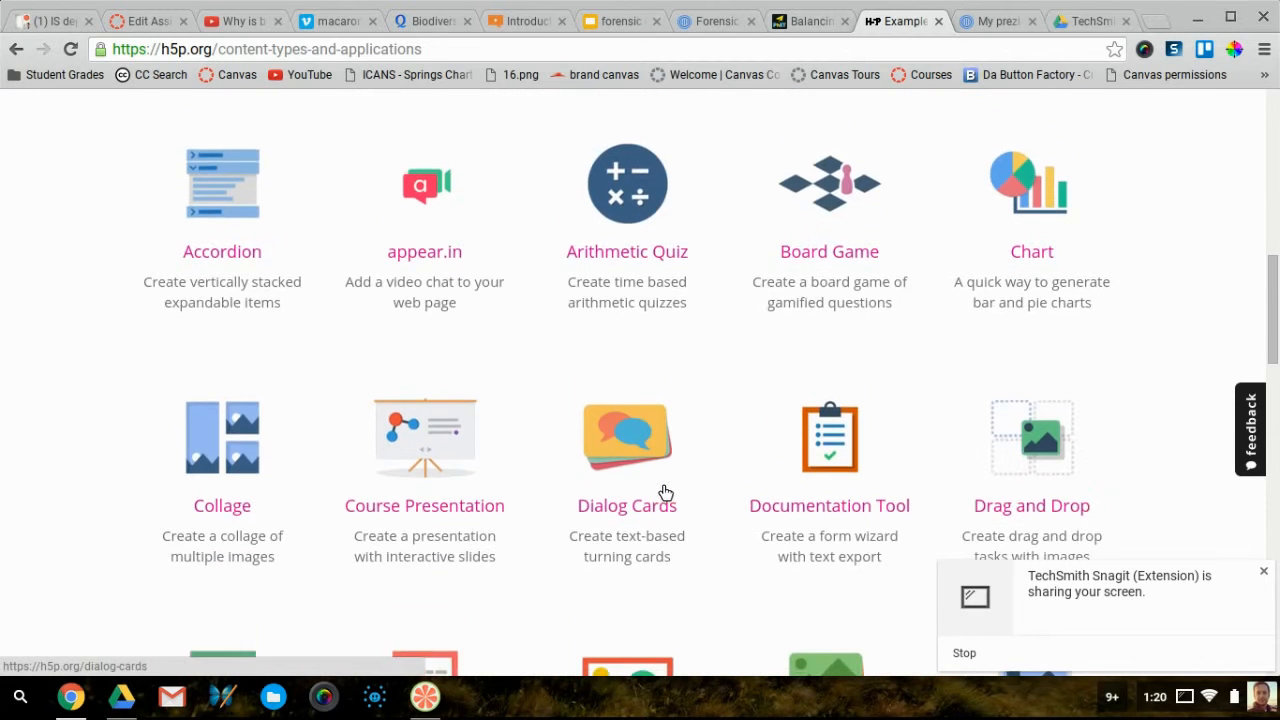
scroll(664, 493, down, 1)
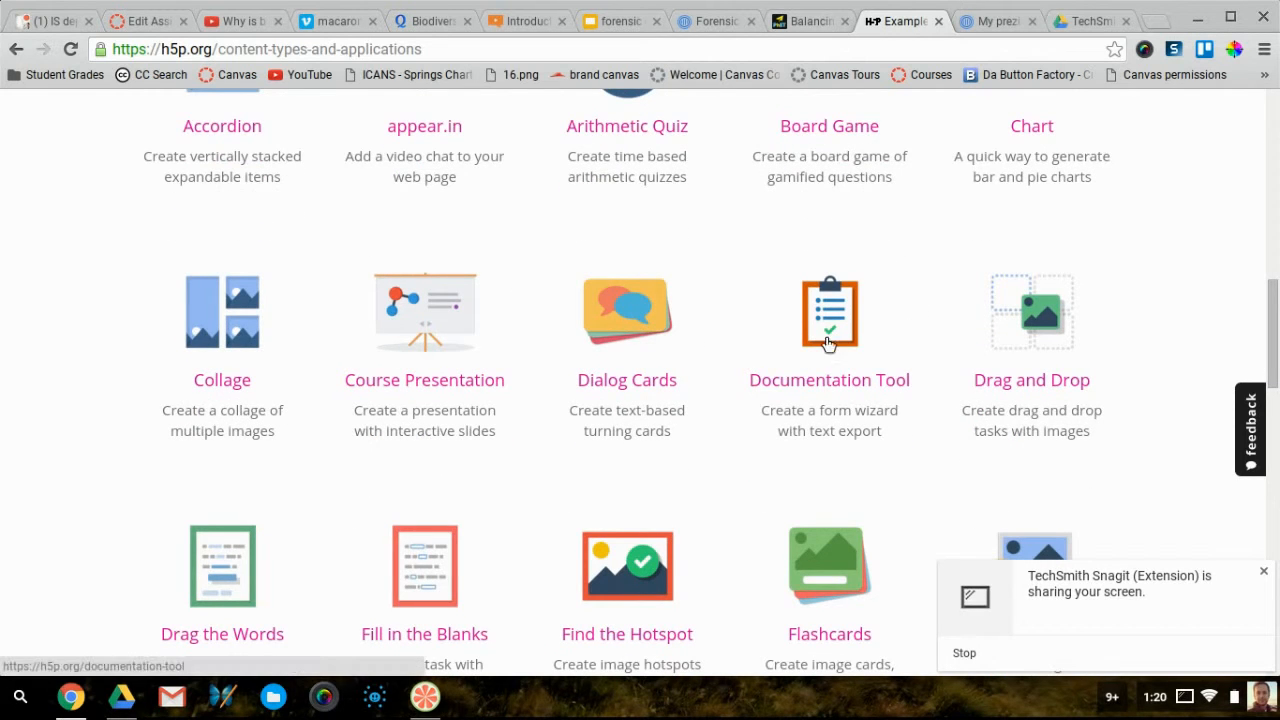
scroll(726, 343, down, 1)
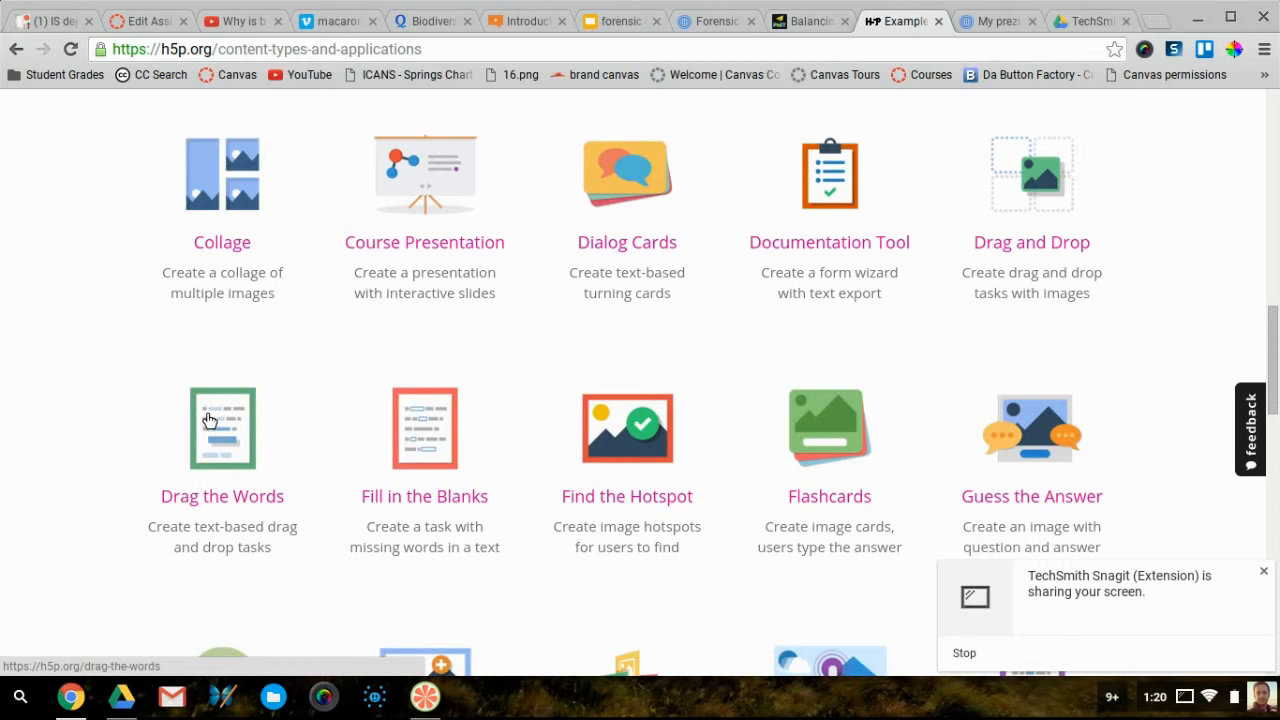
scroll(648, 403, down, 3)
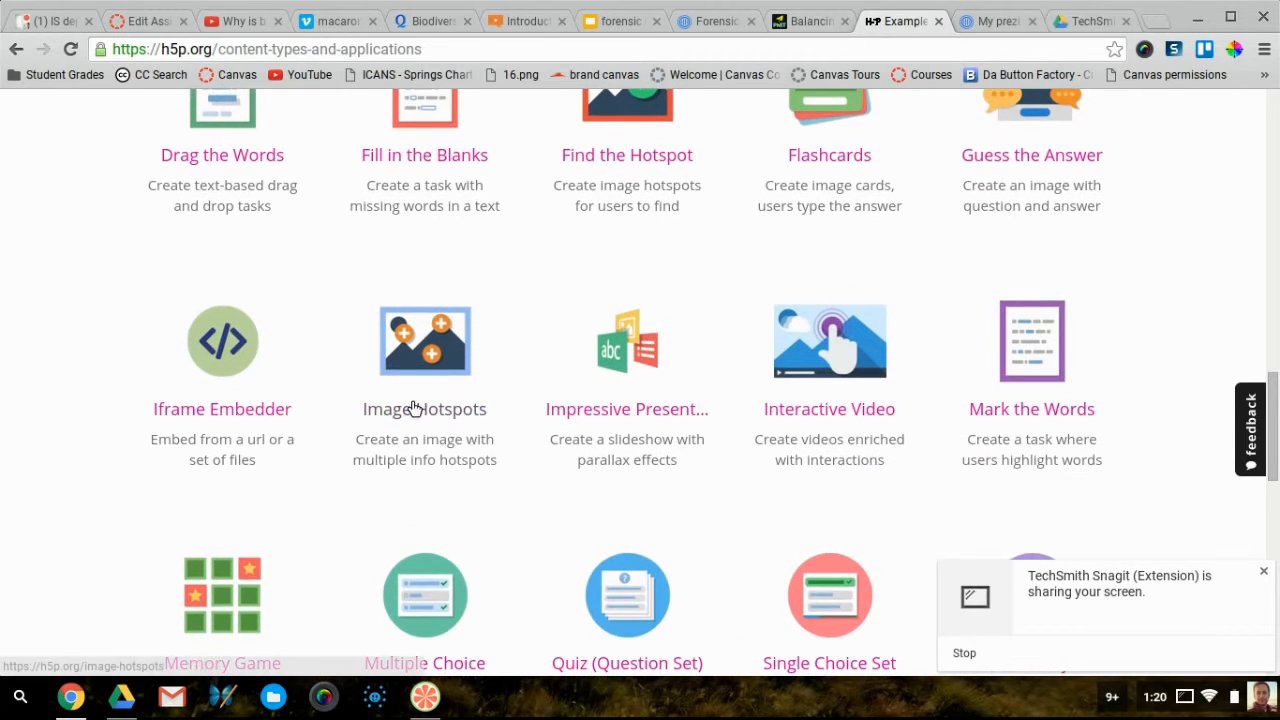
scroll(415, 407, down, 4)
scroll(415, 407, up, 3)
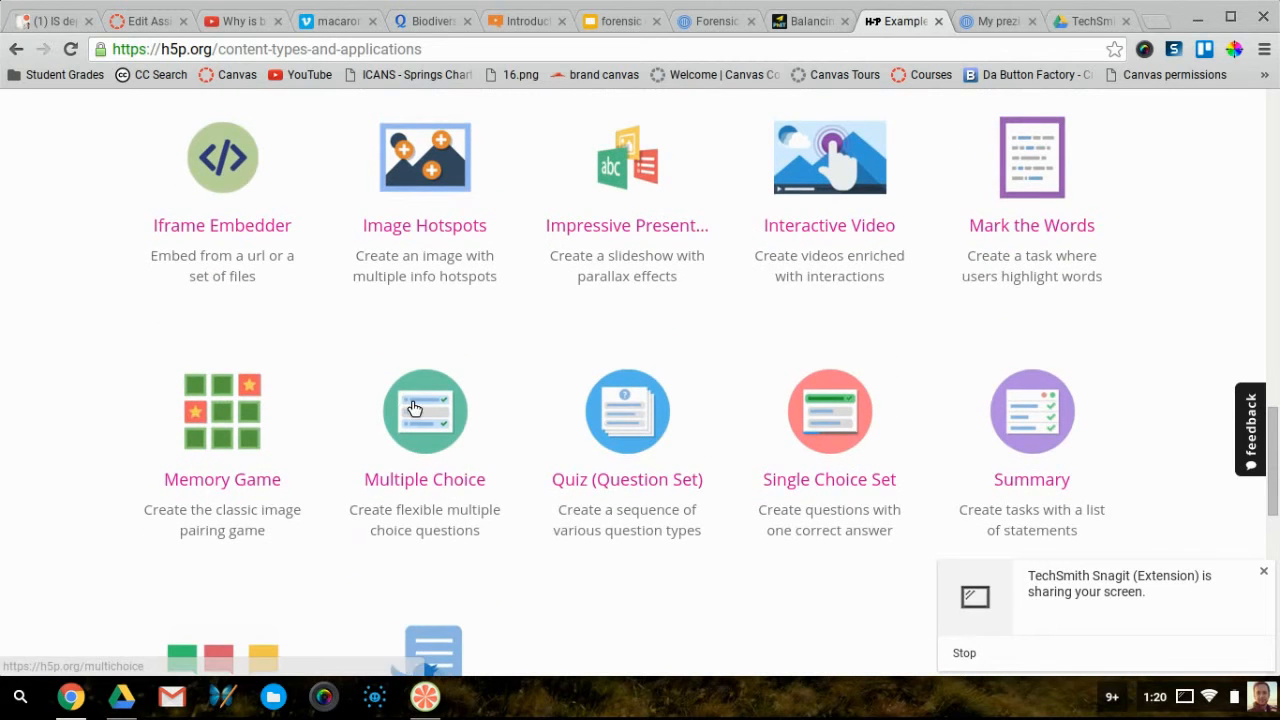
scroll(587, 312, up, 6)
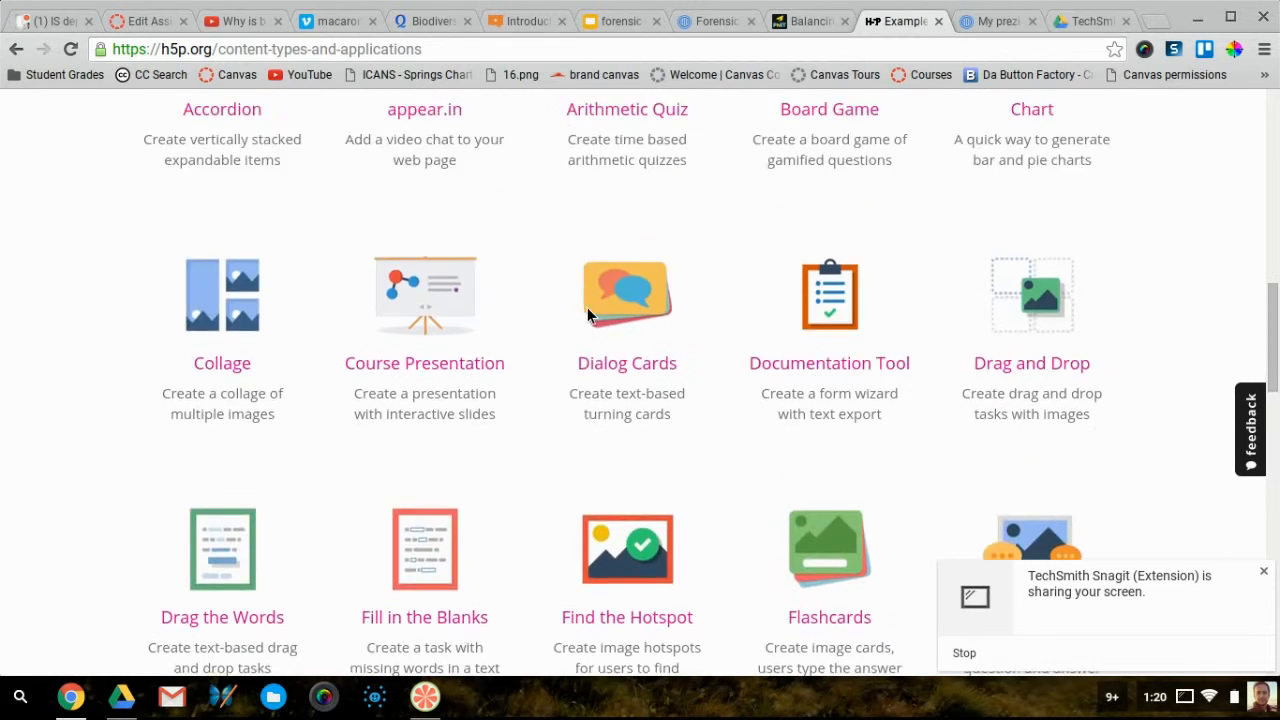
scroll(587, 313, up, 10)
click(1035, 143)
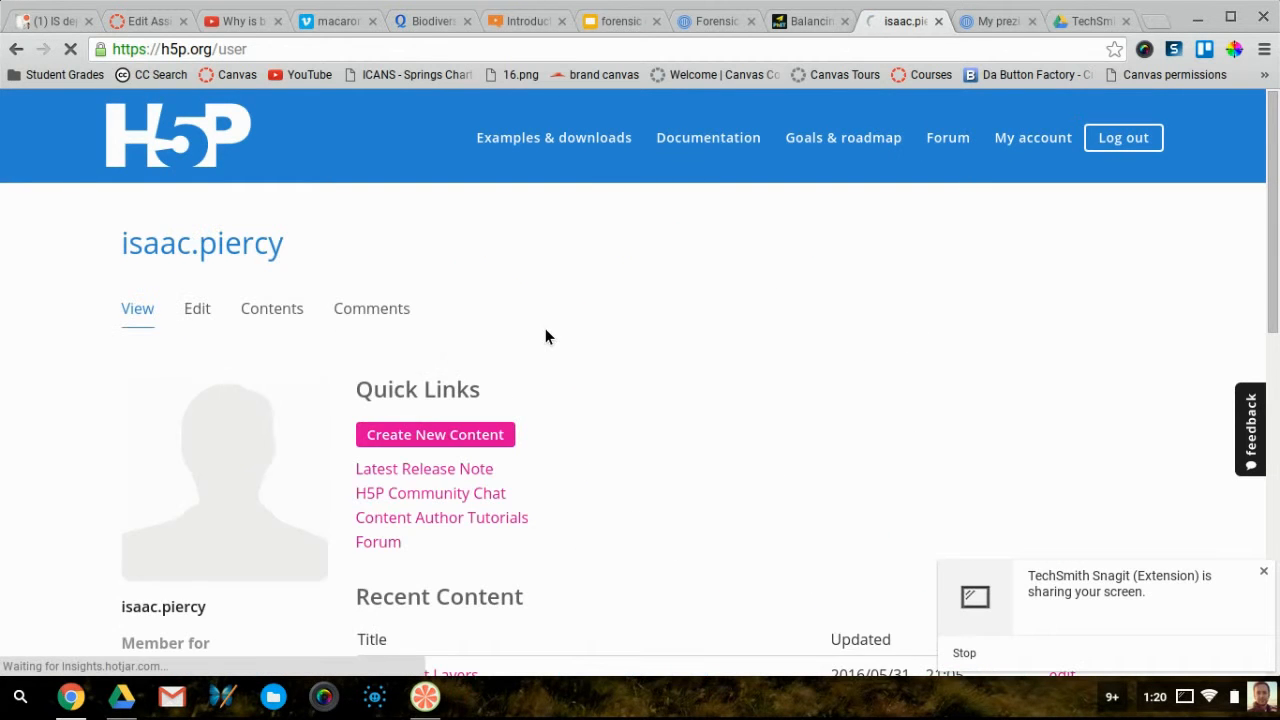
Open the Rainforest Layers content from H5P's Recent Content and look it over
scroll(545, 336, down, 3)
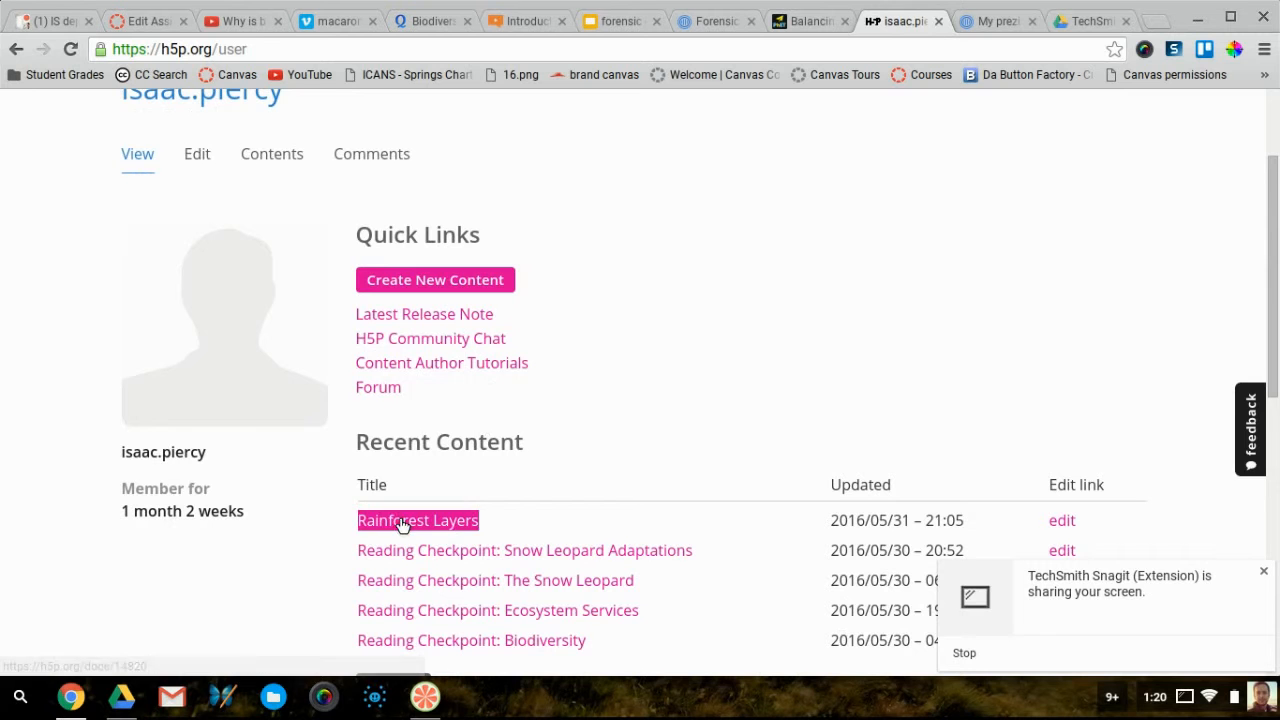
click(400, 522)
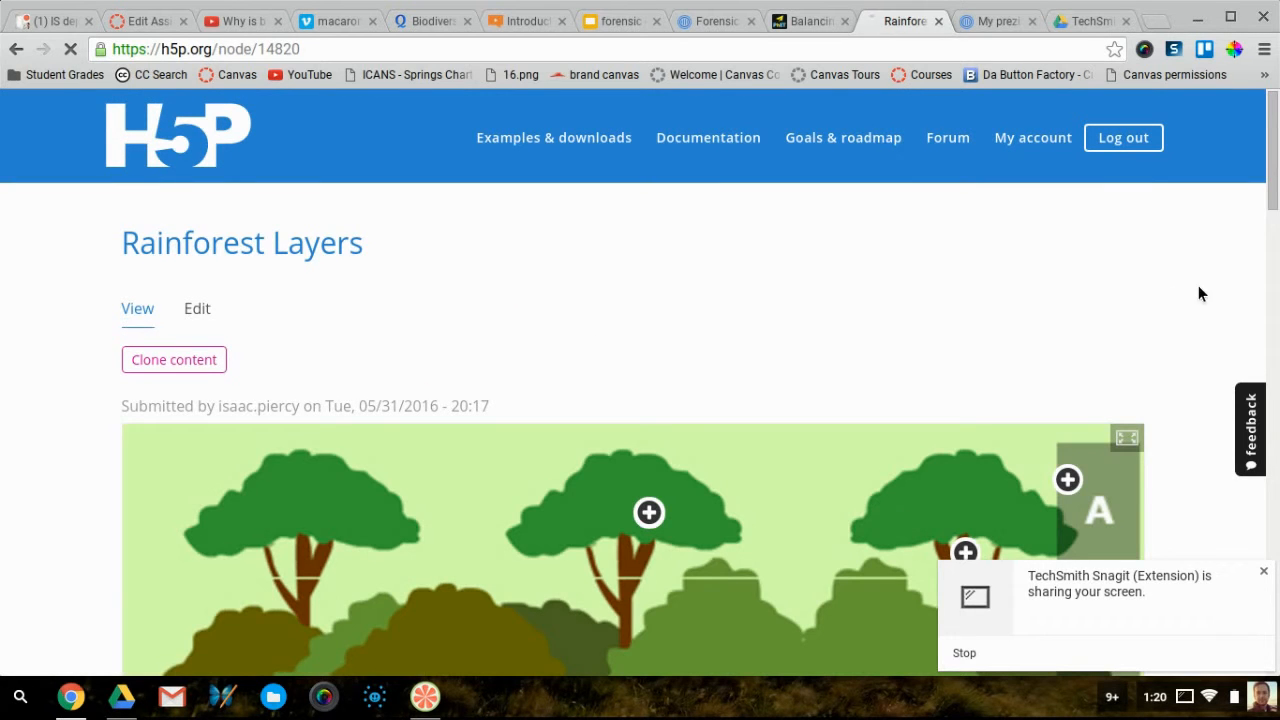
scroll(1179, 294, down, 4)
scroll(1179, 294, up, 2)
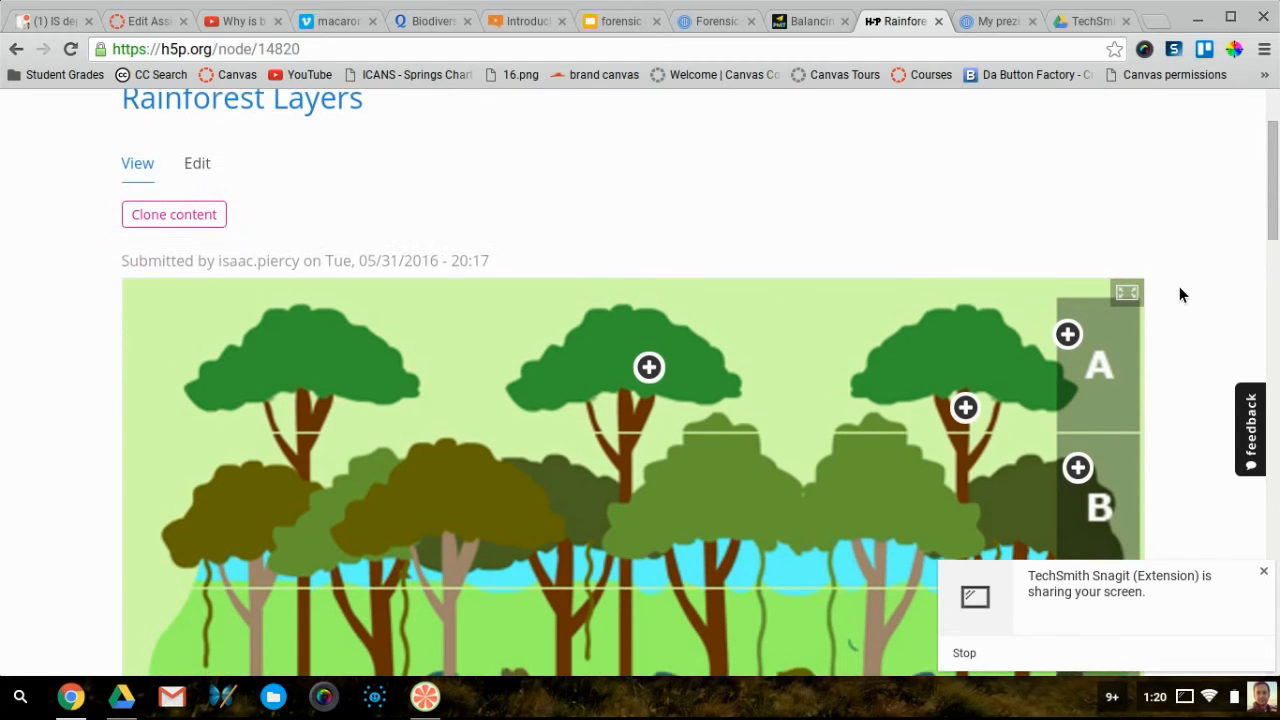
scroll(1179, 294, down, 1)
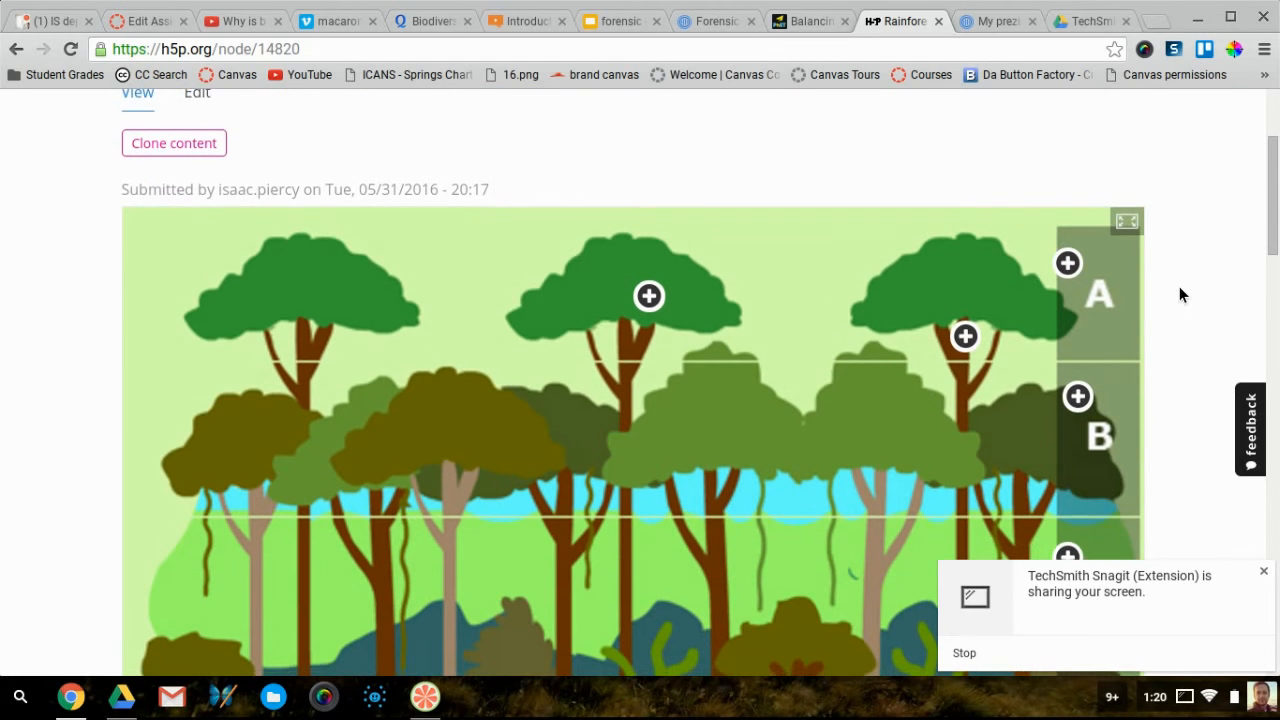
scroll(1179, 294, down, 4)
scroll(1179, 294, up, 3)
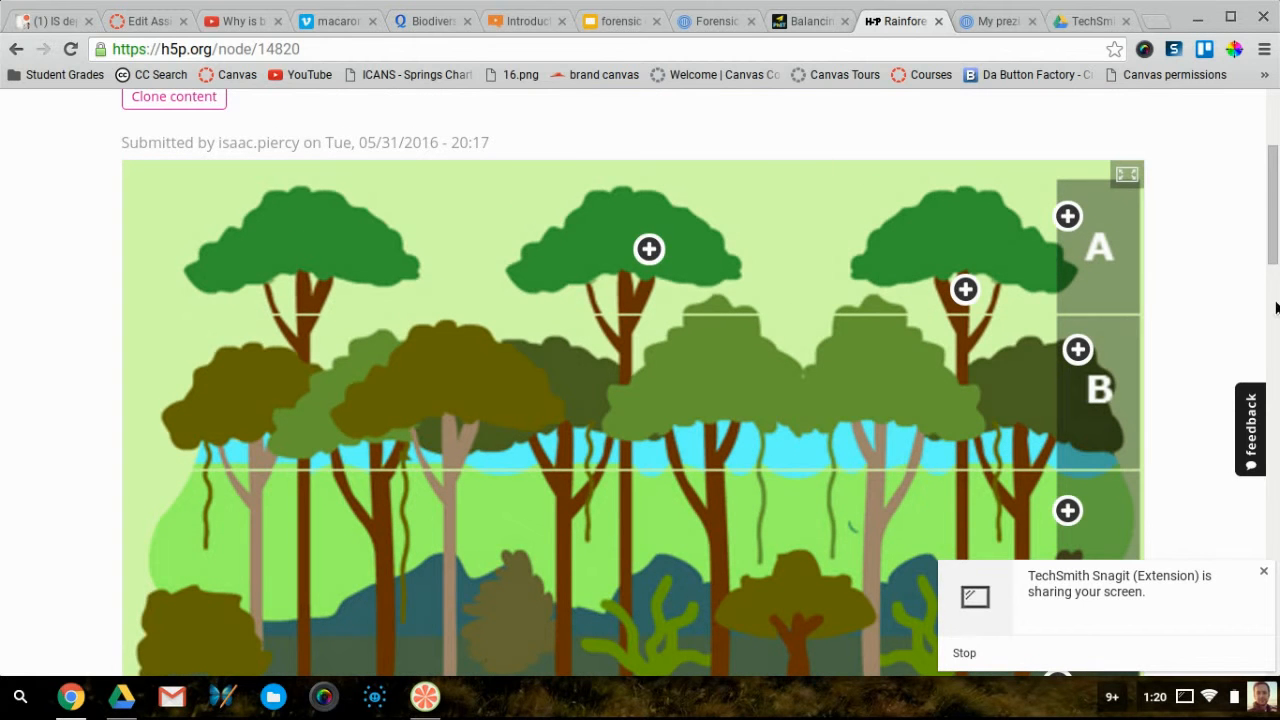
scroll(1211, 262, down, 4)
scroll(1210, 256, up, 2)
scroll(1210, 262, up, 1)
Preview the Emergent Layer (A) and Canopy (B) hotspot popups
click(1068, 158)
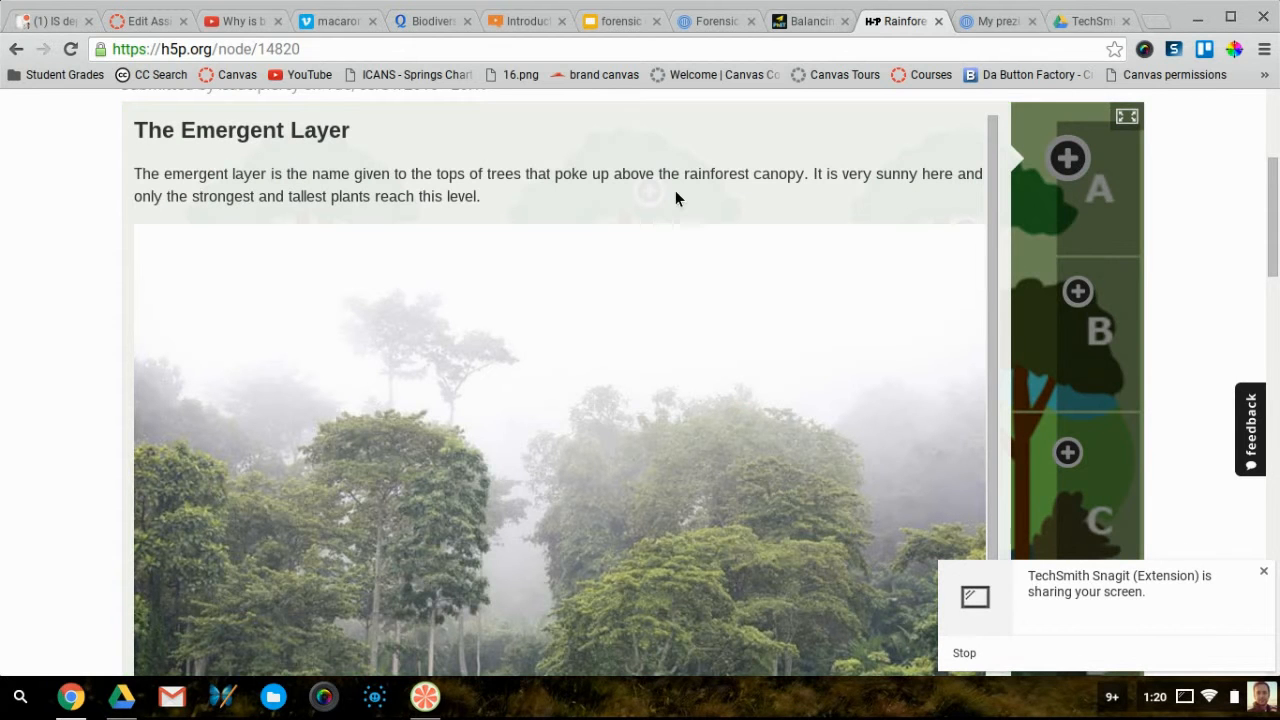
scroll(660, 463, down, 2)
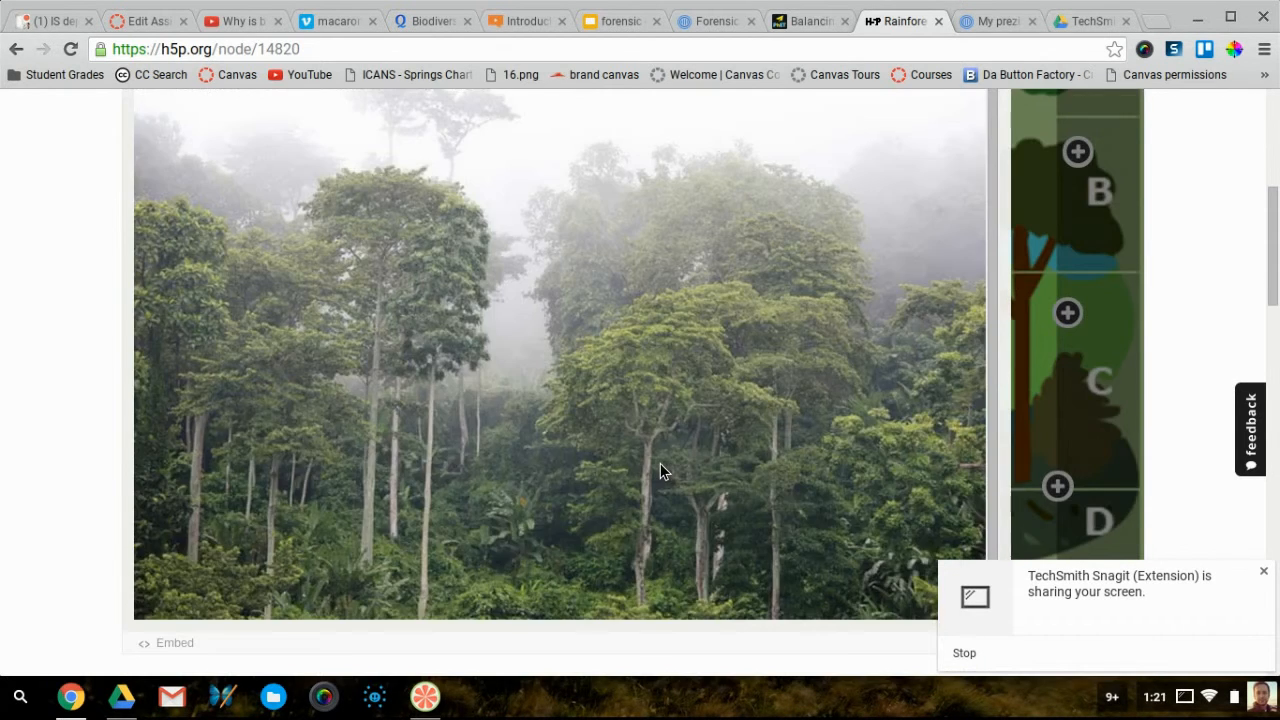
scroll(660, 463, up, 3)
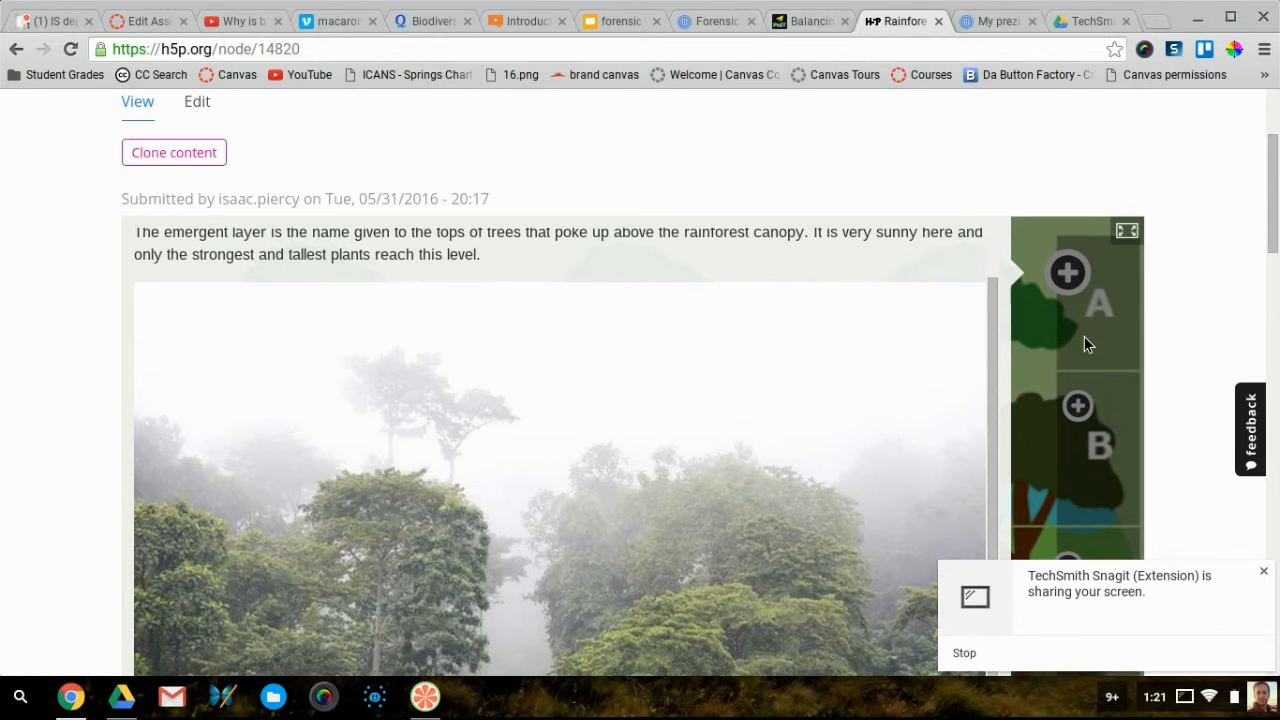
click(1084, 338)
click(1077, 407)
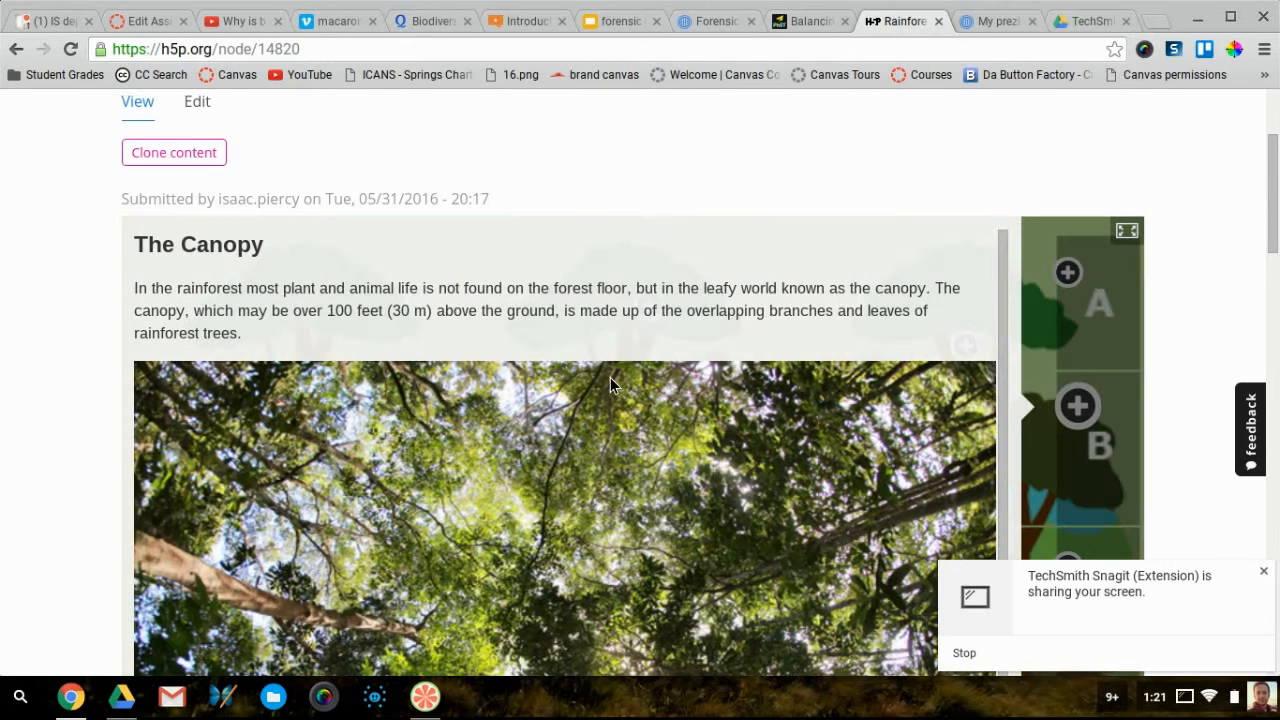
scroll(608, 377, down, 1)
scroll(608, 377, down, 2)
scroll(608, 377, up, 3)
click(1104, 452)
Preview the Understory (C) and Forest Floor (D) hotspot popups
scroll(1104, 450, down, 1)
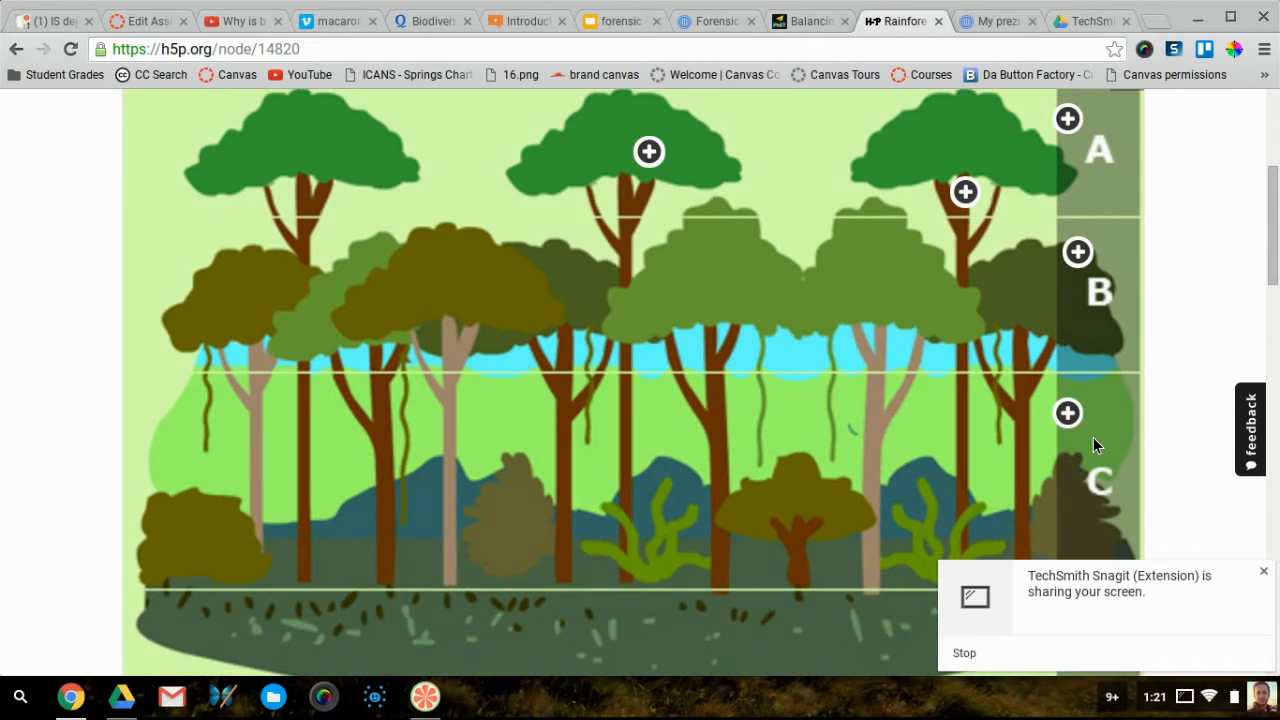
click(1068, 413)
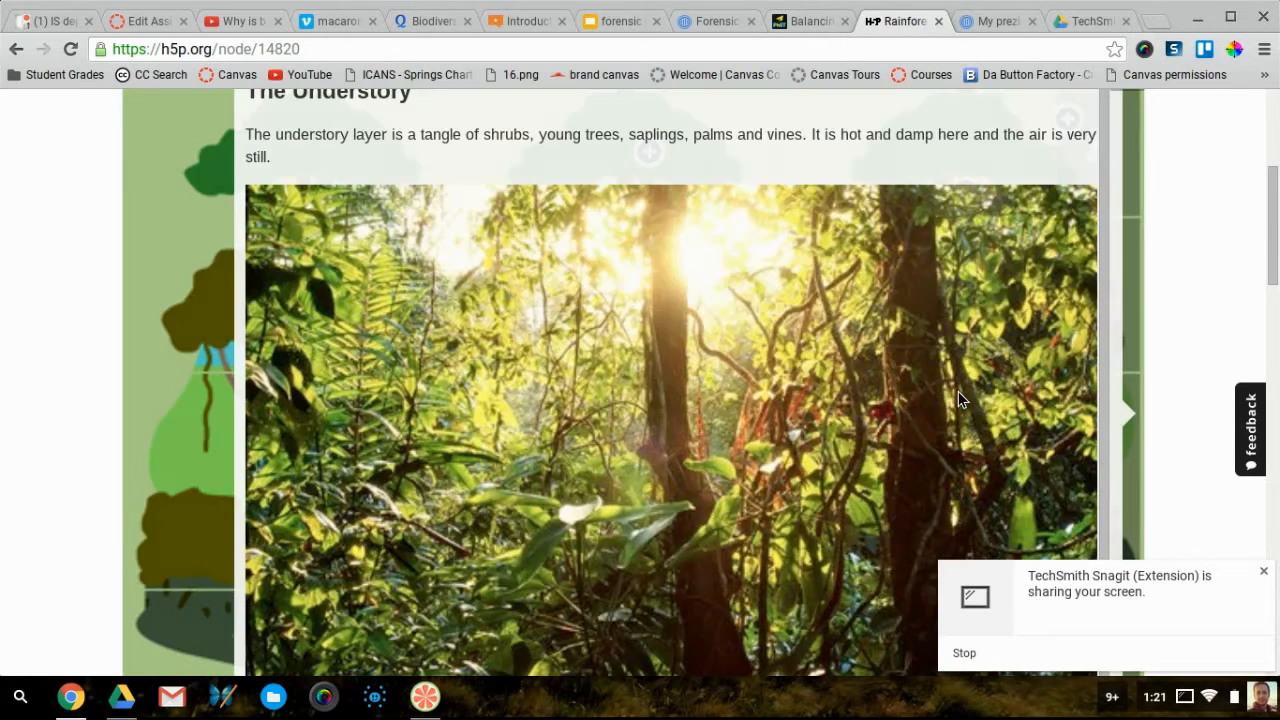
scroll(849, 398, up, 2)
scroll(849, 398, down, 1)
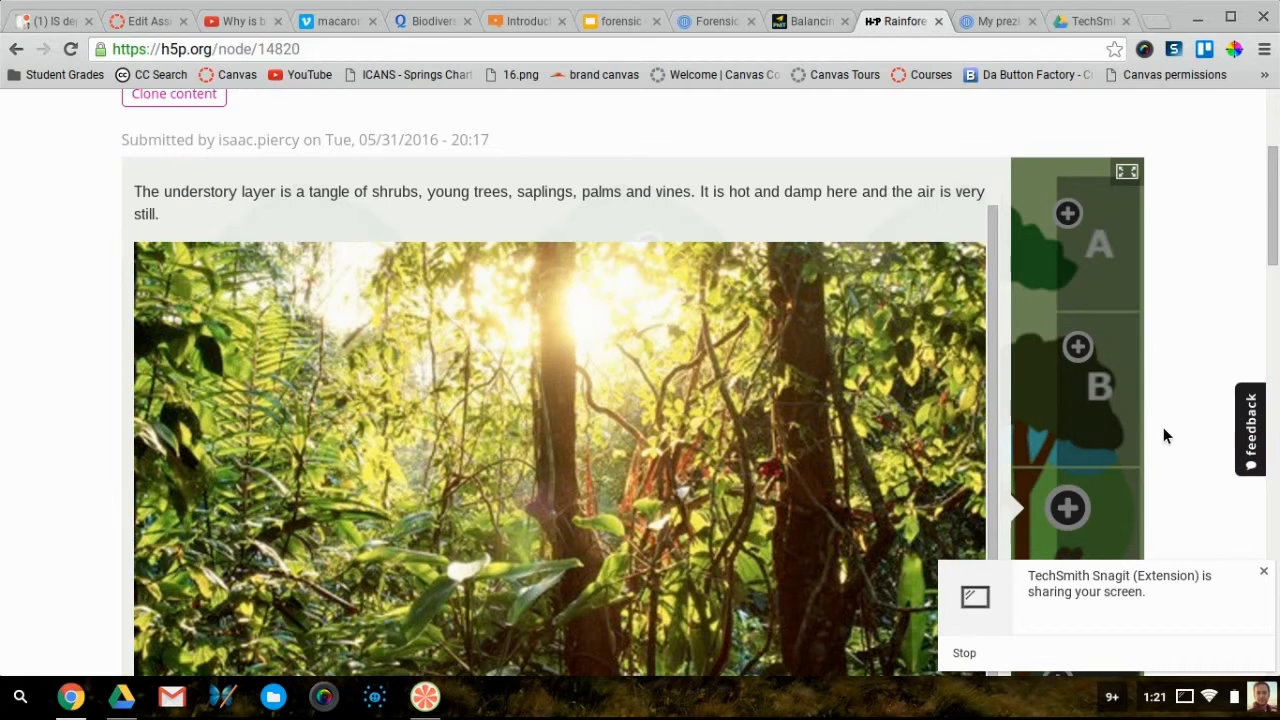
scroll(1163, 435, down, 2)
click(1092, 405)
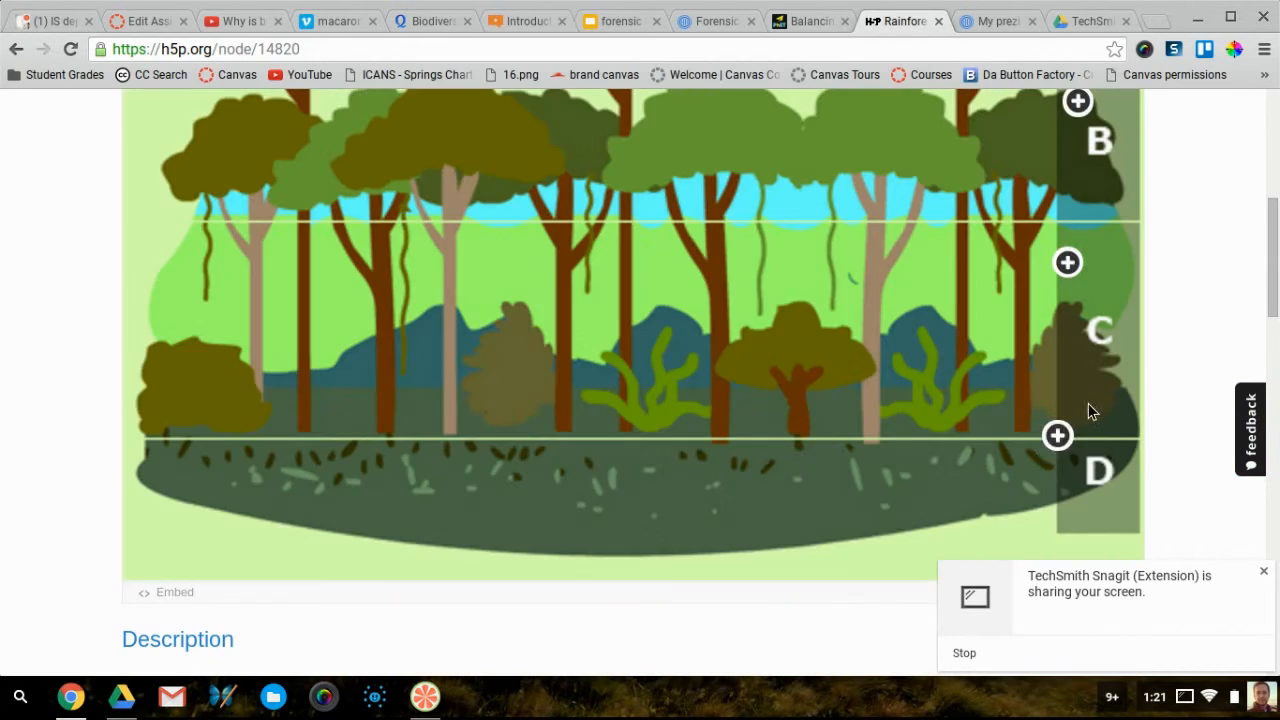
click(1060, 438)
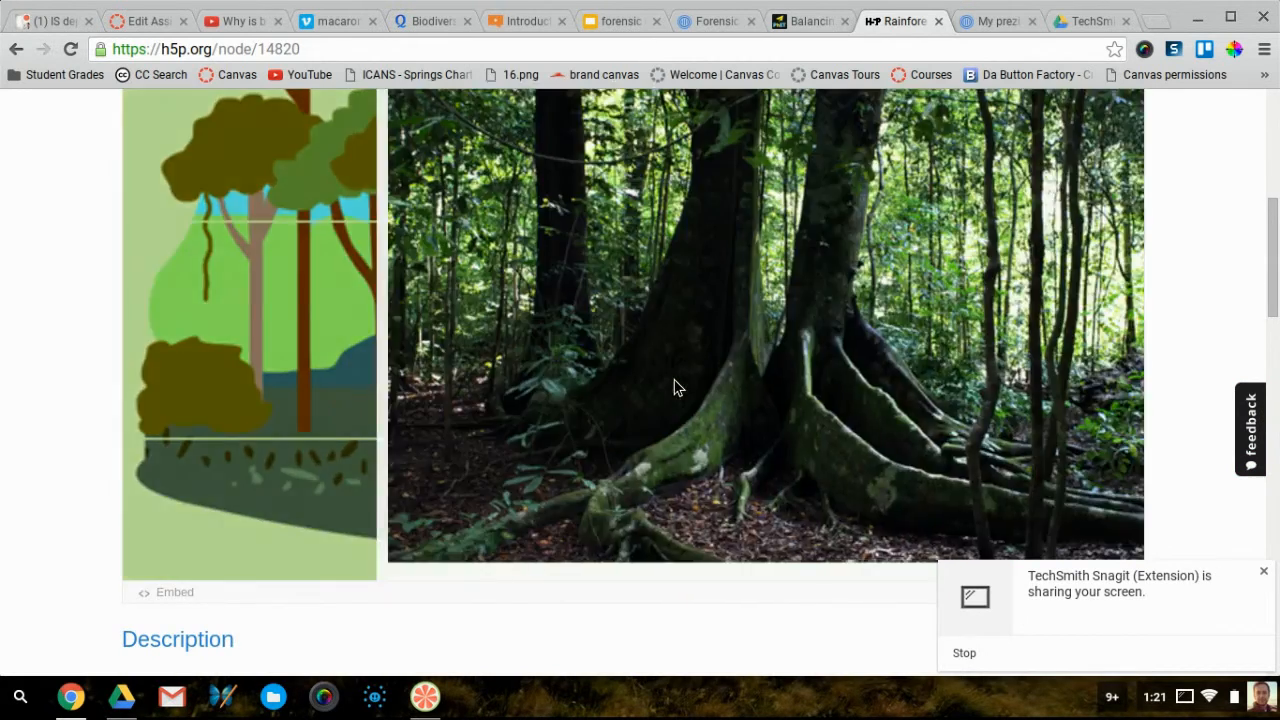
scroll(666, 375, up, 3)
scroll(914, 320, down, 1)
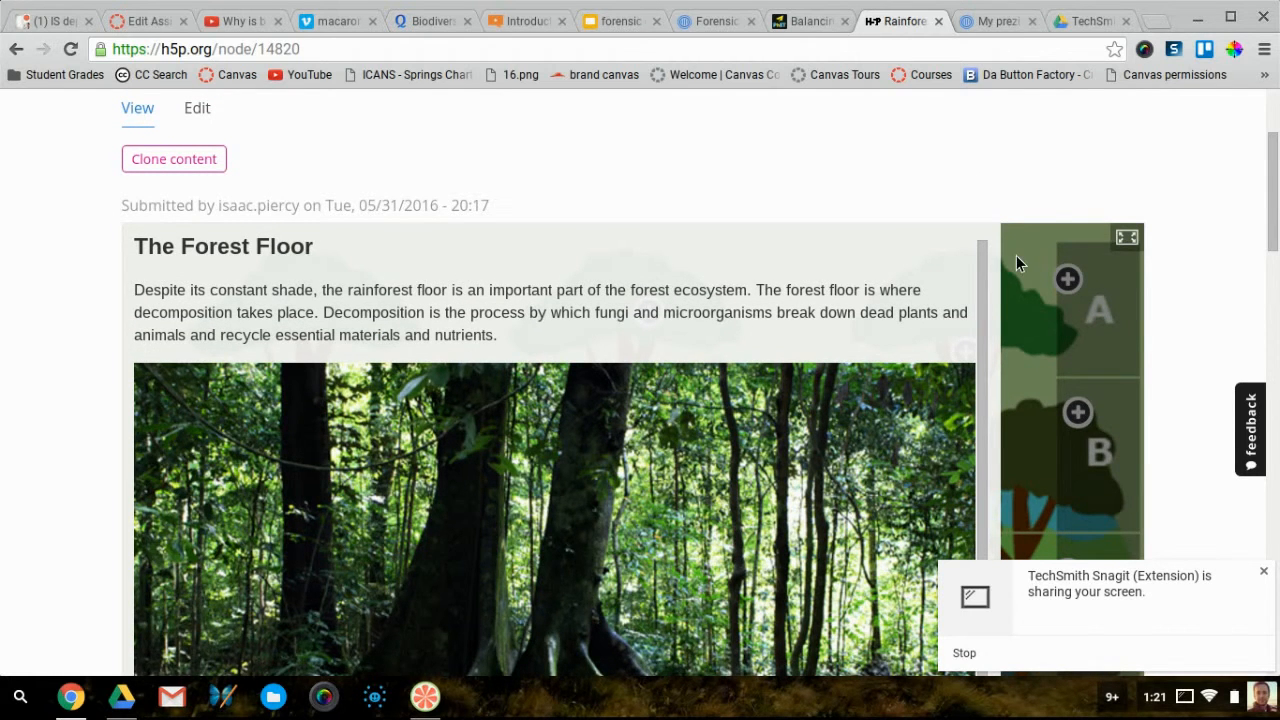
click(1016, 256)
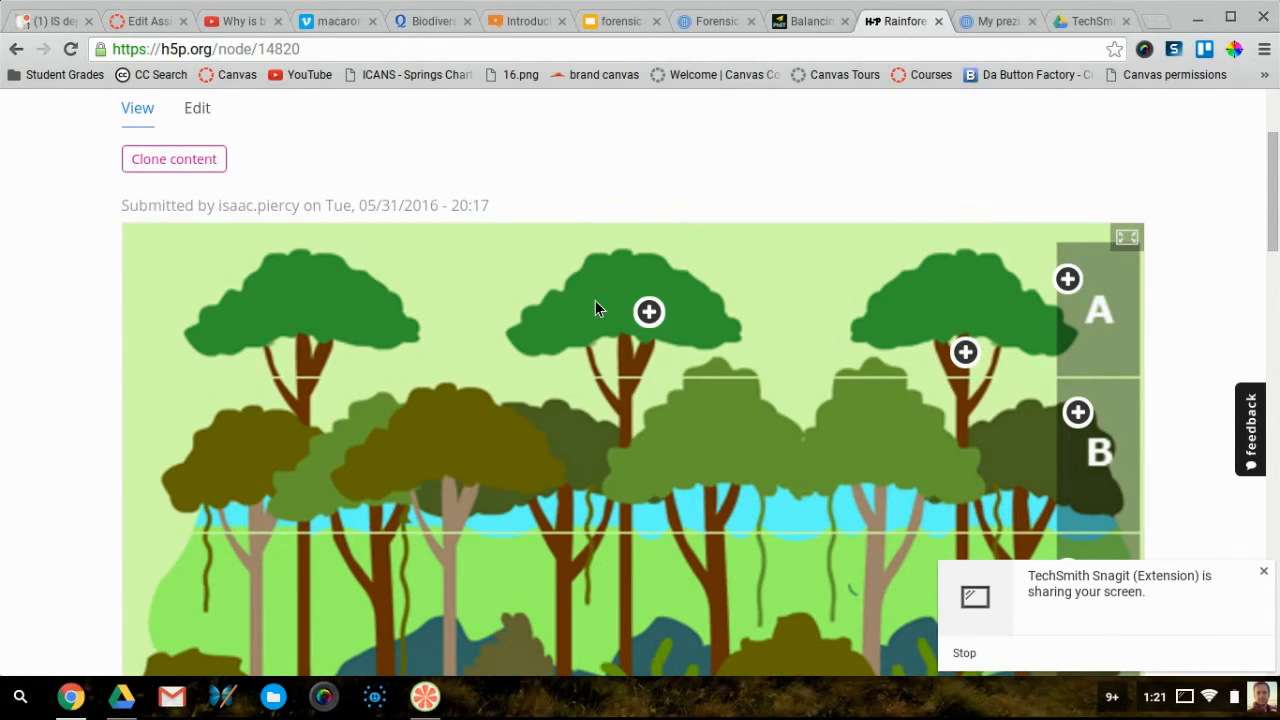
View the Sloth hotspot popup and skip ahead in its video
click(648, 316)
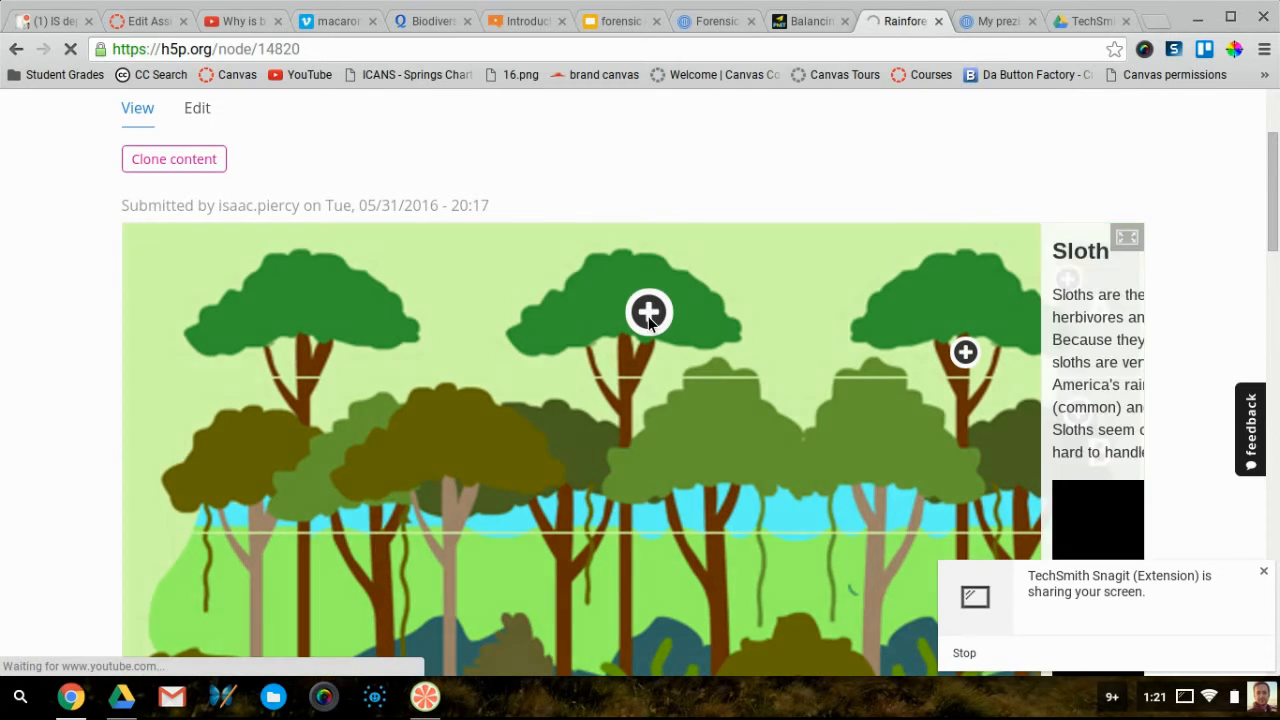
scroll(263, 318, down, 3)
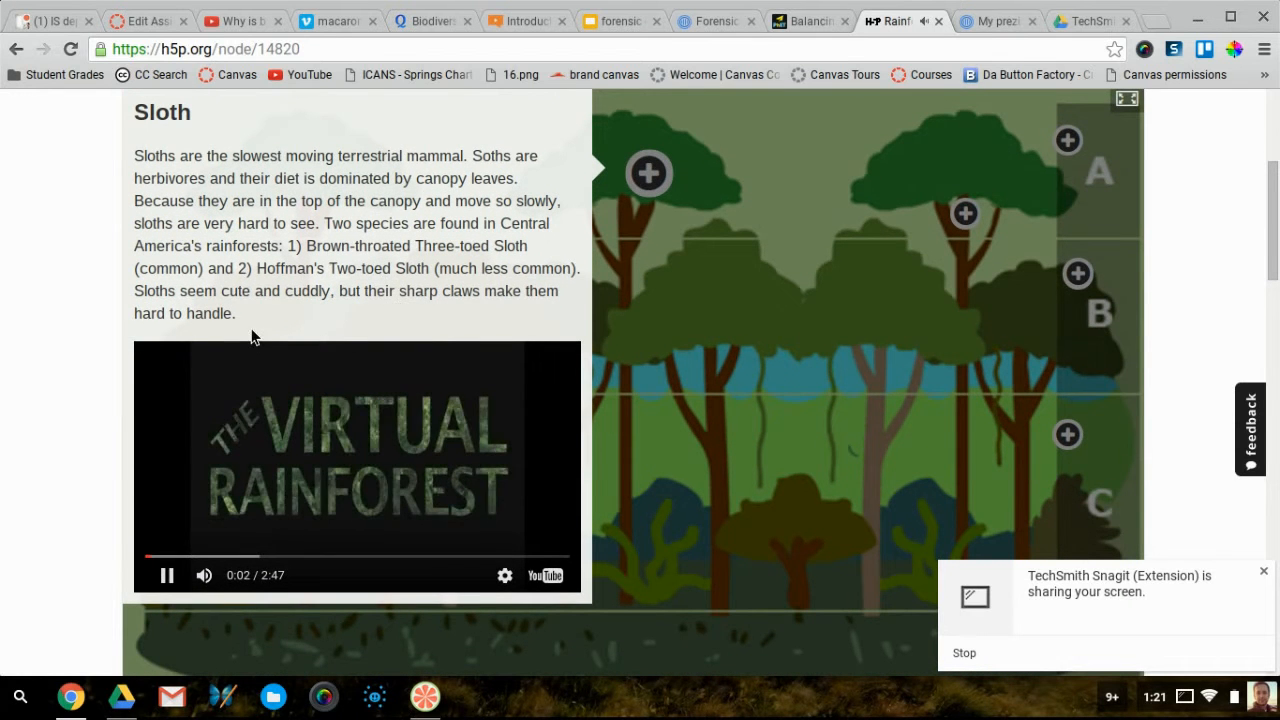
scroll(333, 337, up, 2)
scroll(335, 338, down, 2)
scroll(334, 334, up, 1)
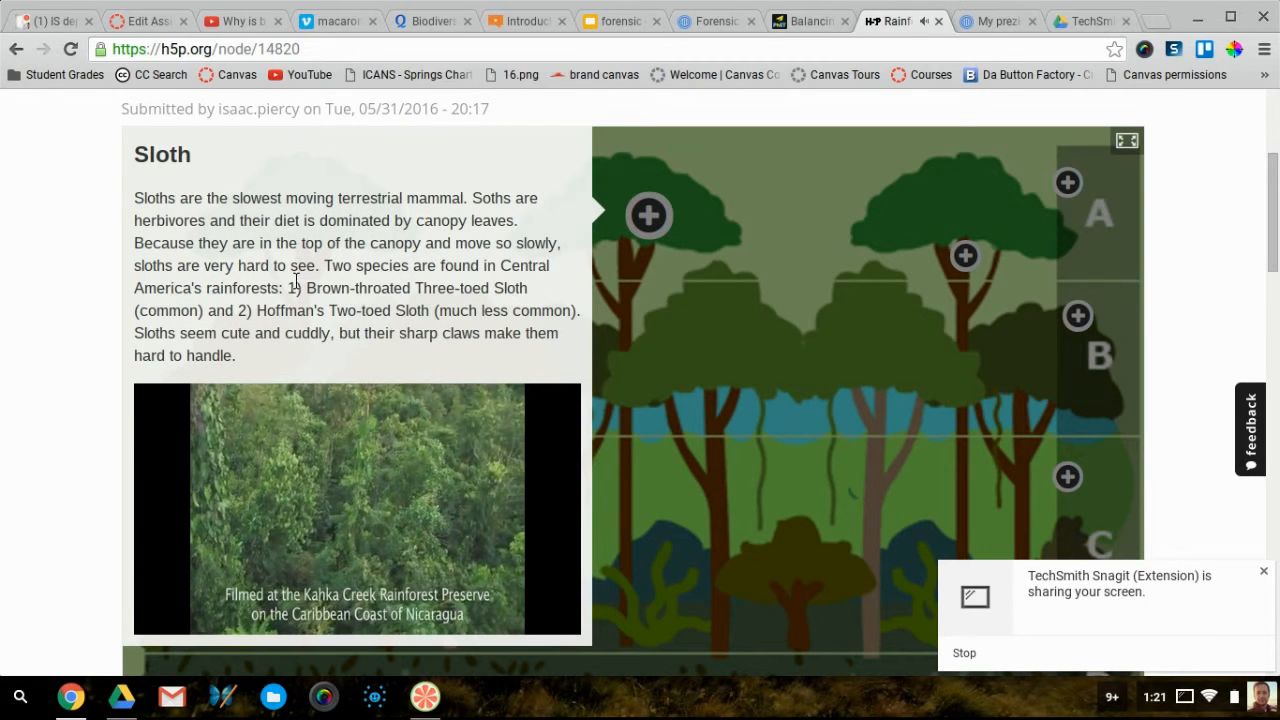
scroll(240, 330, down, 1)
click(205, 528)
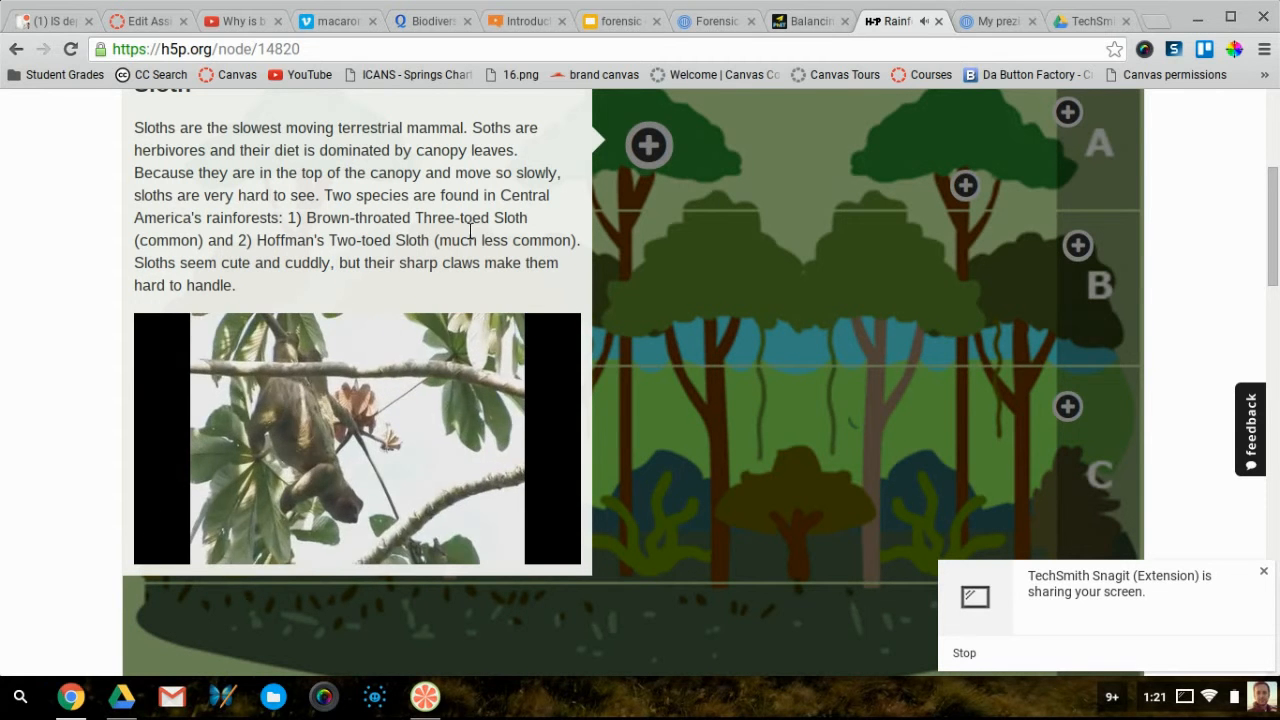
scroll(470, 230, up, 1)
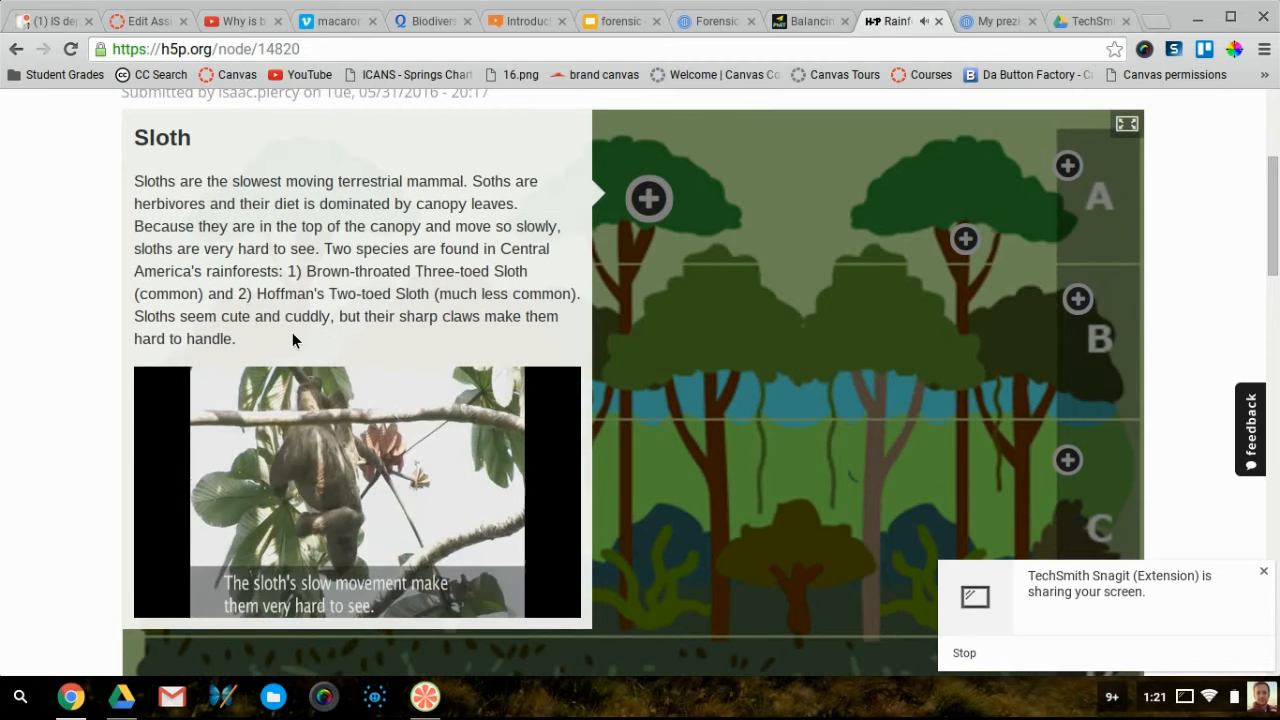
scroll(457, 337, down, 4)
scroll(221, 342, up, 4)
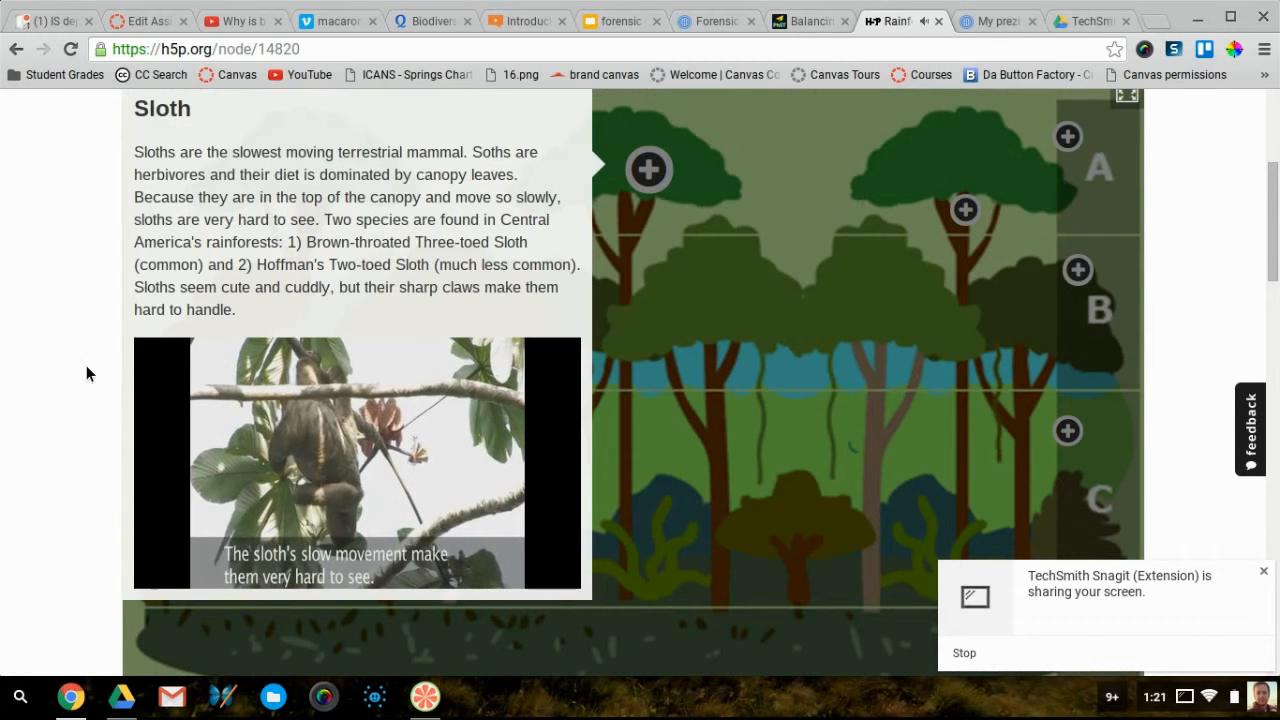
click(628, 401)
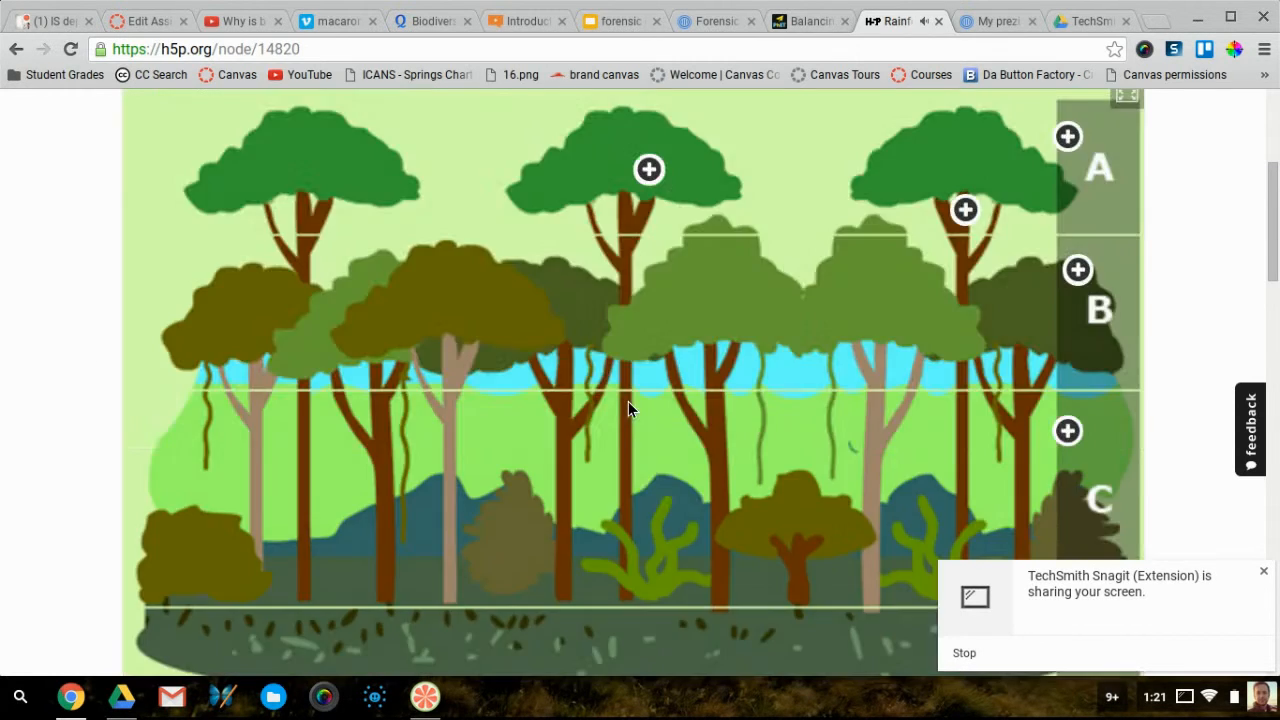
Show the Rainforest Layers embed code (1090 × 738) and return to the Canvas assignment editor
scroll(628, 401, down, 6)
click(175, 400)
key(ctrl+c)
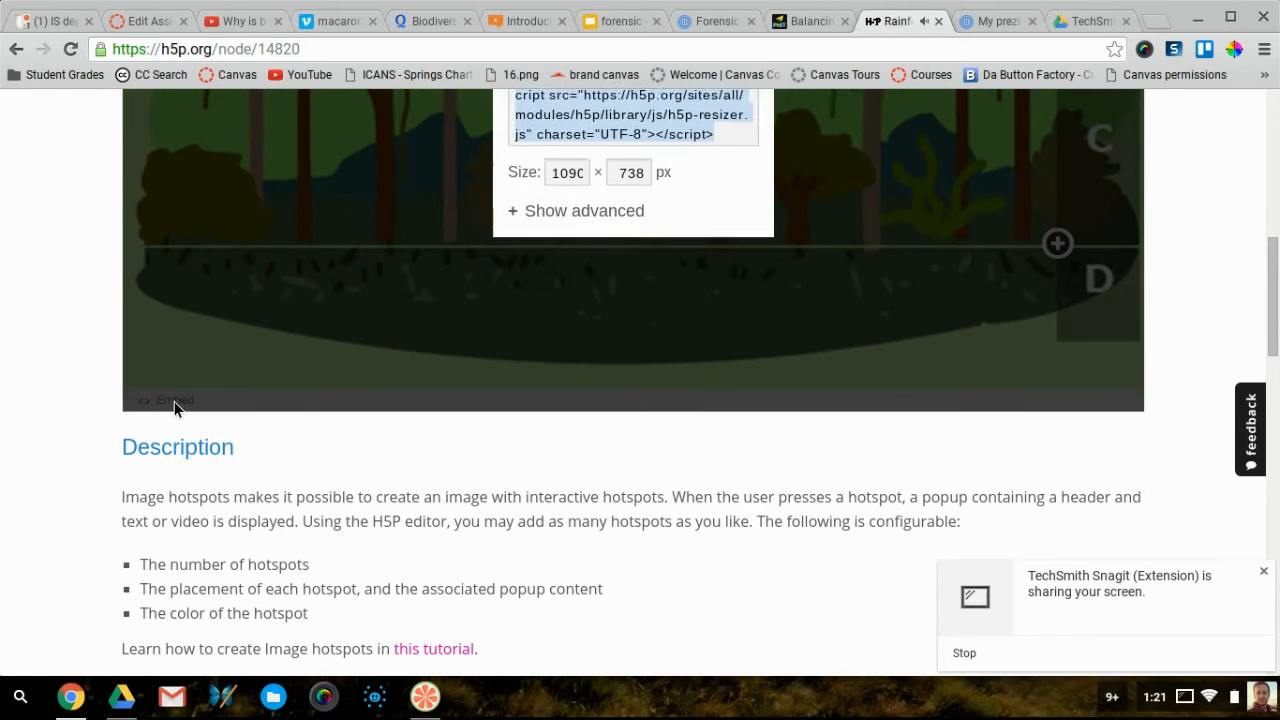
scroll(550, 295, up, 4)
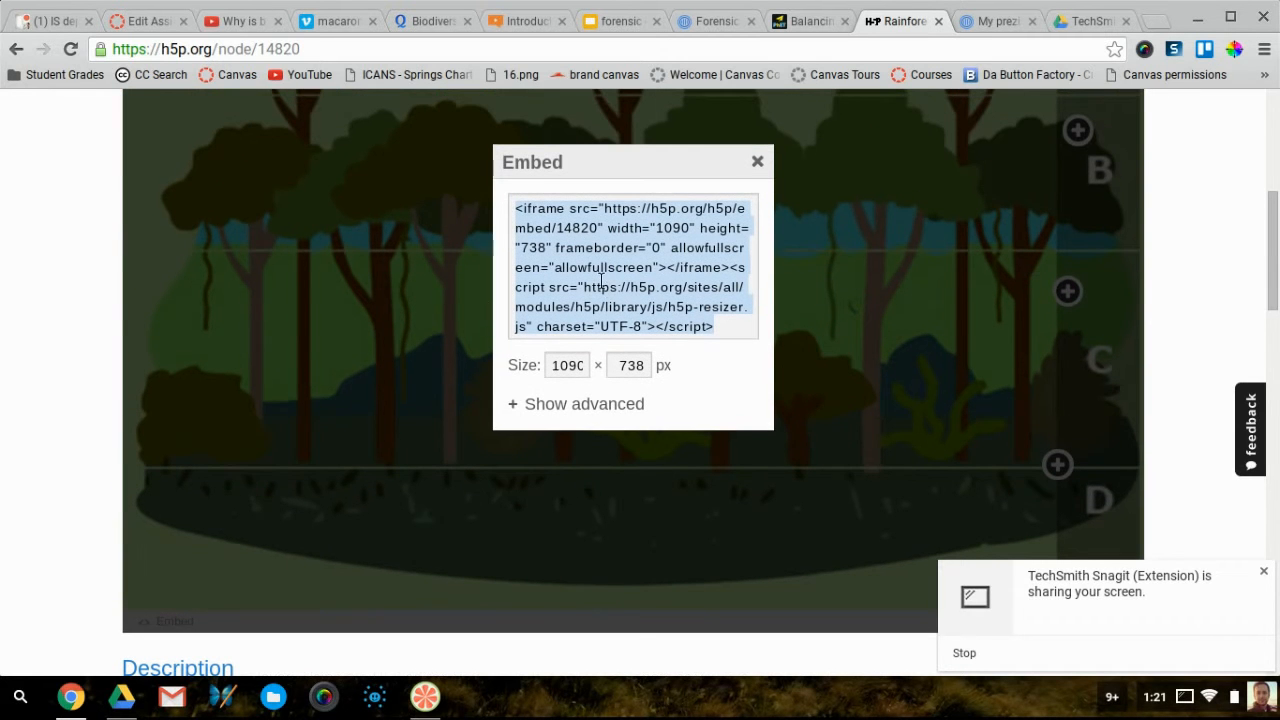
click(177, 23)
scroll(498, 582, down, 5)
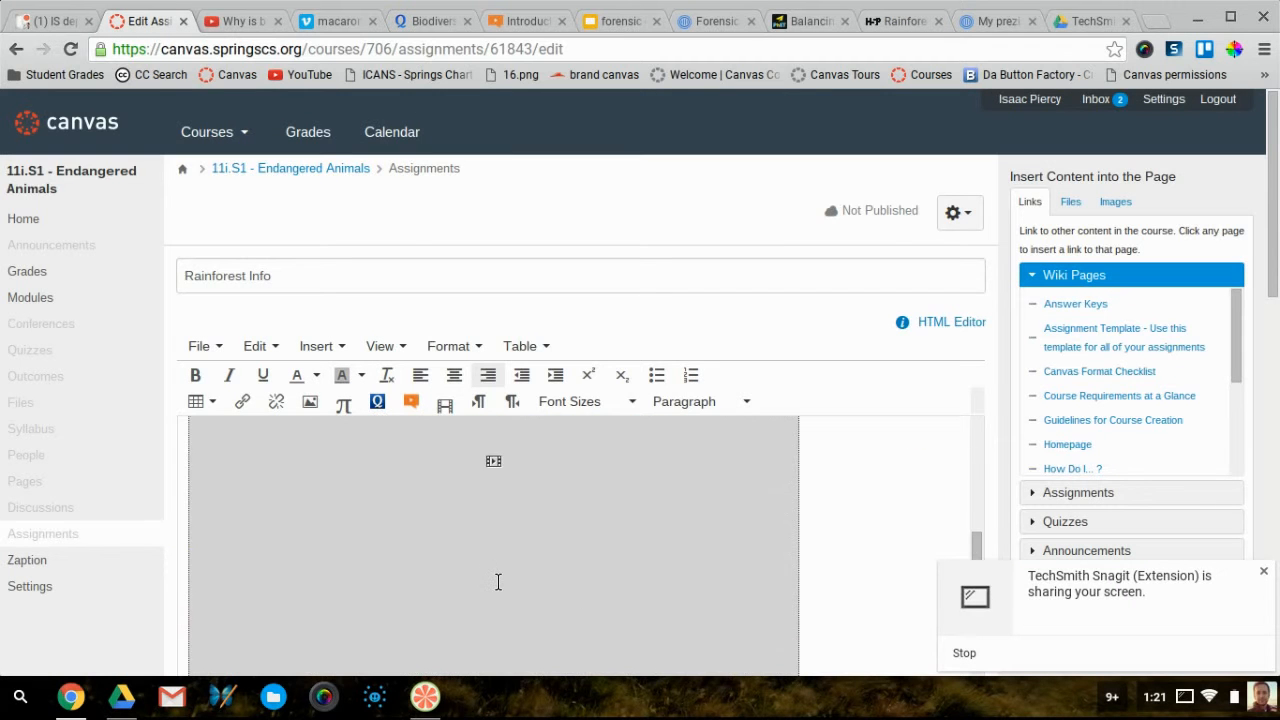
Embed the pasted H5P Rainforest Layers iframe under '2. Complete the interactive:' and save the assignment
click(502, 529)
scroll(500, 529, down, 5)
click(383, 528)
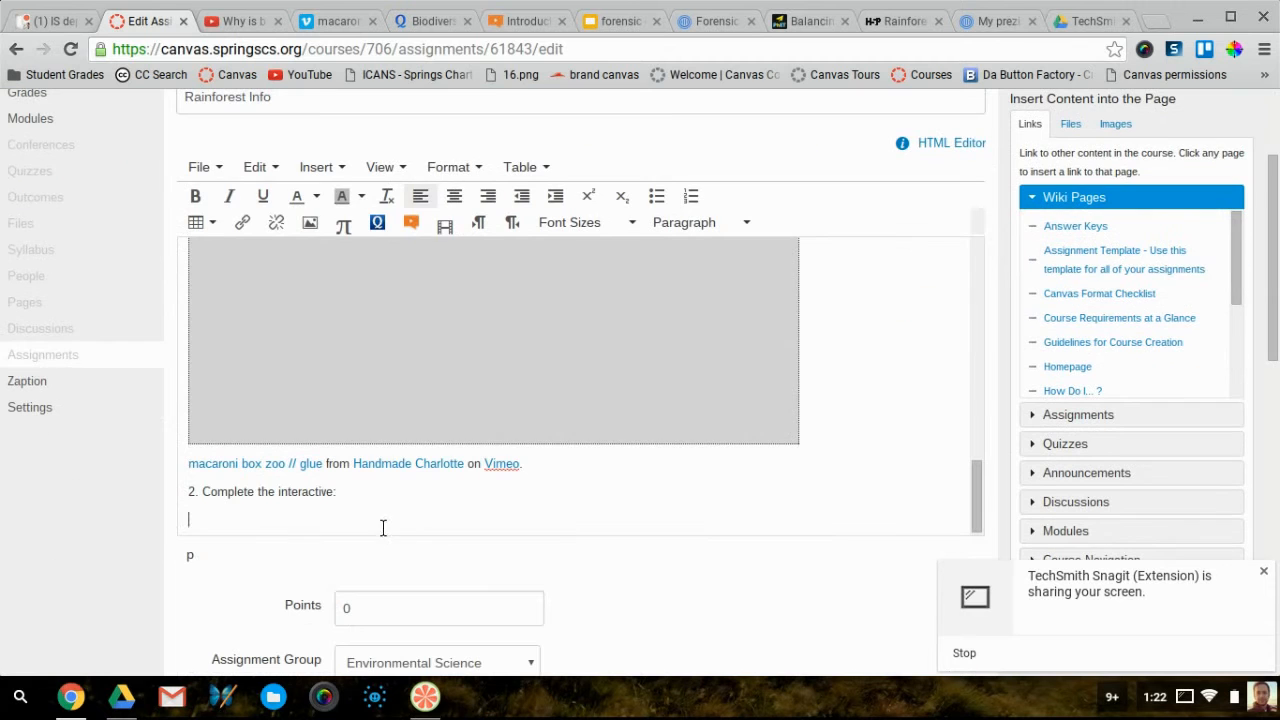
click(333, 172)
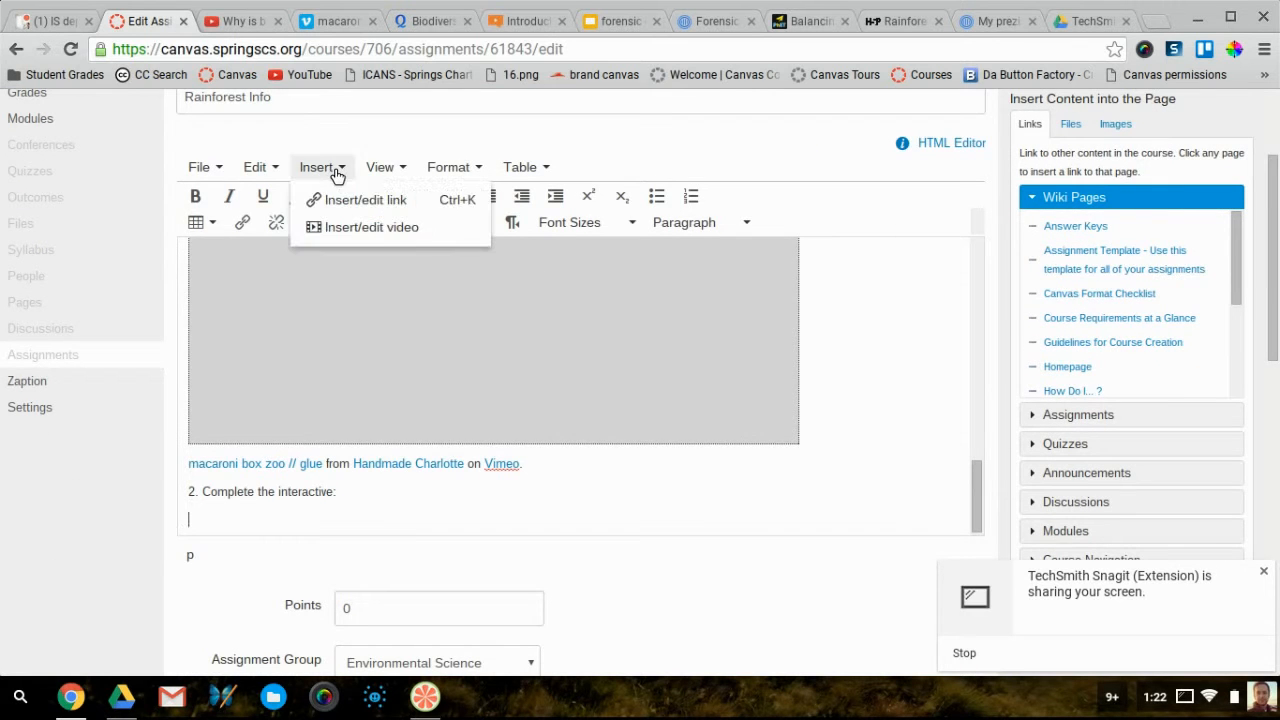
click(348, 227)
click(472, 289)
click(565, 431)
key(ctrl+v)
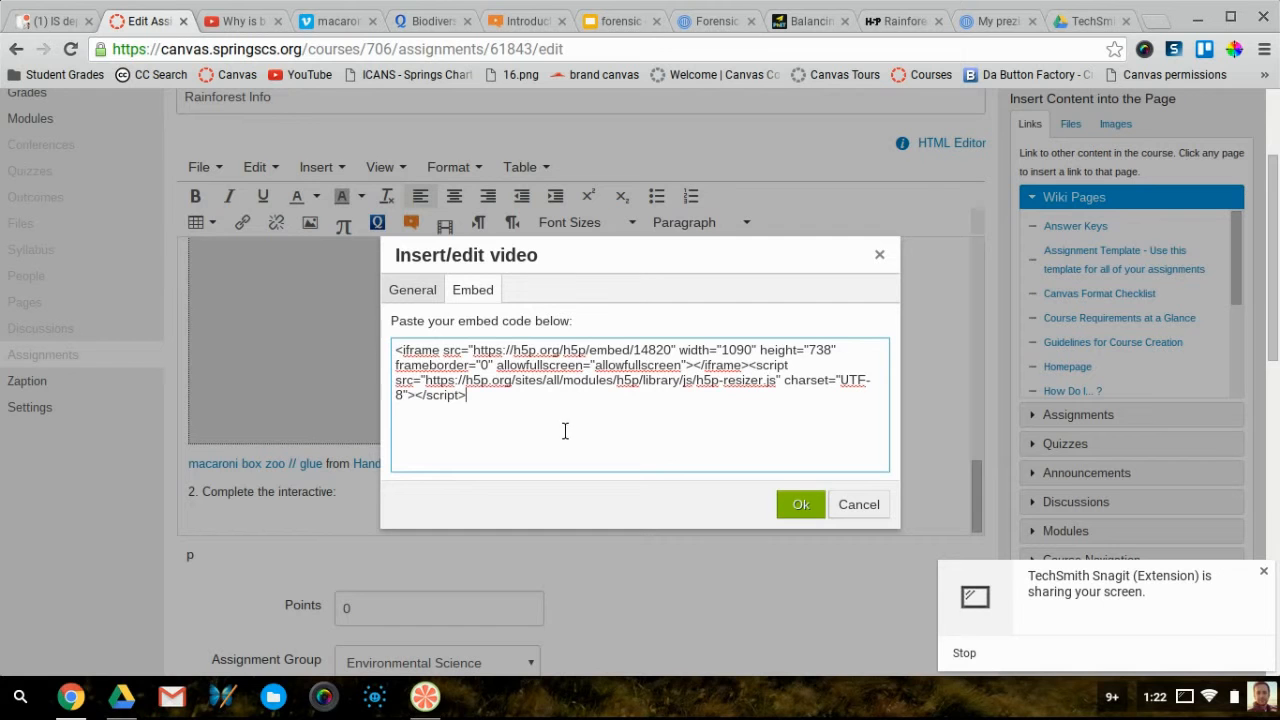
click(801, 505)
scroll(621, 448, down, 10)
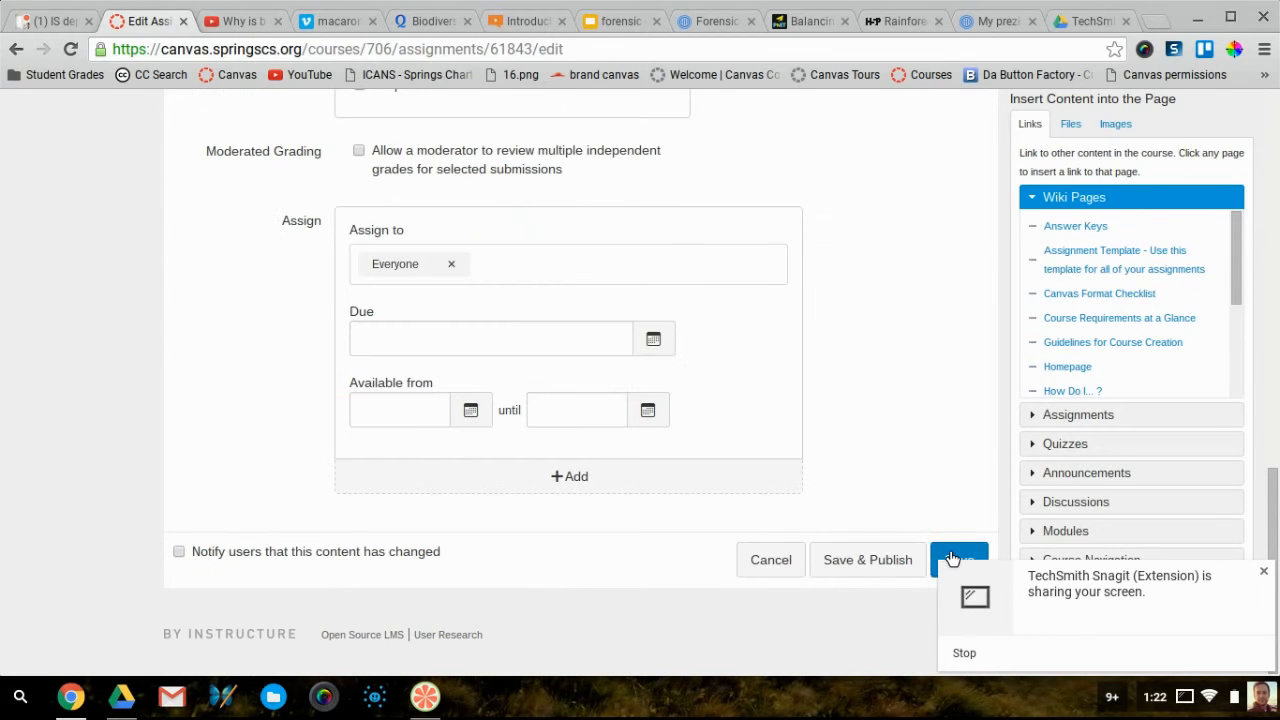
click(944, 558)
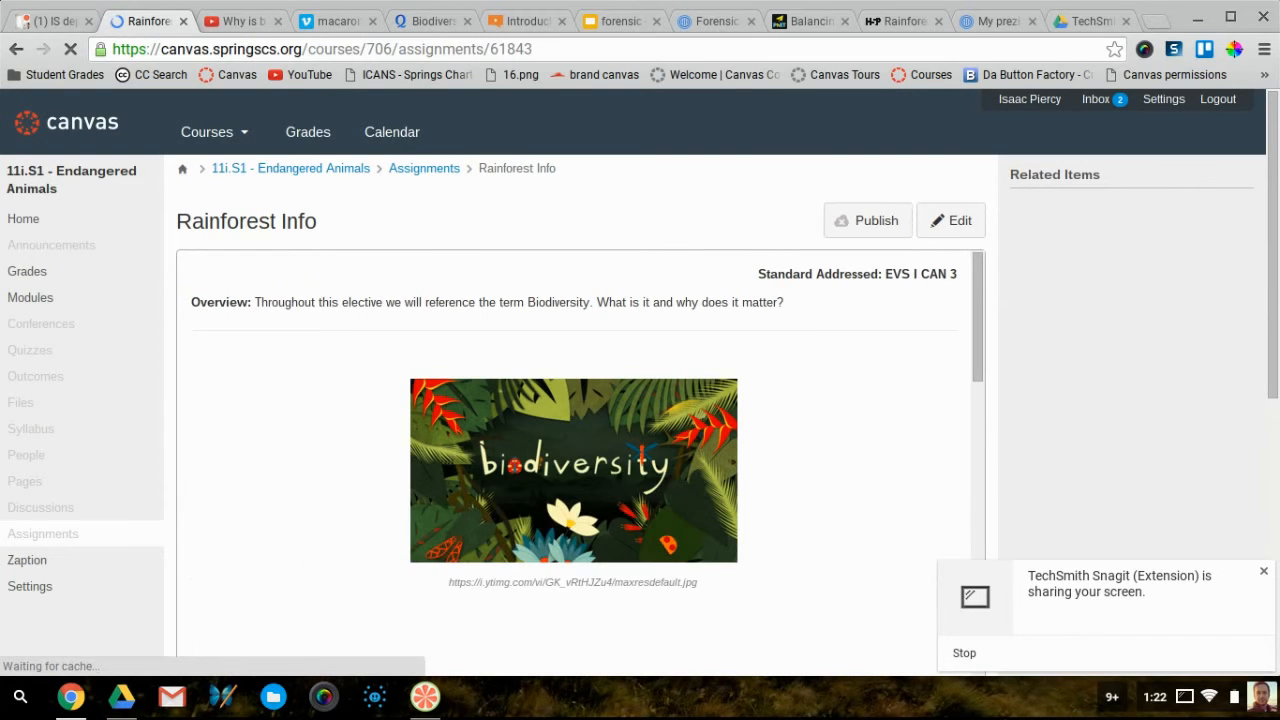
Scroll the saved Rainforest Info page to check the embedded H5P interactive, then choose Edit
scroll(907, 604, down, 5)
scroll(907, 604, down, 5)
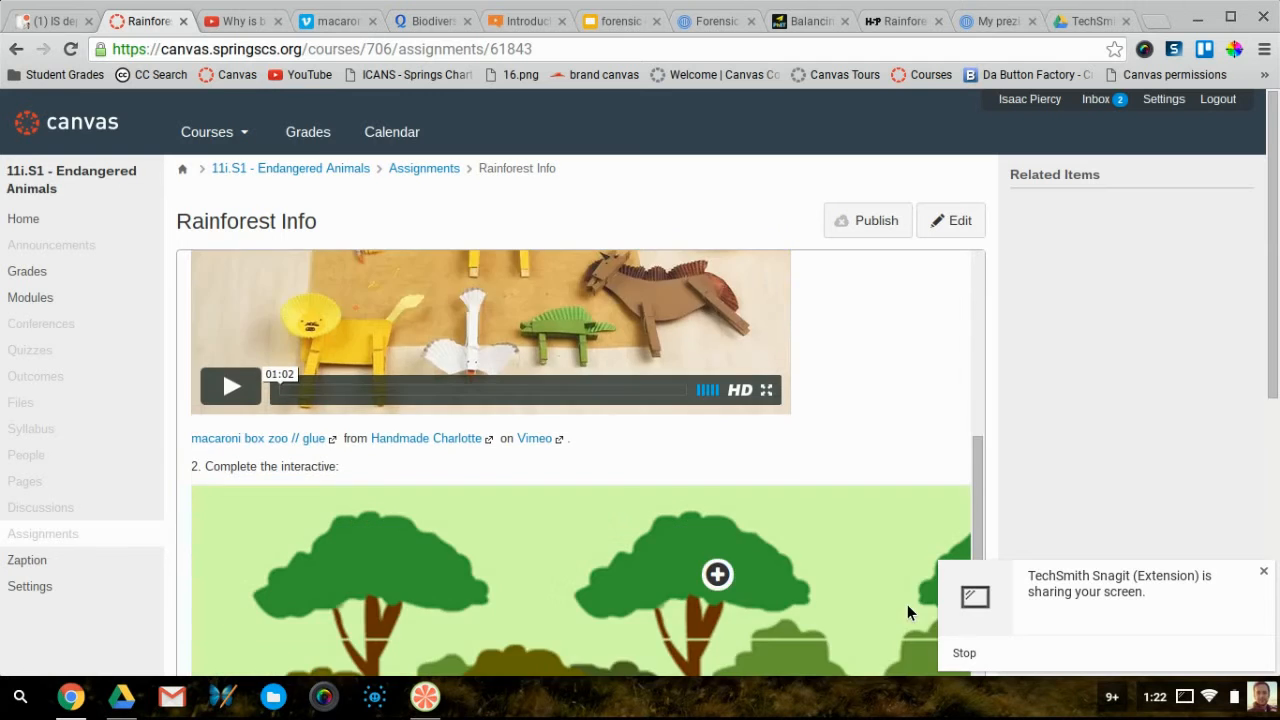
scroll(907, 604, right, 2)
scroll(907, 604, left, 2)
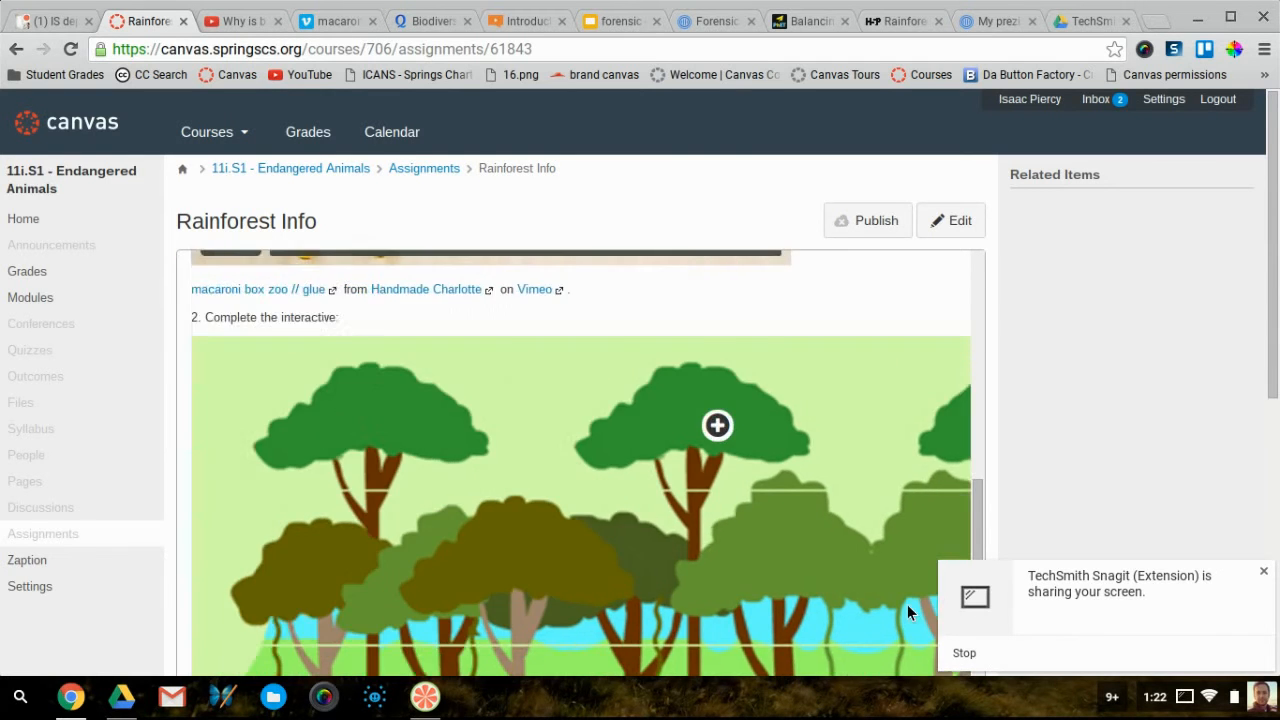
scroll(907, 604, down, 5)
scroll(907, 604, up, 5)
scroll(907, 604, right, 2)
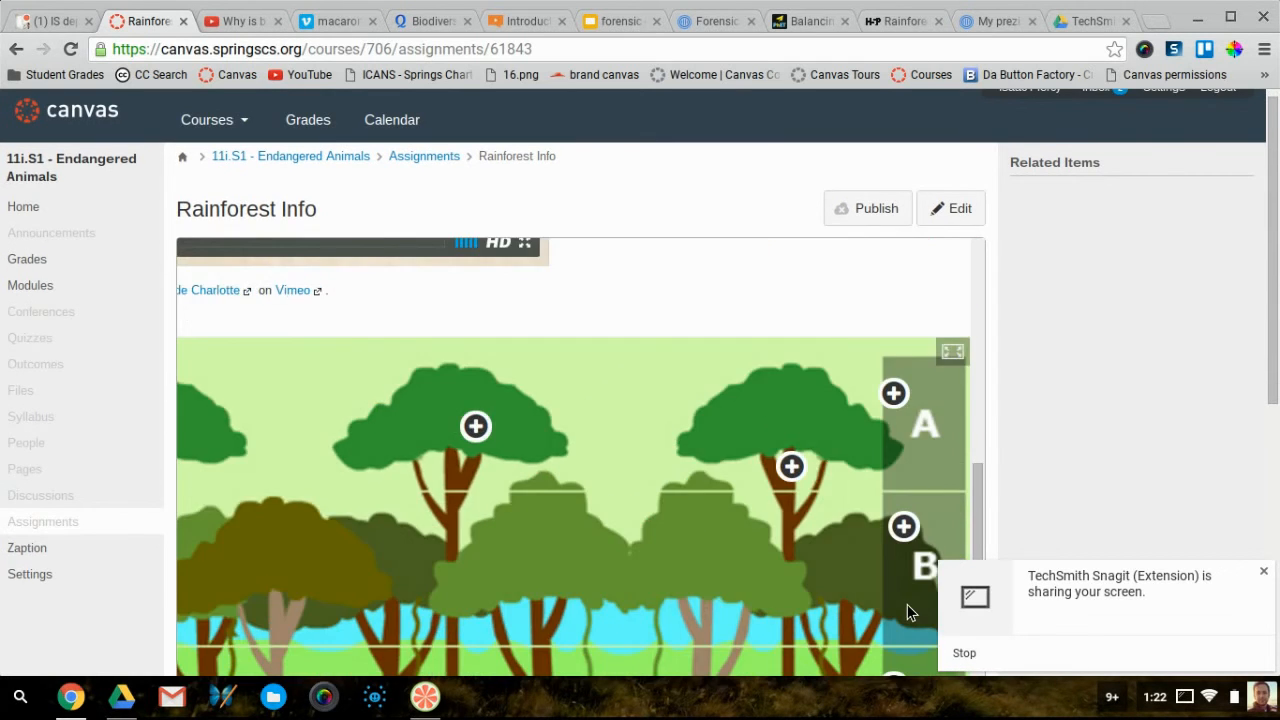
scroll(907, 604, left, 2)
scroll(907, 604, right, 2)
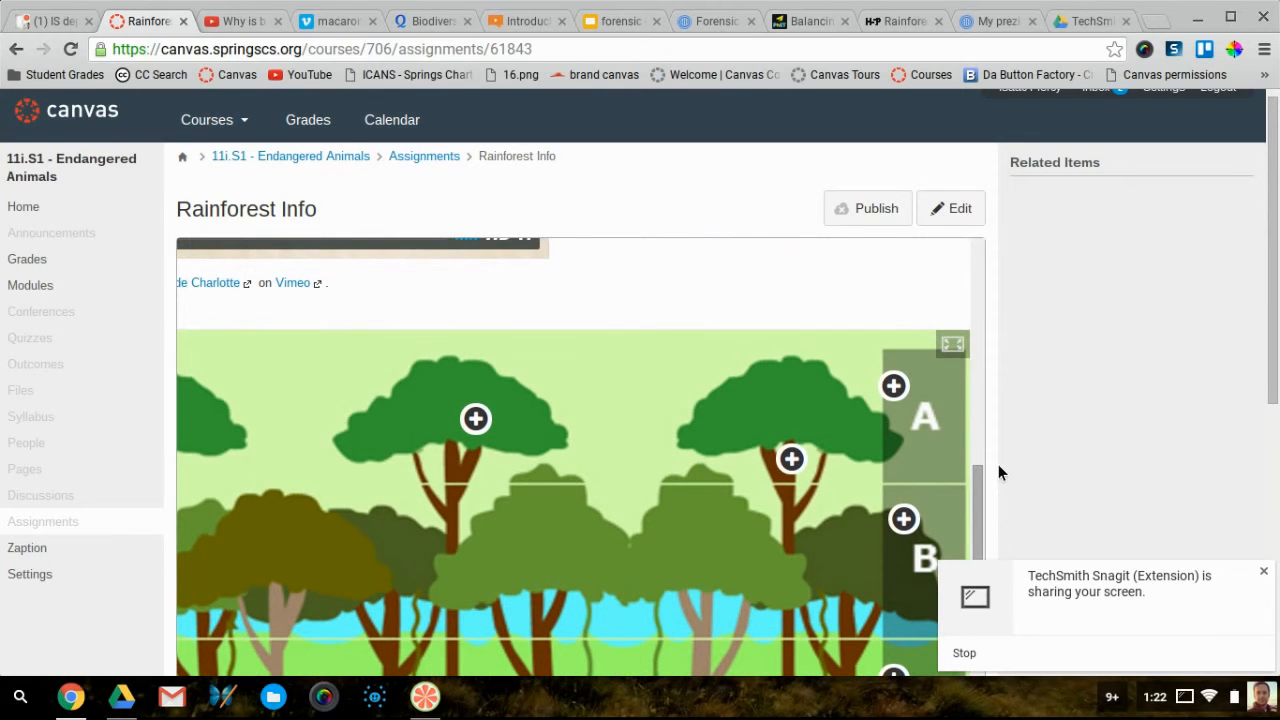
click(953, 212)
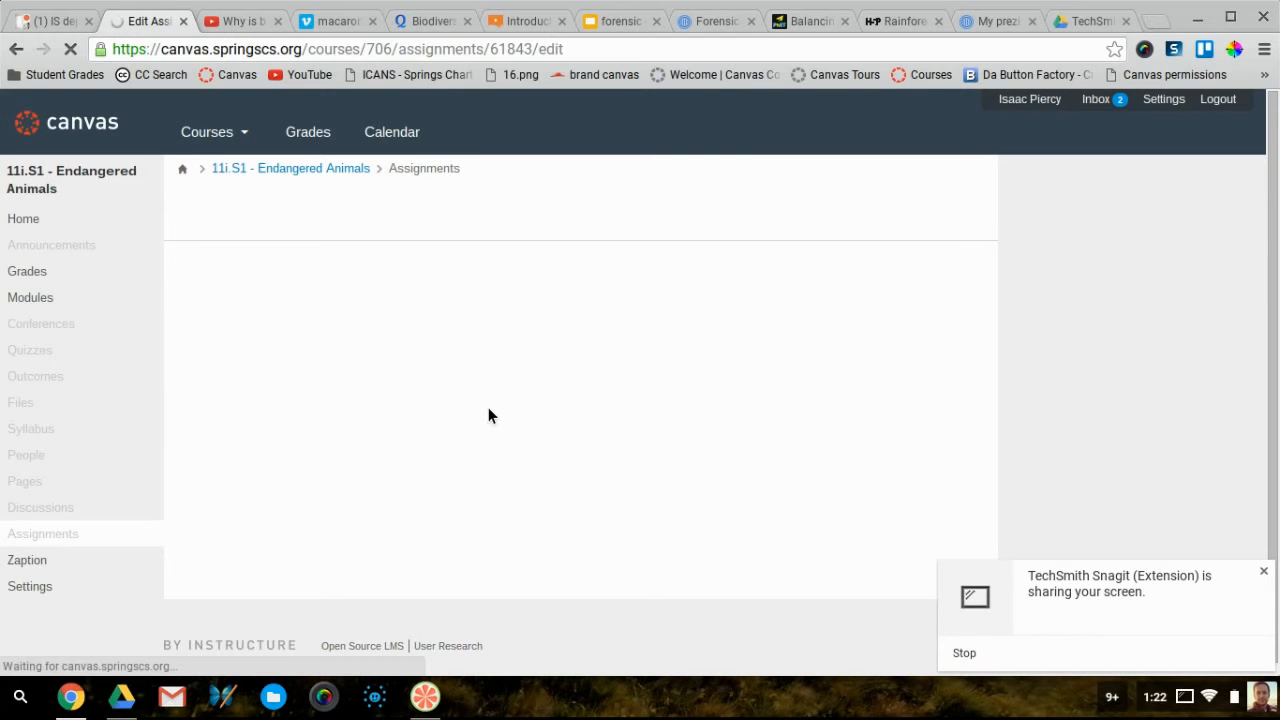
Drag the rainforest interactive's corner handle to shrink the embed, then save Rainforest Info
scroll(492, 414, down, 5)
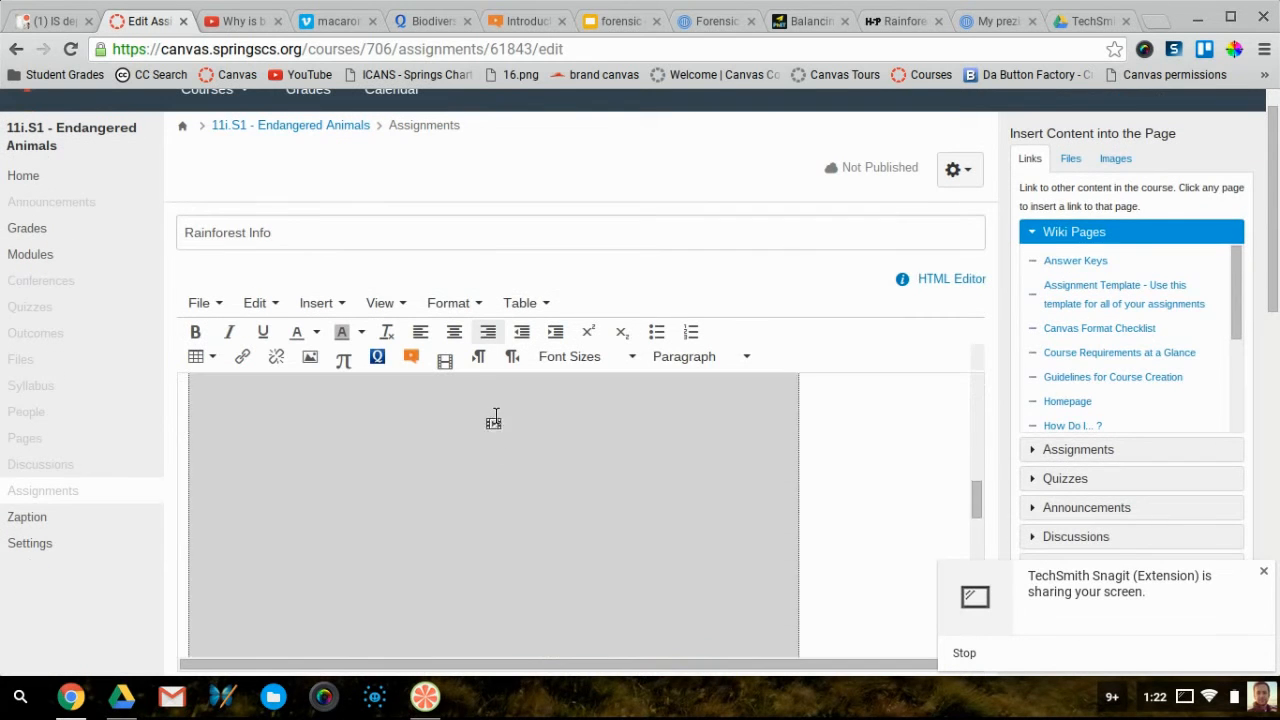
scroll(490, 415, down, 4)
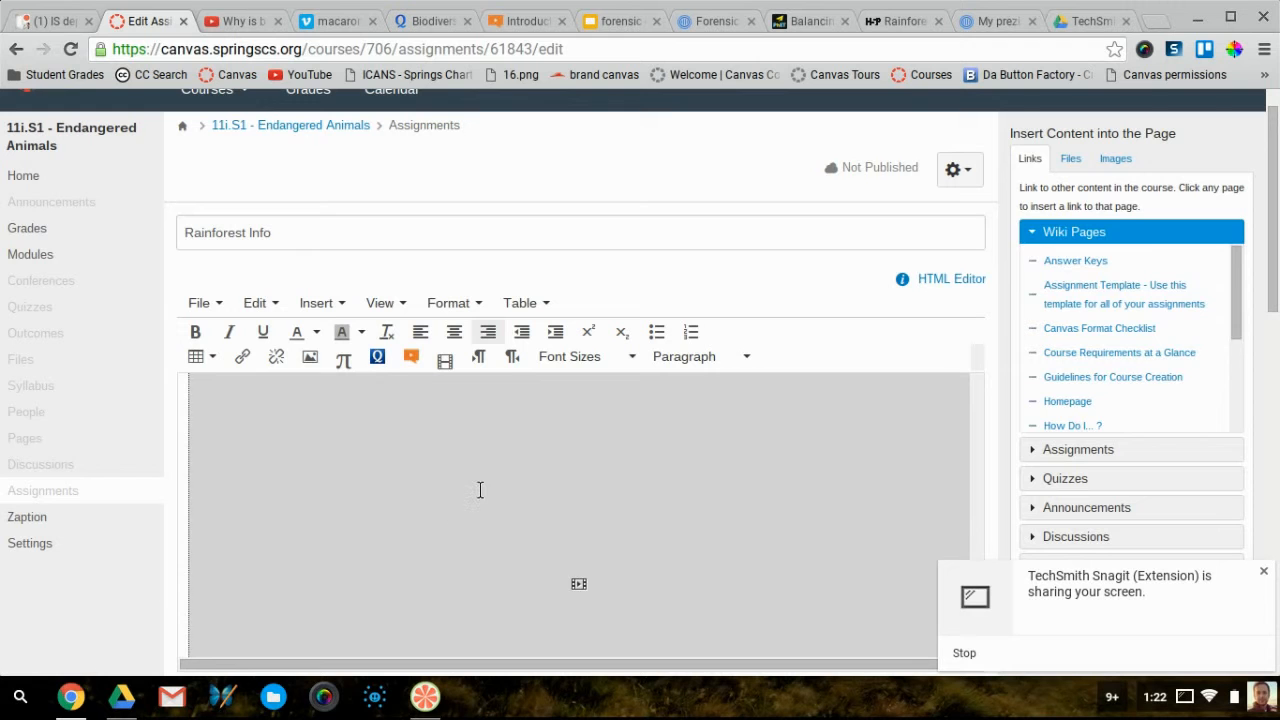
scroll(515, 480, up, 2)
click(378, 611)
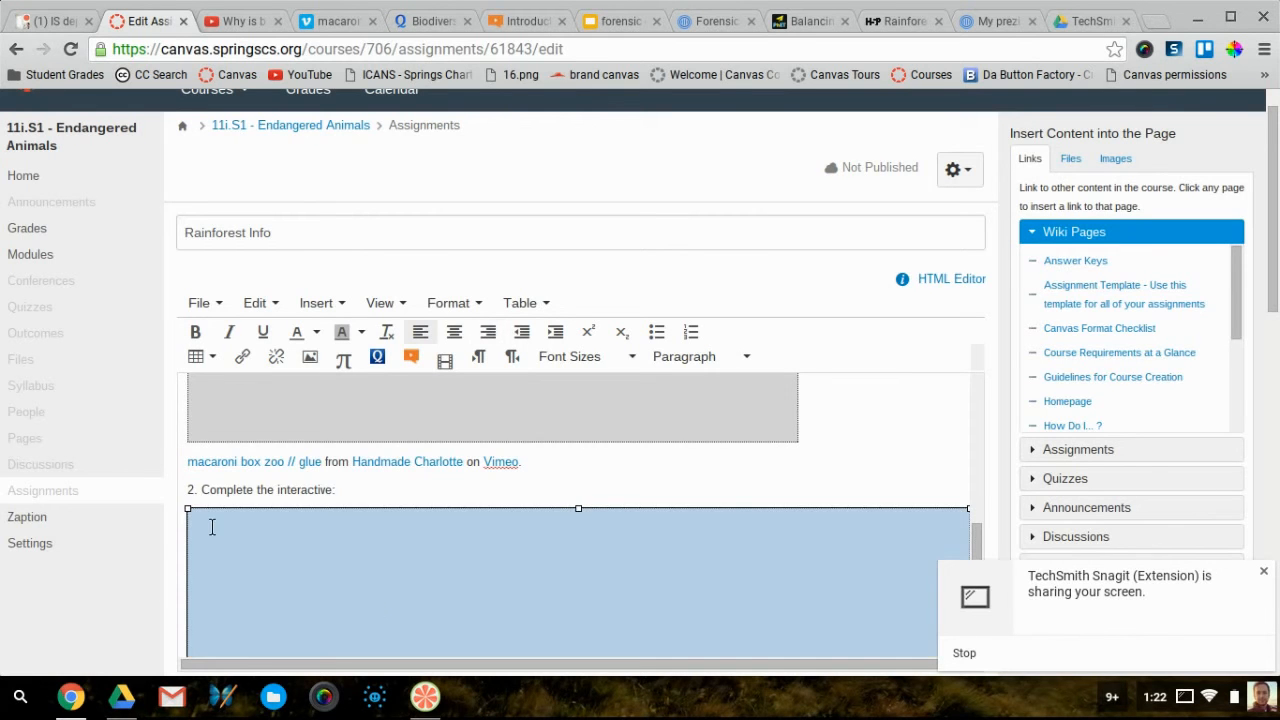
drag(196, 519, 440, 640)
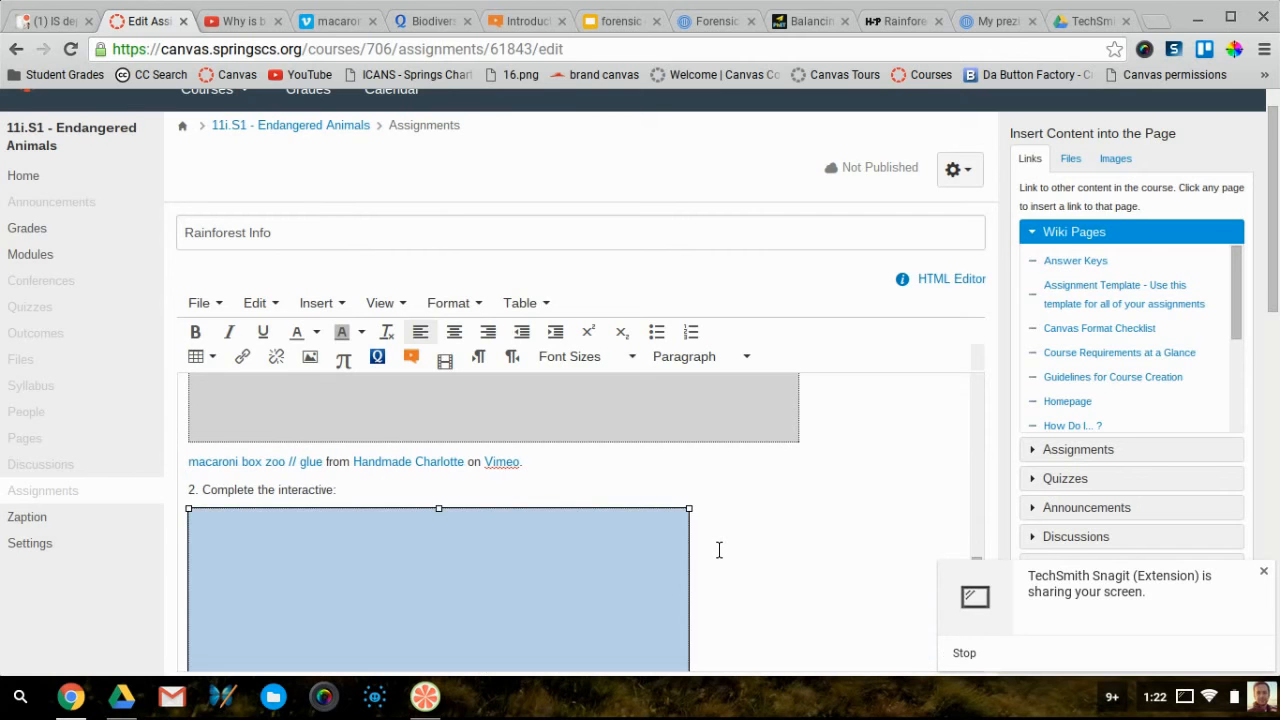
scroll(718, 549, down, 10)
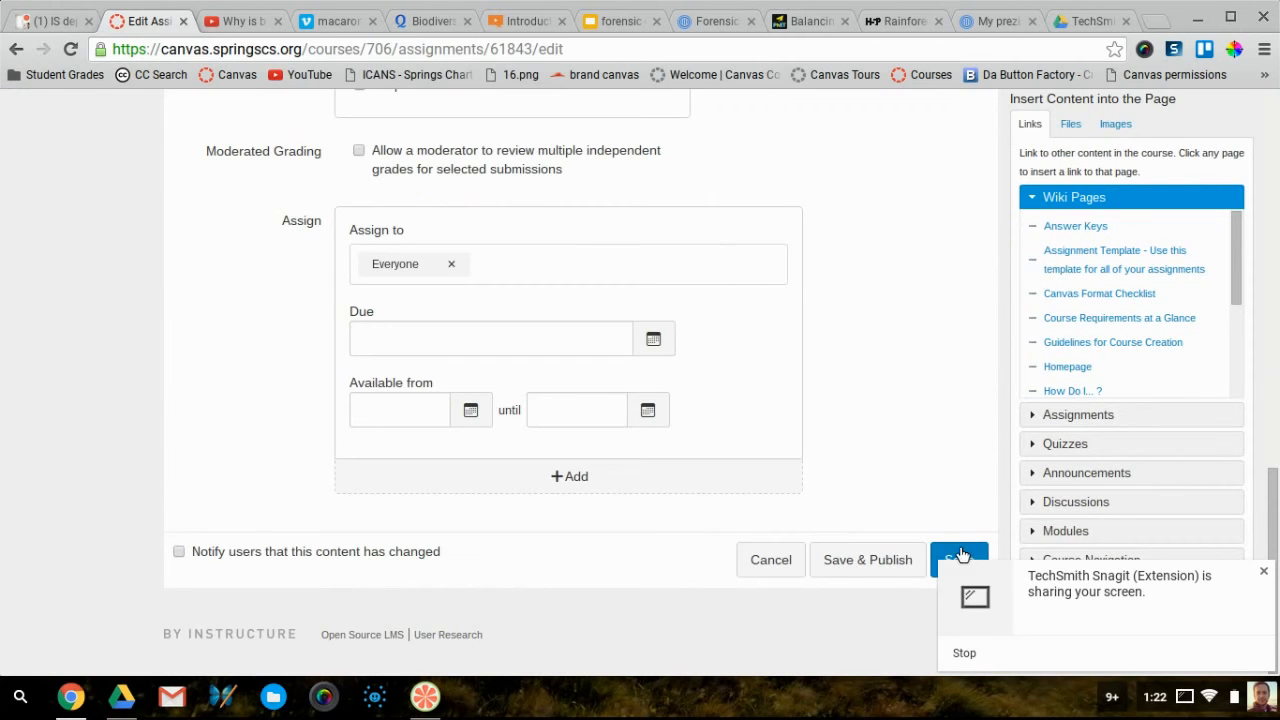
click(955, 555)
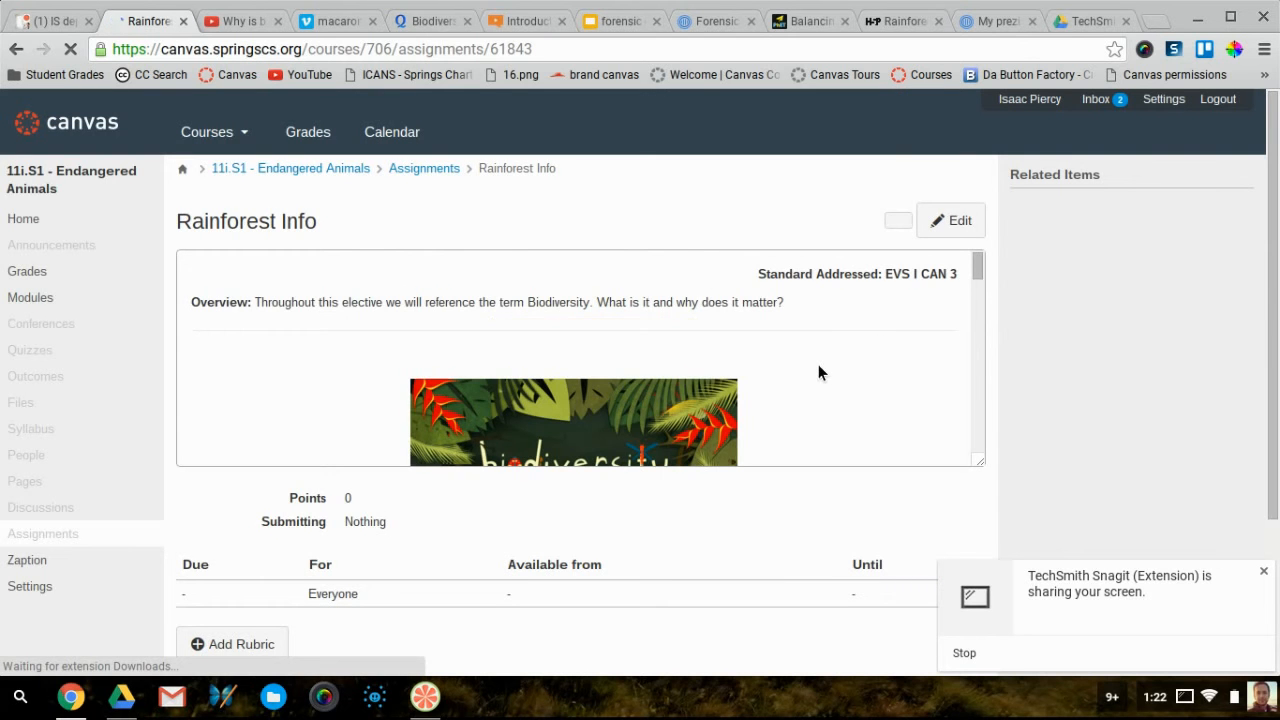
Make the description box taller so the whole interactive shows
scroll(818, 372, down, 6)
scroll(818, 372, down, 2)
scroll(818, 372, up, 1)
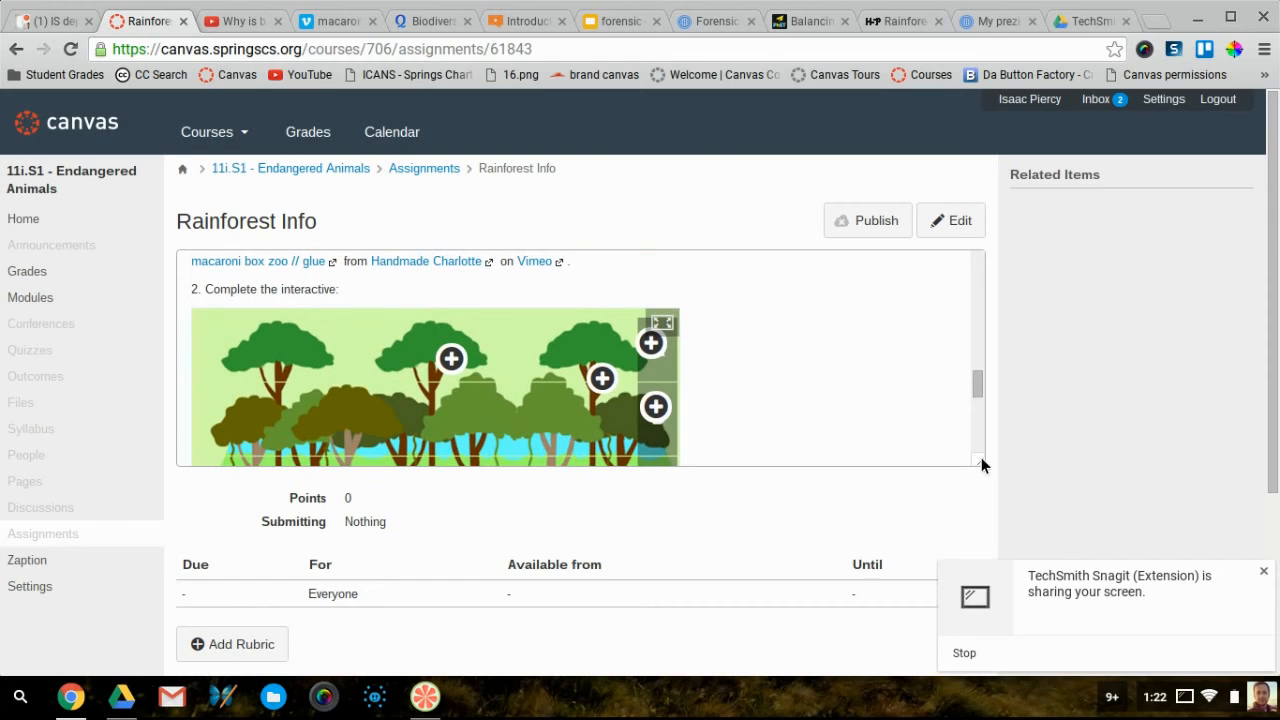
drag(981, 464, 981, 690)
Open the interactive's top Sloth hotspot to show its information and video
click(451, 358)
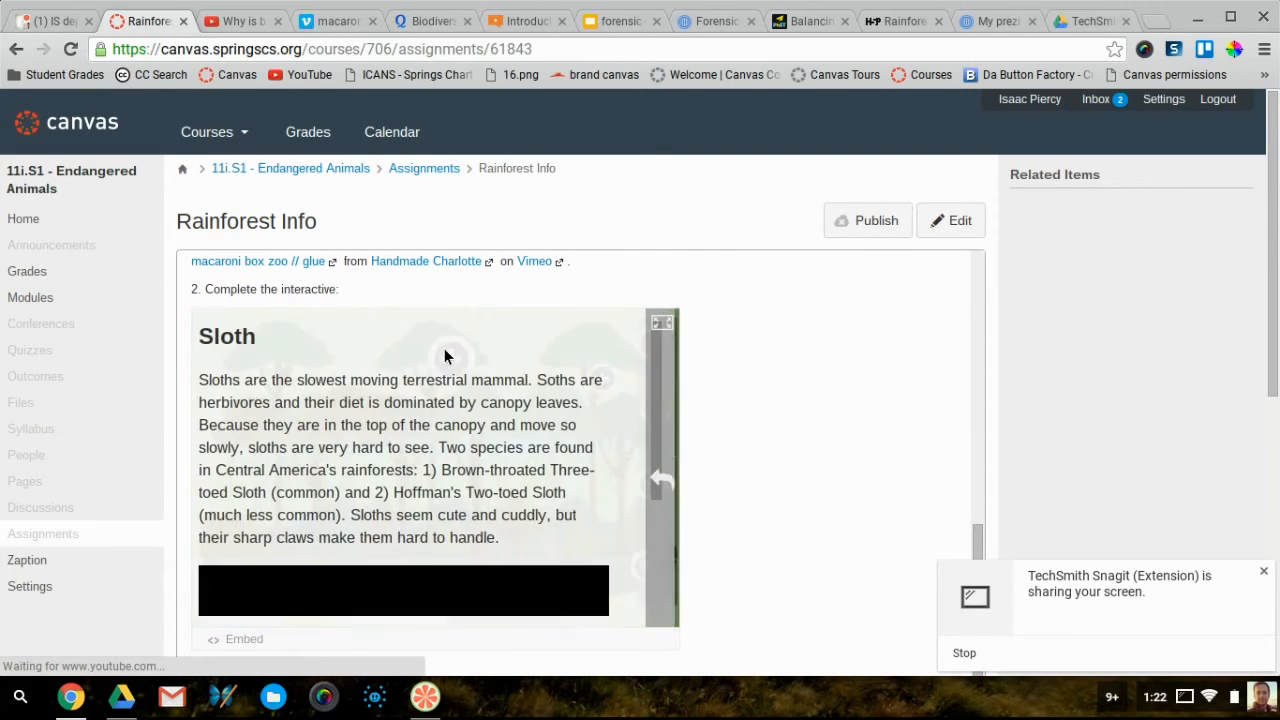
scroll(441, 350, down, 2)
scroll(443, 354, up, 4)
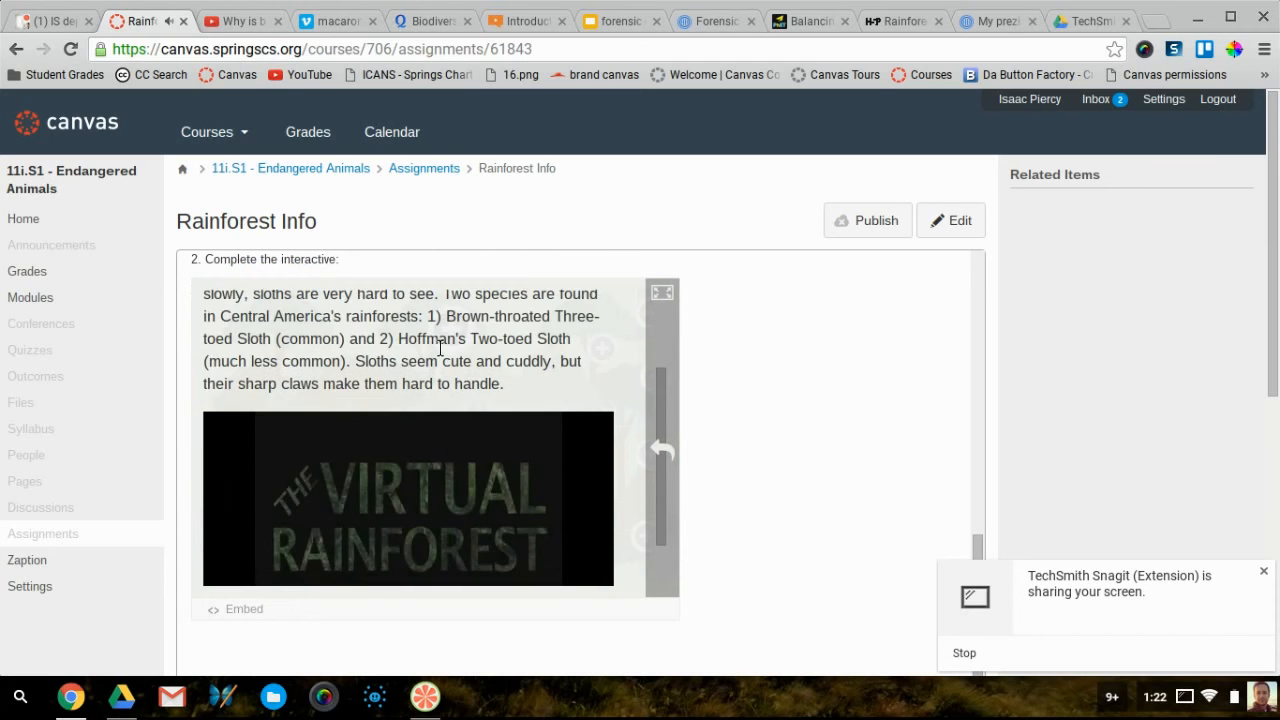
scroll(443, 358, down, 3)
scroll(441, 350, up, 4)
scroll(445, 354, up, 2)
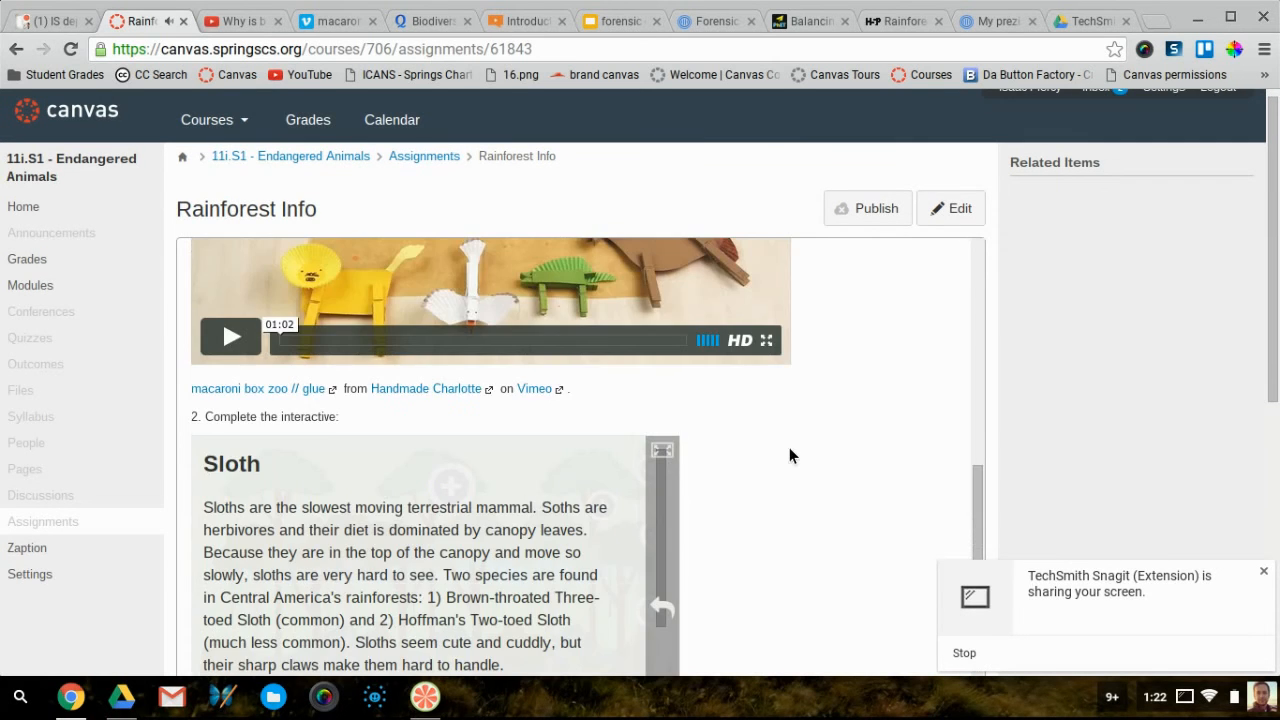
scroll(907, 418, down, 2)
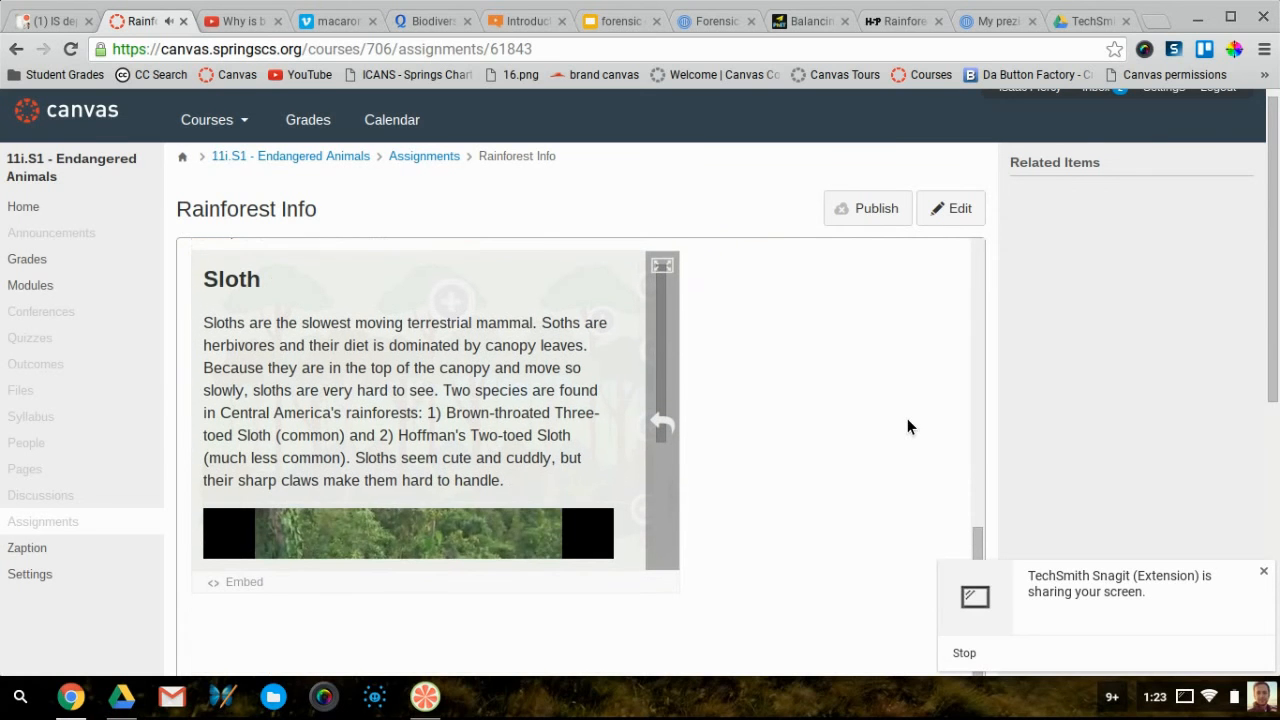
scroll(831, 417, up, 3)
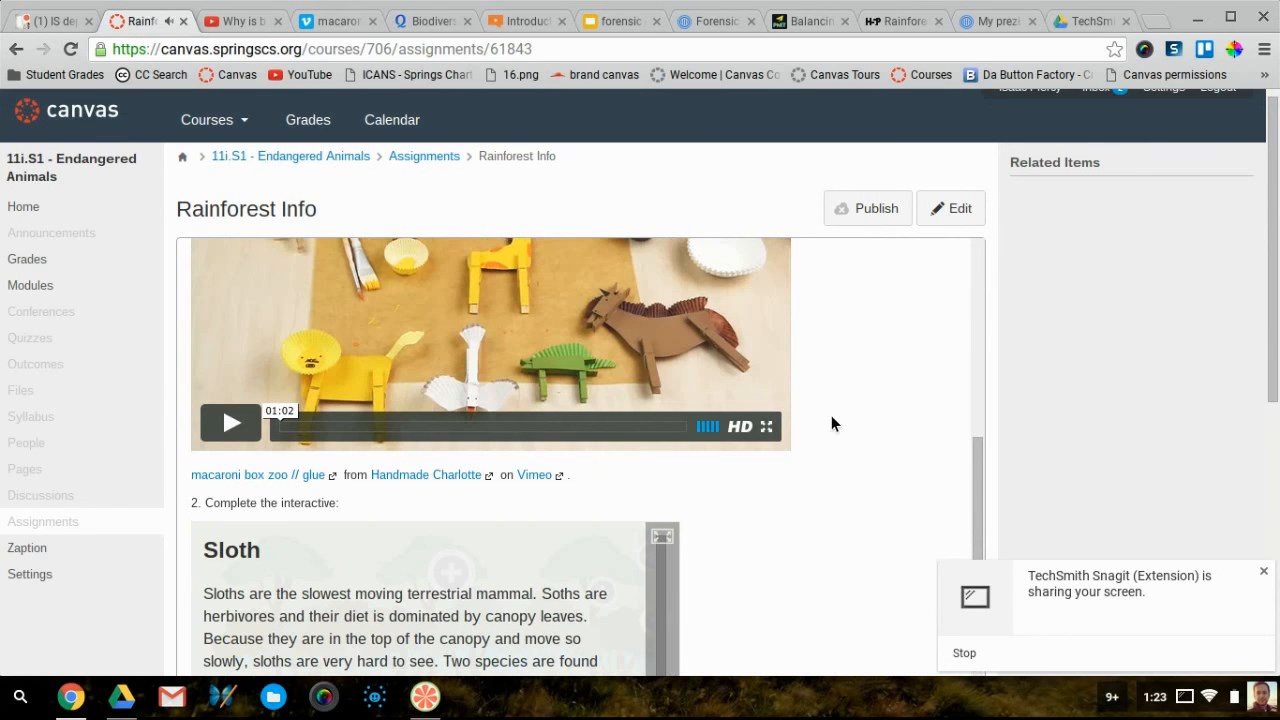
scroll(831, 416, down, 4)
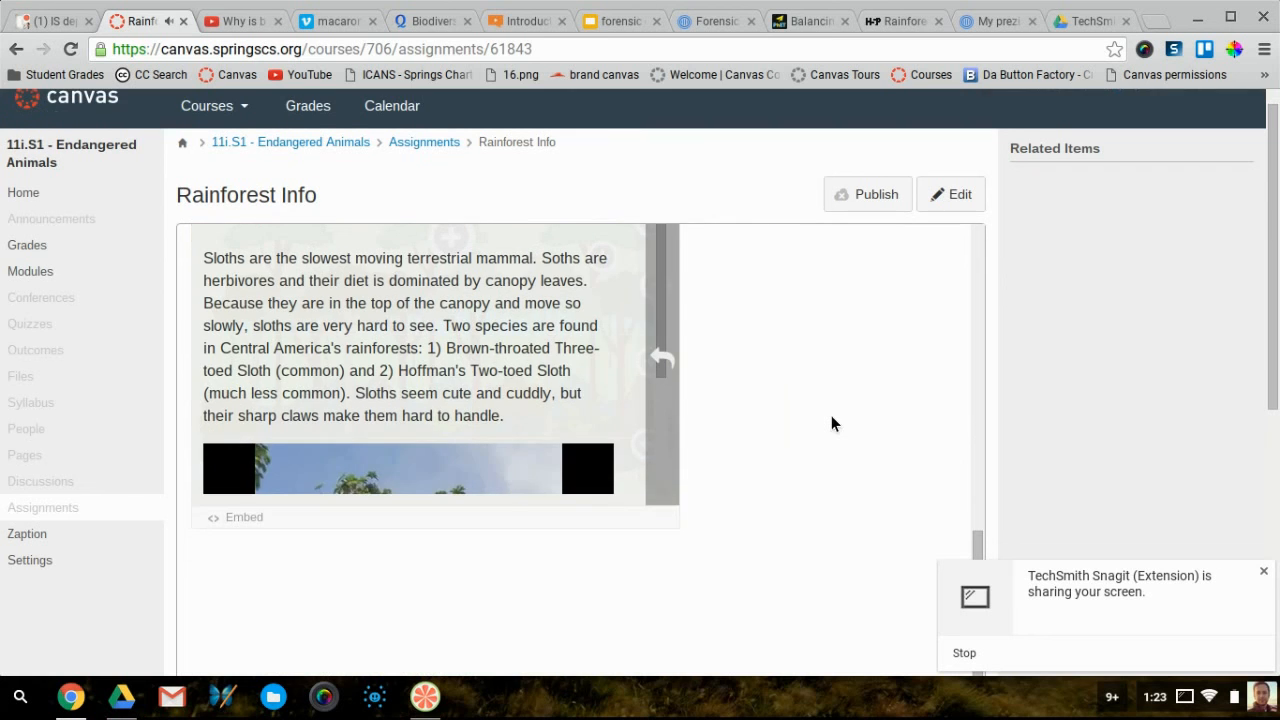
scroll(514, 412, up, 3)
scroll(516, 412, down, 1)
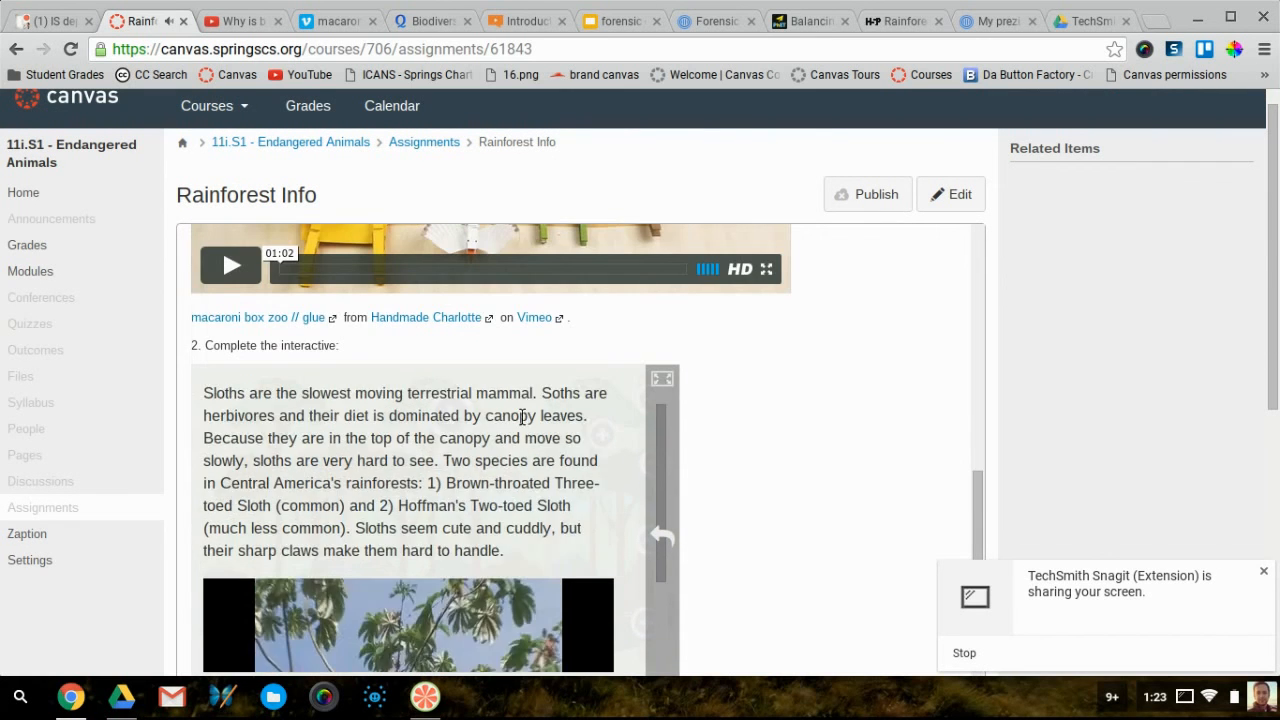
scroll(522, 418, down, 5)
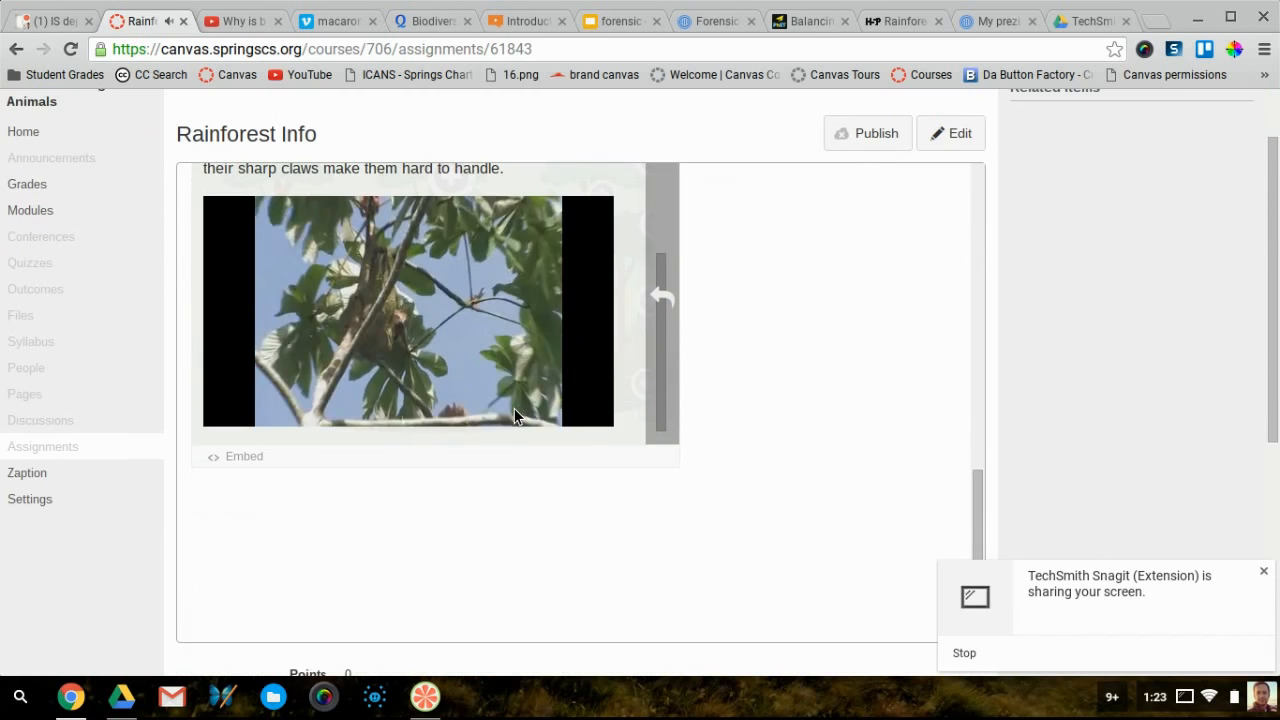